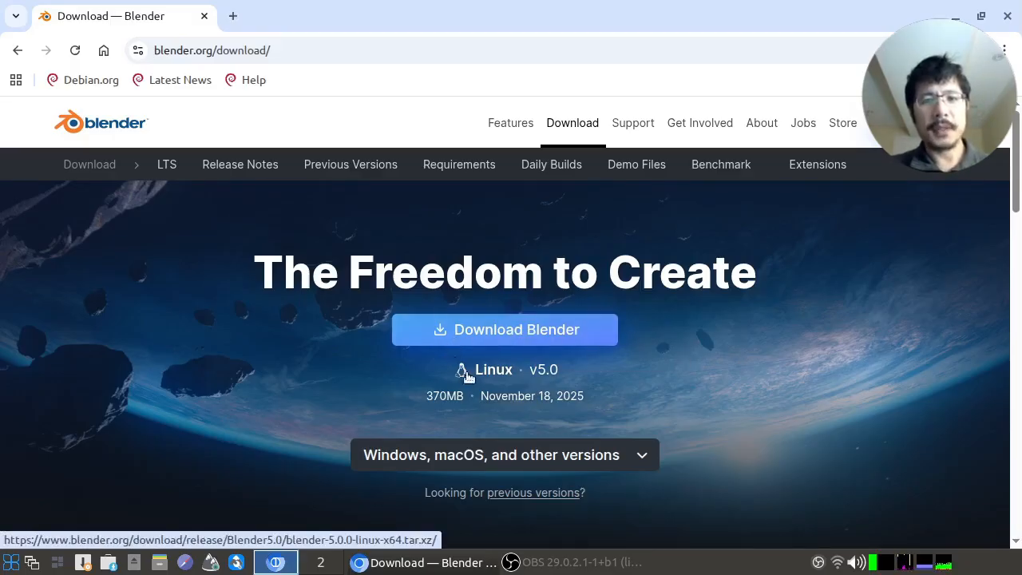
Download Blender 5.0 for Linux from the Blender download page
click(584, 335)
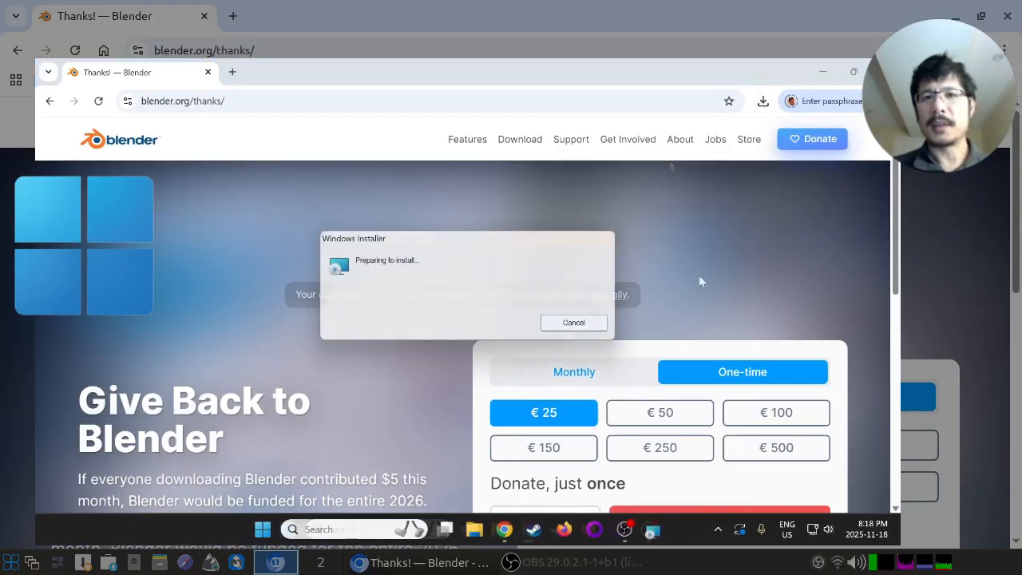
Install Blender on the Windows computer through the Blender Setup Wizard and bring up the system's program launcher
click(557, 411)
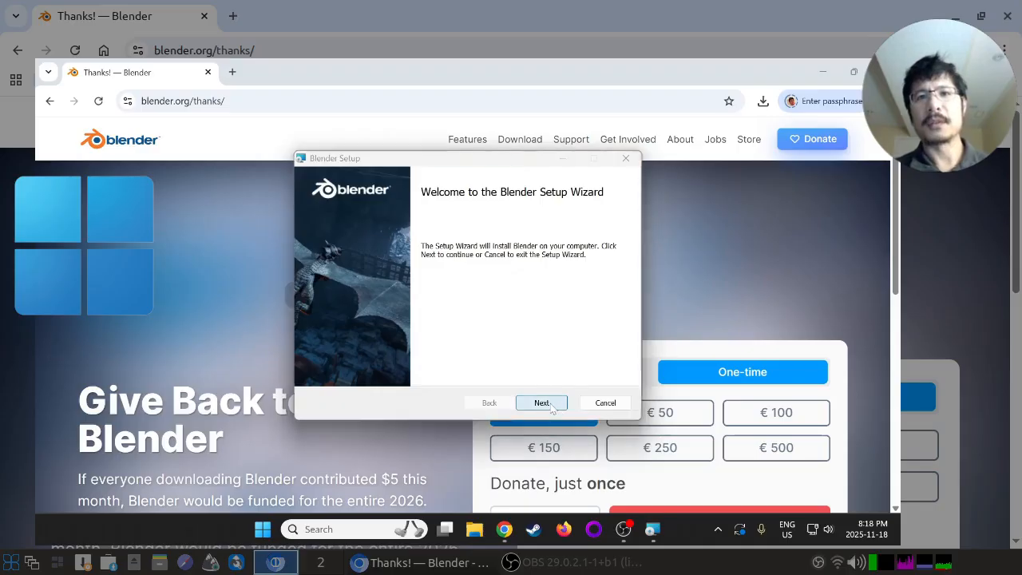
click(554, 409)
click(552, 407)
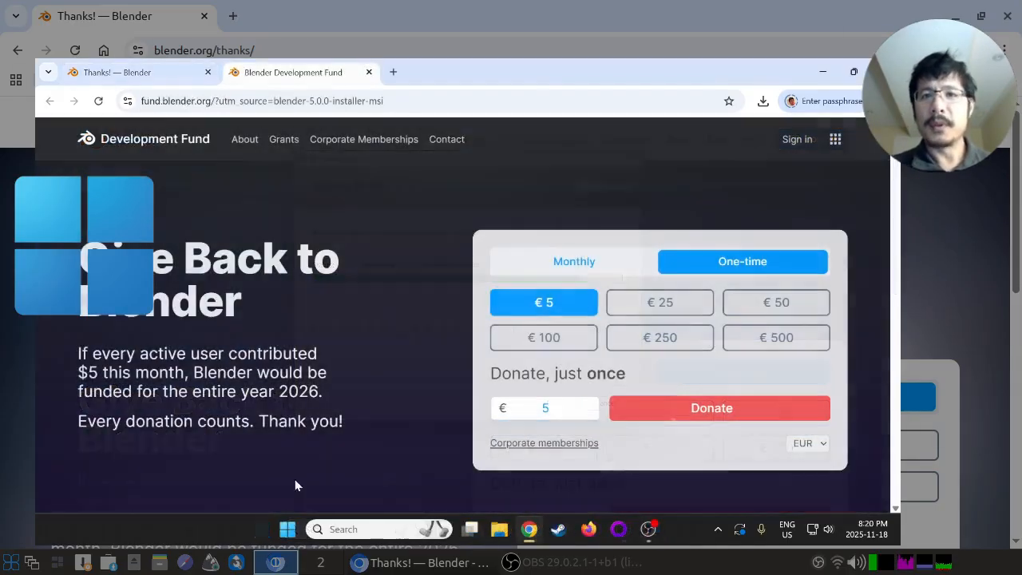
click(288, 528)
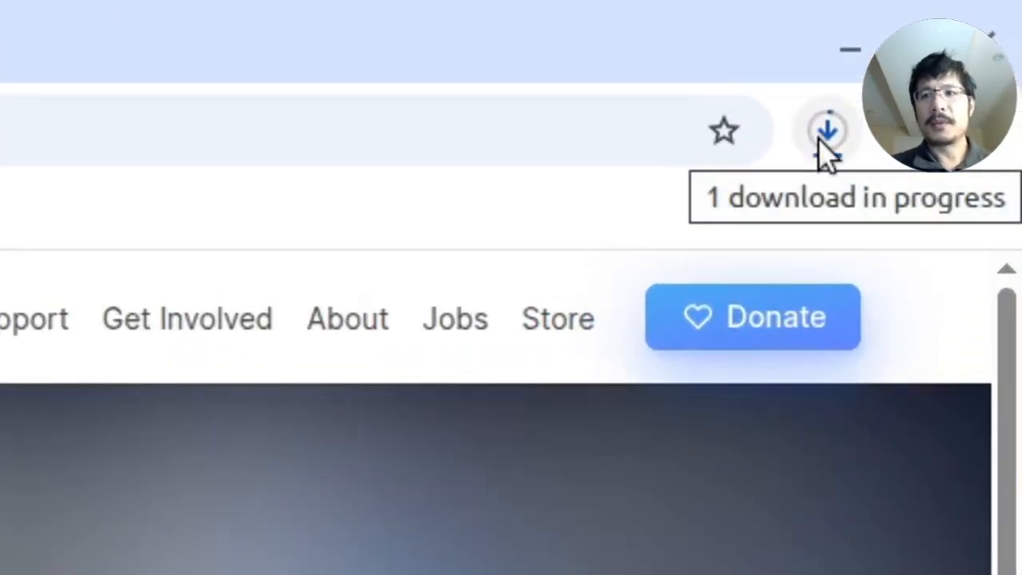
Check the browser's recent downloads for the blender-5.0.0-linux-x64.tar.xz archive
click(822, 143)
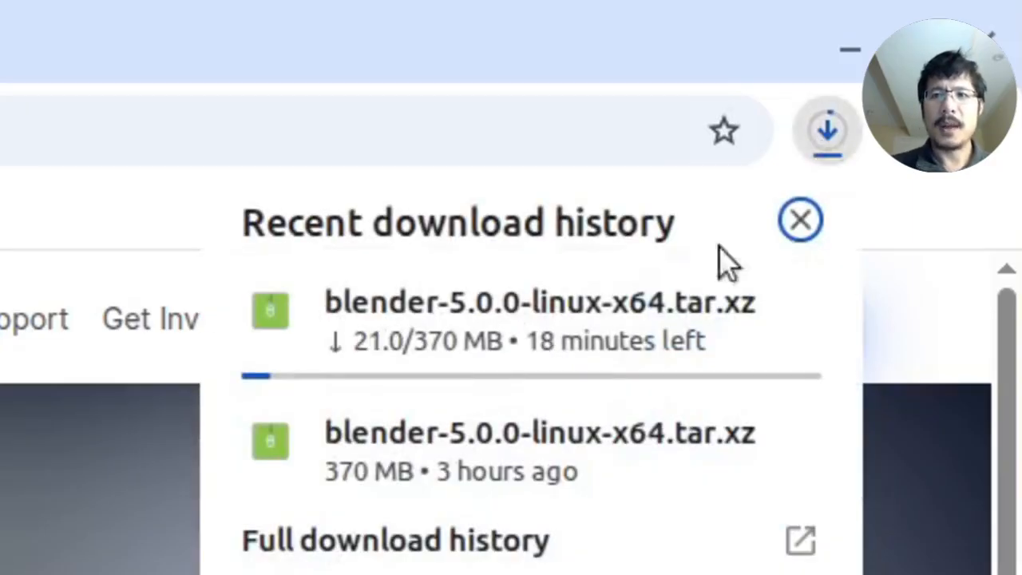
mouse_move(472, 474)
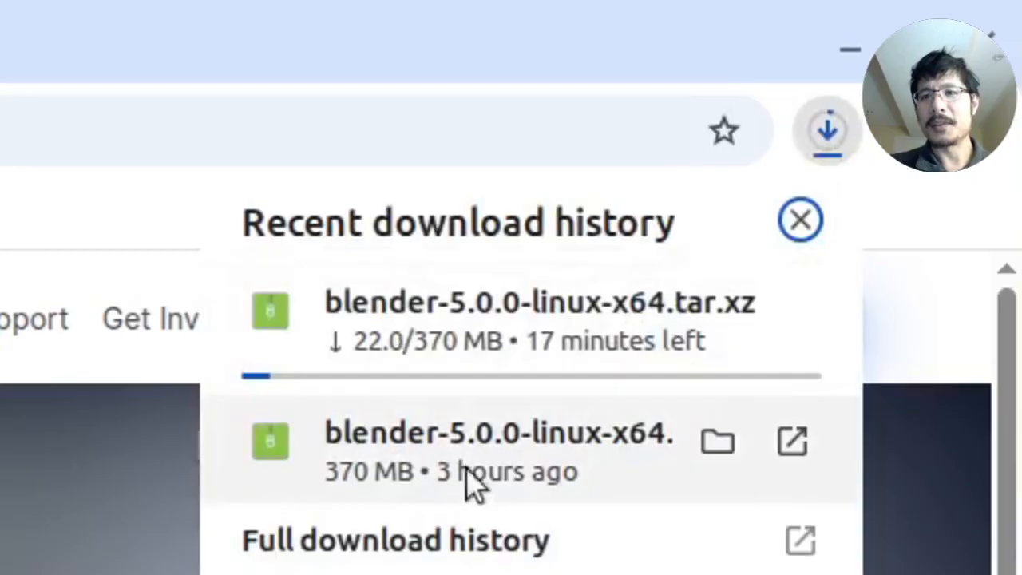
mouse_move(566, 360)
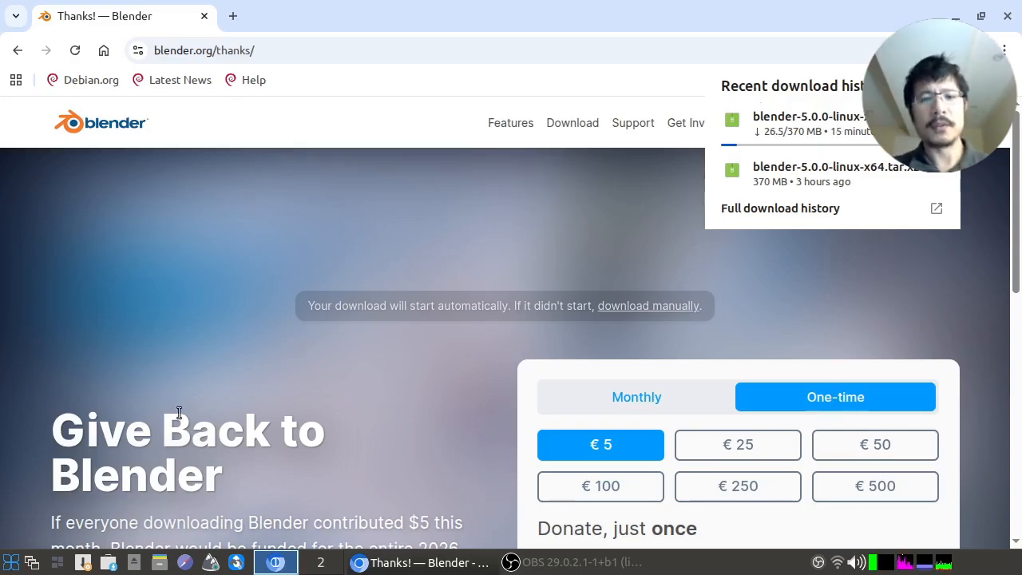
Switch to a new terminal window and change to the Downloads directory
click(8, 559)
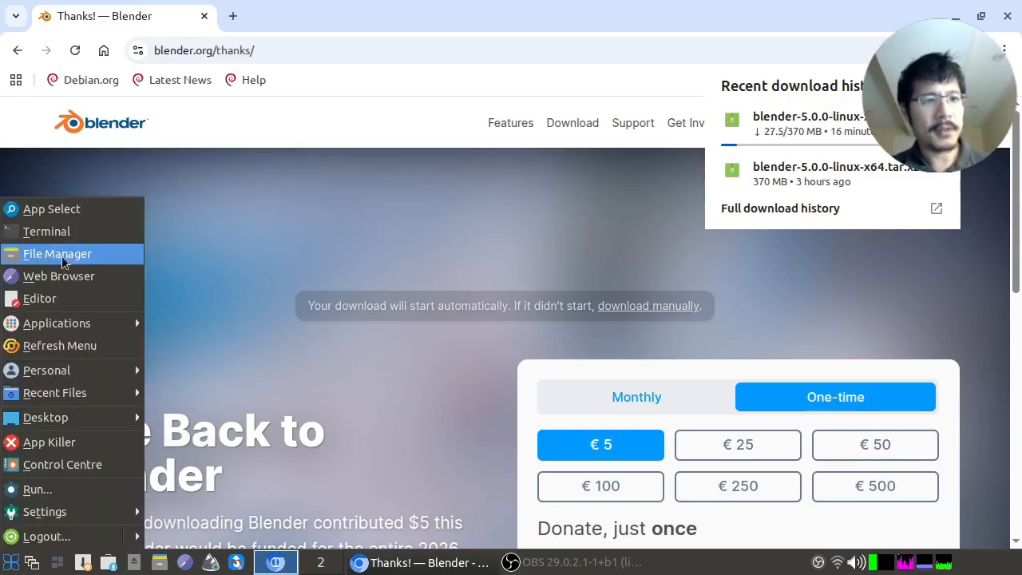
click(58, 231)
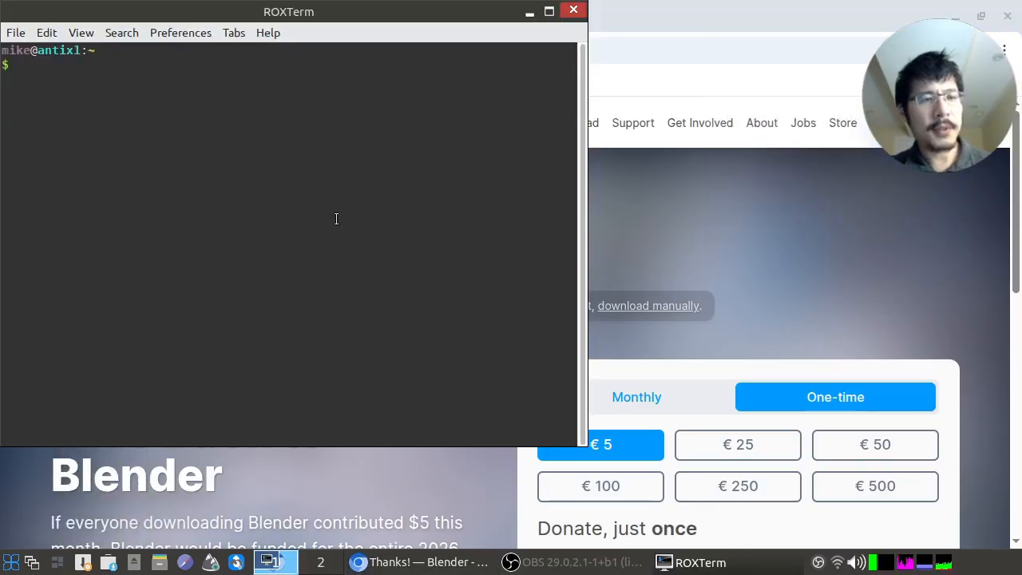
text(cd Dow)
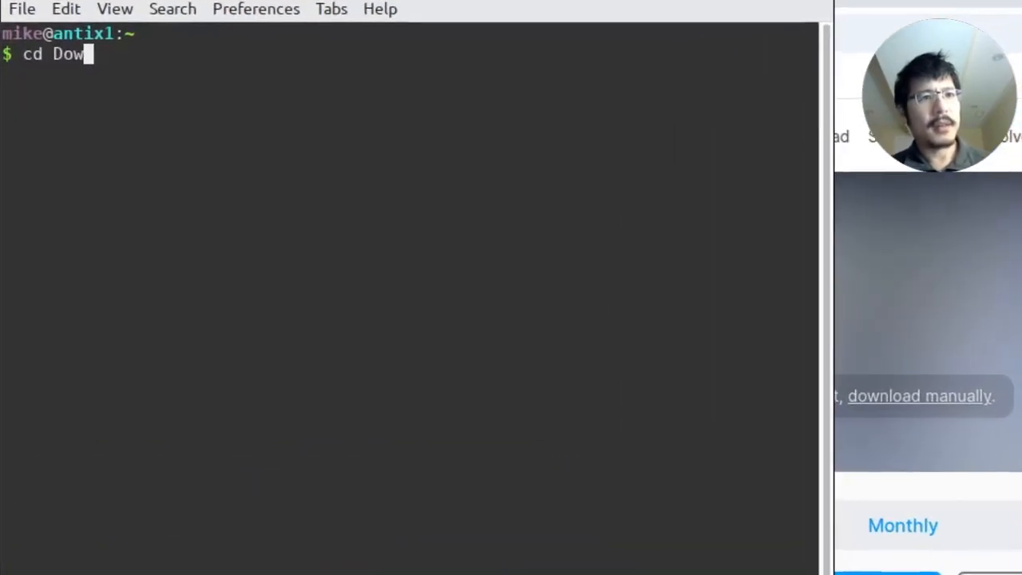
key(Tab)
key(Return)
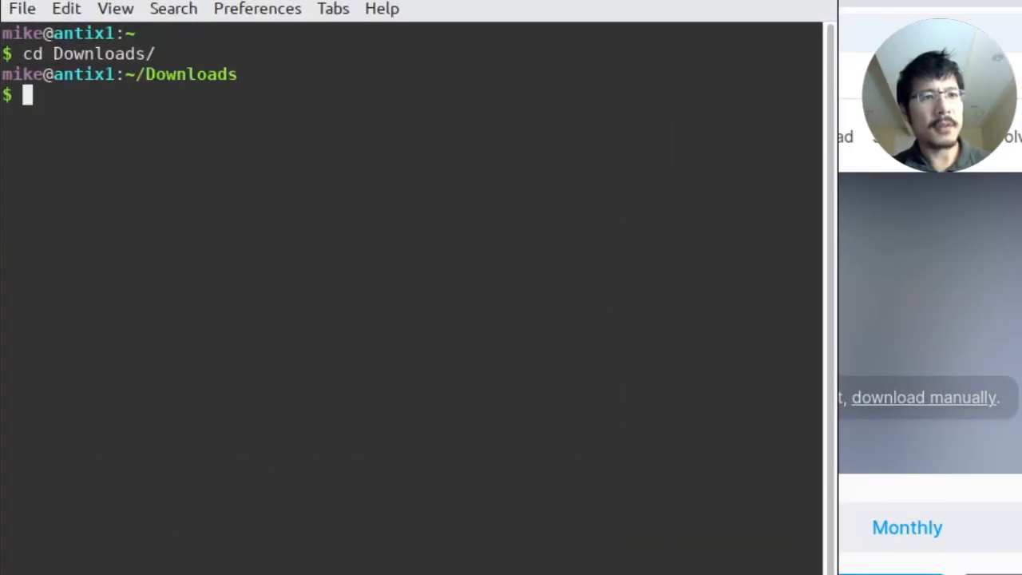
Extract the archive with tar xvf blender-5.0.0-linux-x64.tar.xz
text(tar )
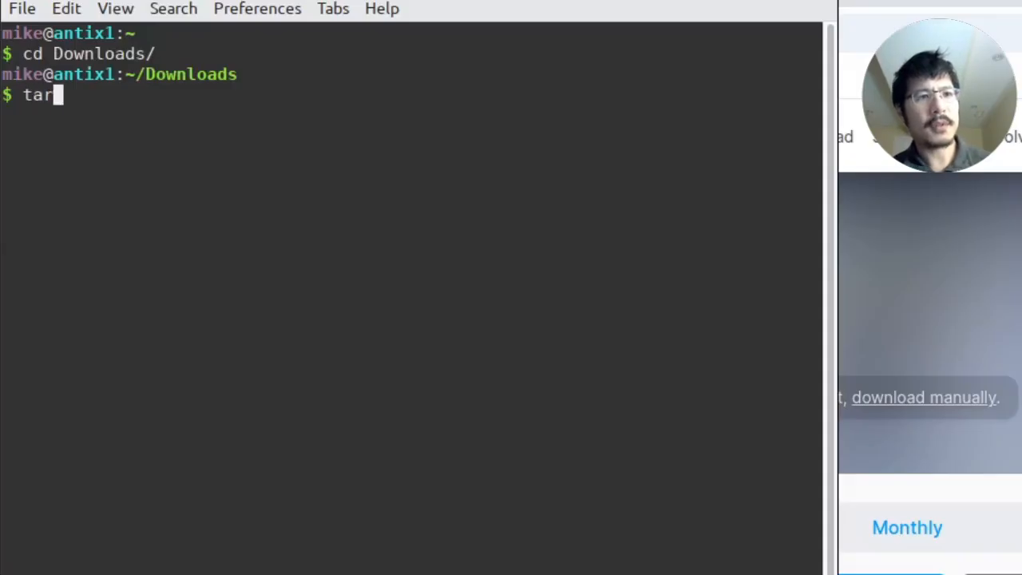
text(xvf)
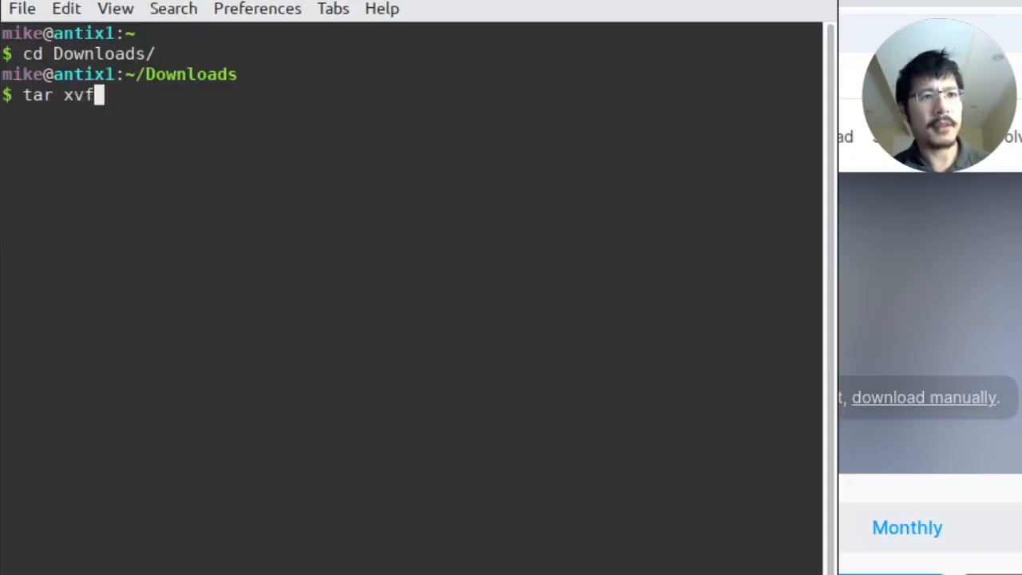
text( blender-5)
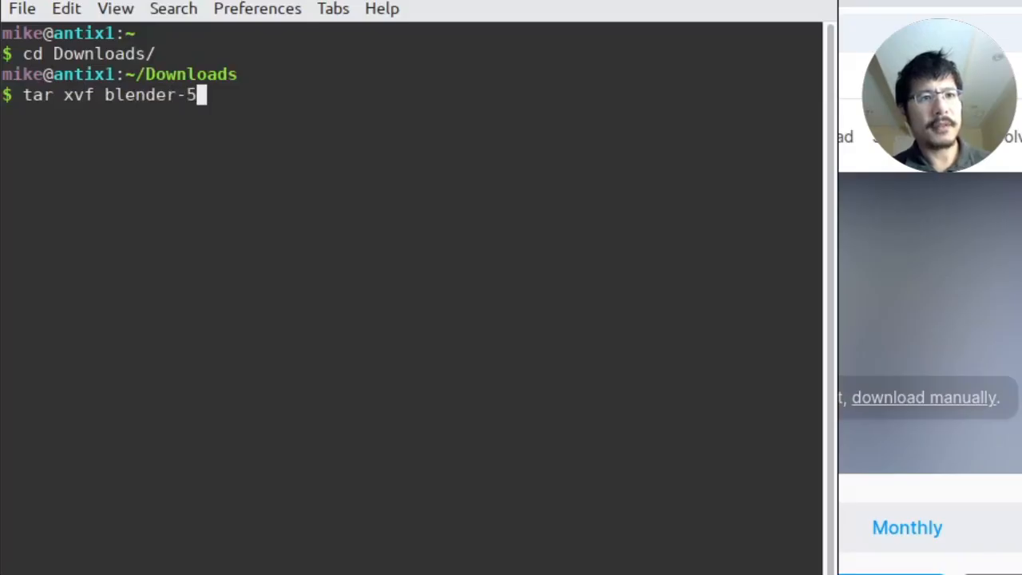
key(Tab)
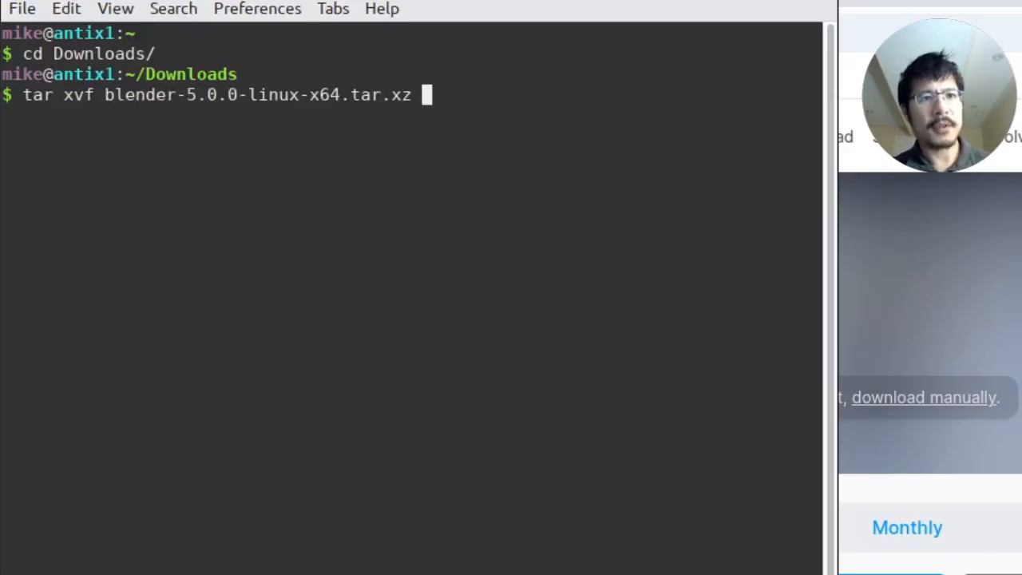
key(Return)
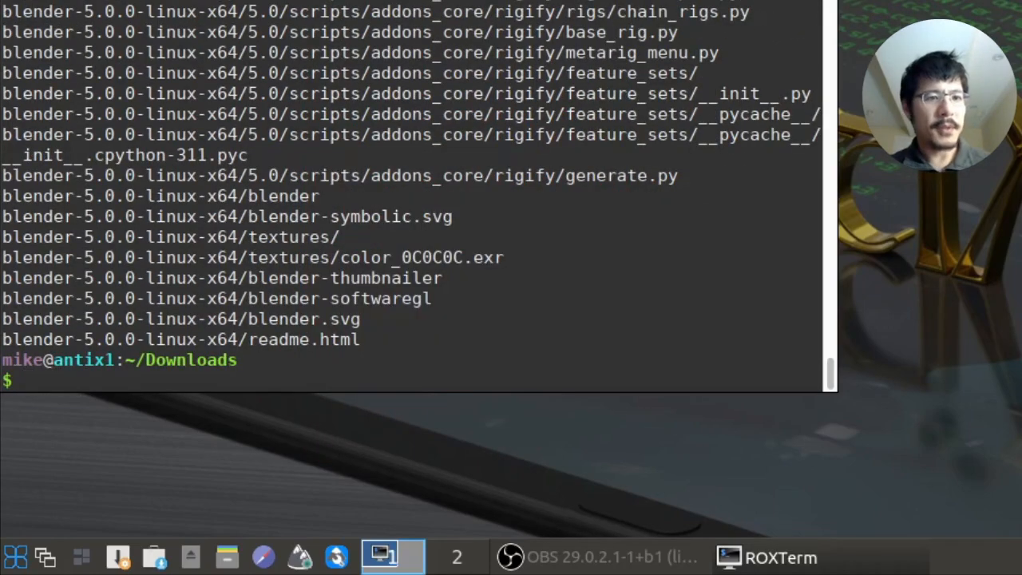
Change into the extracted blender-5.0.0-linux-x64 directory and launch Blender with ./blender
text(cd blender-)
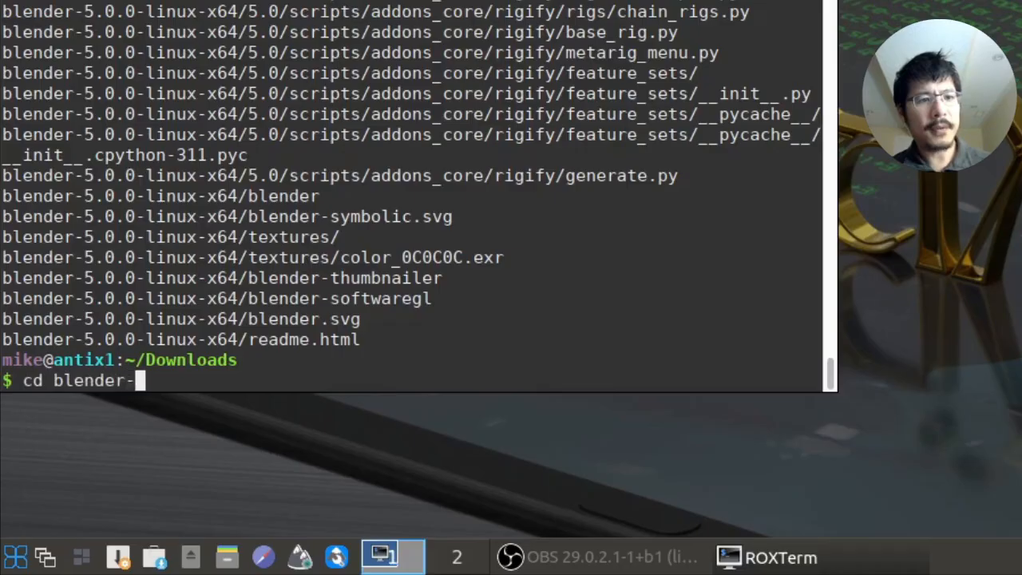
key(Tab)
key(Return)
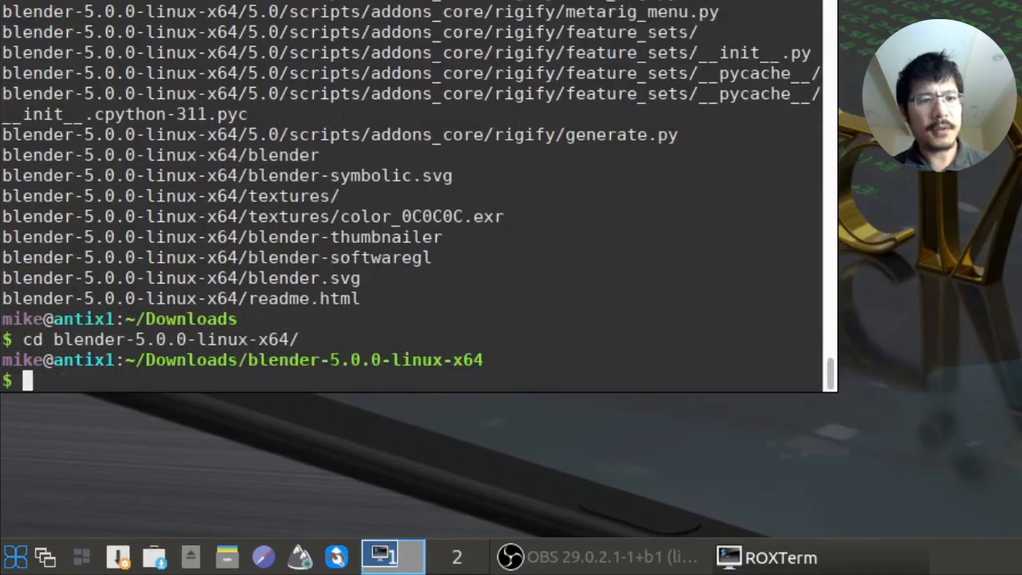
text(./blender)
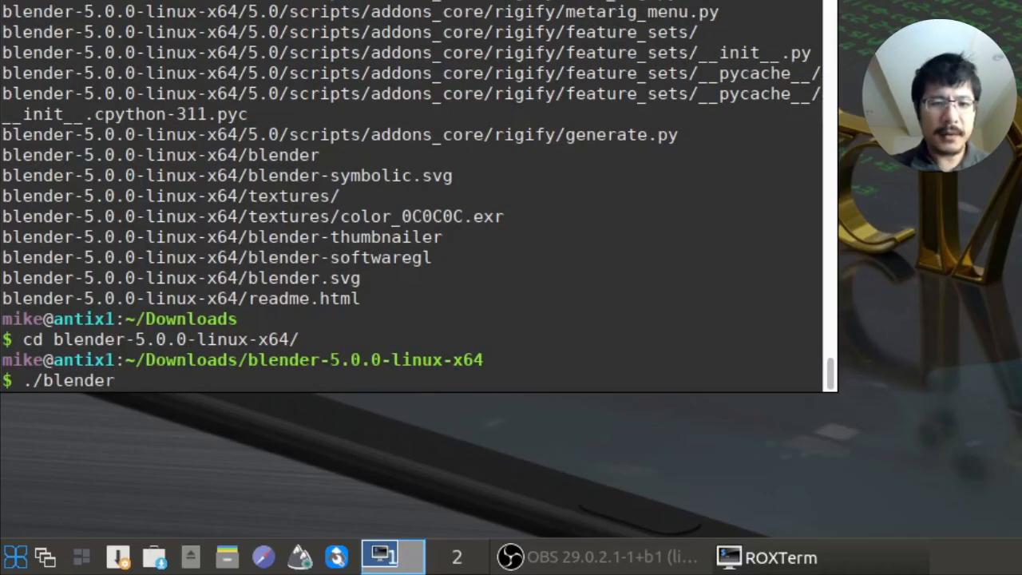
key(Return)
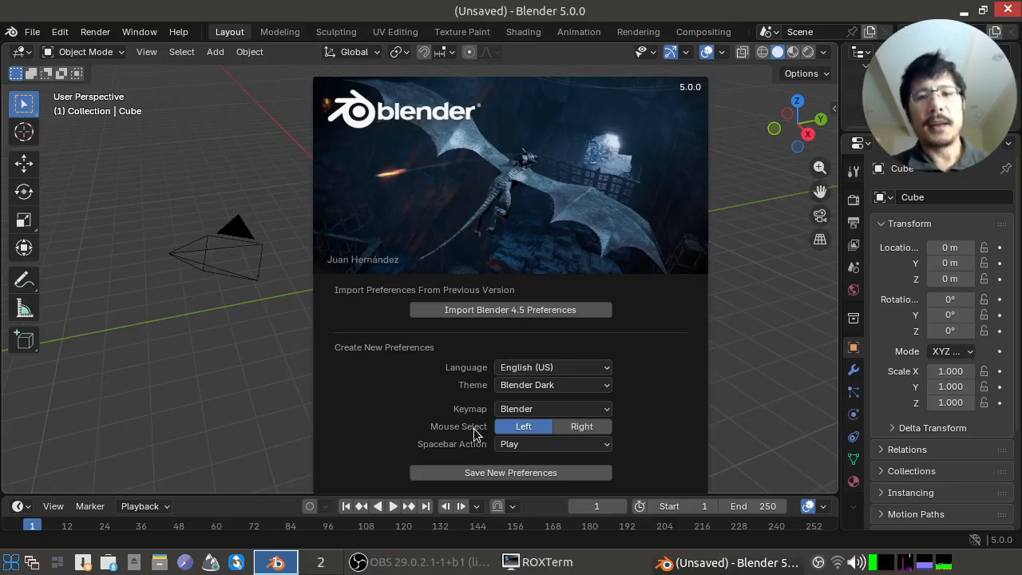
Save new preferences with Mouse Select set to Right and create a new Video Editing file
click(586, 427)
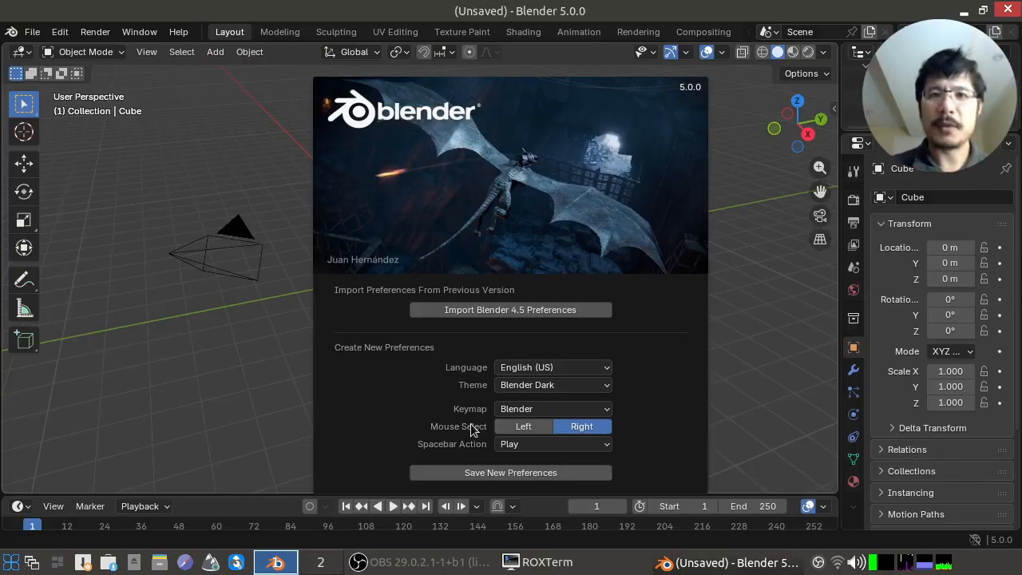
click(564, 472)
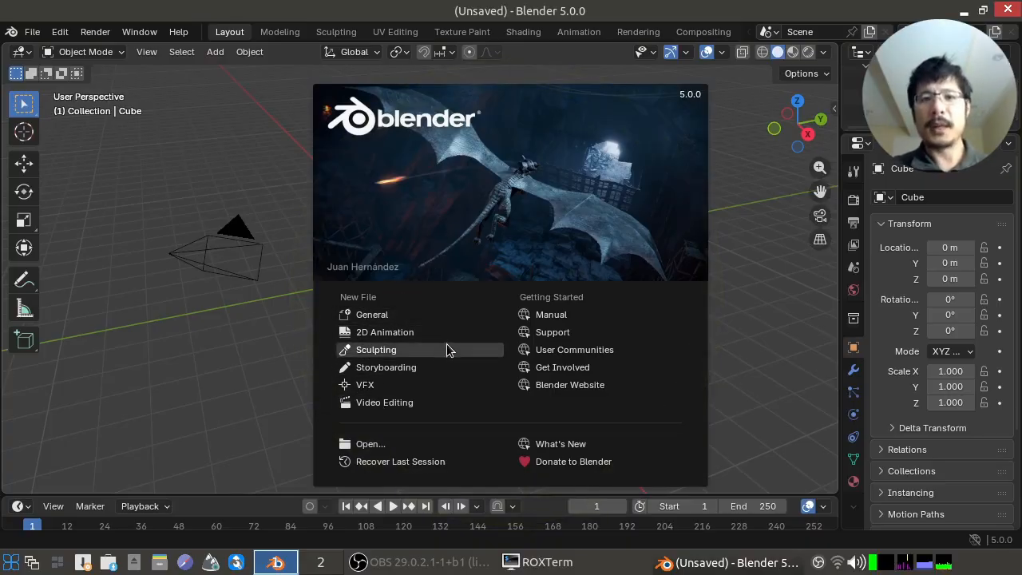
click(389, 406)
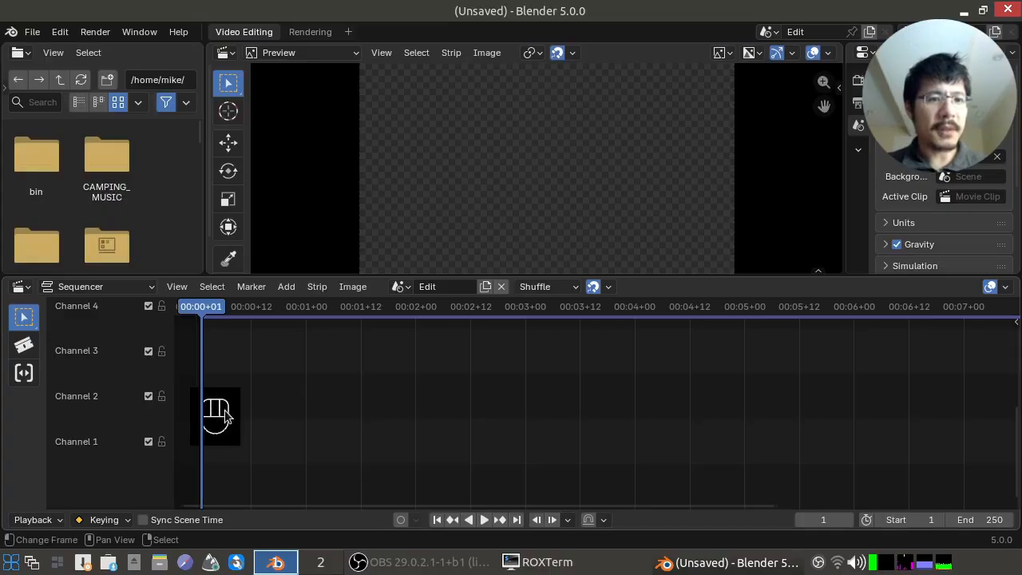
Move the playhead to several early positions in the empty sequencer and return it to the first frame
click(229, 356)
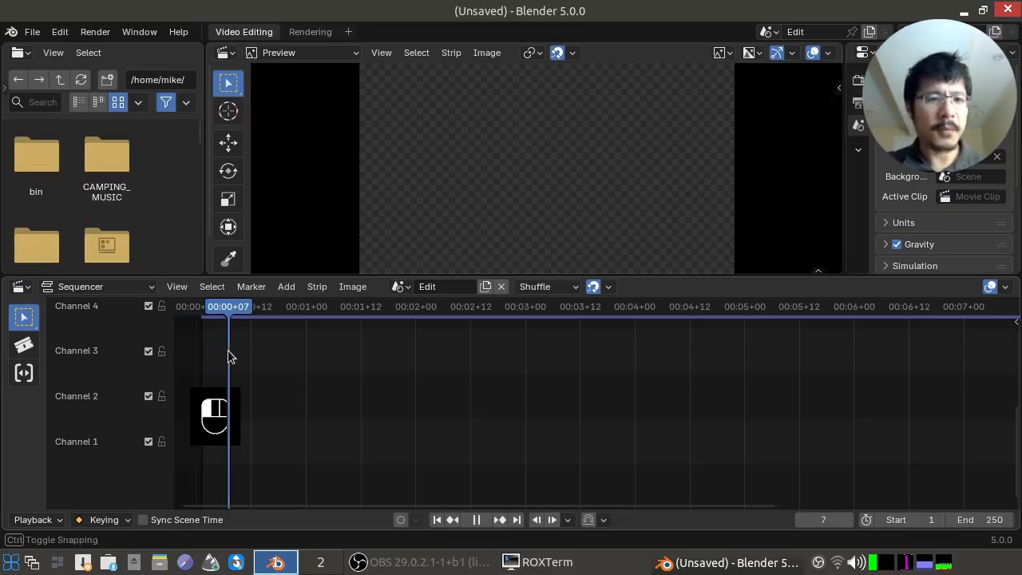
click(242, 353)
click(224, 378)
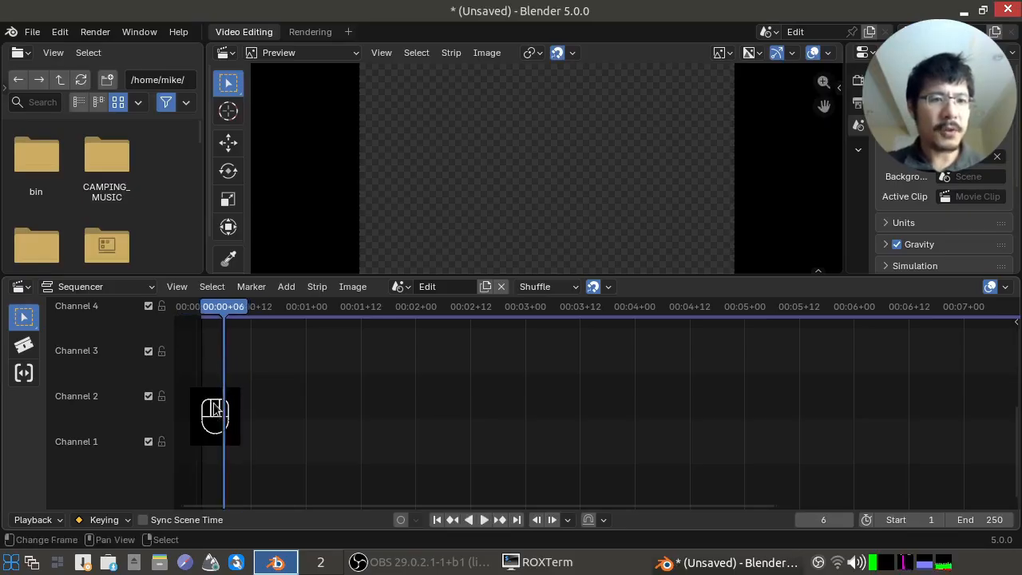
click(268, 375)
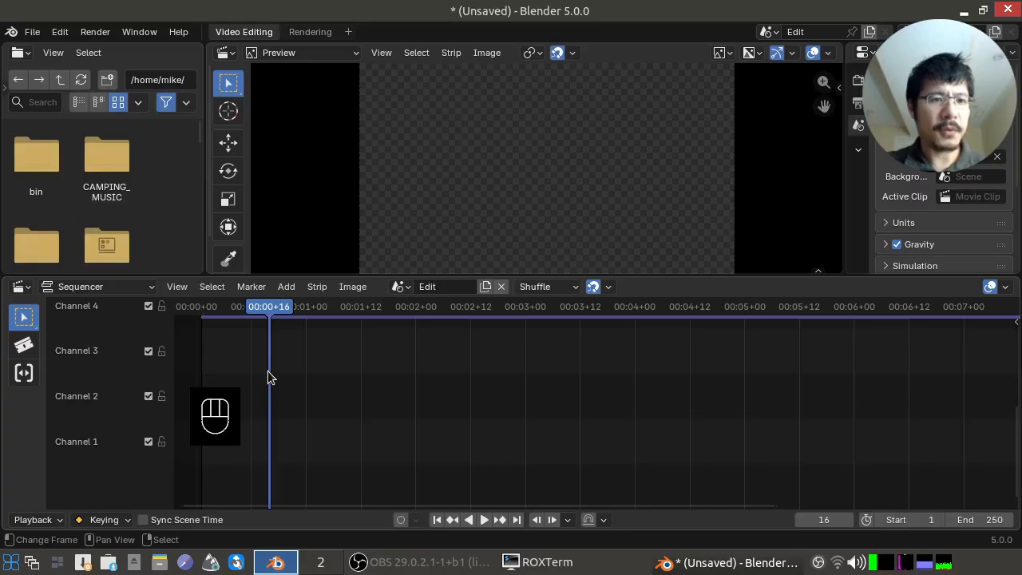
right_click(266, 370)
click(256, 369)
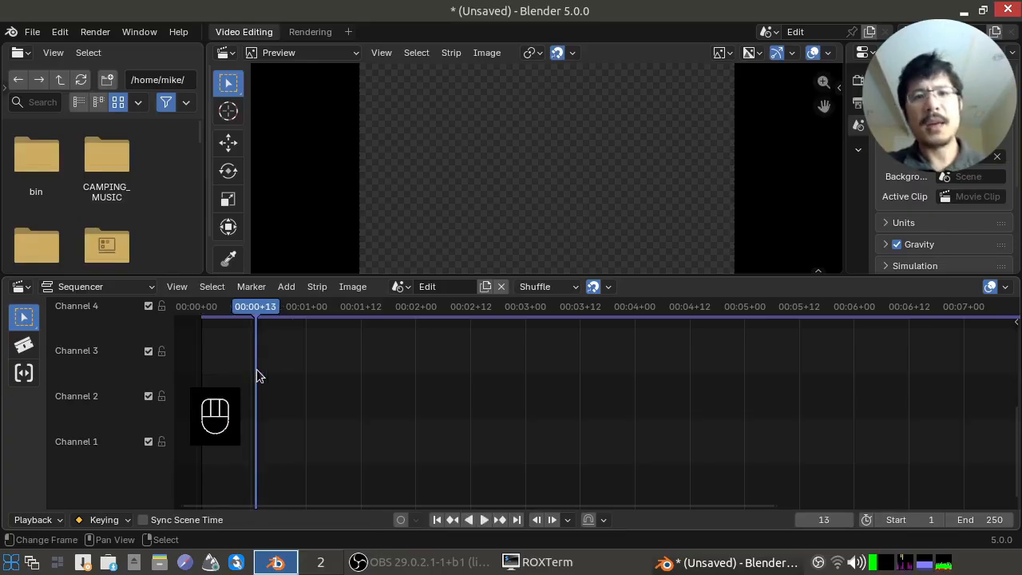
key(shift+Left)
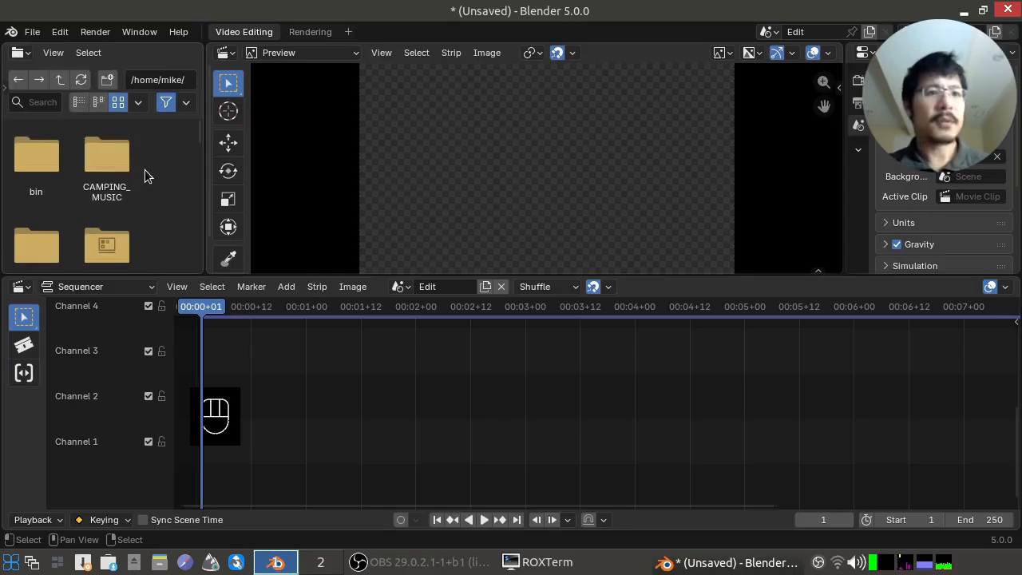
Browse from the home folder up to the root directory and open the /ramdisk/ folder containing the video clips
click(58, 80)
click(57, 79)
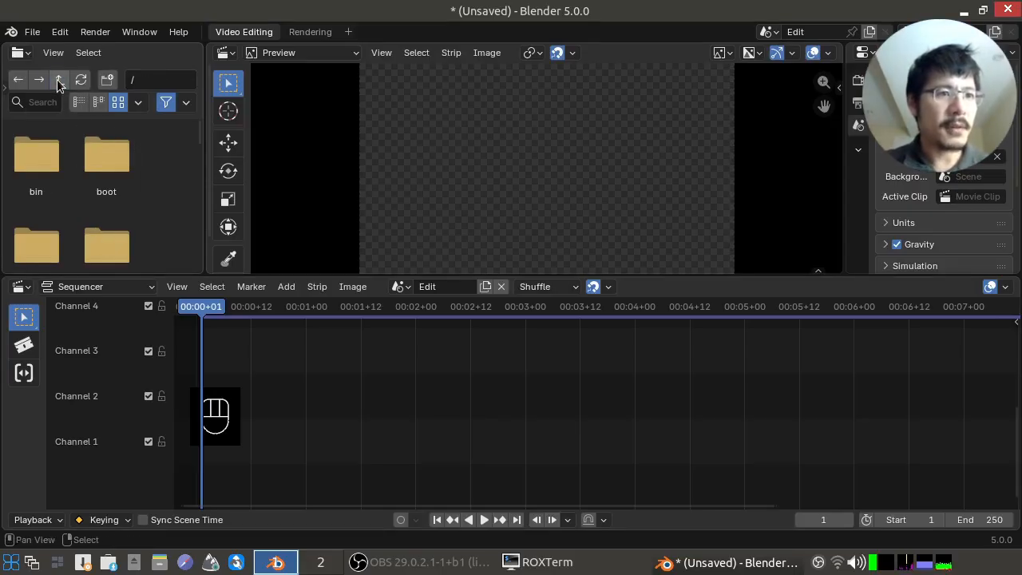
scroll(51, 155, down, 6)
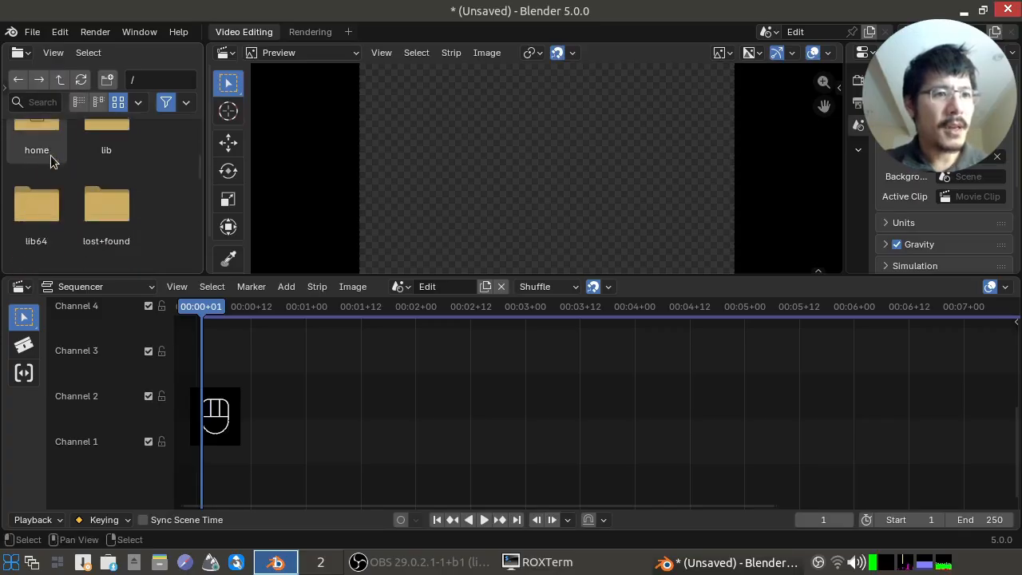
scroll(45, 171, down, 4)
click(37, 196)
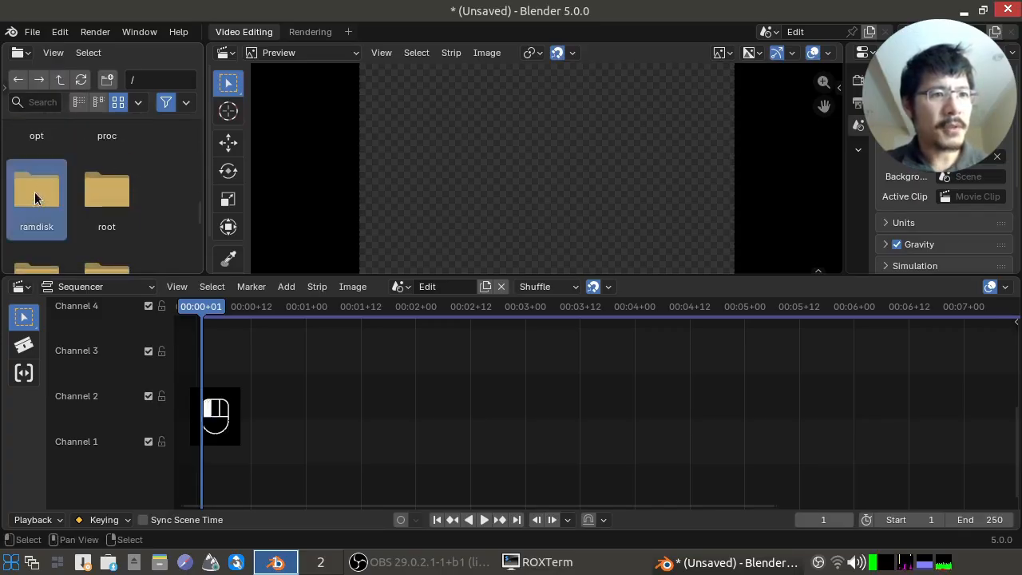
double_click(39, 196)
scroll(120, 210, down, 1)
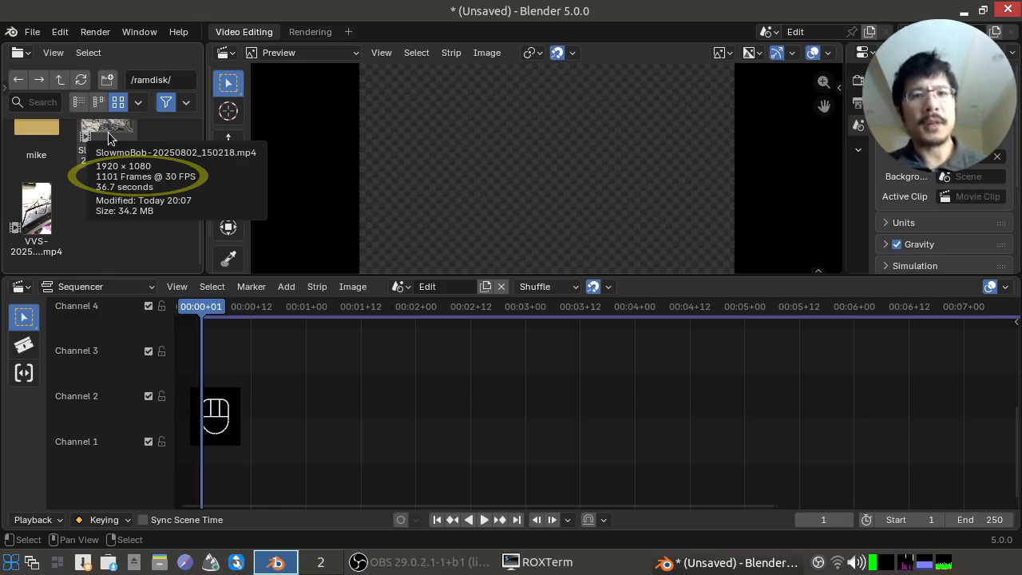
Add VVS-20250816_215209.mp4 to the sequence at frame 1 and play it back
mouse_move(39, 221)
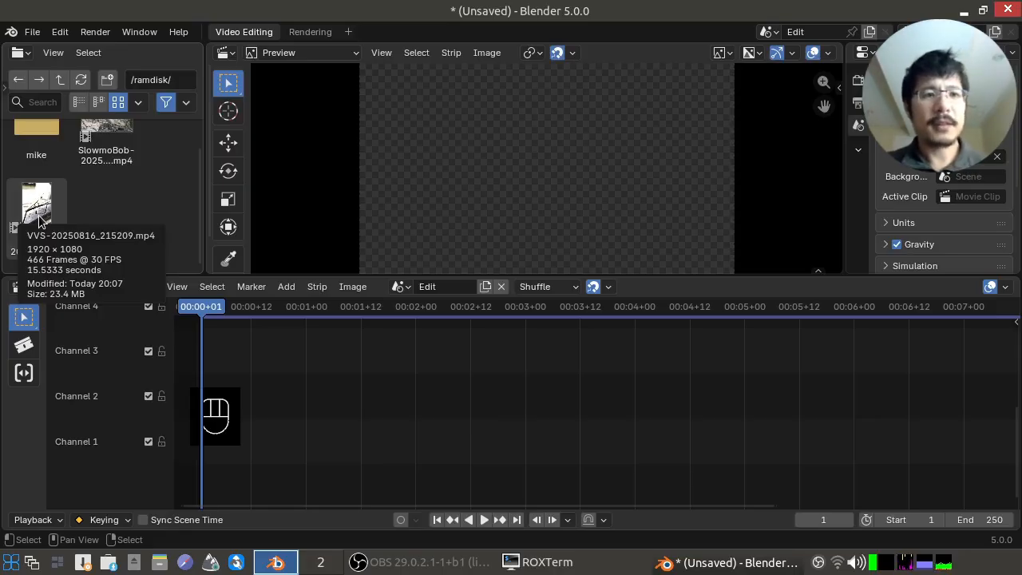
drag(39, 221, 495, 137)
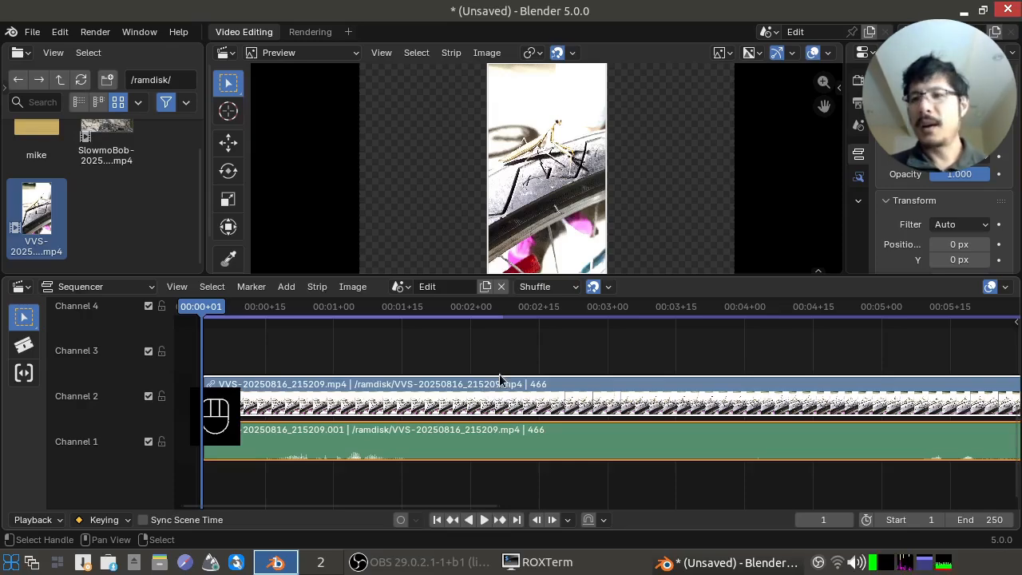
key(space)
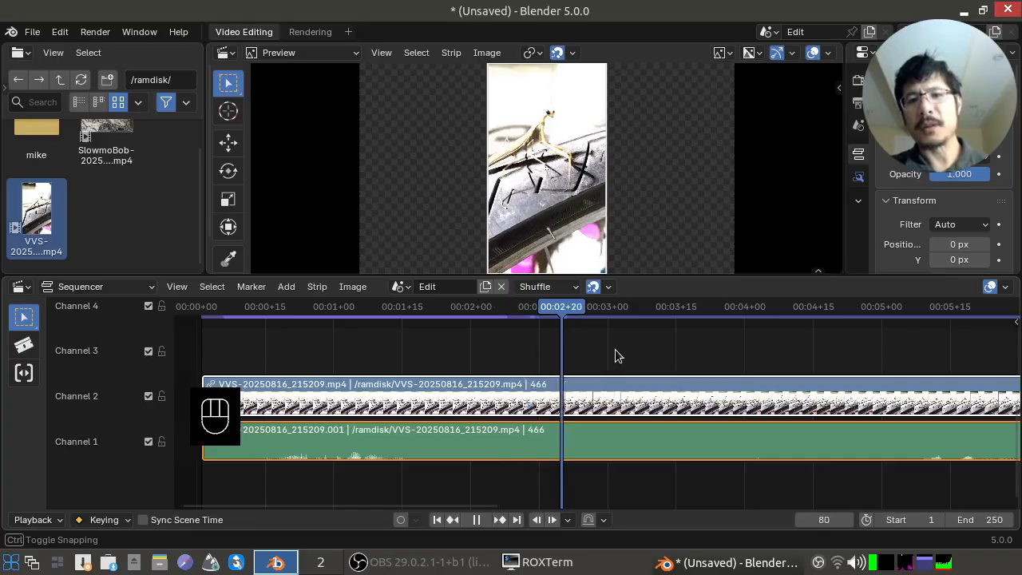
Scrub the playhead to frame 59 and turn off the Thumbnails overlay for the sequencer strips
drag(792, 362, 388, 350)
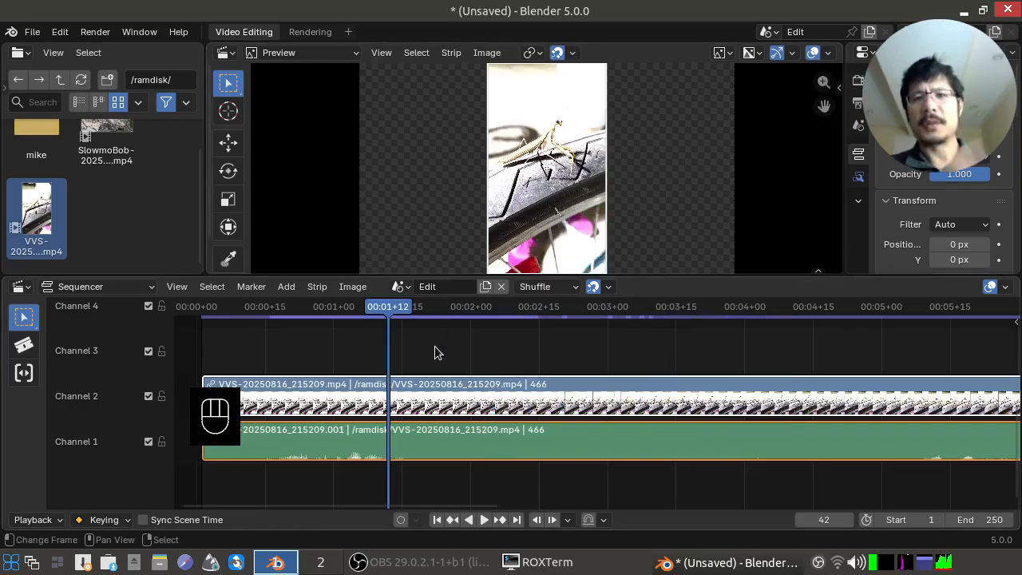
click(465, 344)
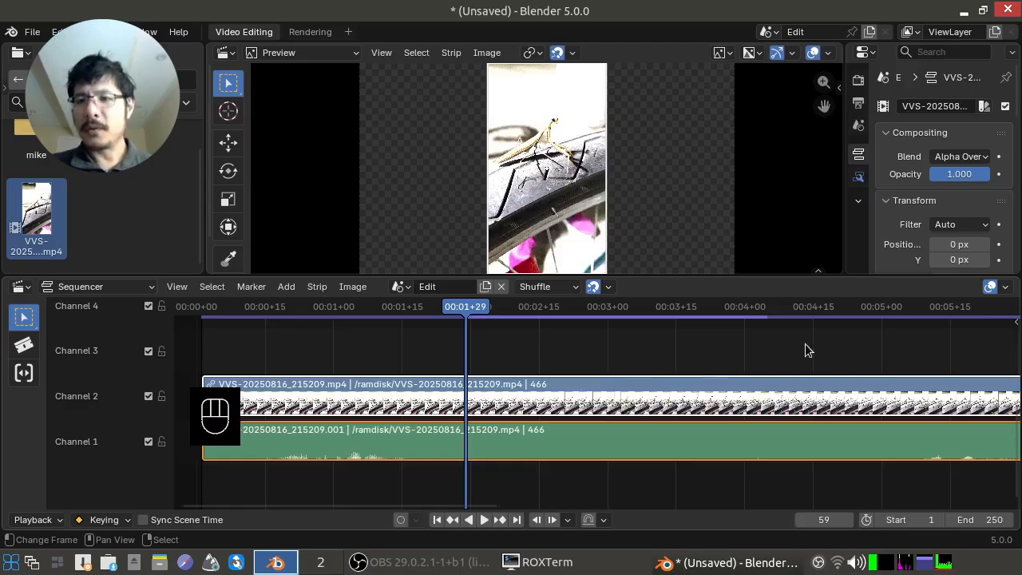
click(1007, 289)
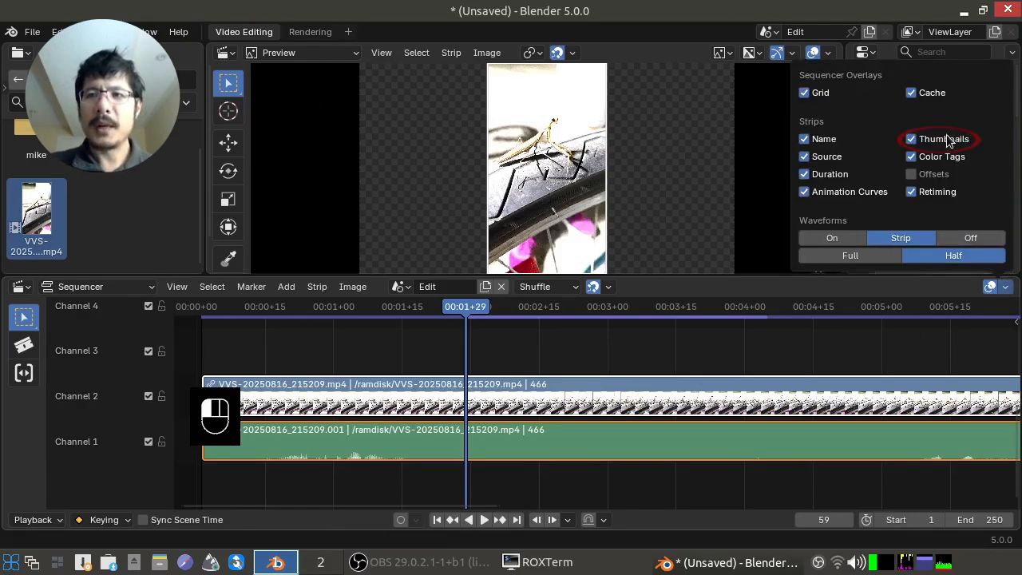
click(912, 142)
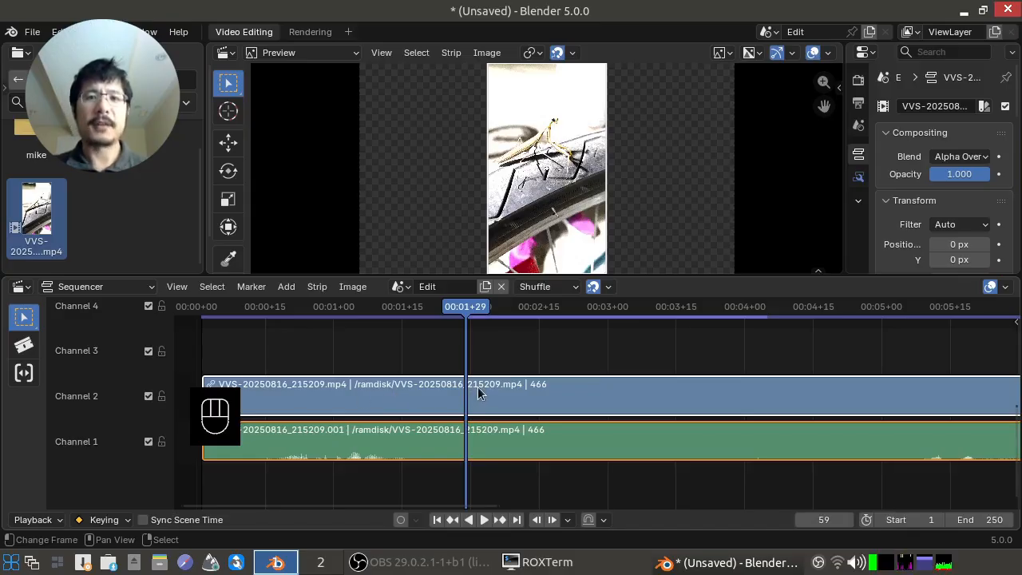
Advance the playhead two frames and scrub through the early part of the clip, stopping at frame 51
key(Right)
key(Right)
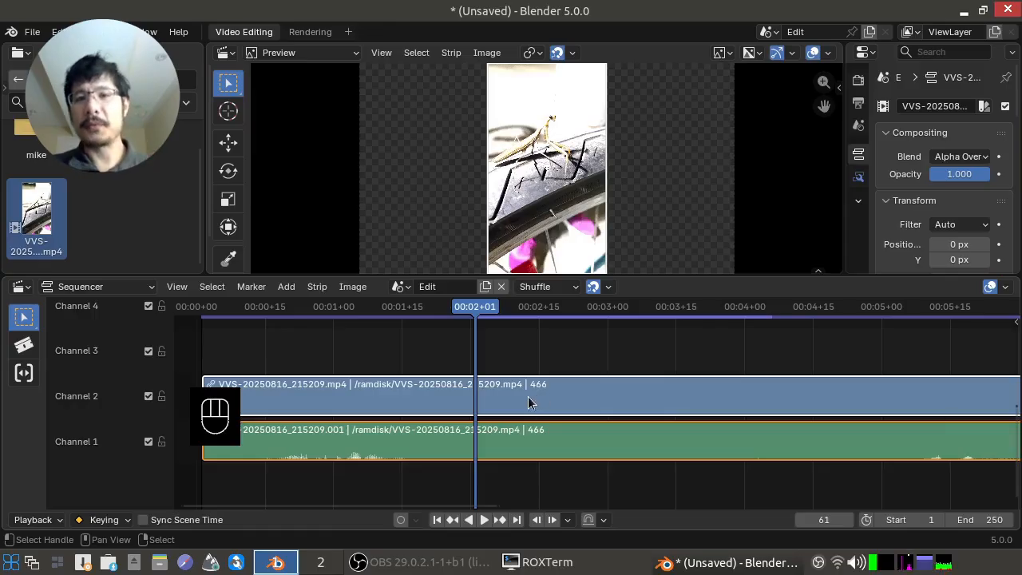
click(402, 348)
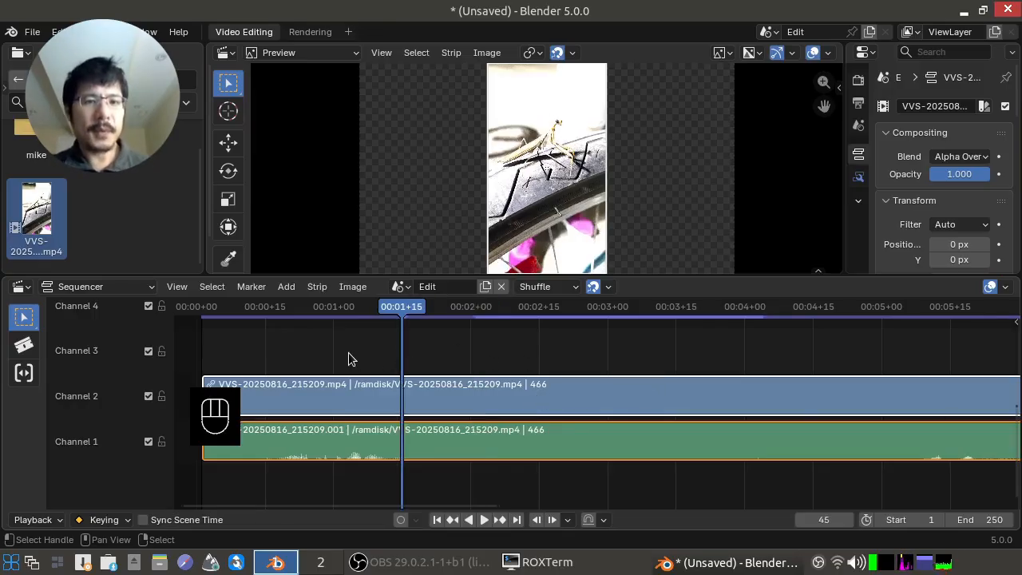
click(348, 350)
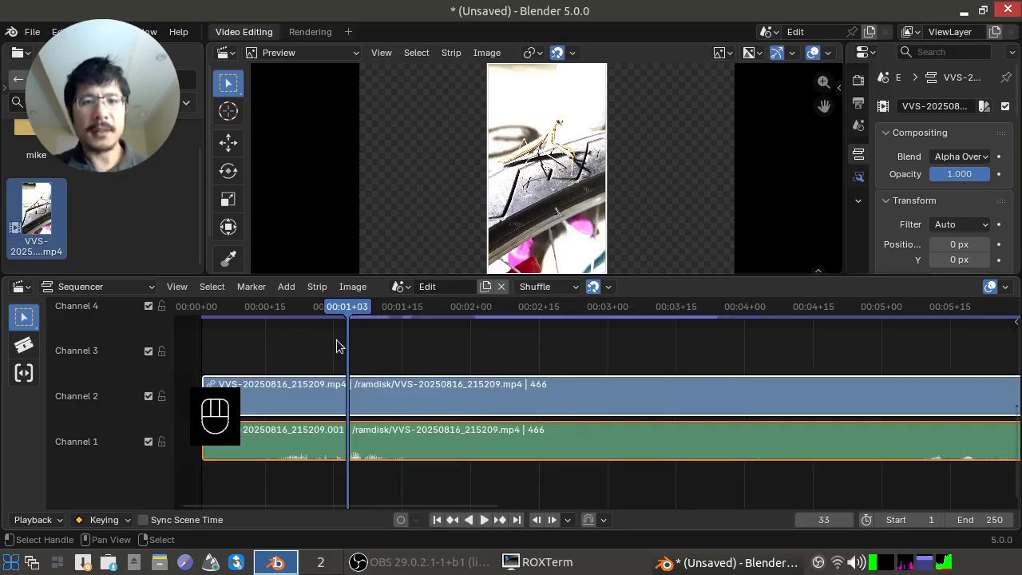
click(323, 344)
drag(328, 344, 432, 341)
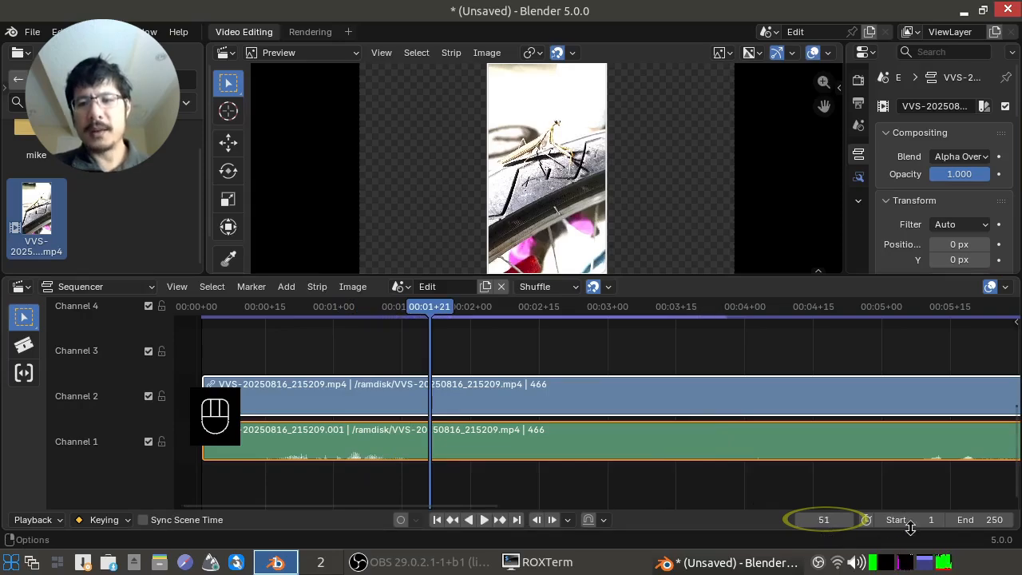
Play a short stretch of the clip and step through single frames backward and forward to frame 84
key(space)
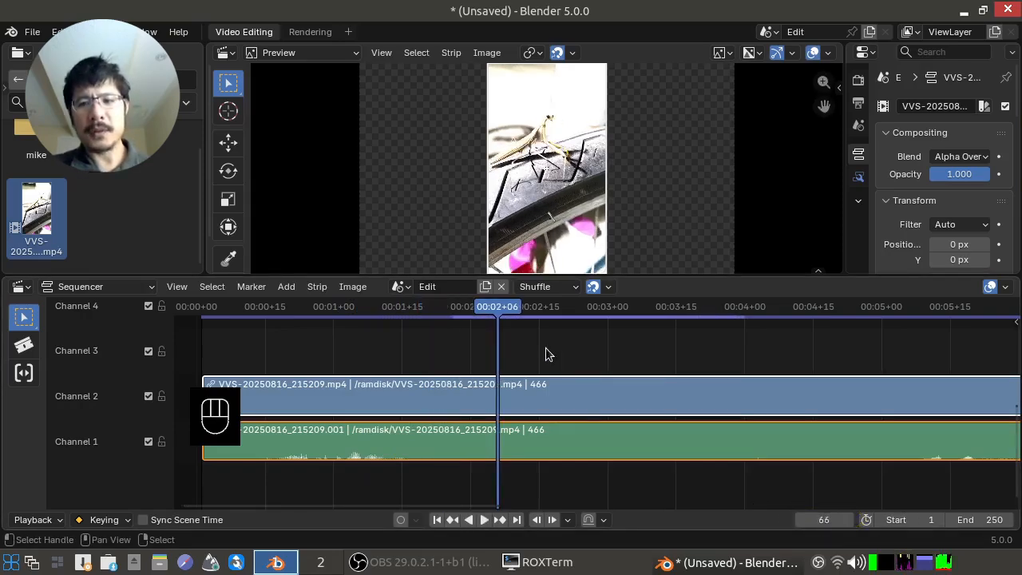
key(space)
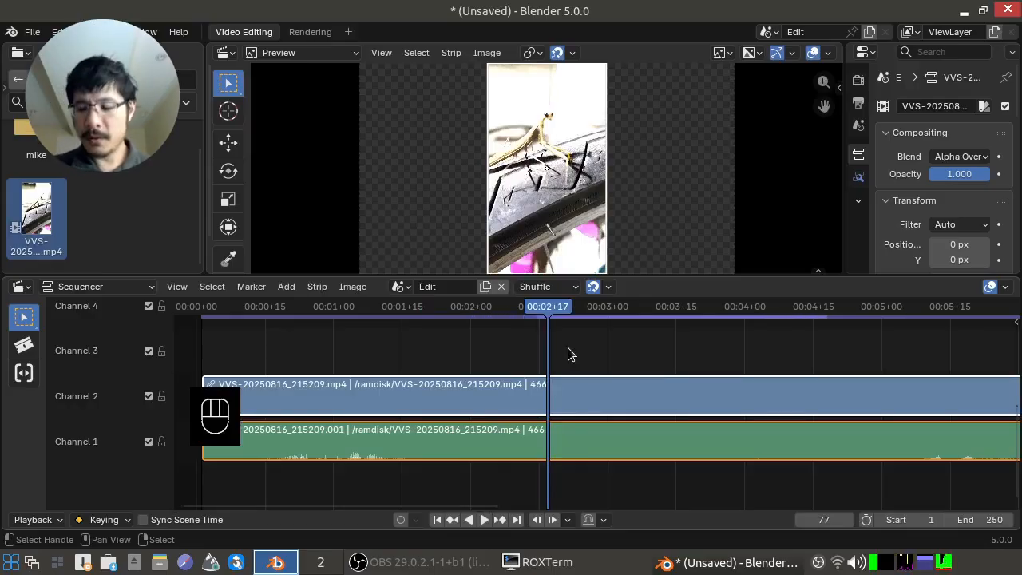
key(Left)
key(Left)
key(Left)
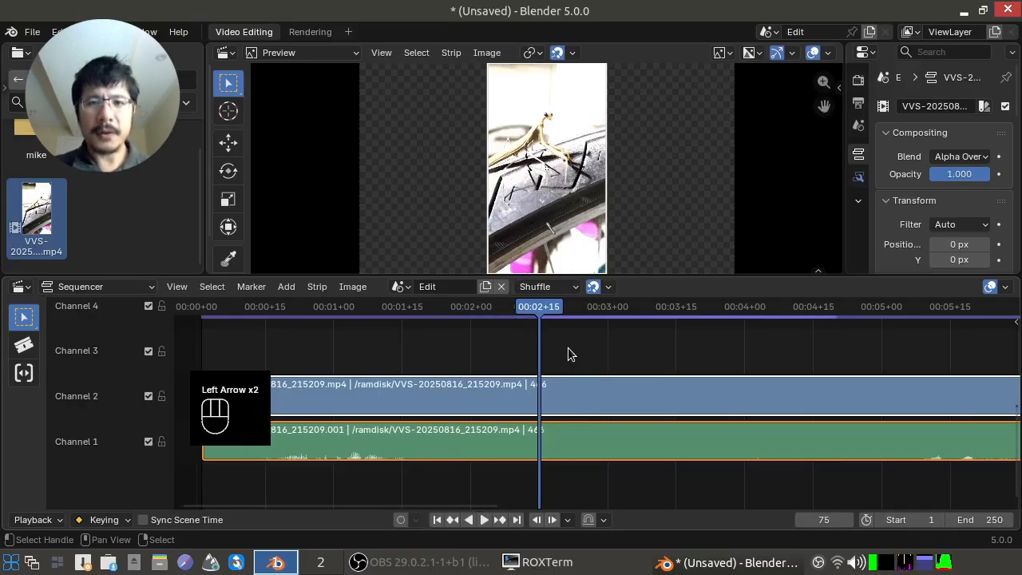
key(Right)
key(Right)
key(Right)
key(Right)
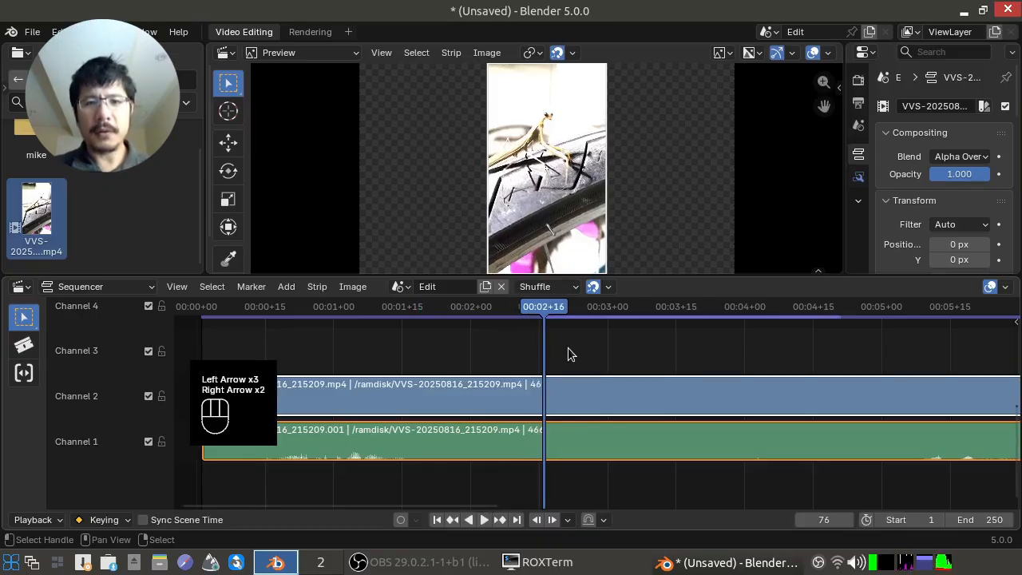
key(Right)
key(Right)
key(Right)
key(Right)
key(Right)
key(Right)
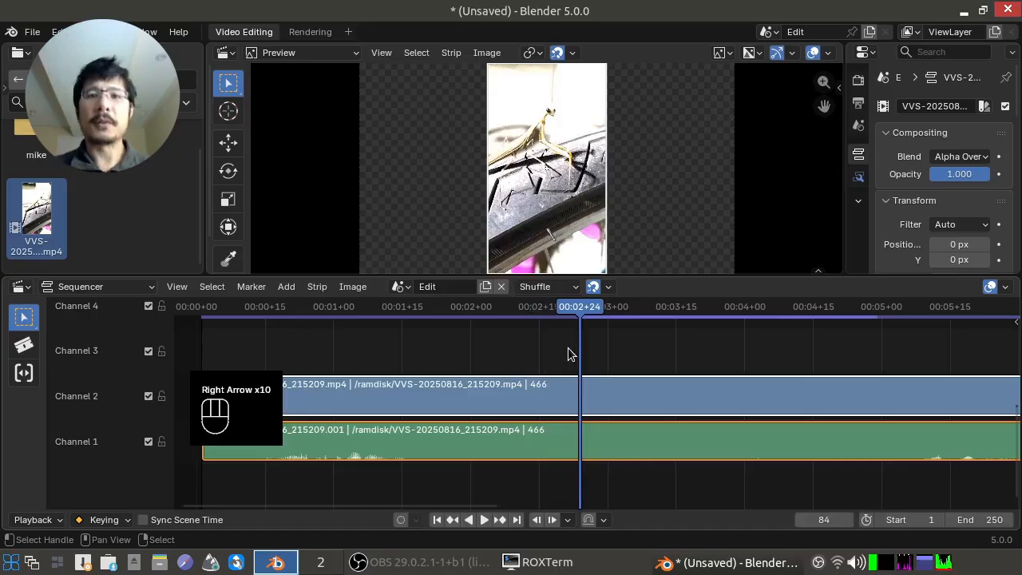
Move the playhead to frame 48 and slightly adjust the boundary between the preview and the sequencer
mouse_move(399, 353)
mouse_down()
mouse_move(604, 365)
mouse_move(413, 356)
mouse_up()
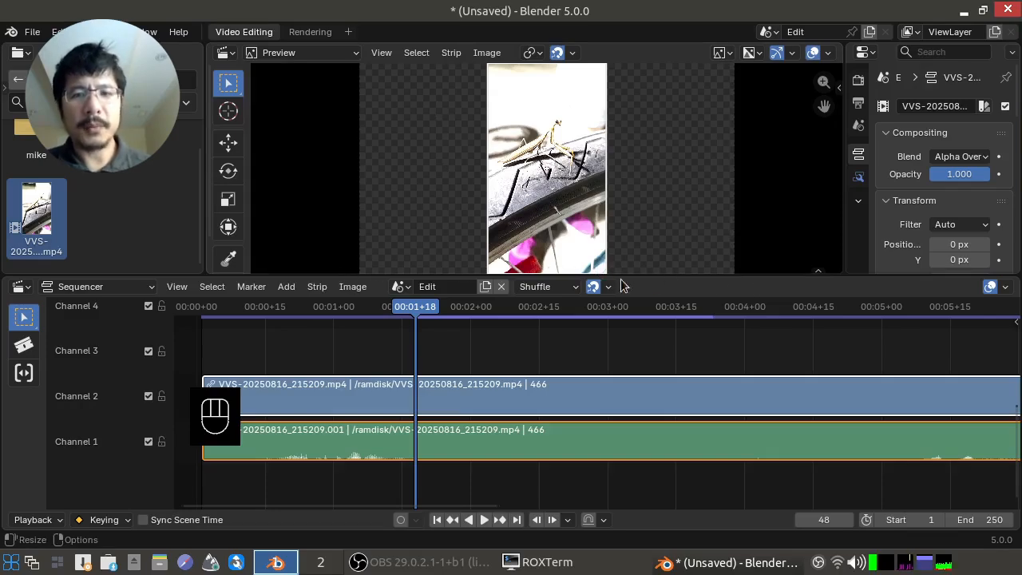
mouse_move(678, 276)
mouse_down()
mouse_move(677, 377)
mouse_move(675, 276)
mouse_up()
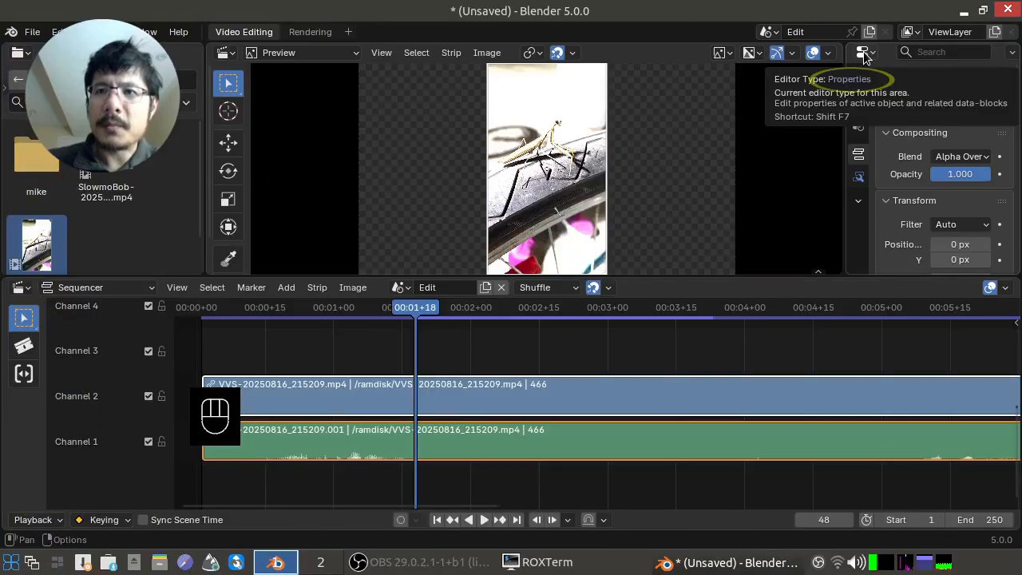
Widen the Properties editor and set the video strip's source Color Space to sRGB
click(859, 156)
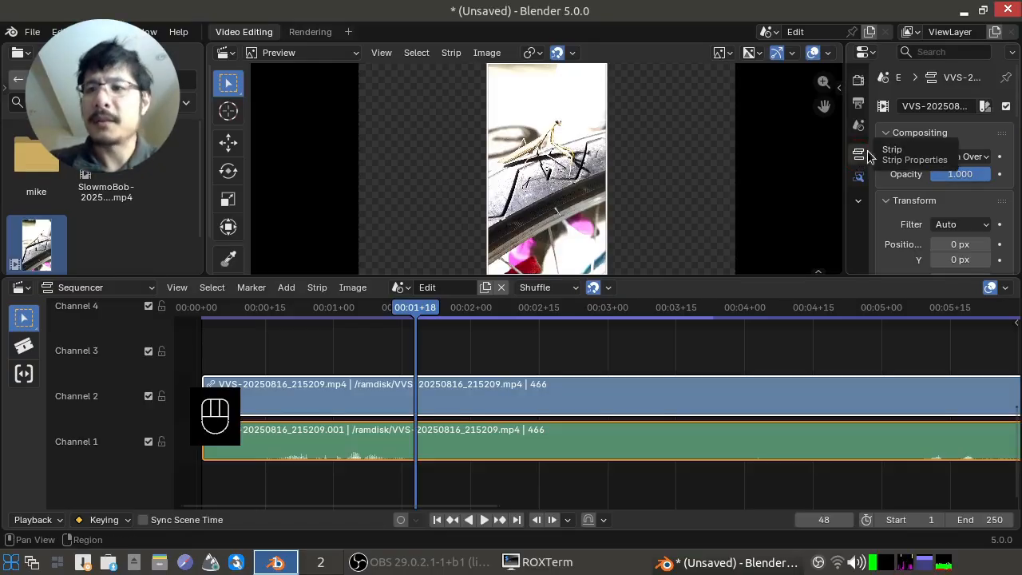
scroll(910, 184, down, 6)
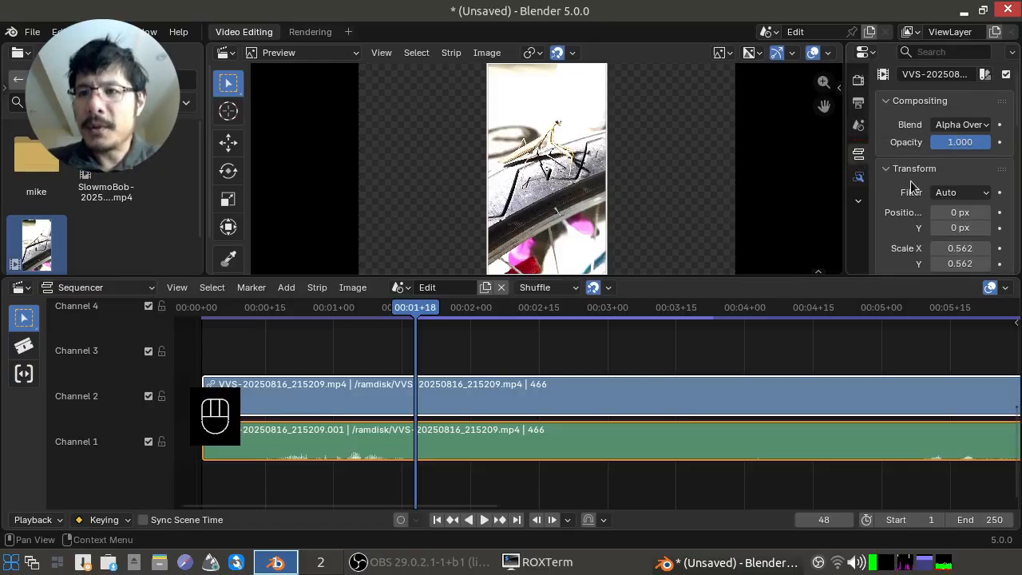
scroll(912, 184, down, 10)
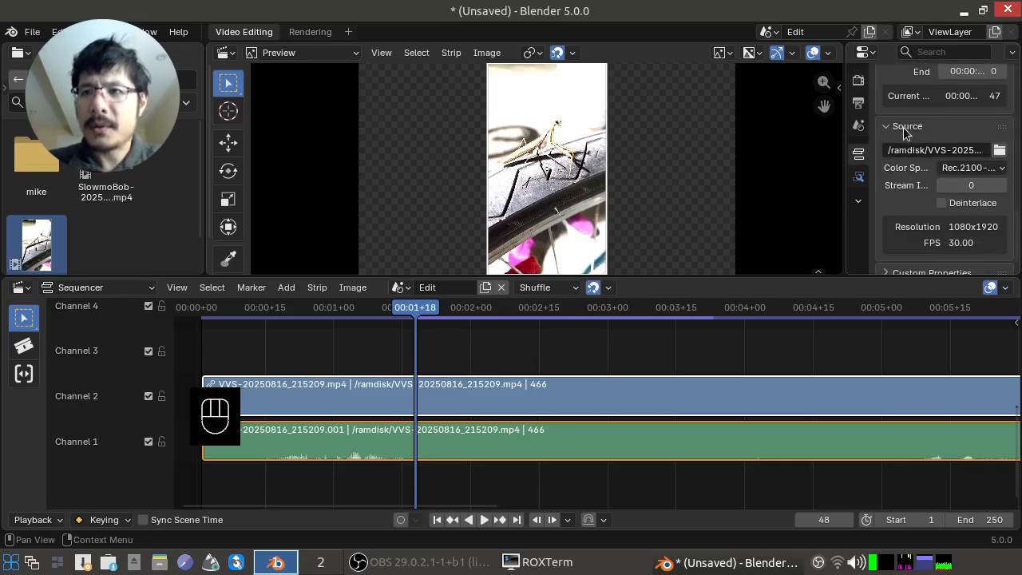
scroll(913, 164, down, 1)
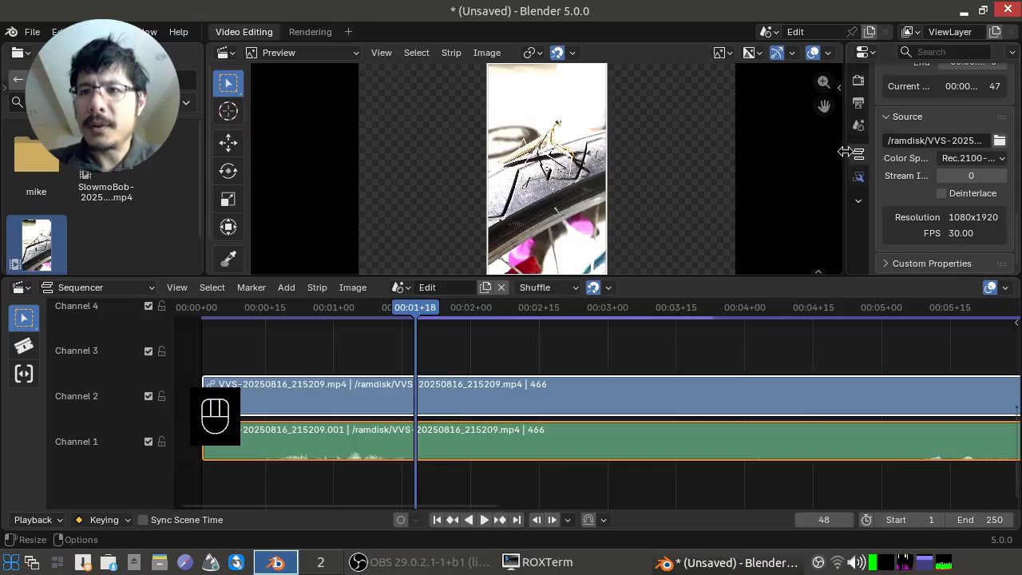
drag(845, 152, 724, 153)
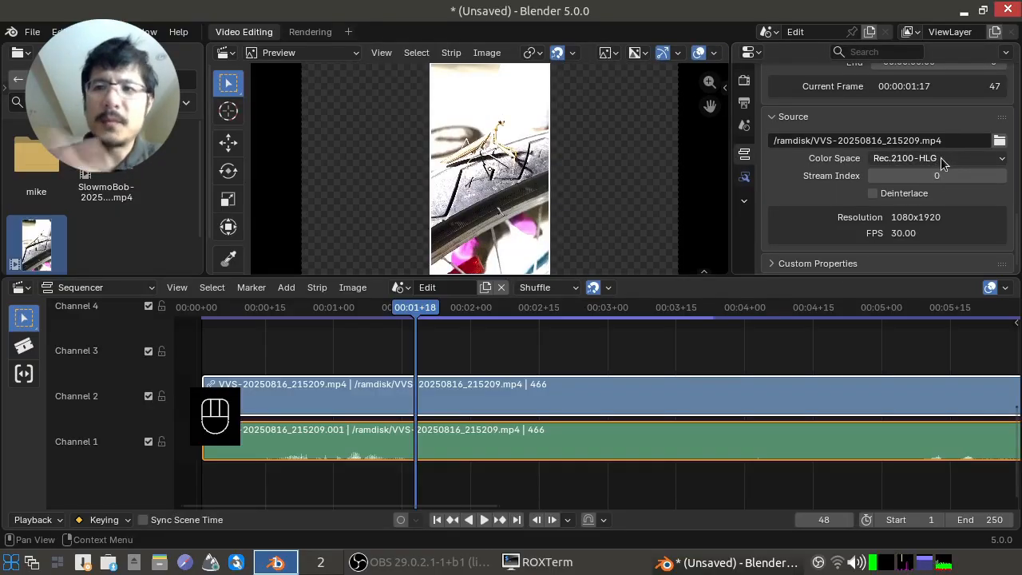
click(982, 162)
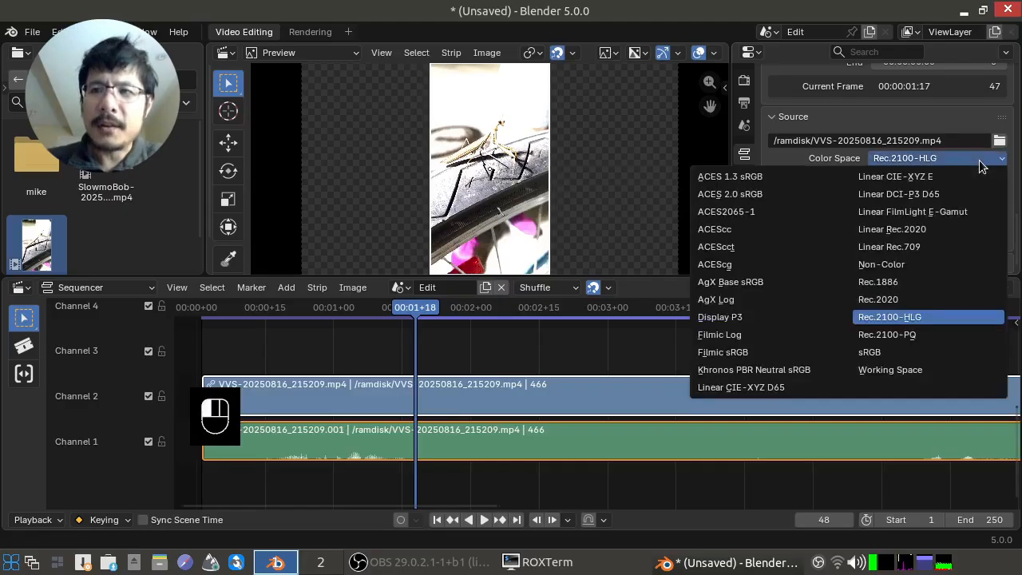
click(902, 353)
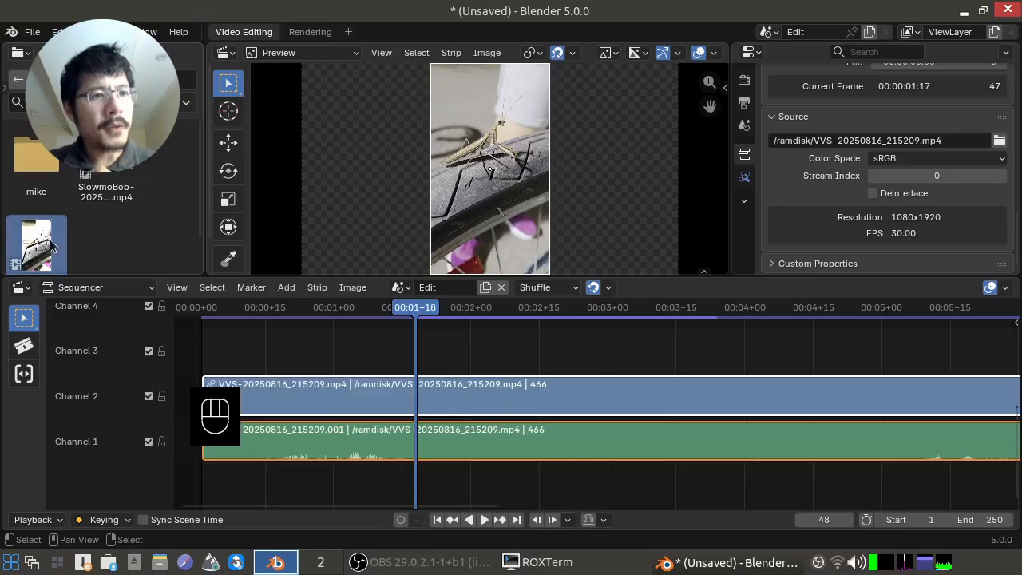
mouse_move(25, 245)
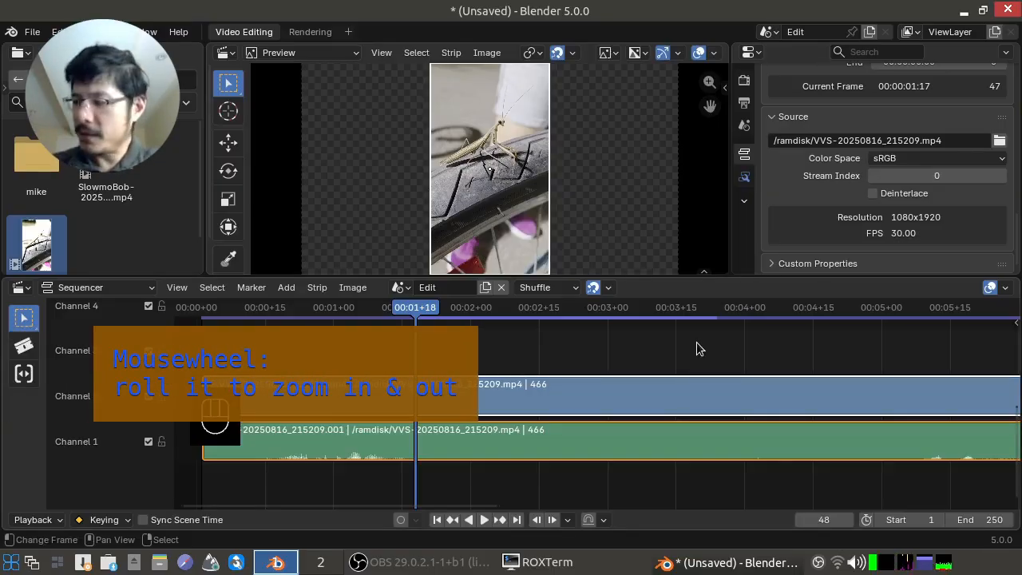
Zoom the sequencer out to show the clip's full length and fit all strips to the view
scroll(693, 349, down, 1)
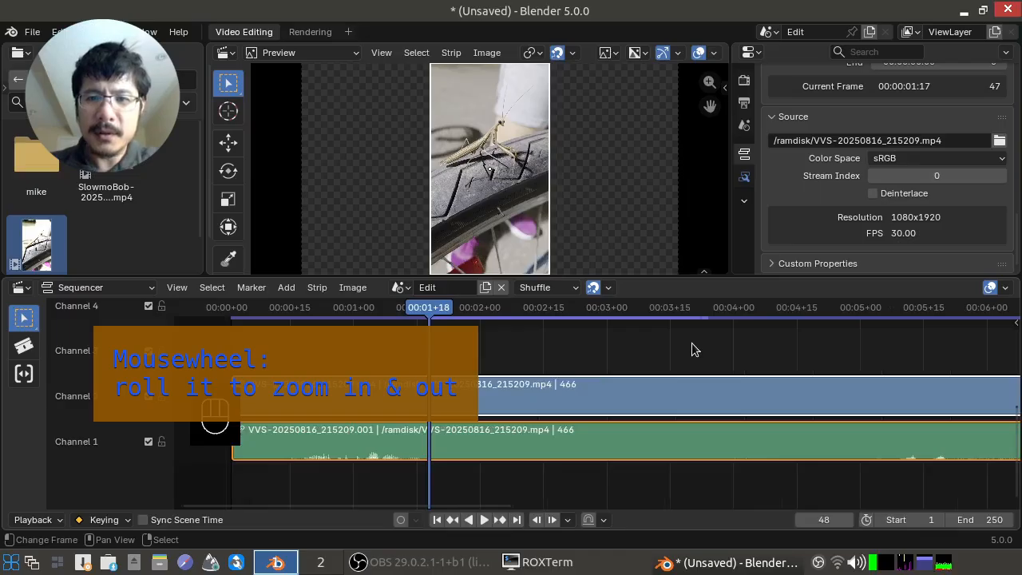
scroll(692, 349, down, 4)
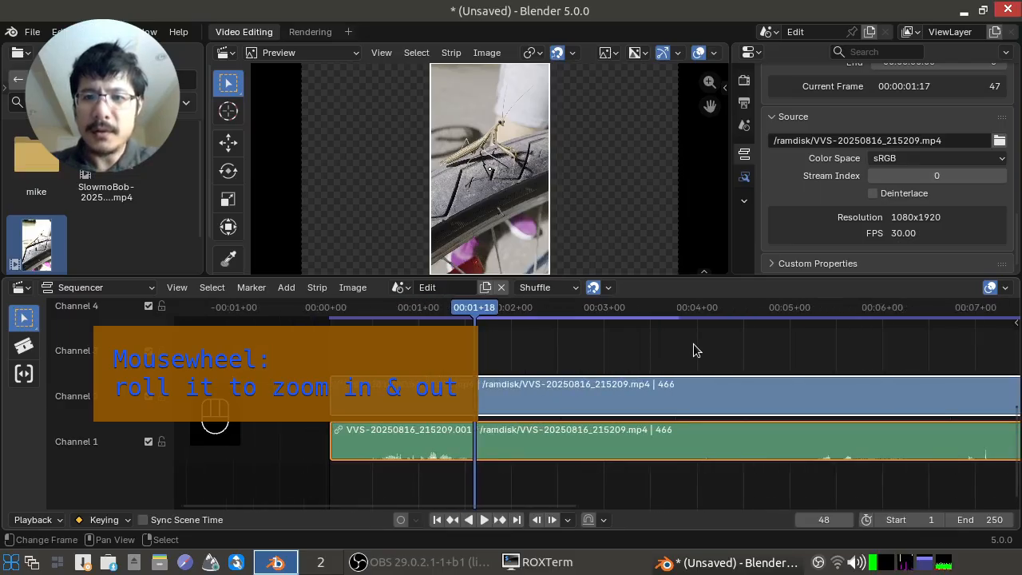
scroll(694, 349, down, 4)
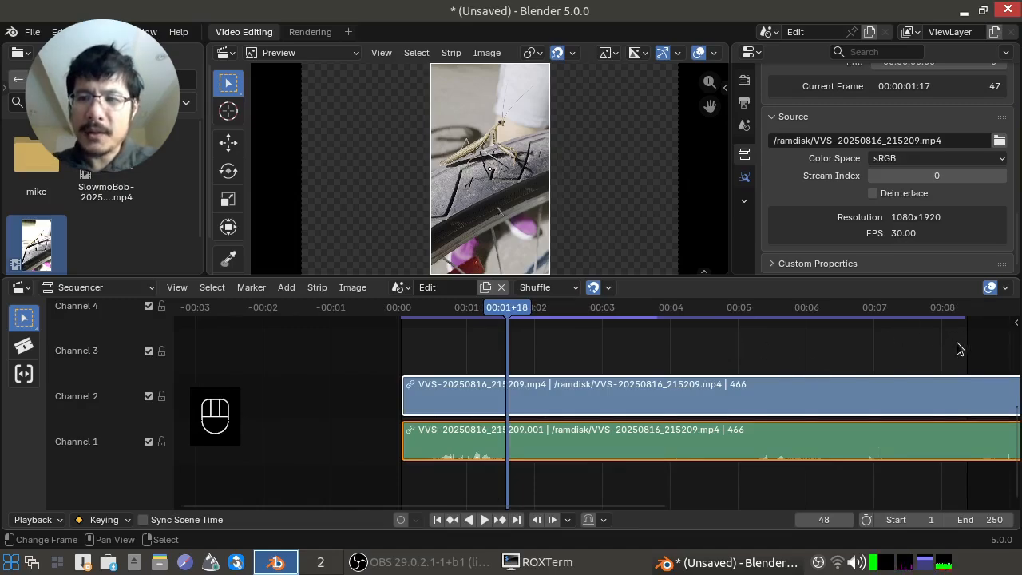
scroll(963, 339, down, 1)
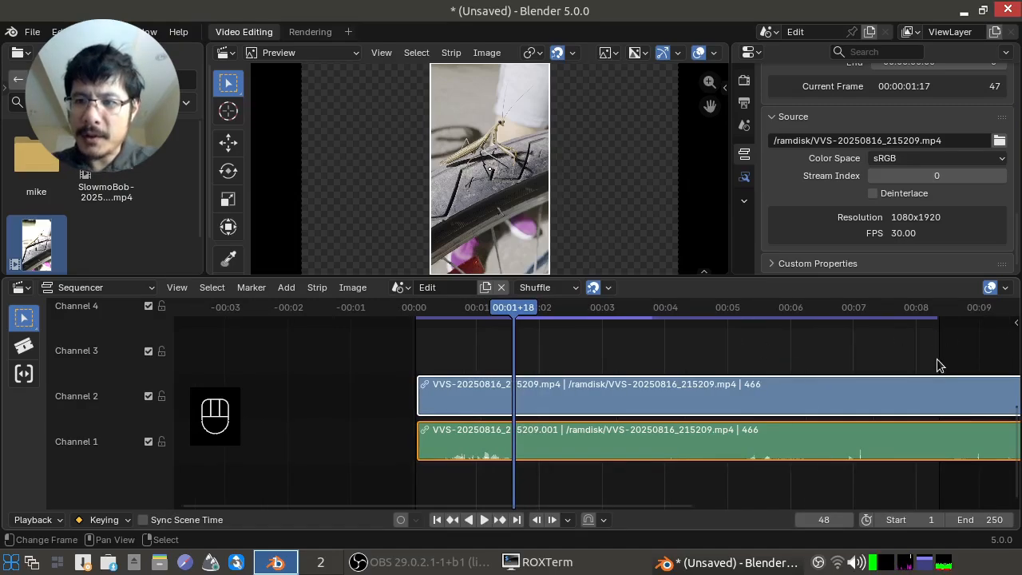
scroll(935, 361, down, 1)
scroll(876, 347, down, 1)
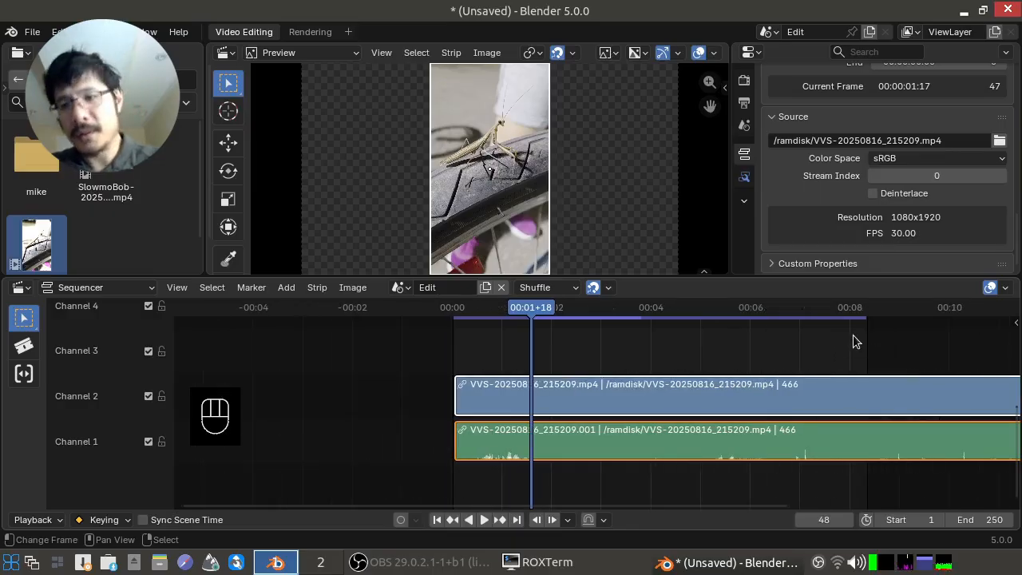
scroll(853, 341, down, 3)
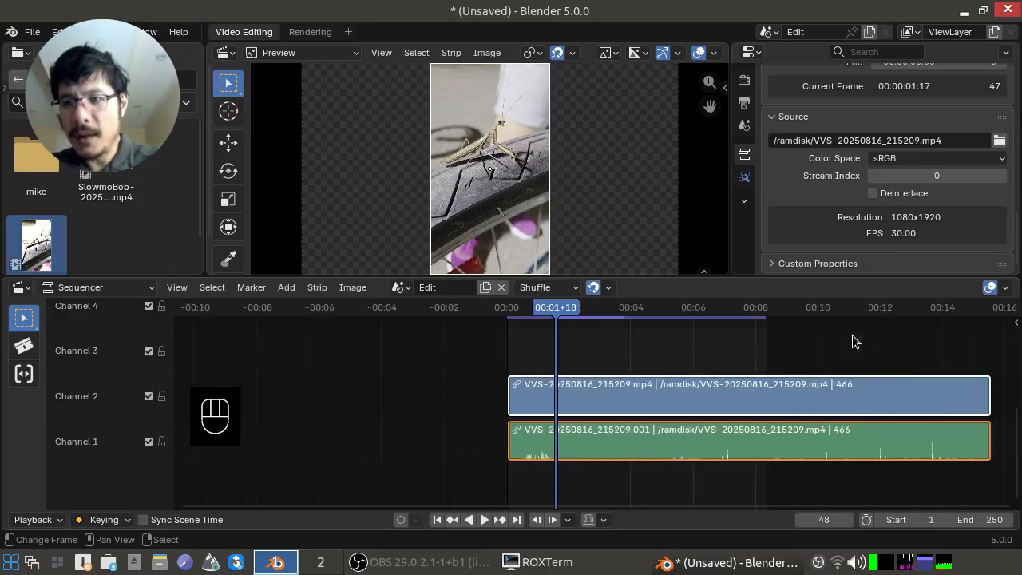
scroll(976, 351, up, 1)
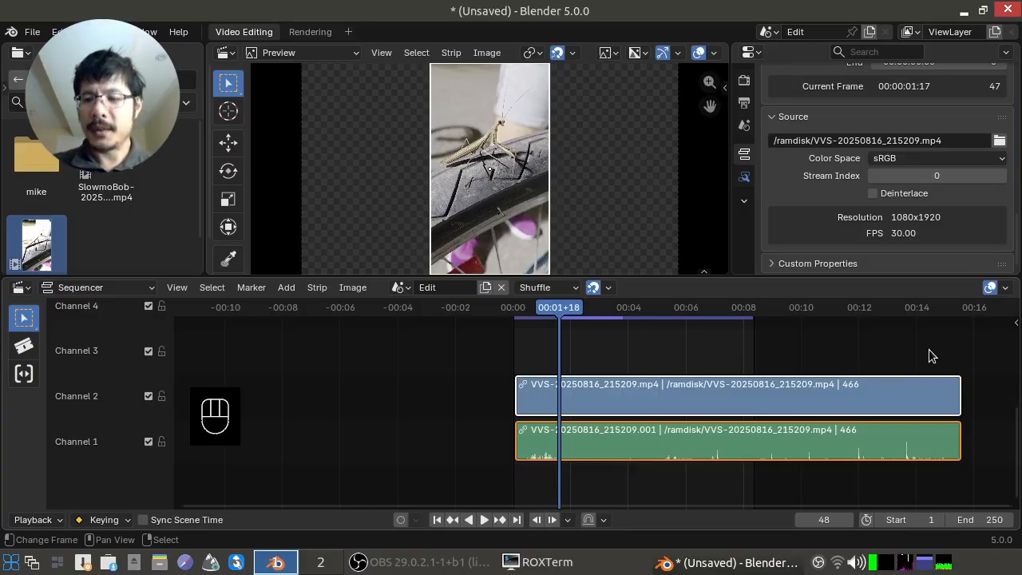
key(Home)
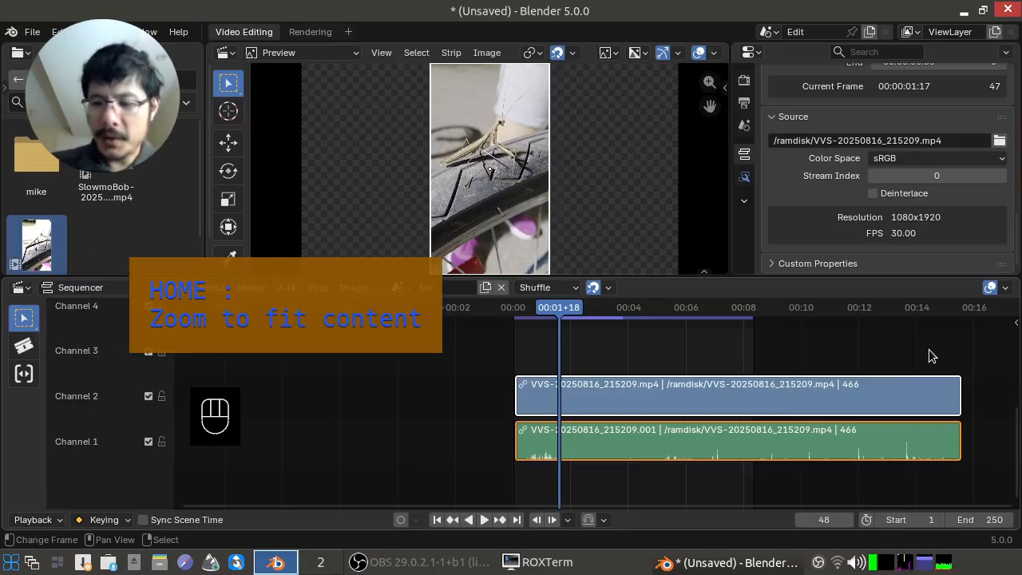
key(Home)
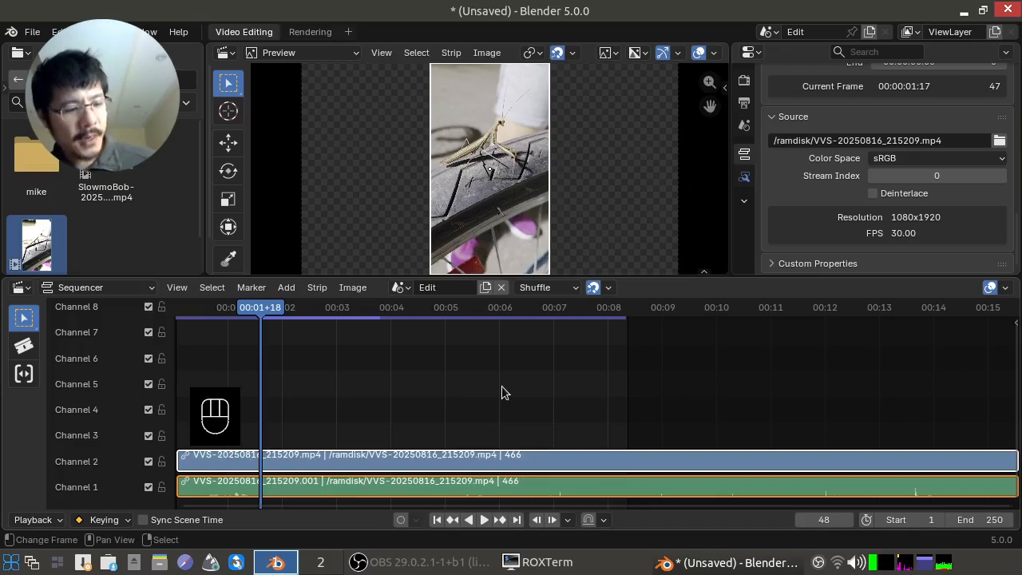
Pan the sequencer timeline horizontally back and forth along the length of the clip
key(ctrl)
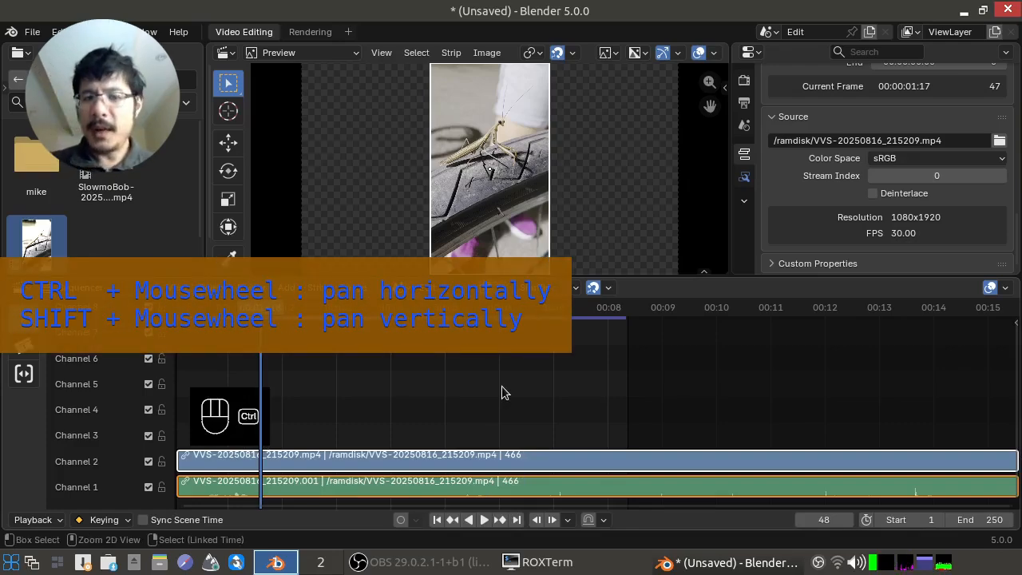
ctrl+scroll(501, 392, down, 5)
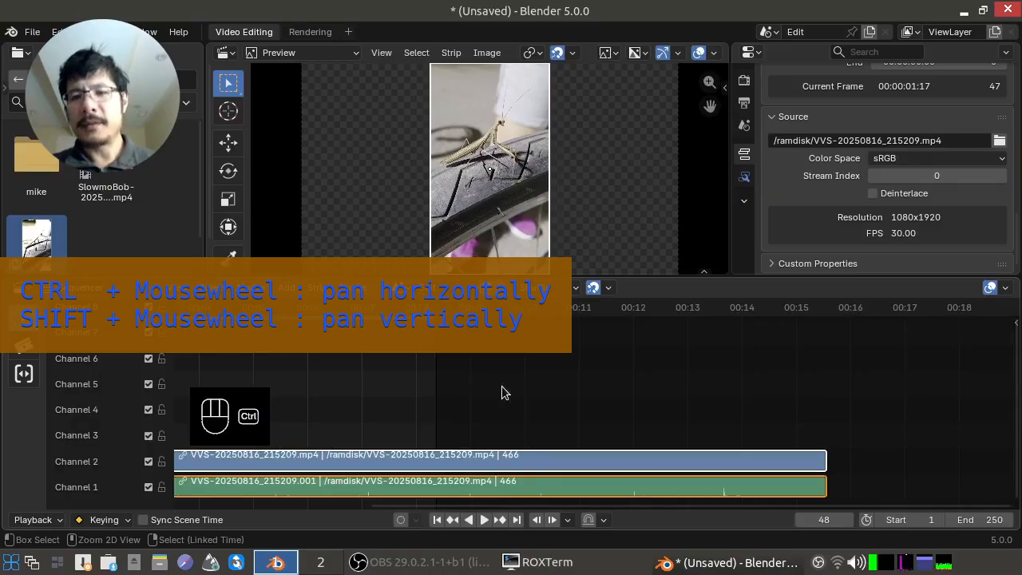
ctrl+scroll(502, 393, up, 1)
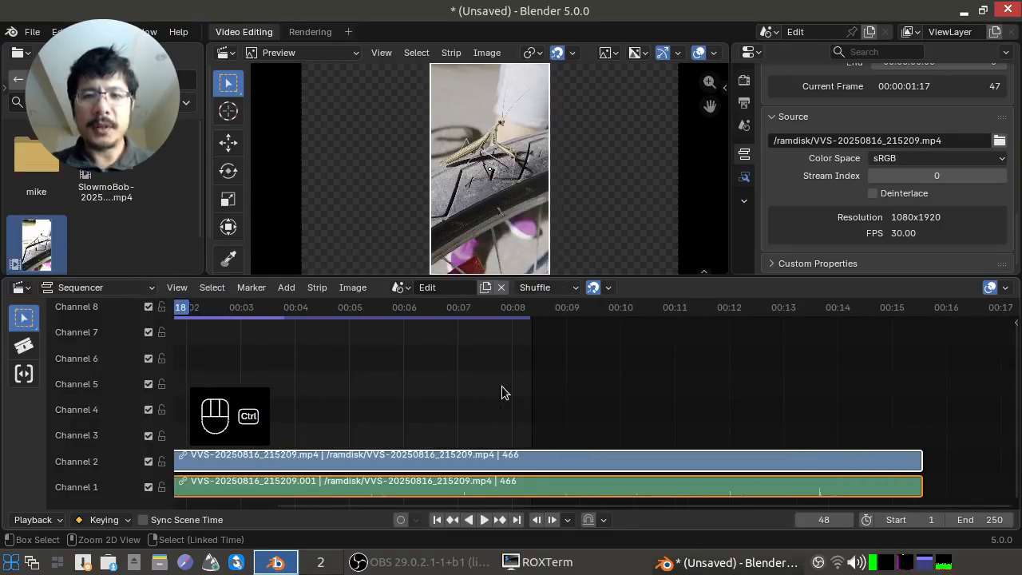
ctrl+scroll(502, 392, up, 7)
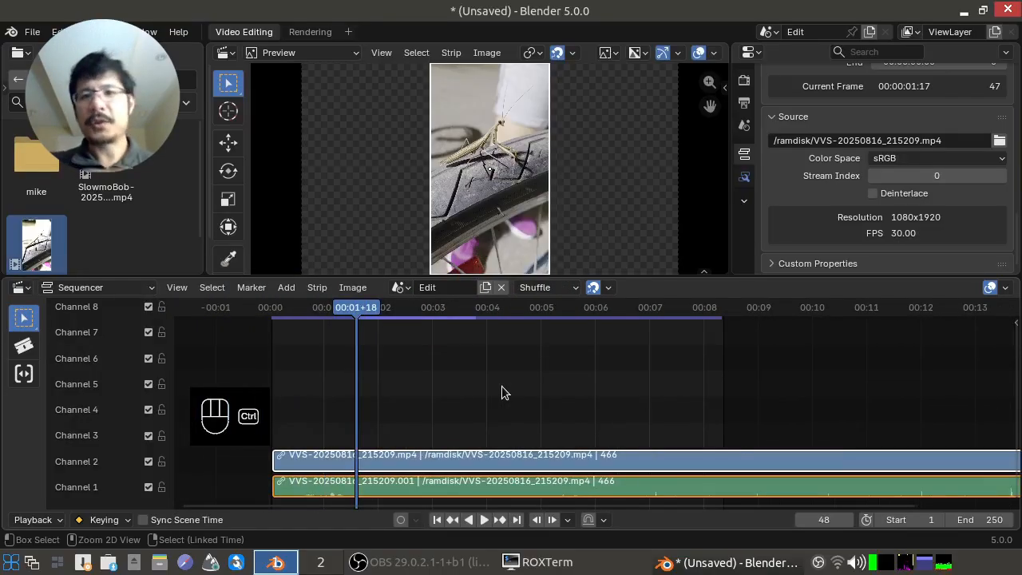
ctrl+scroll(501, 392, up, 4)
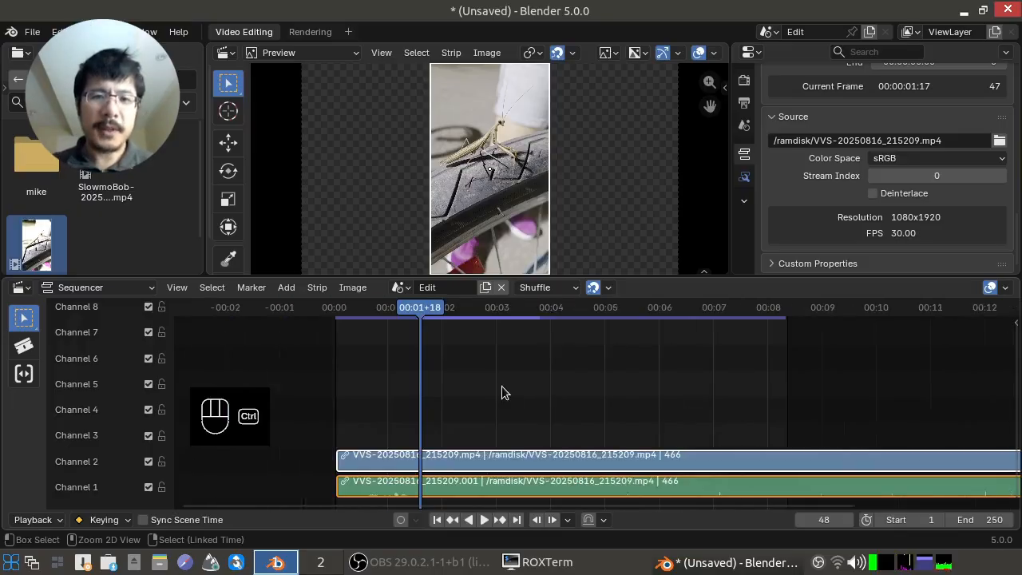
ctrl+scroll(502, 392, down, 6)
ctrl+scroll(502, 392, down, 2)
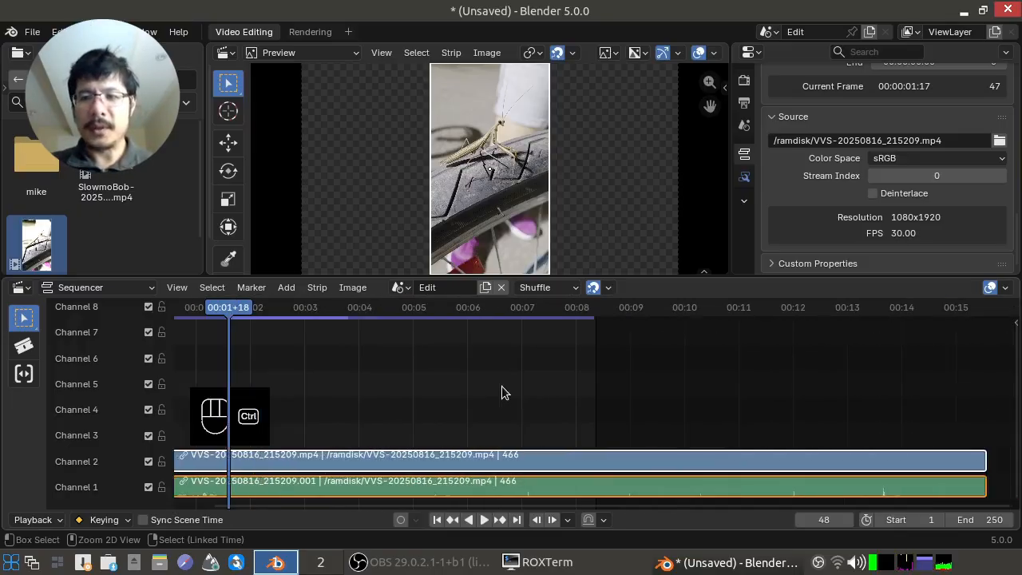
ctrl+scroll(501, 392, up, 3)
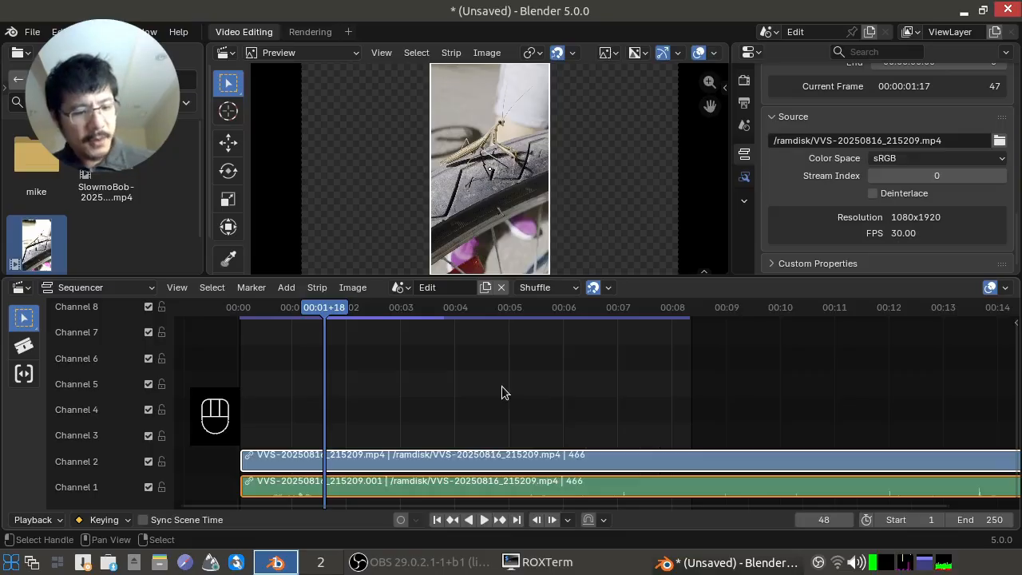
Pan the sequencer vertically through its channels and diagonally across the strips
key(shift)
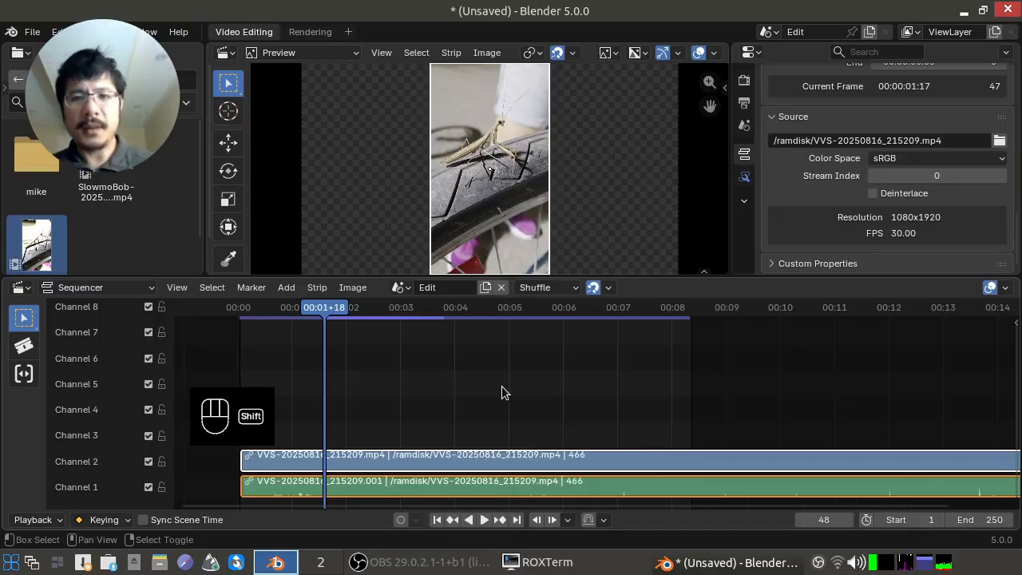
shift+scroll(502, 386, down, 1)
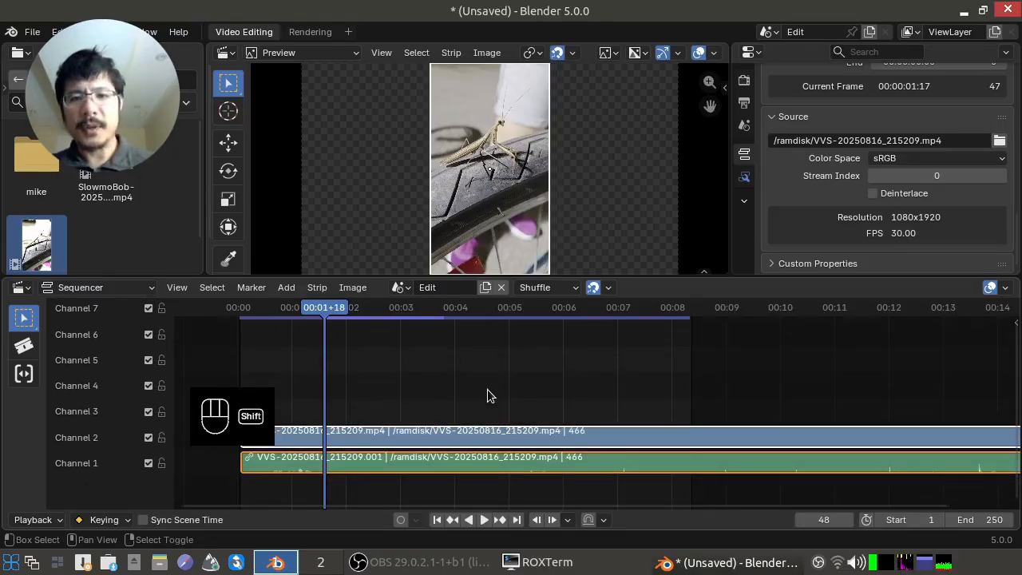
shift+scroll(487, 392, up, 2)
shift+scroll(487, 391, down, 2)
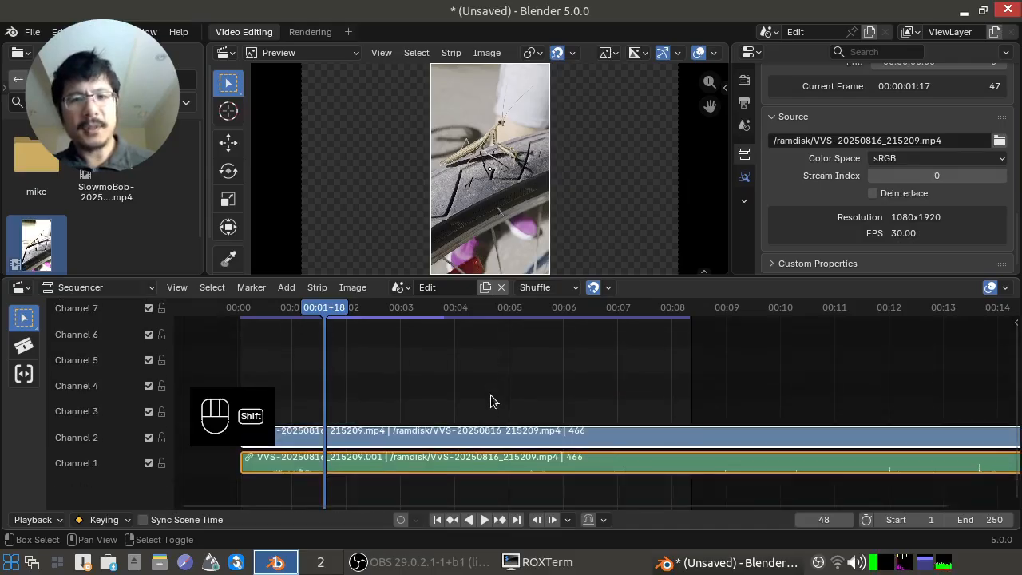
shift+scroll(489, 393, up, 2)
shift+scroll(490, 395, down, 1)
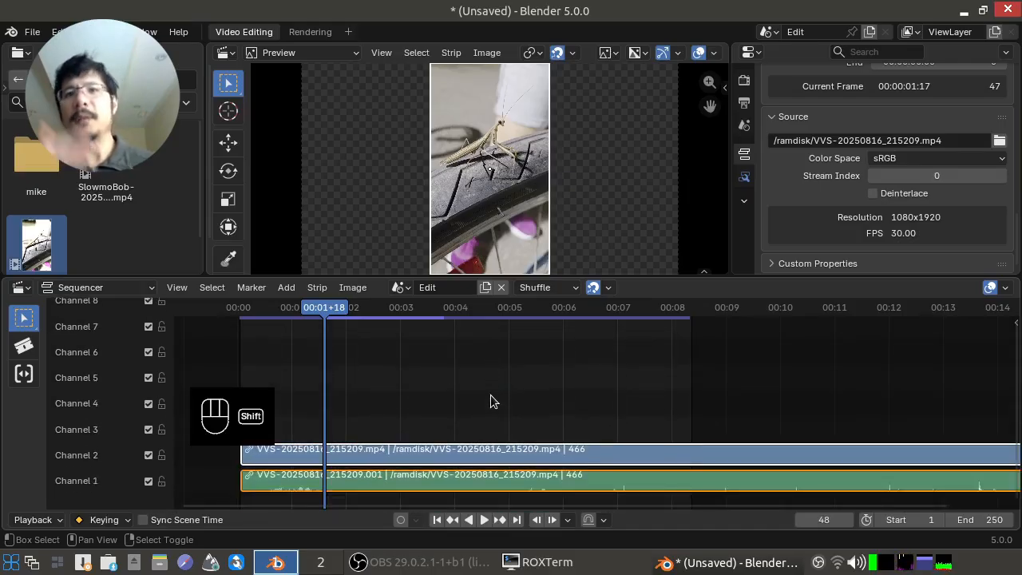
shift+scroll(490, 394, up, 1)
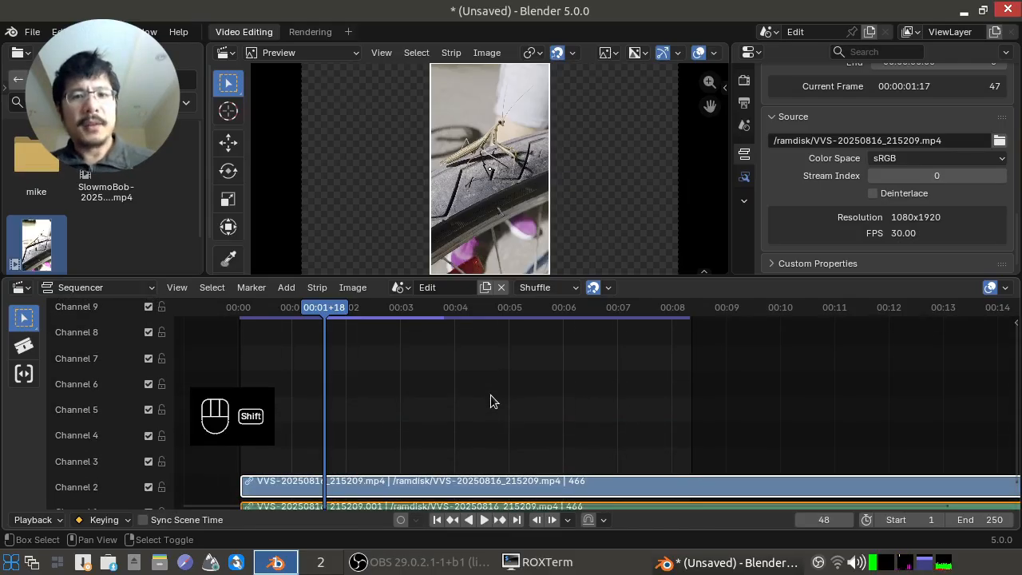
shift+scroll(490, 395, down, 1)
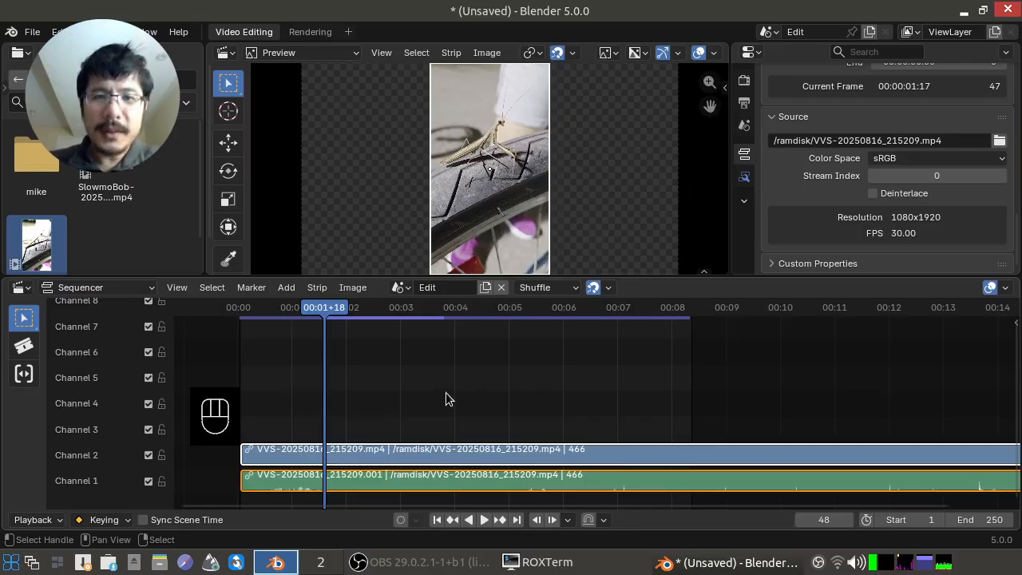
middle_drag(446, 392, 392, 334)
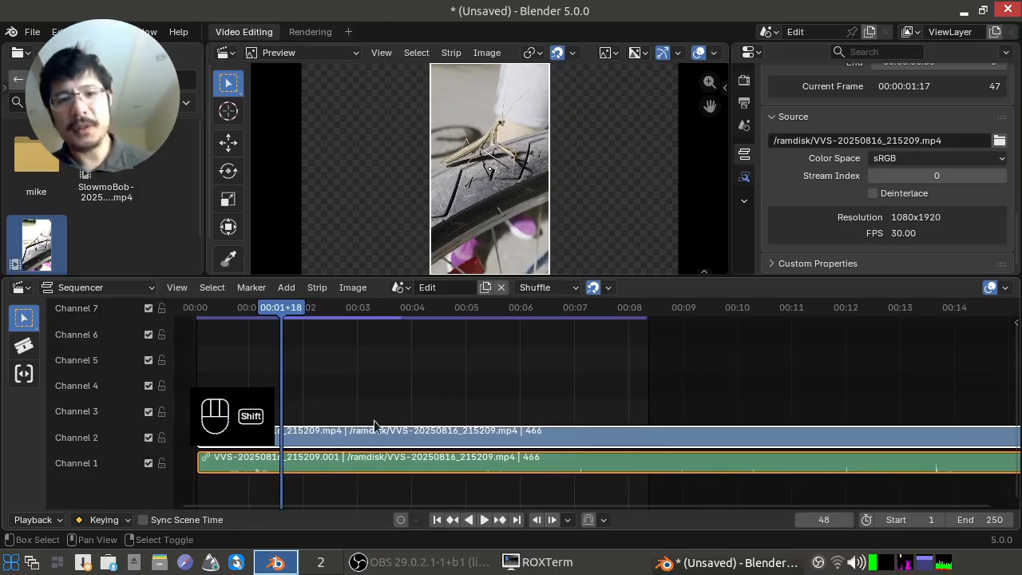
mouse_move(391, 380)
middle_down()
mouse_move(404, 359)
mouse_move(399, 368)
middle_up()
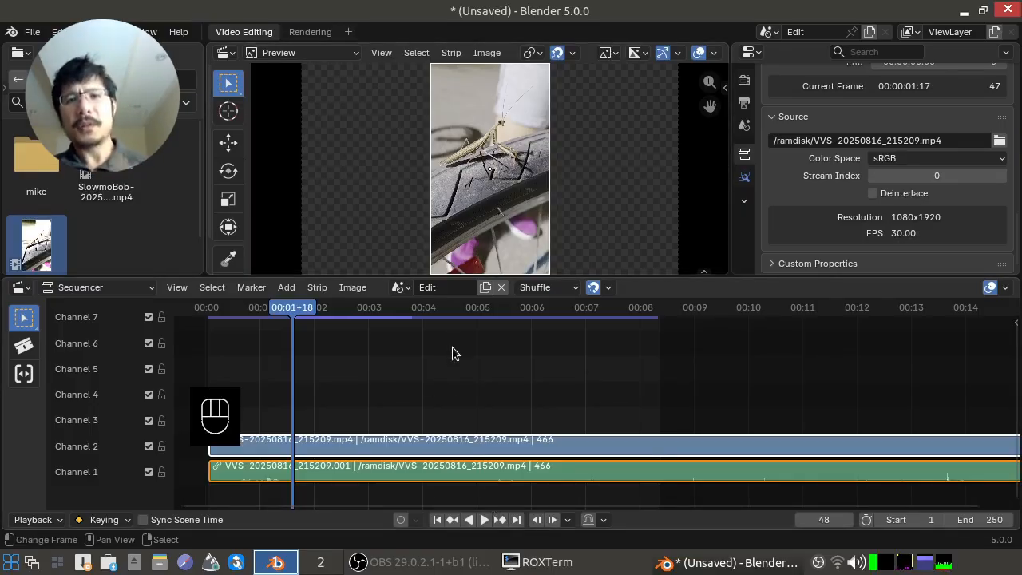
Play the clip to check the preview's frame rate and stop playback at frame 143
click(483, 519)
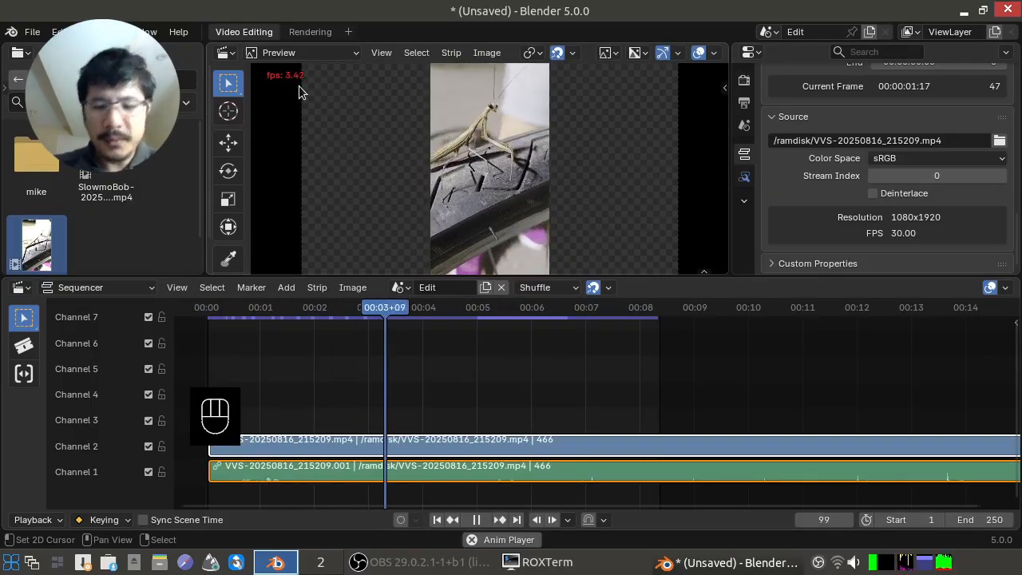
key(space)
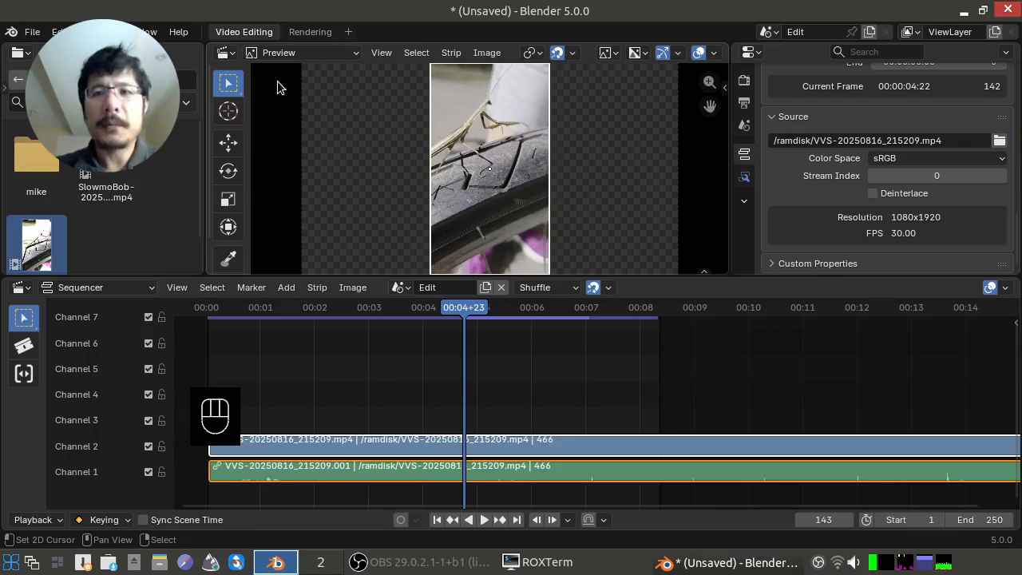
Show the preview's sidebar and hide it again
key(n)
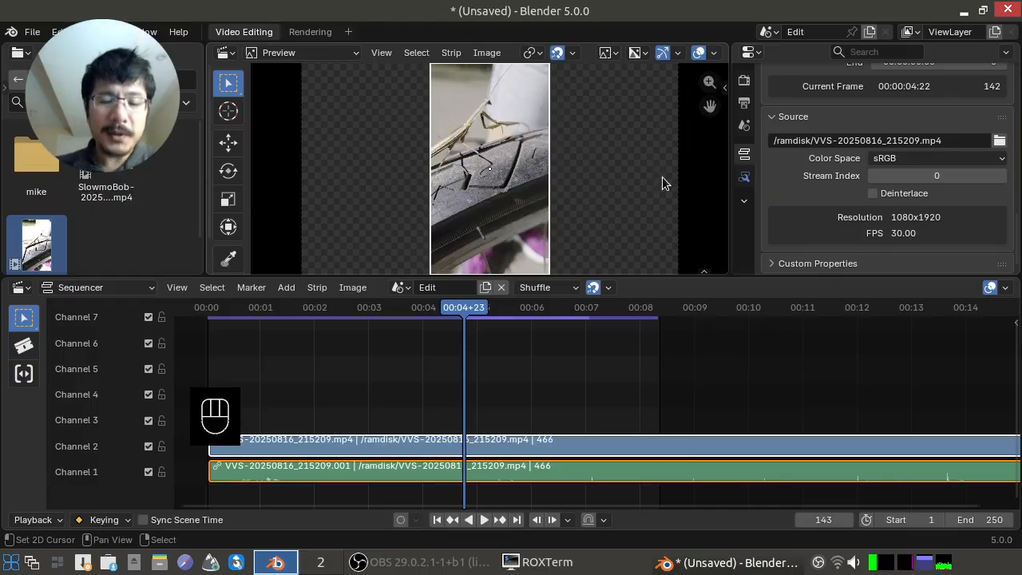
key(n)
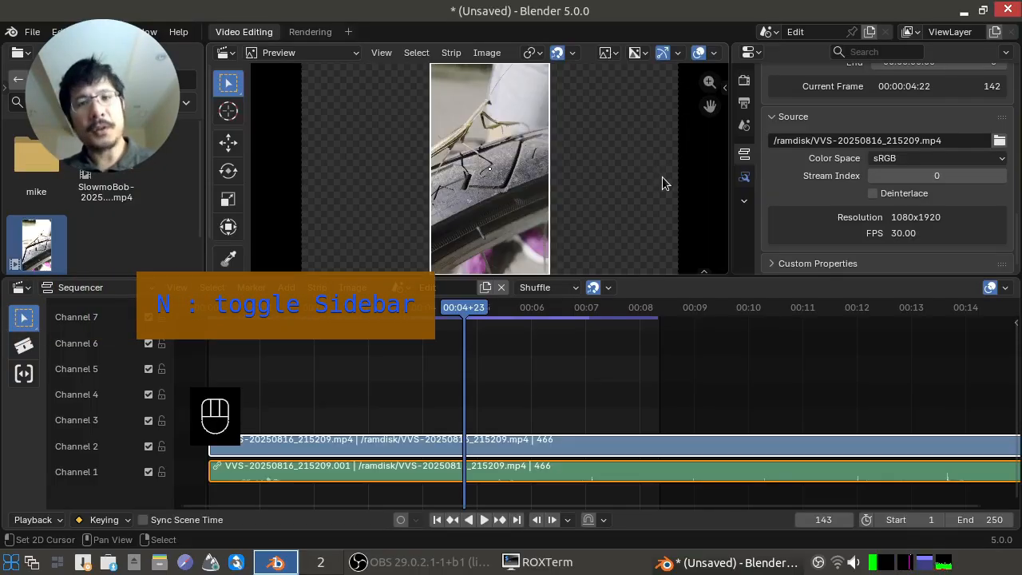
key(n)
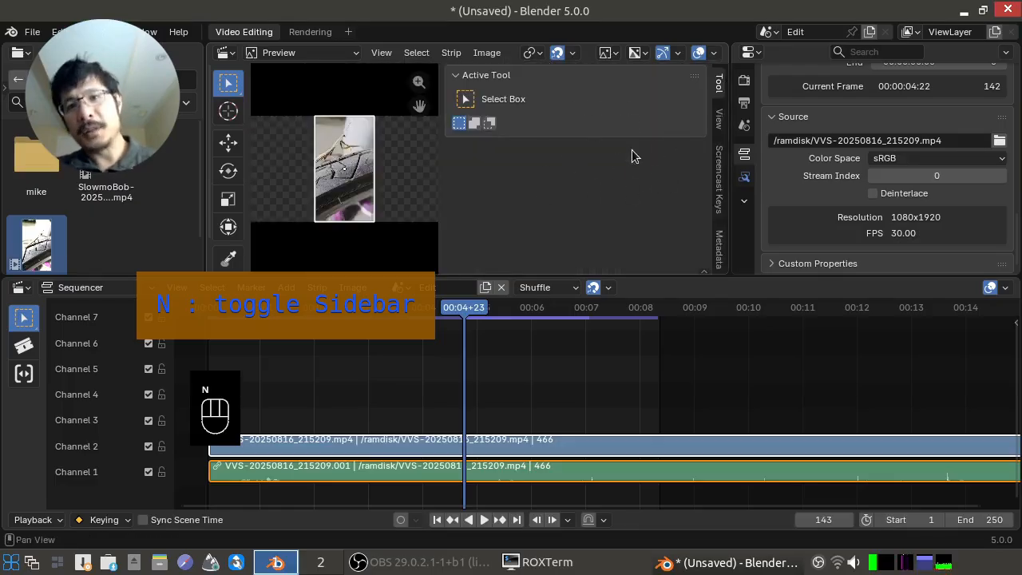
key(n)
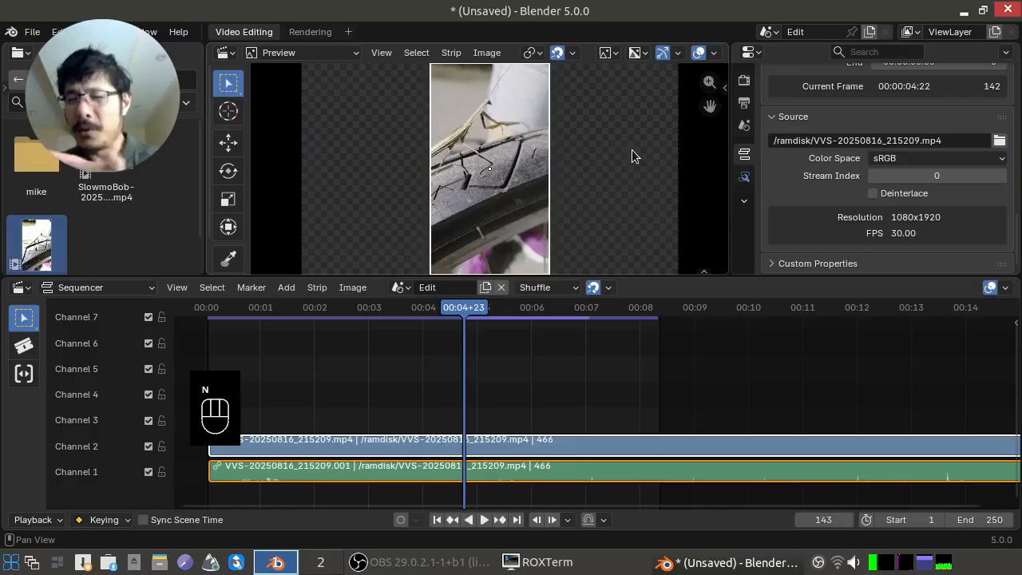
Show the preview's View Settings in the sidebar and set the Proxy Render Size to 25%
click(724, 93)
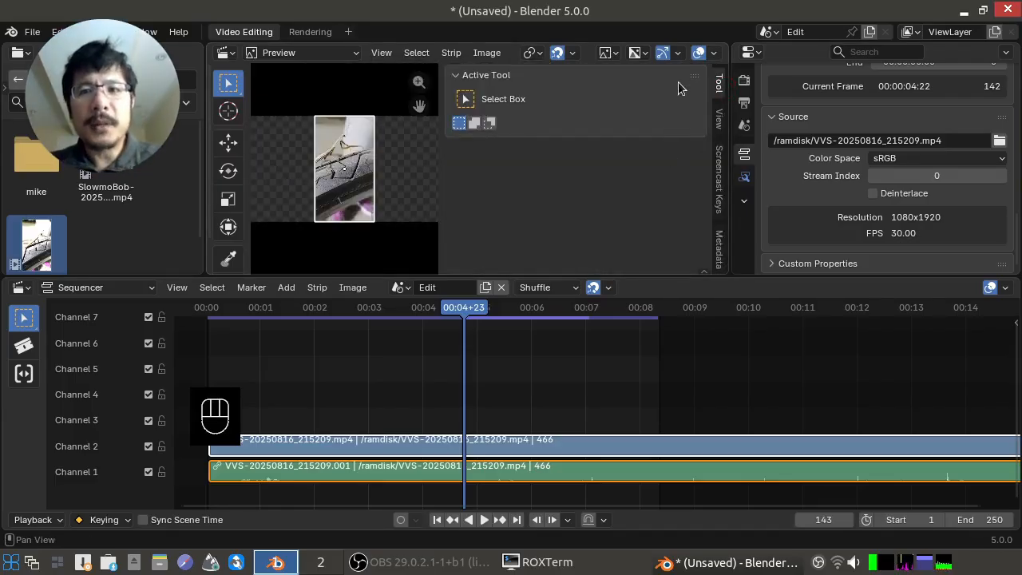
click(720, 125)
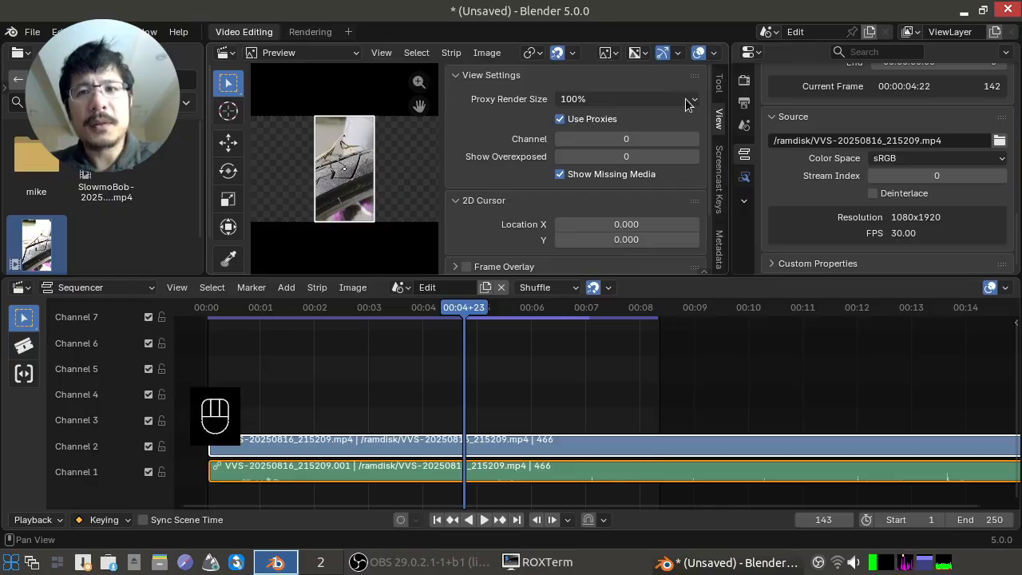
click(695, 99)
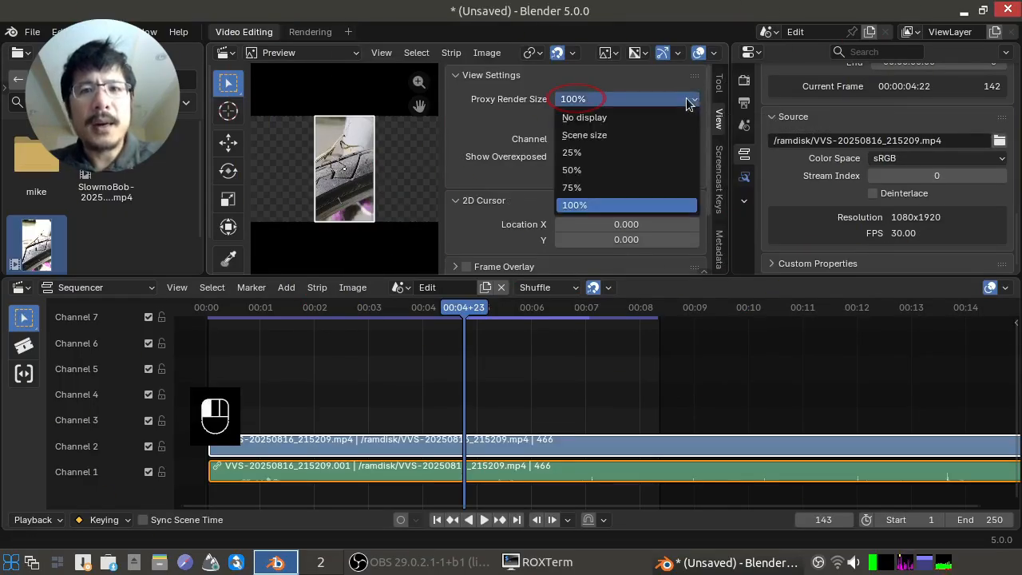
click(595, 158)
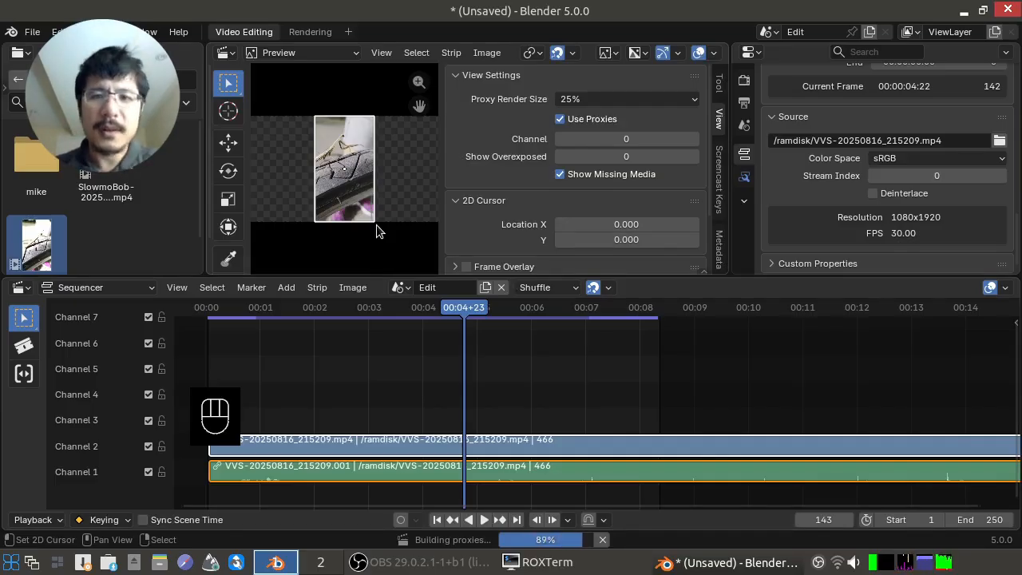
Collapse the preview's sidebar to its tabs, and play the clip to check its frame rate, stopping at frame 196
click(721, 121)
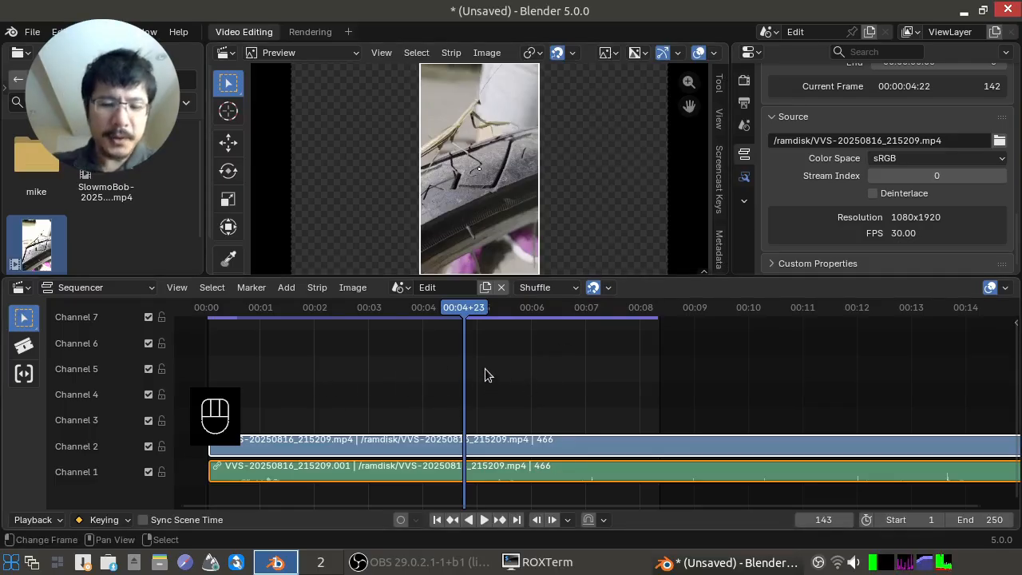
key(space)
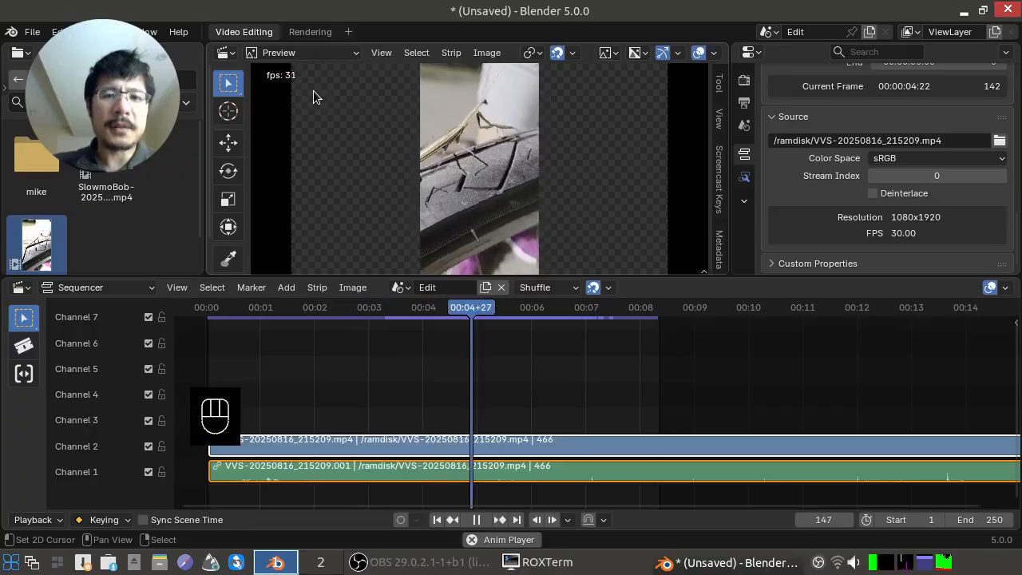
key(space)
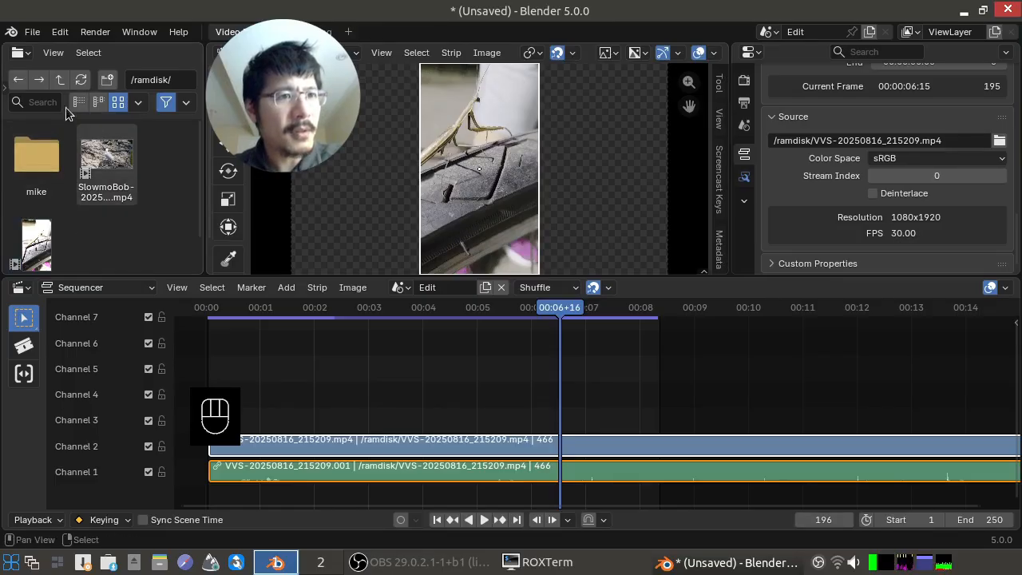
Go up to the root directory in the file browser, reopen the ramdisk folder and select the BL_proxy folder inside it
click(60, 79)
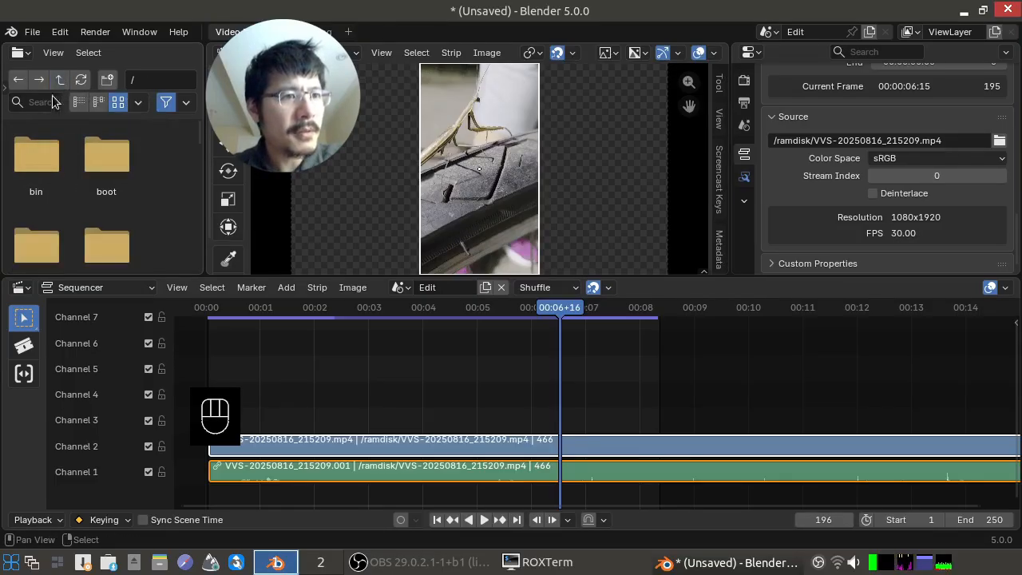
scroll(45, 171, down, 10)
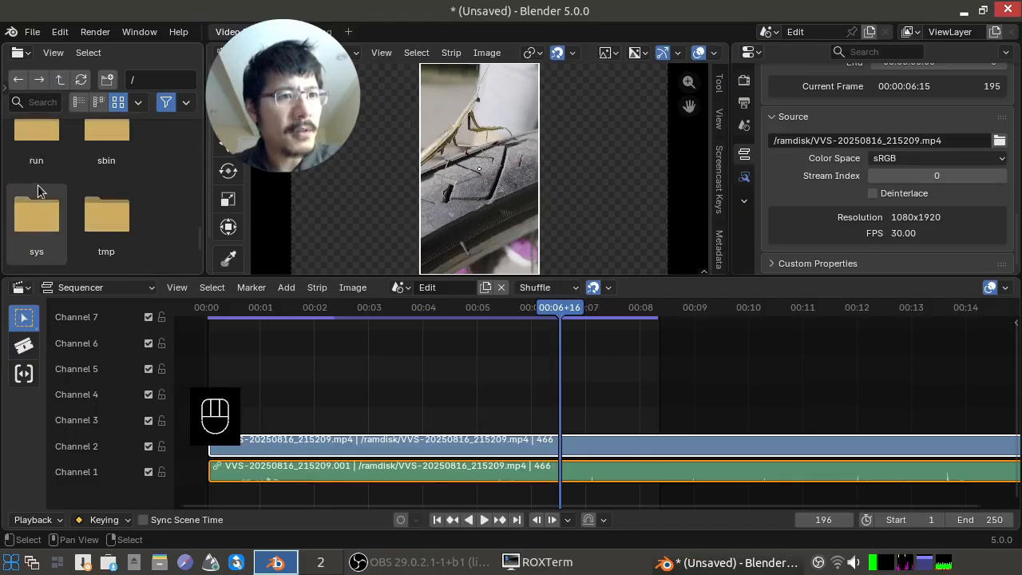
scroll(37, 182, up, 5)
click(37, 182)
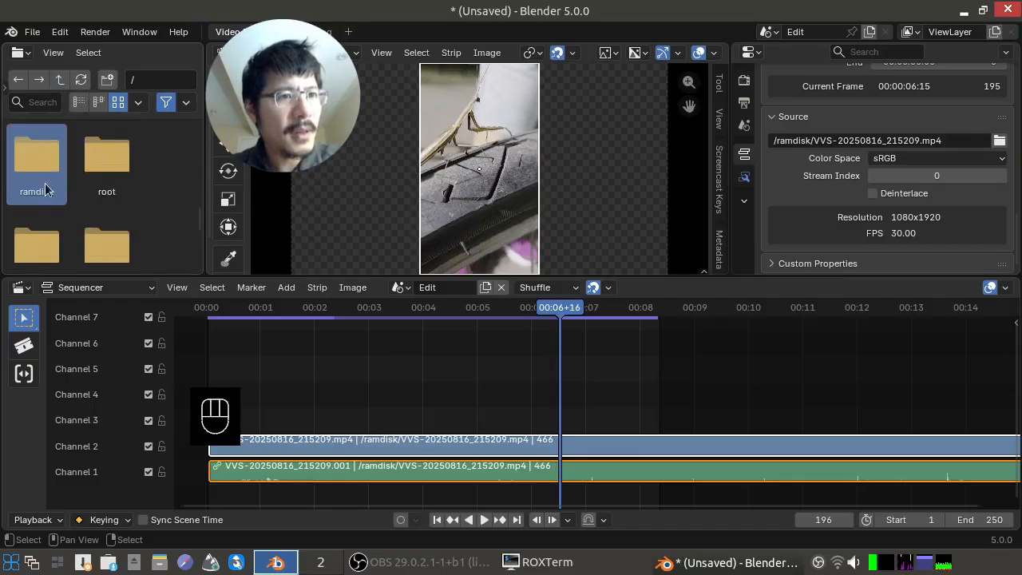
double_click(44, 190)
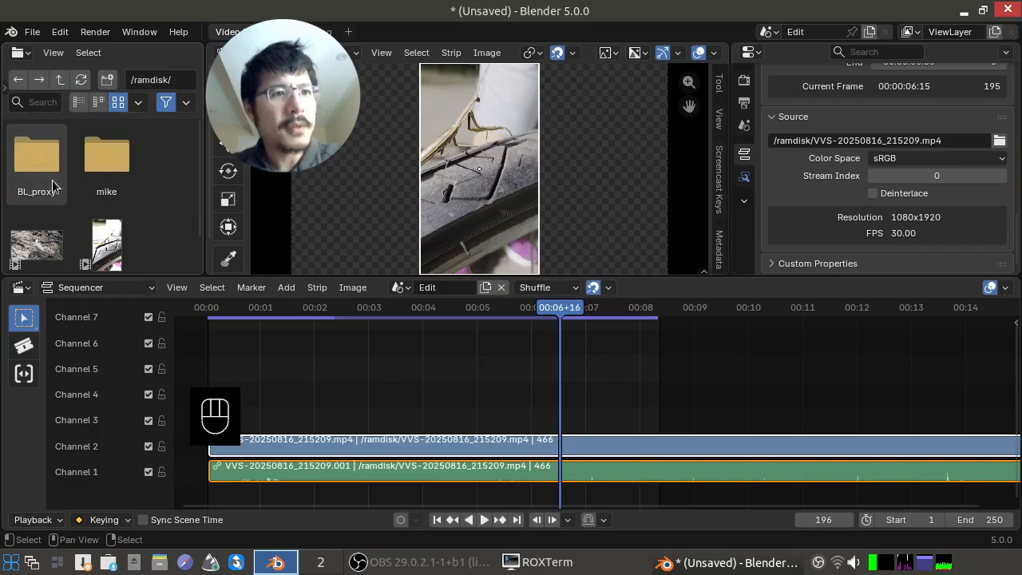
click(46, 184)
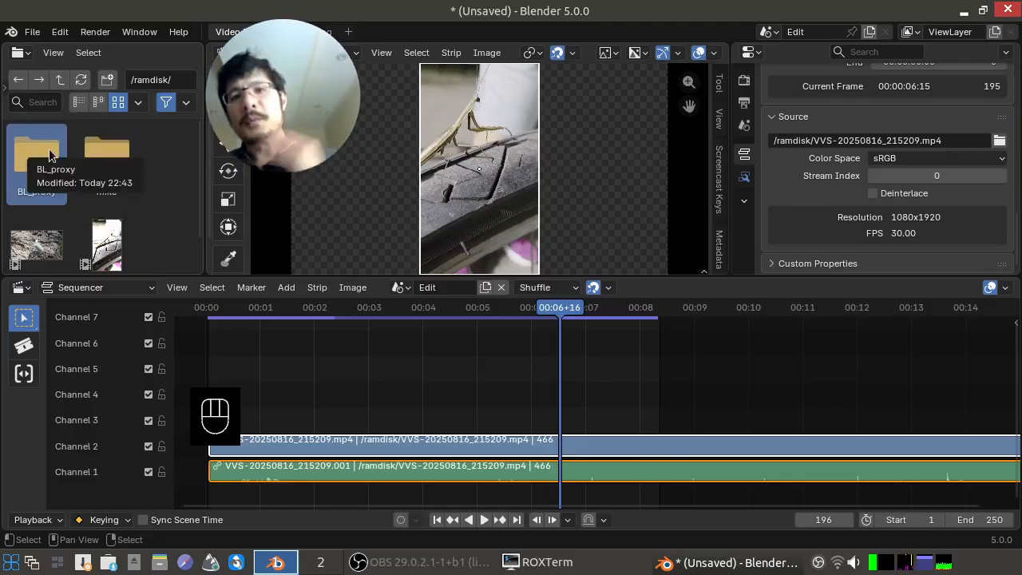
scroll(134, 207, down, 1)
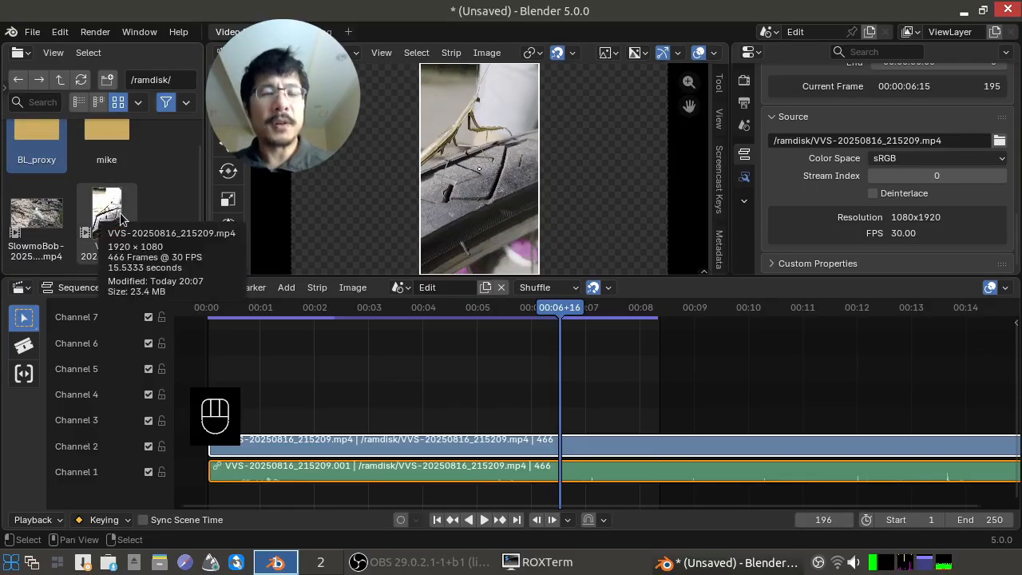
scroll(65, 204, up, 1)
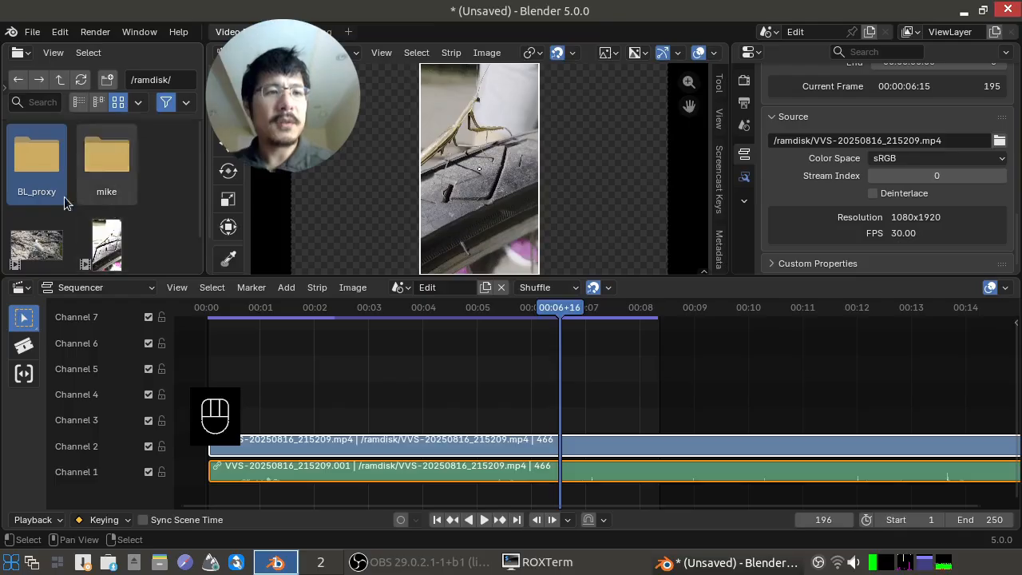
Open the clip's folder inside BL_proxy to inspect its proxy files, and go back up to the ramdisk folder
double_click(33, 158)
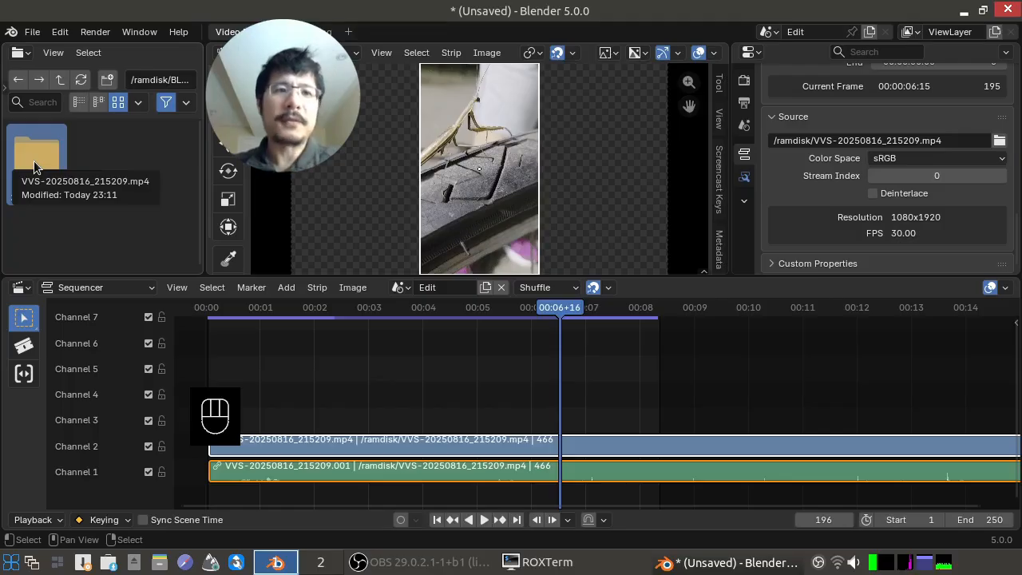
click(91, 167)
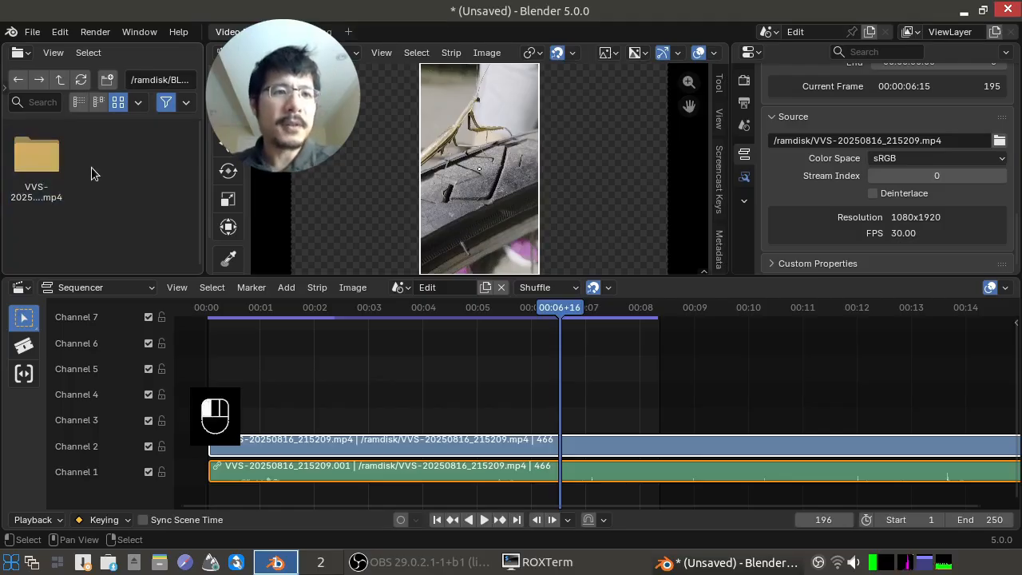
double_click(41, 160)
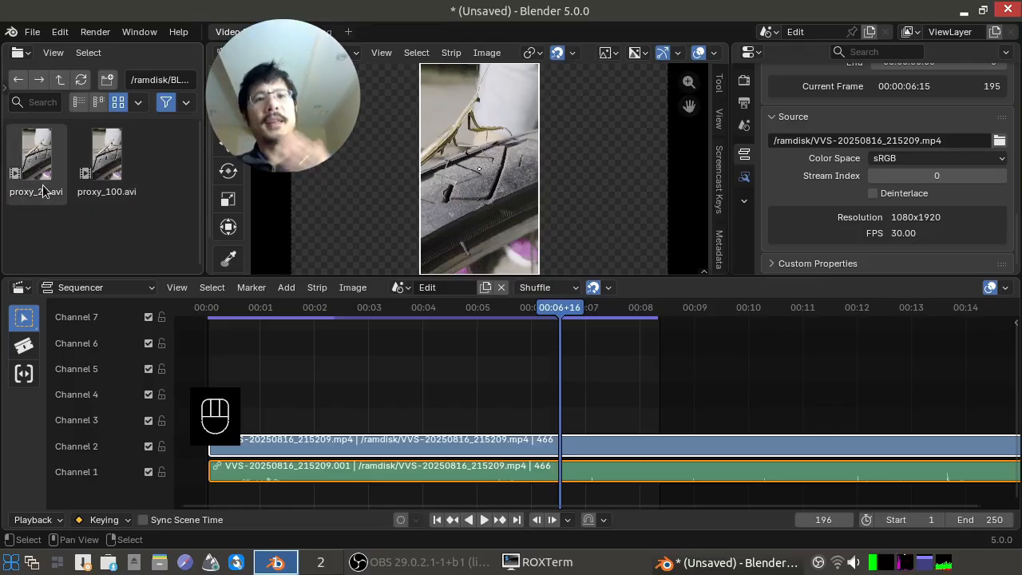
mouse_move(43, 170)
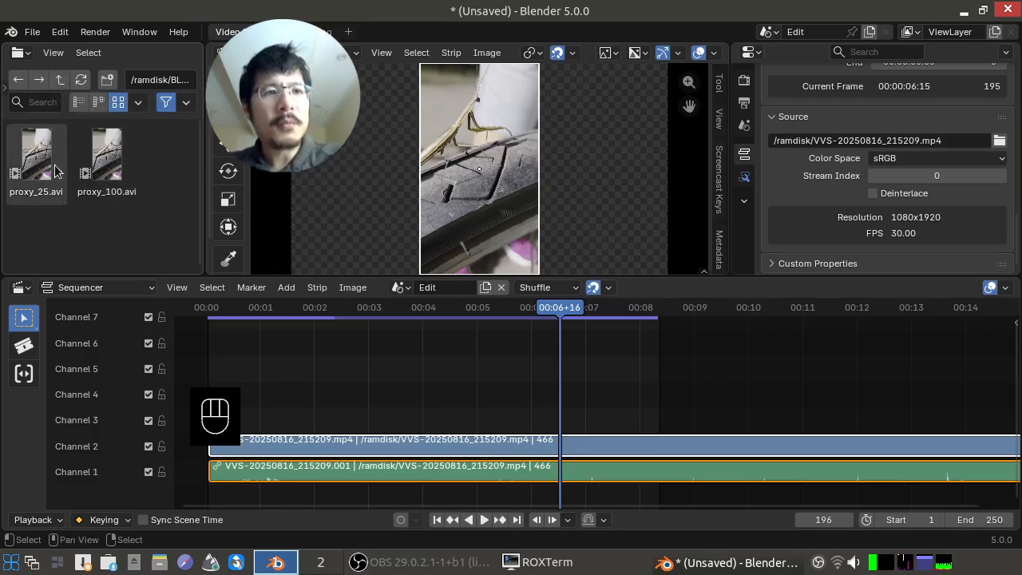
click(59, 78)
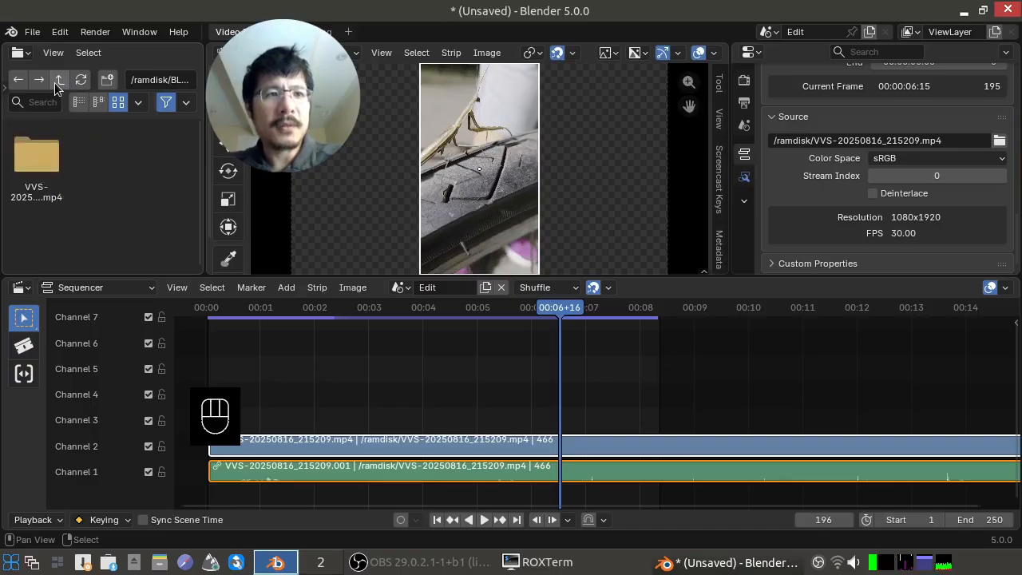
click(58, 78)
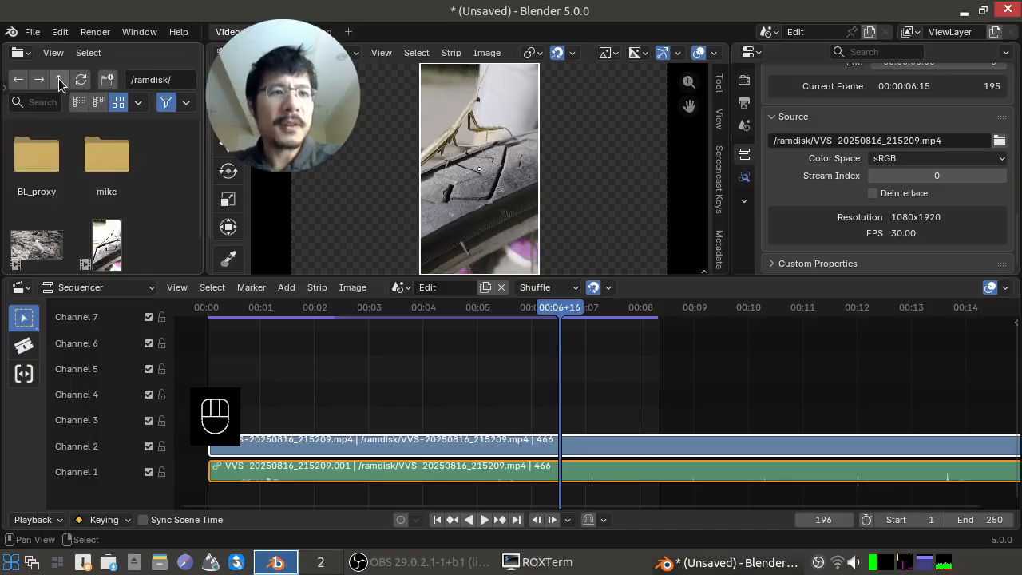
click(34, 158)
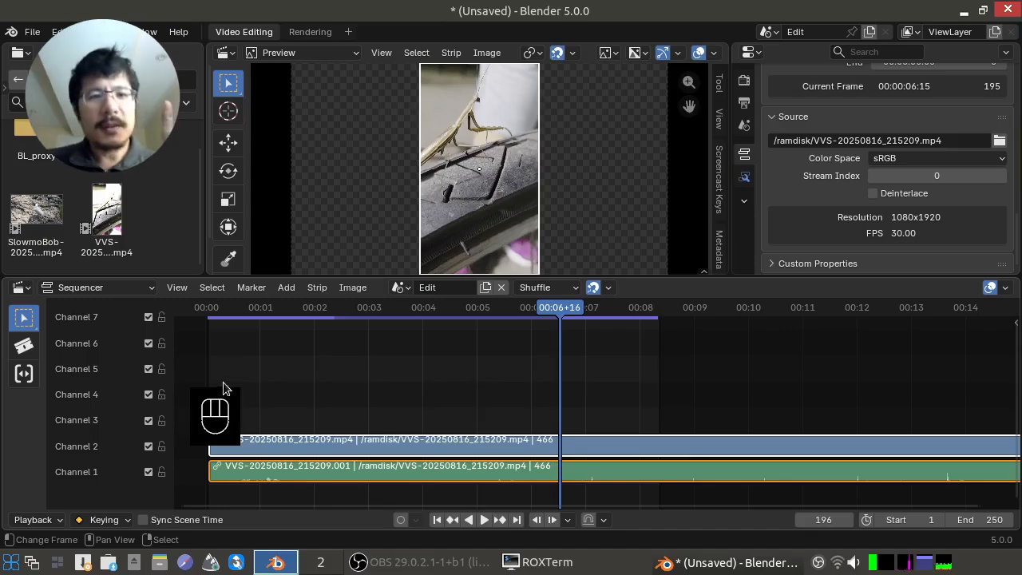
Scrub through the beginning and the end of the clip in the sequencer to review its footage
drag(239, 370, 288, 352)
drag(966, 361, 985, 353)
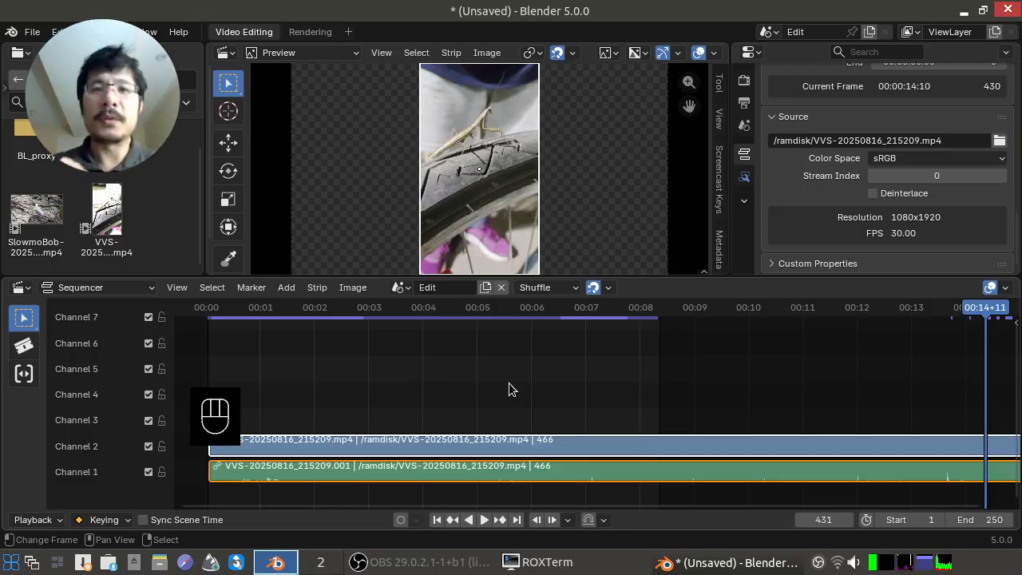
drag(224, 361, 288, 368)
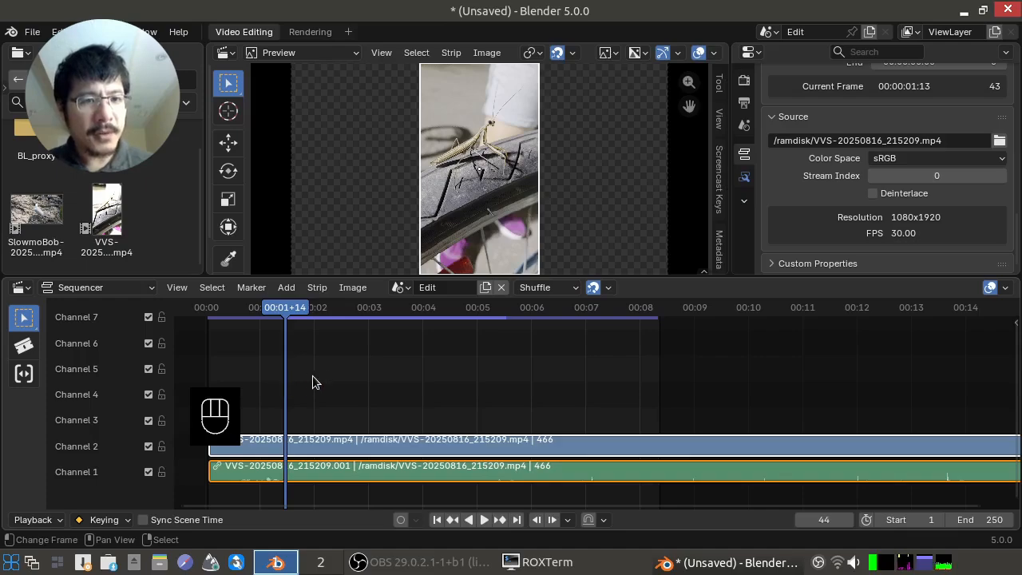
Split the clip's video and audio strips at 00:01+01 (frame 31)
drag(375, 372, 261, 347)
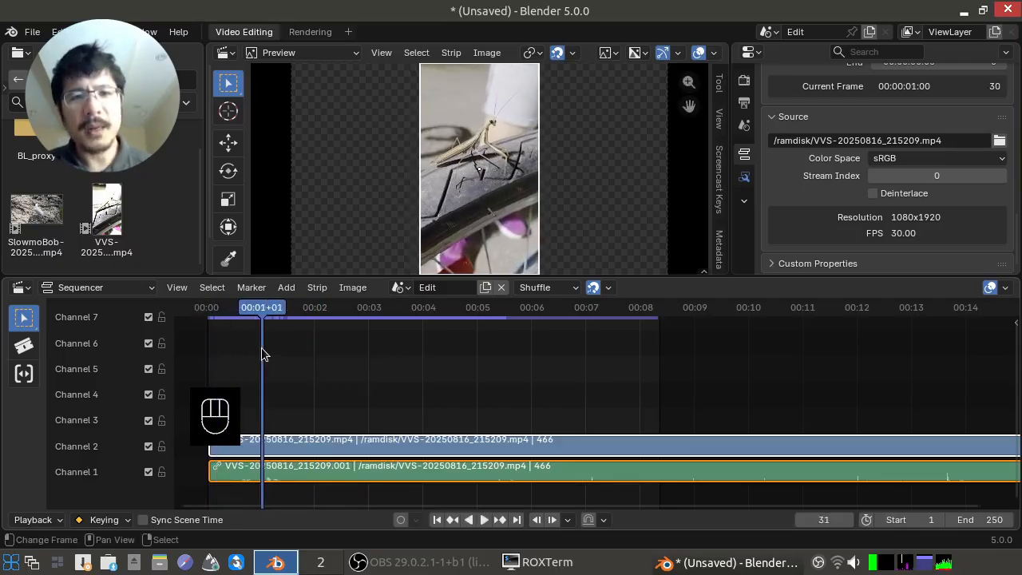
click(317, 288)
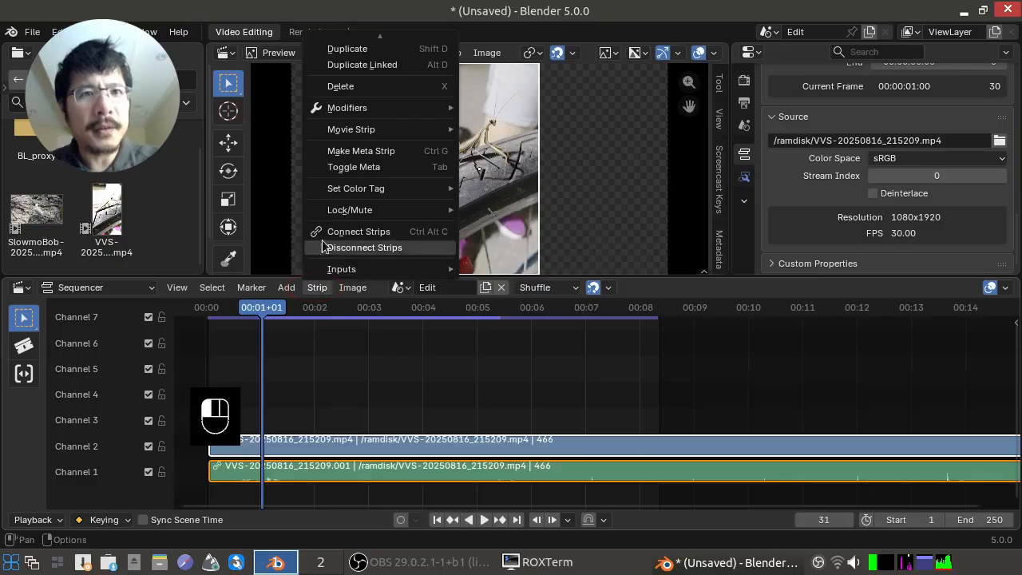
mouse_move(372, 36)
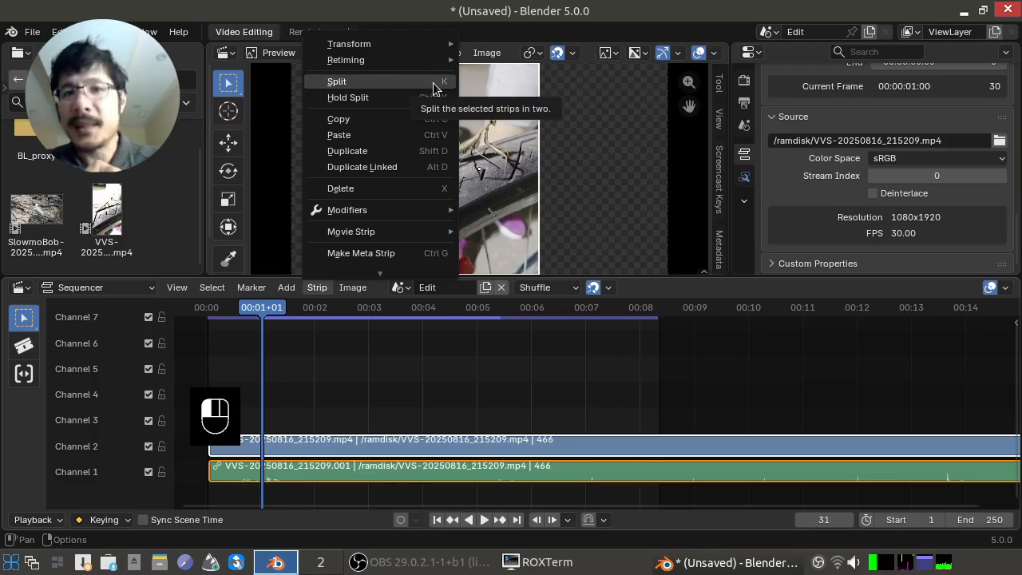
click(379, 82)
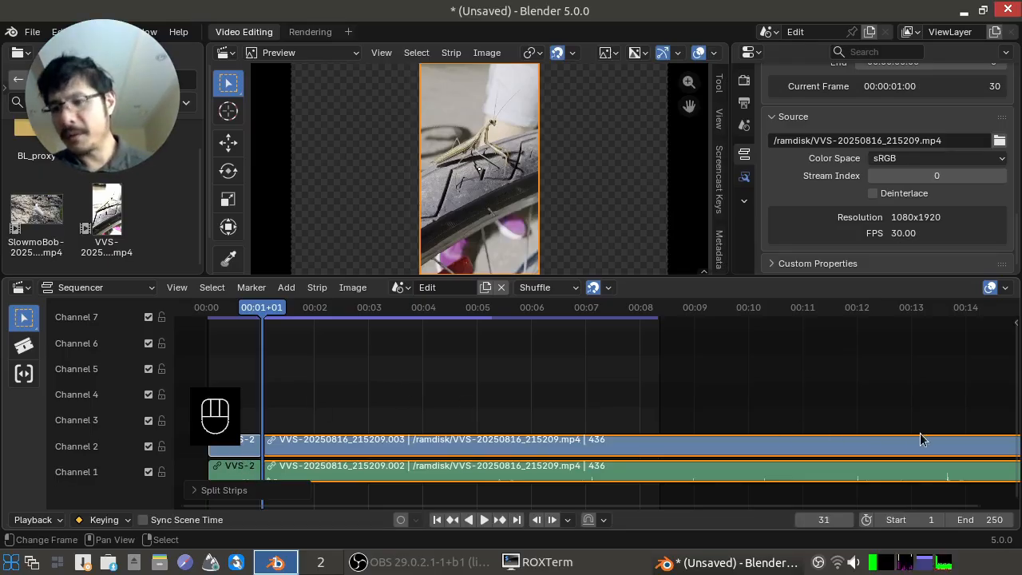
Split the remaining video and audio strips at frames 91, 171 and 241
click(370, 350)
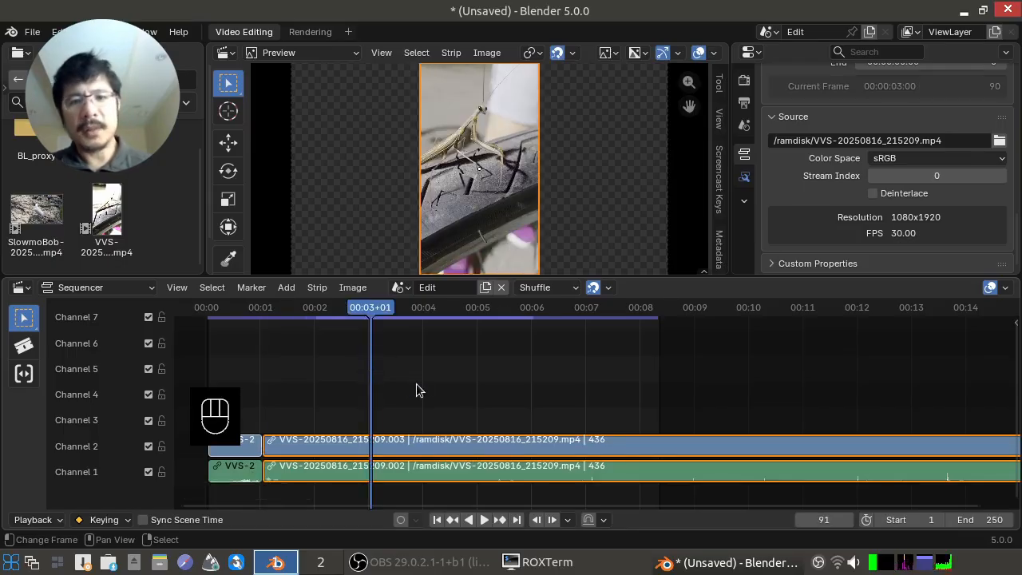
key(k)
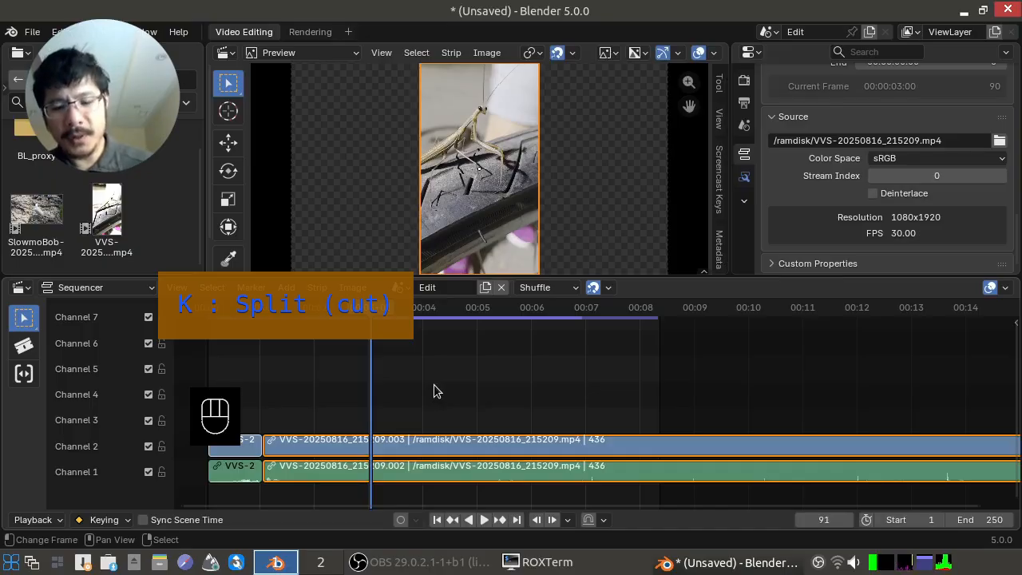
key(k)
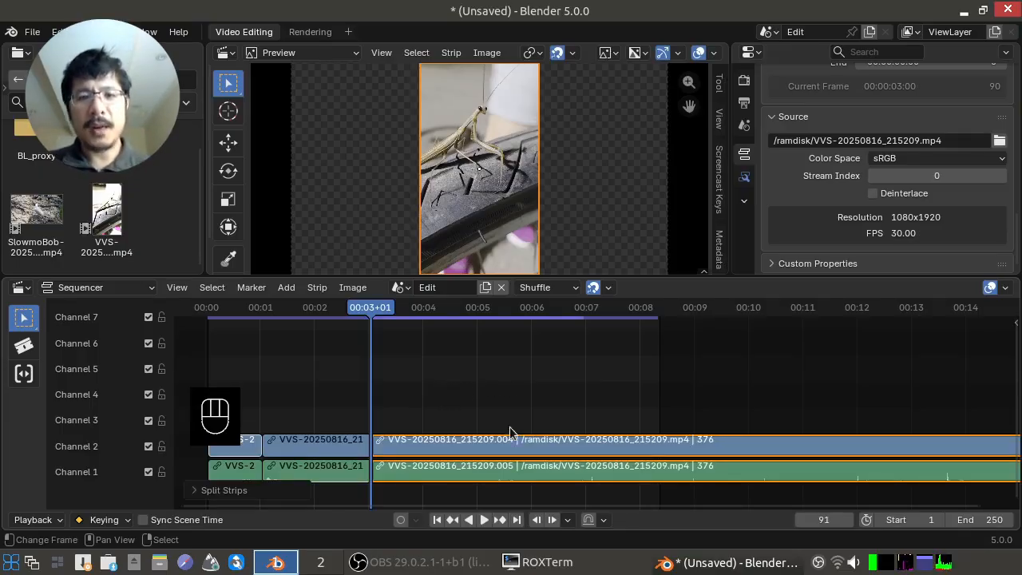
click(515, 386)
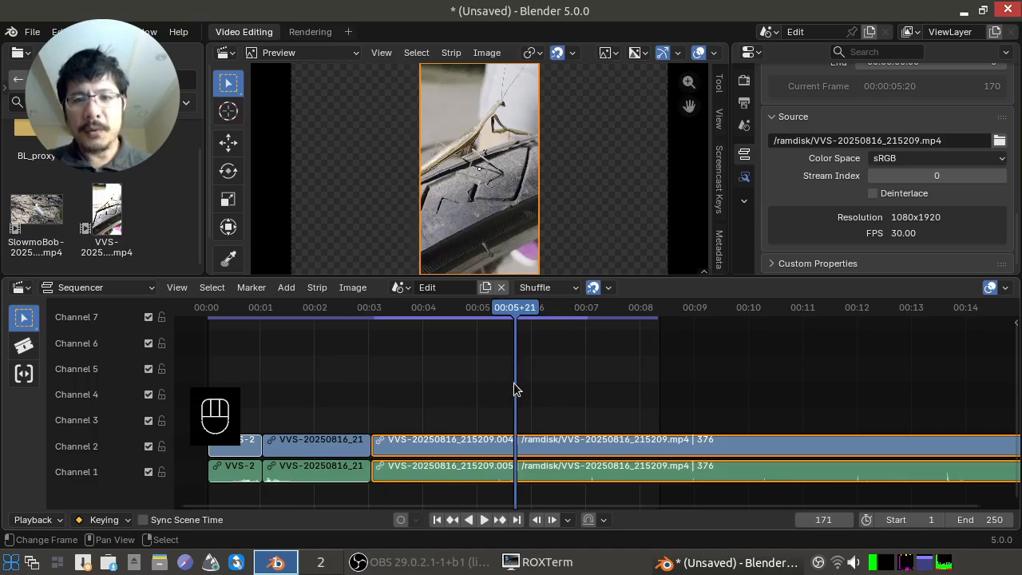
key(k)
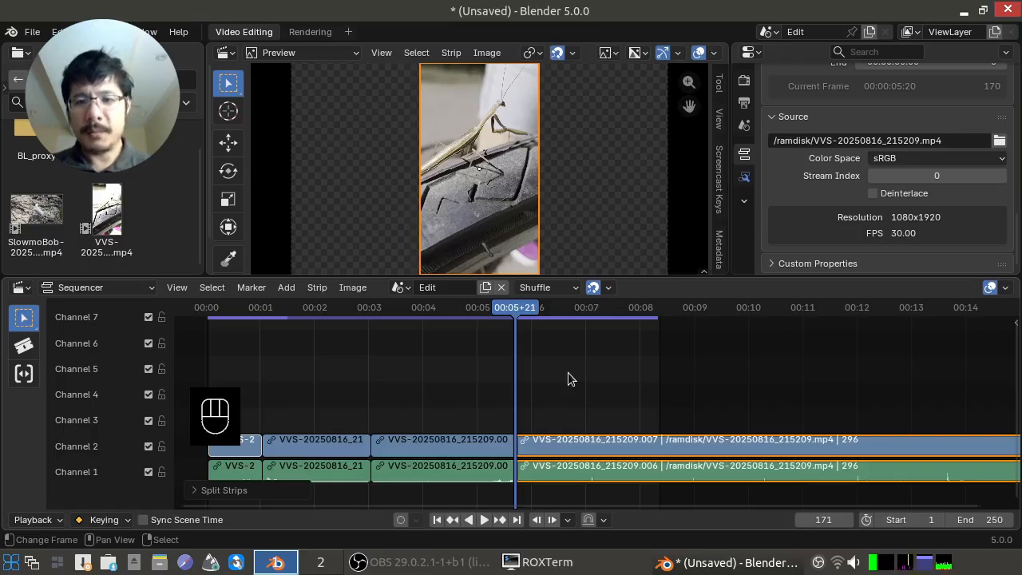
click(640, 378)
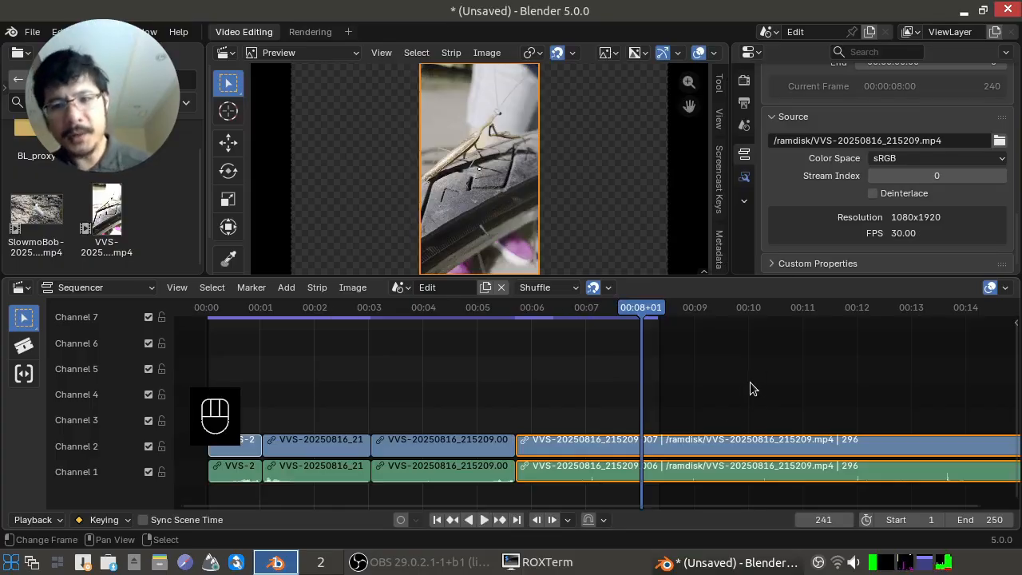
key(k)
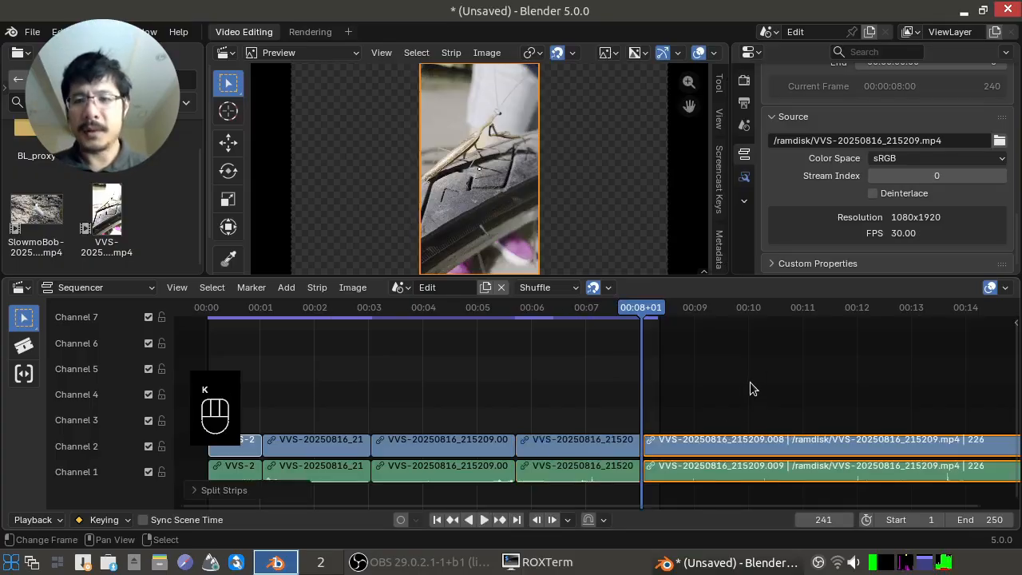
Split the last video and audio strips at frame 326, and split the piece after that cut at frame 392
click(794, 366)
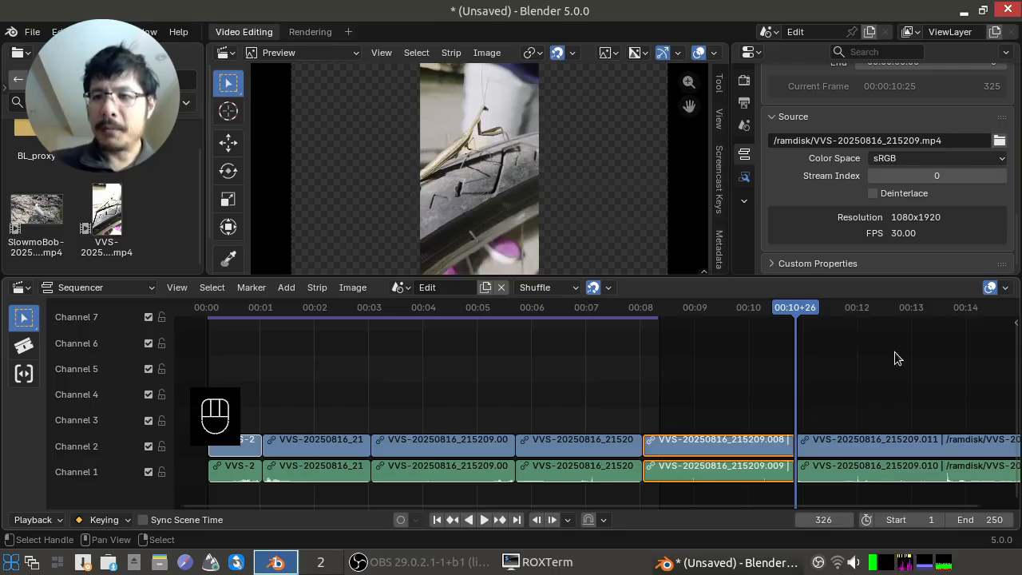
click(914, 365)
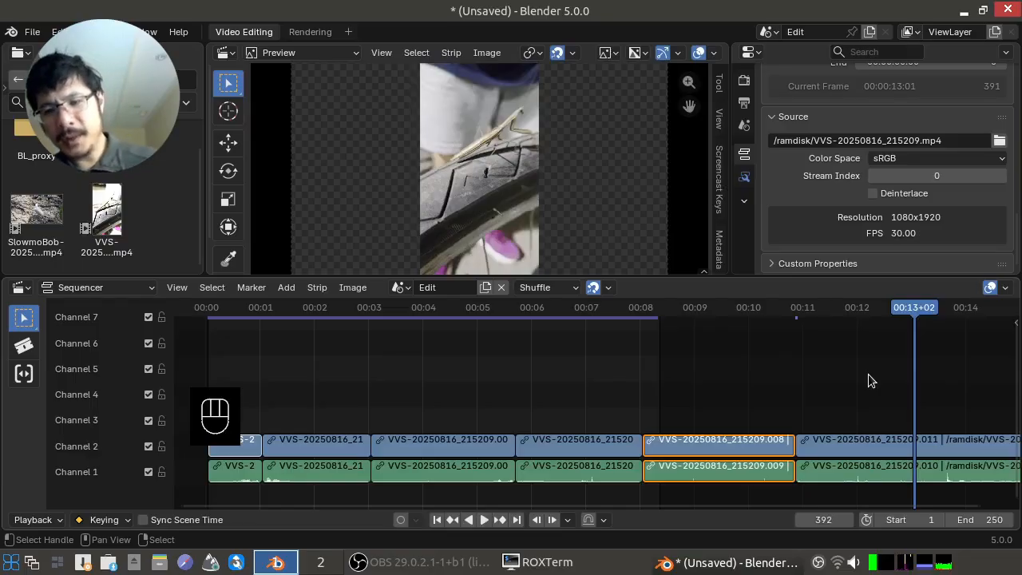
key(k)
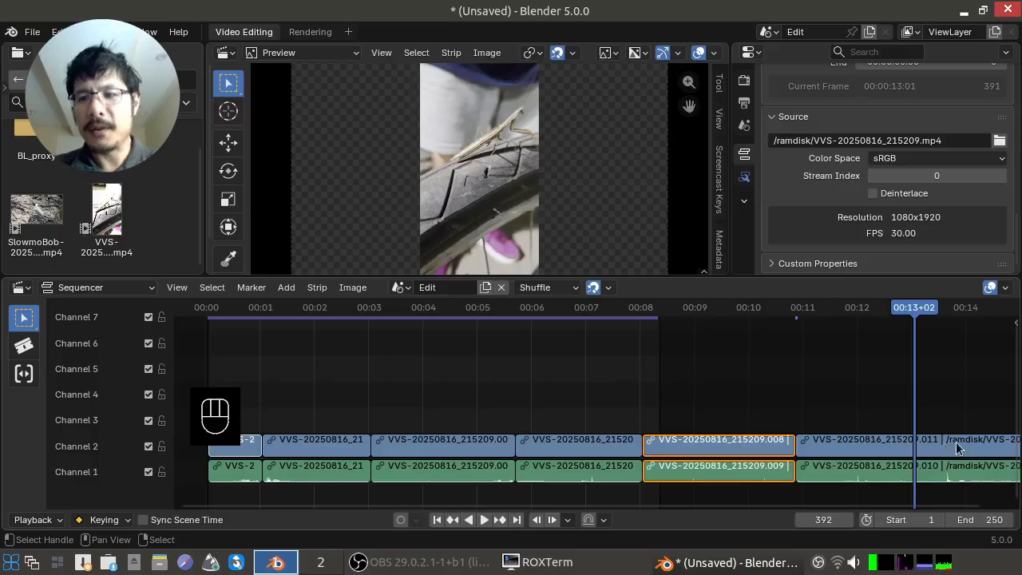
click(874, 440)
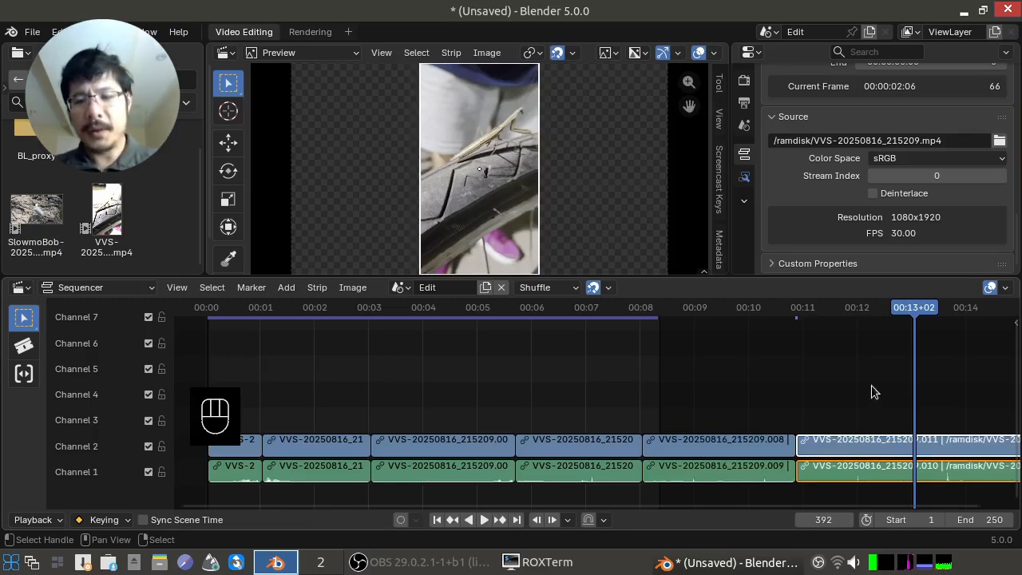
key(k)
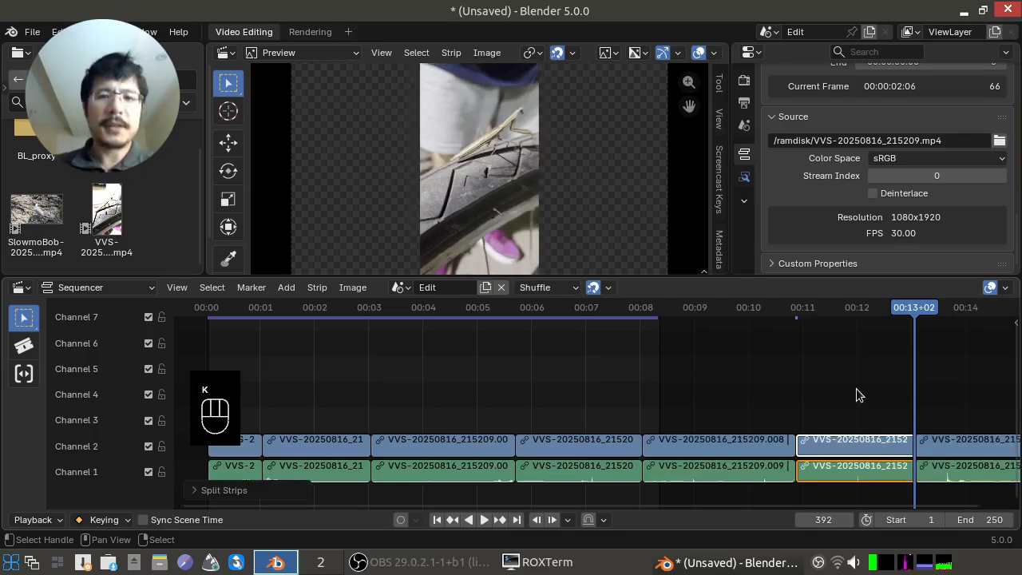
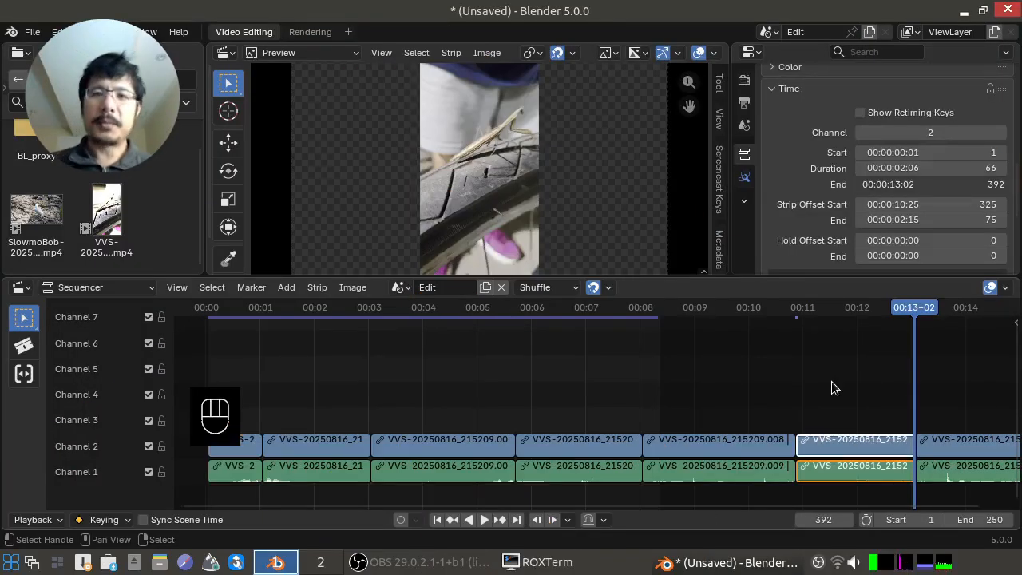
Select the split video pieces one after another, going backward to the piece starting at 00:01+01, to check each one
click(723, 445)
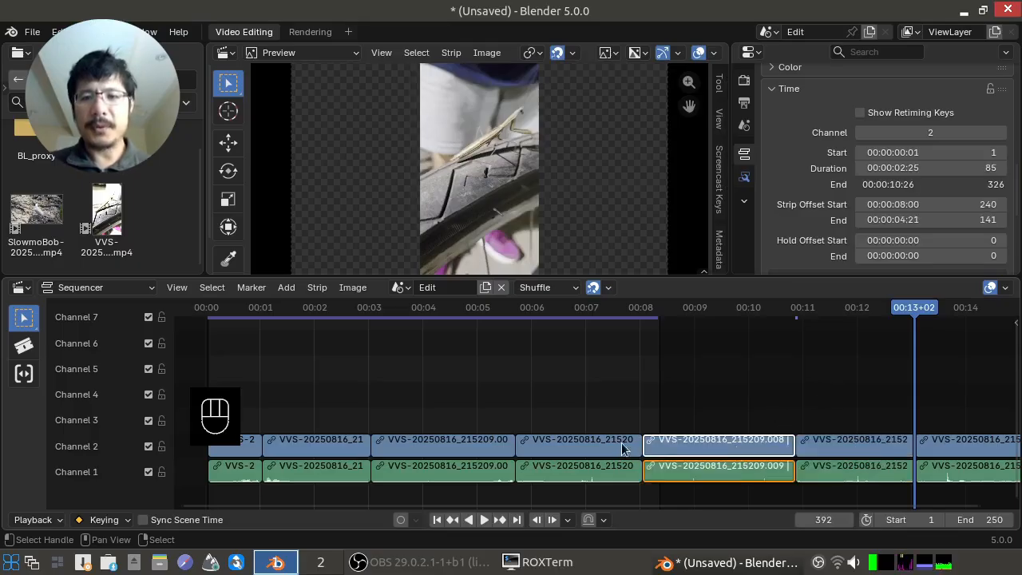
click(568, 447)
click(468, 449)
click(331, 447)
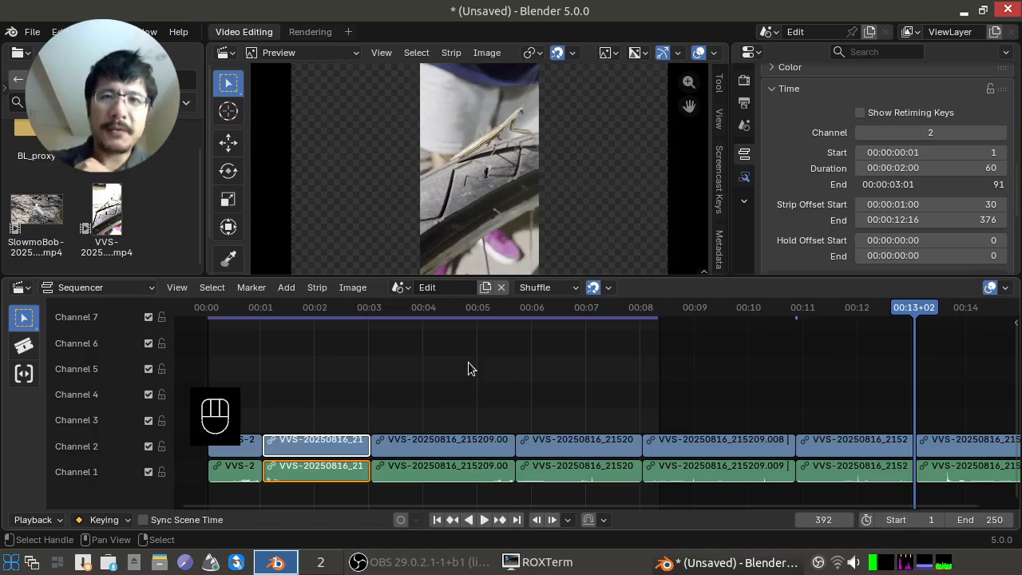
Delete the first video piece and its connected audio, before 00:01+01
click(239, 474)
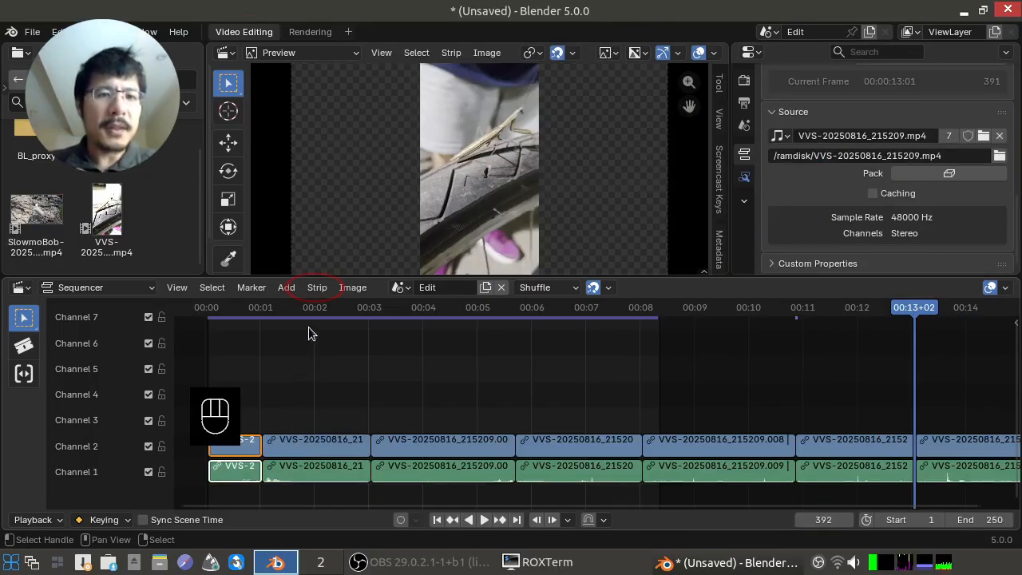
click(317, 289)
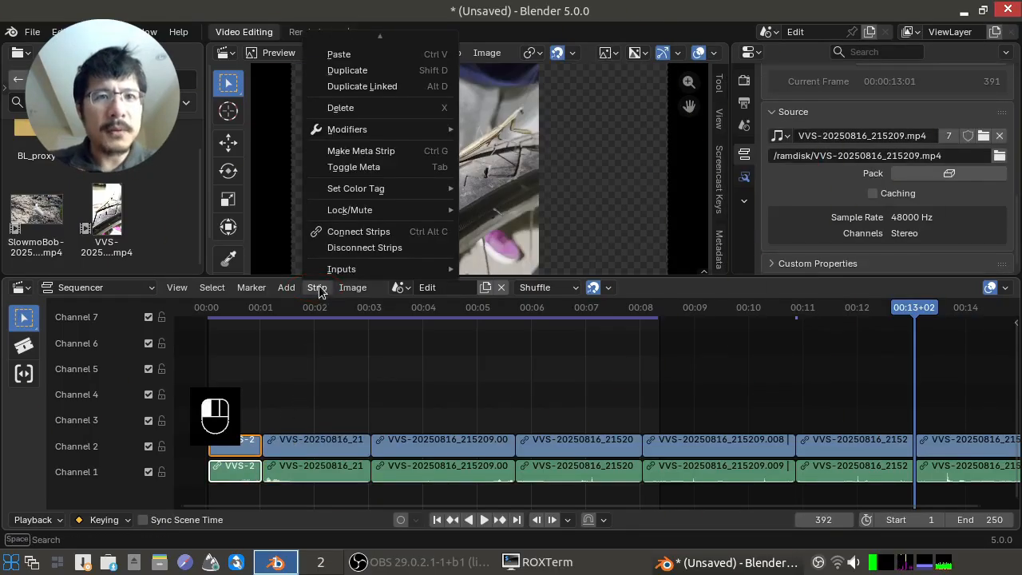
click(387, 110)
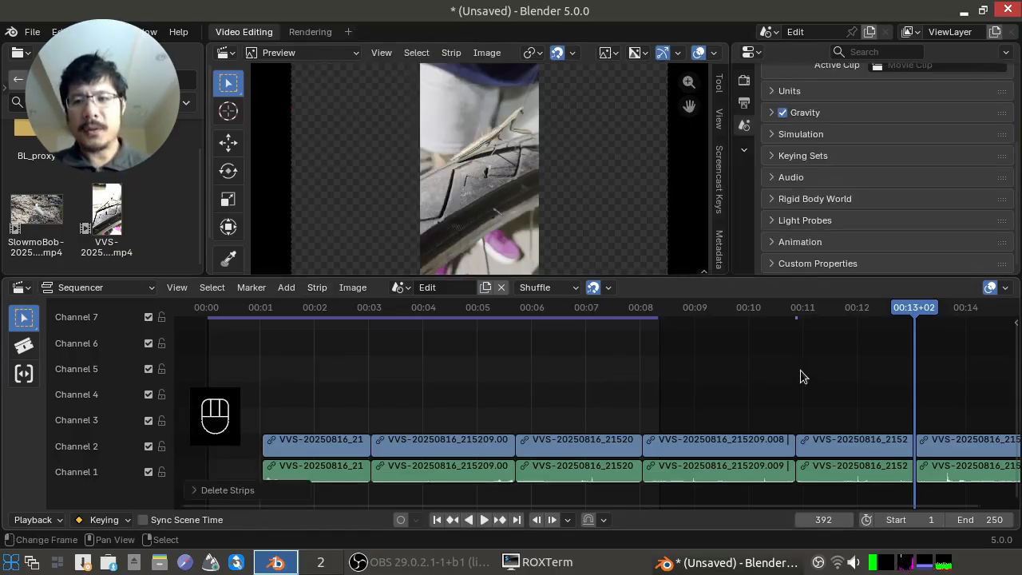
Delete the last video piece and its connected audio, after 00:13+02
click(970, 450)
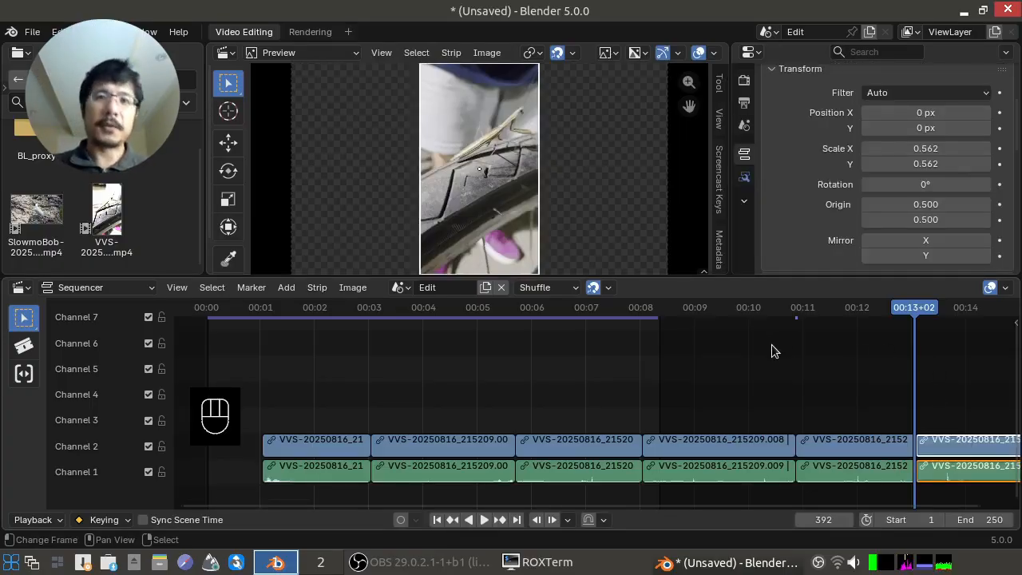
key(x)
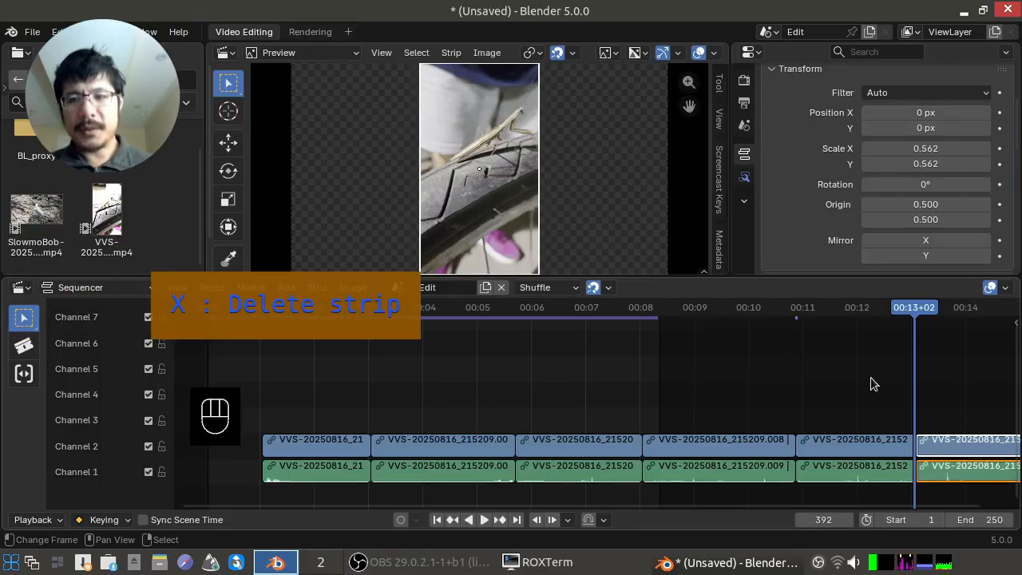
key(x)
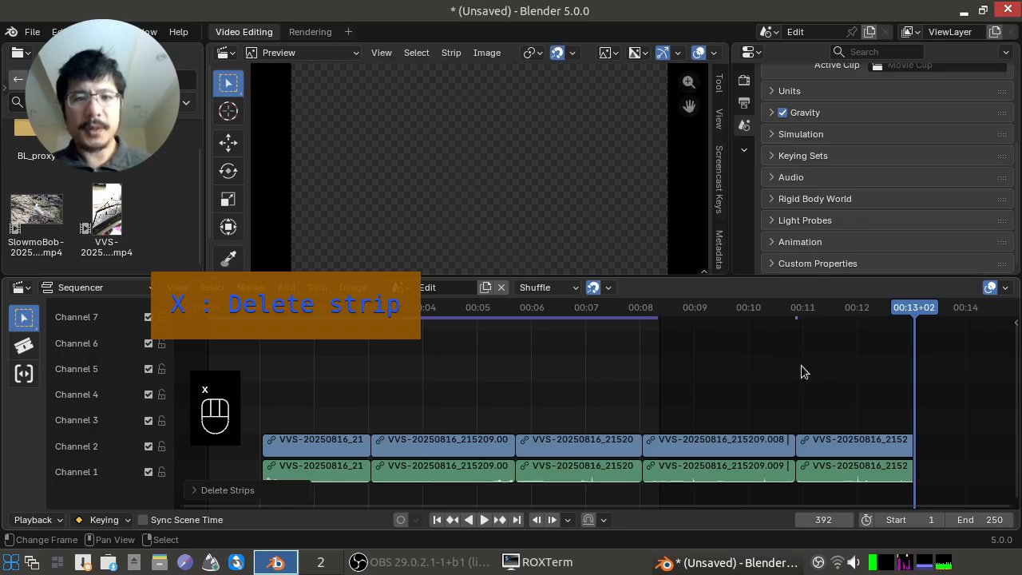
Delete the video pieces starting near 00:08 and 00:03 with their connected audio, and scrub through the remaining pieces
click(710, 450)
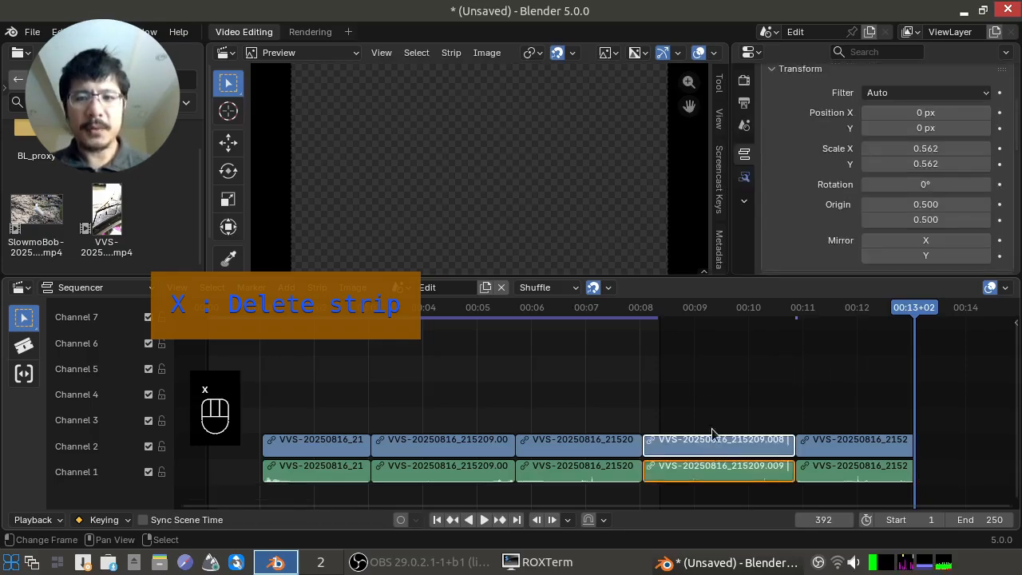
key(x)
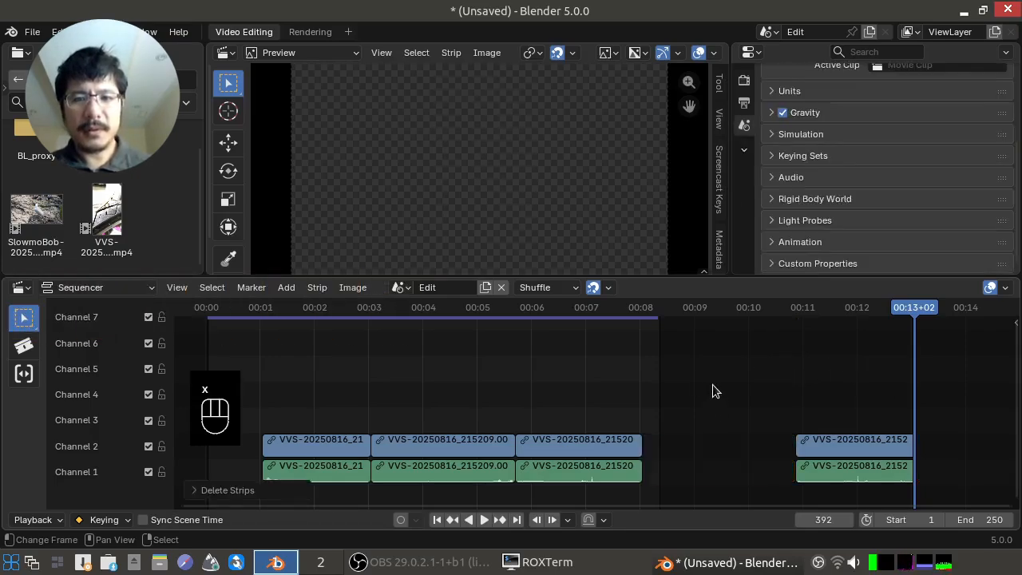
click(429, 444)
key(x)
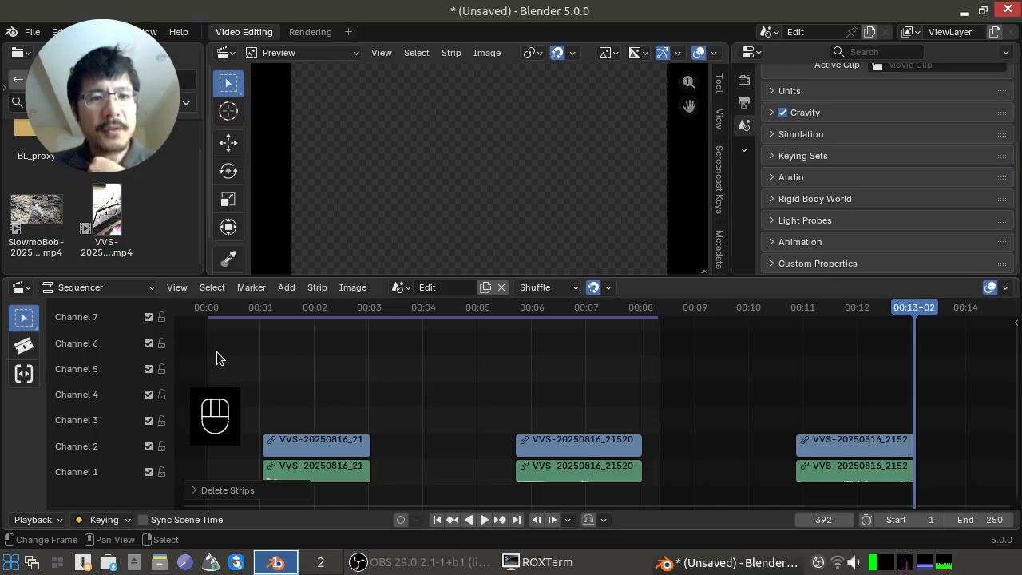
drag(215, 351, 906, 338)
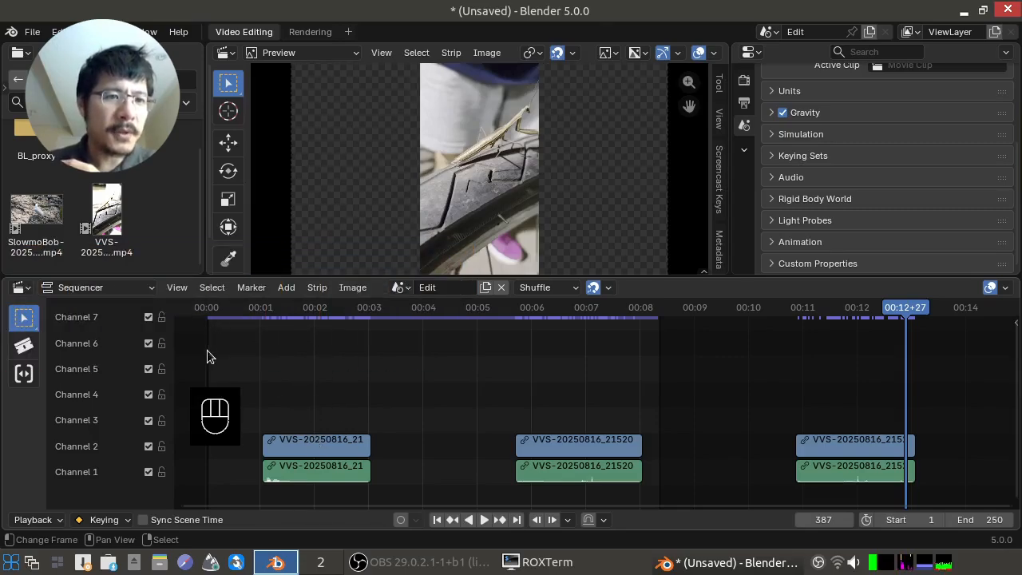
Slide the first video piece and its connected audio 30 frames earlier so they start at frame 1
click(331, 440)
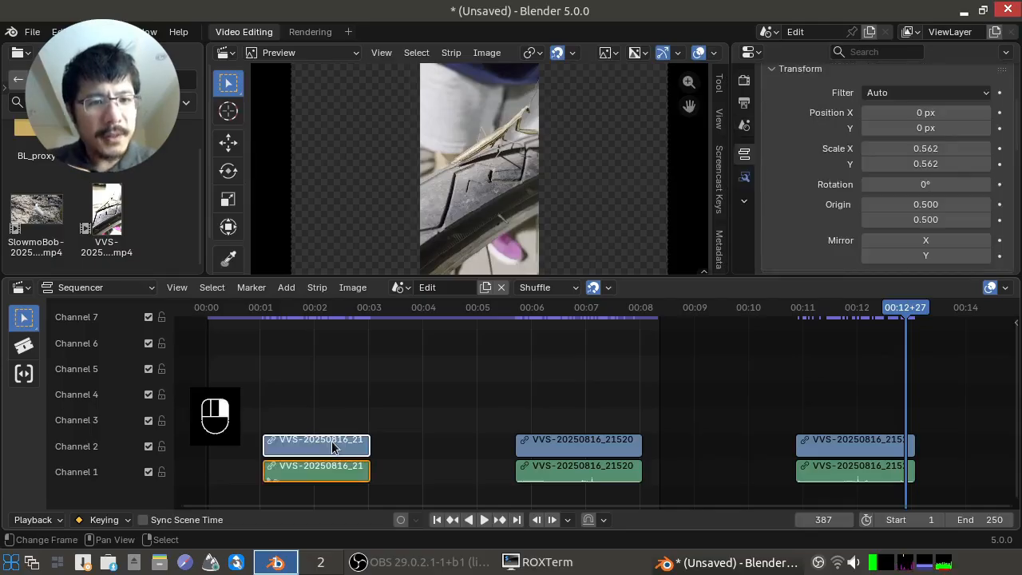
drag(331, 440, 284, 440)
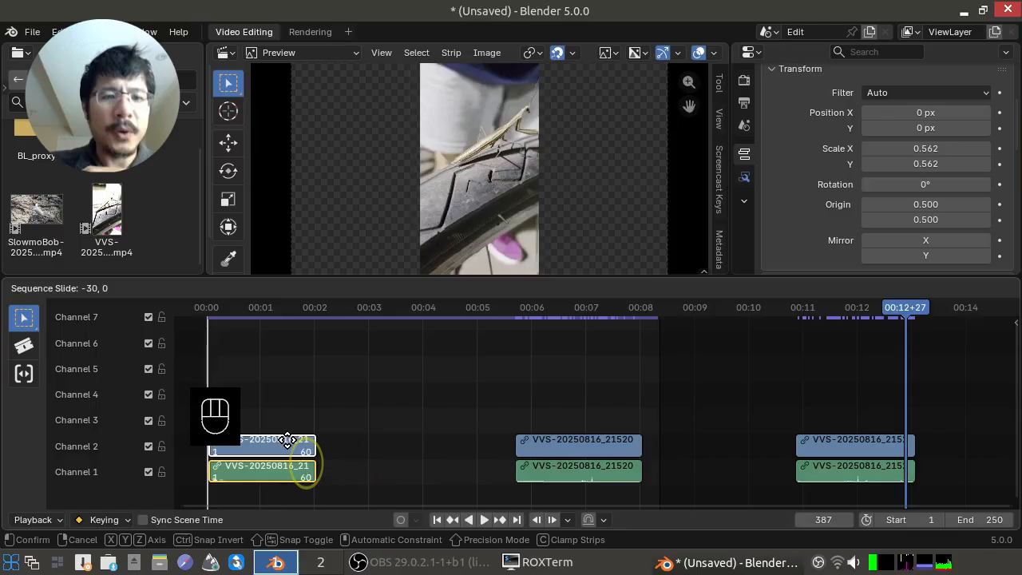
drag(289, 439, 316, 438)
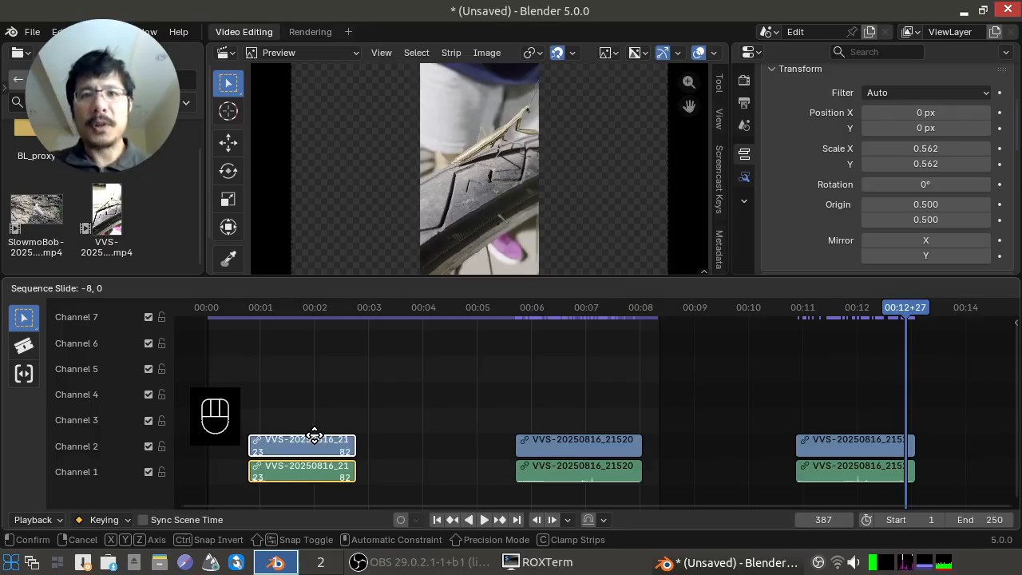
drag(314, 435, 327, 435)
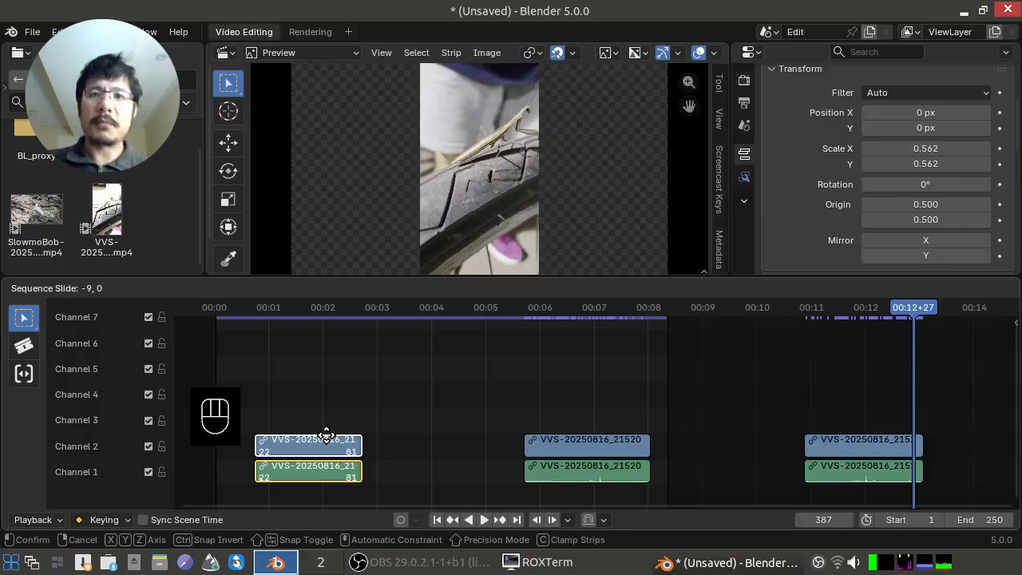
drag(327, 435, 305, 428)
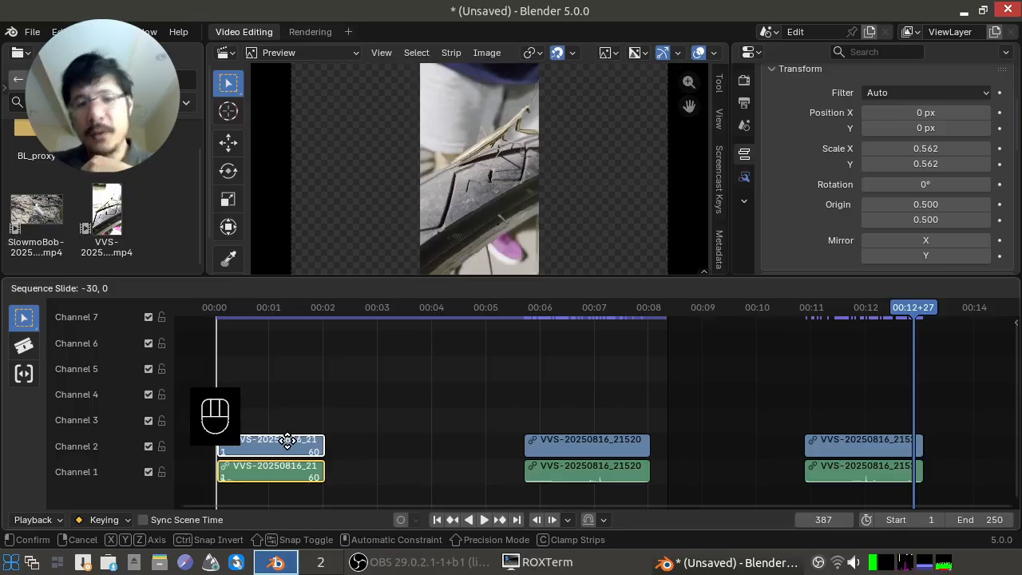
click(287, 440)
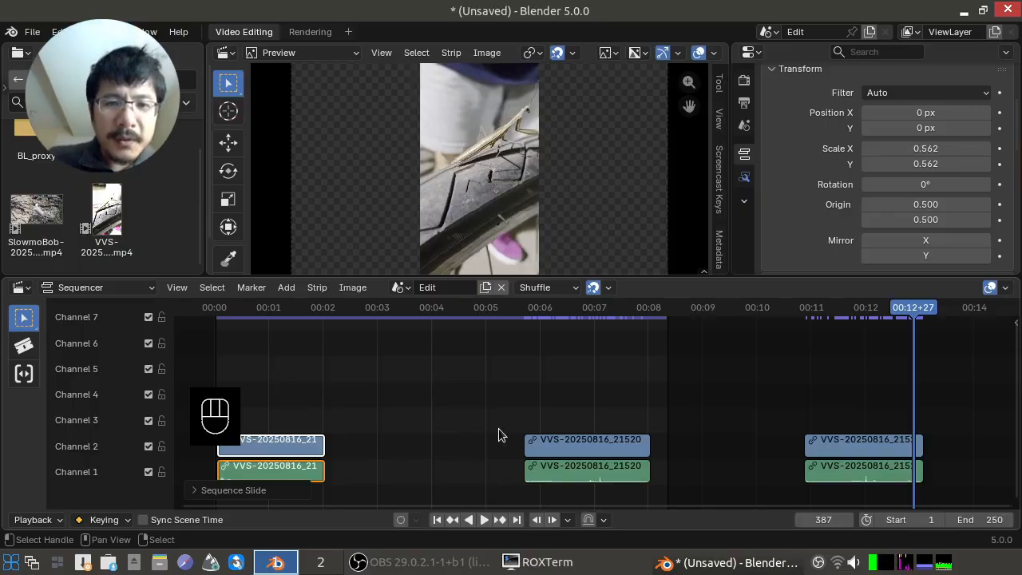
Place the playhead at frame 51 within the first piece and remove the two gaps between the pieces after it
click(305, 372)
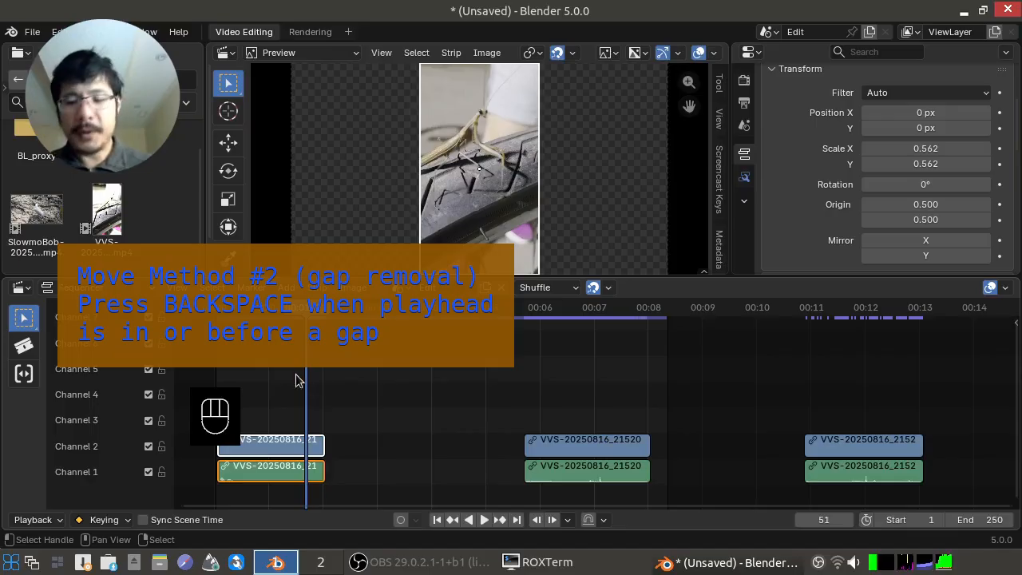
key(BackSpace)
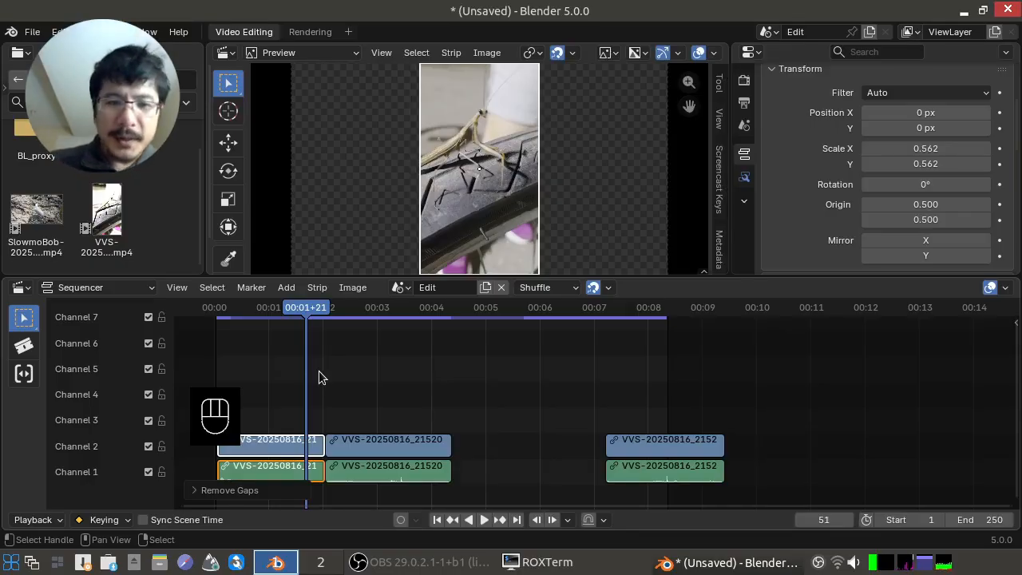
key(BackSpace)
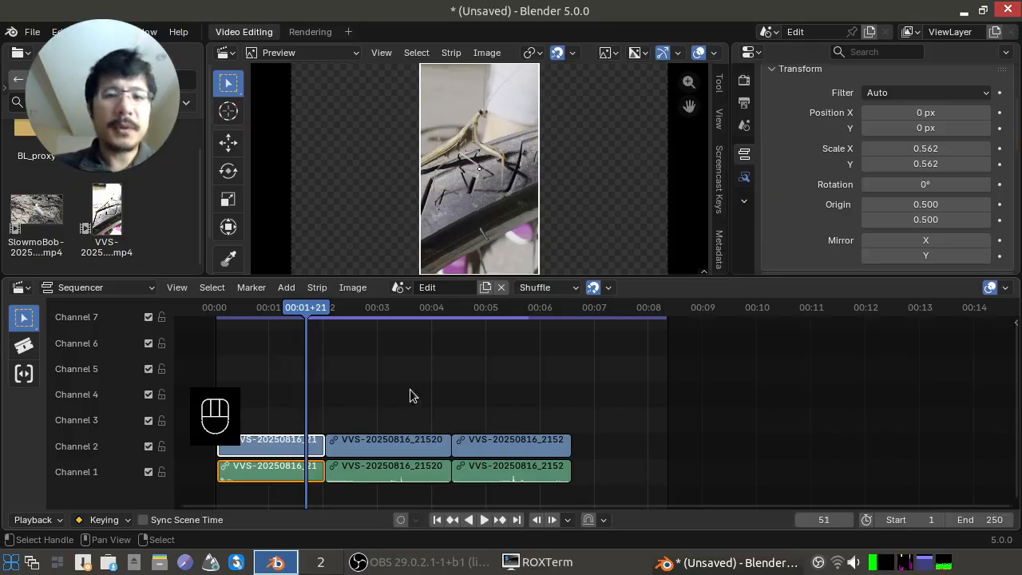
Try to slide the last video piece and its audio earlier so they overlap the middle piece
click(519, 442)
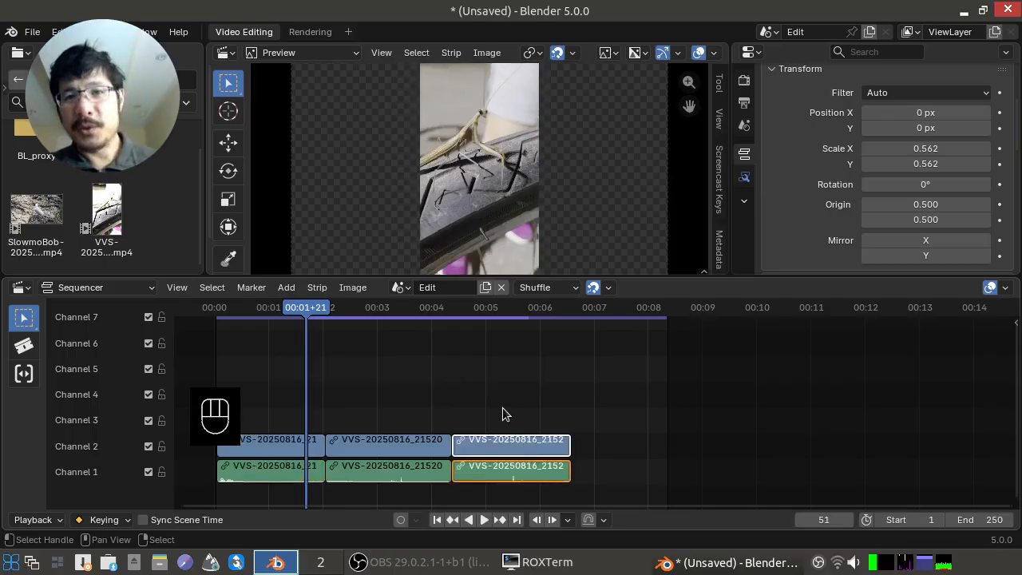
key(g)
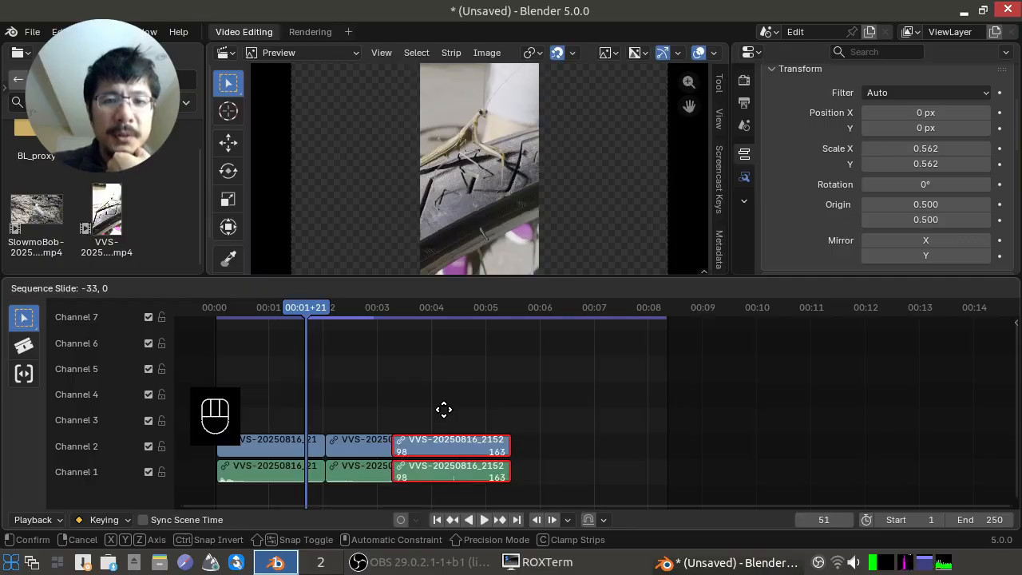
click(444, 410)
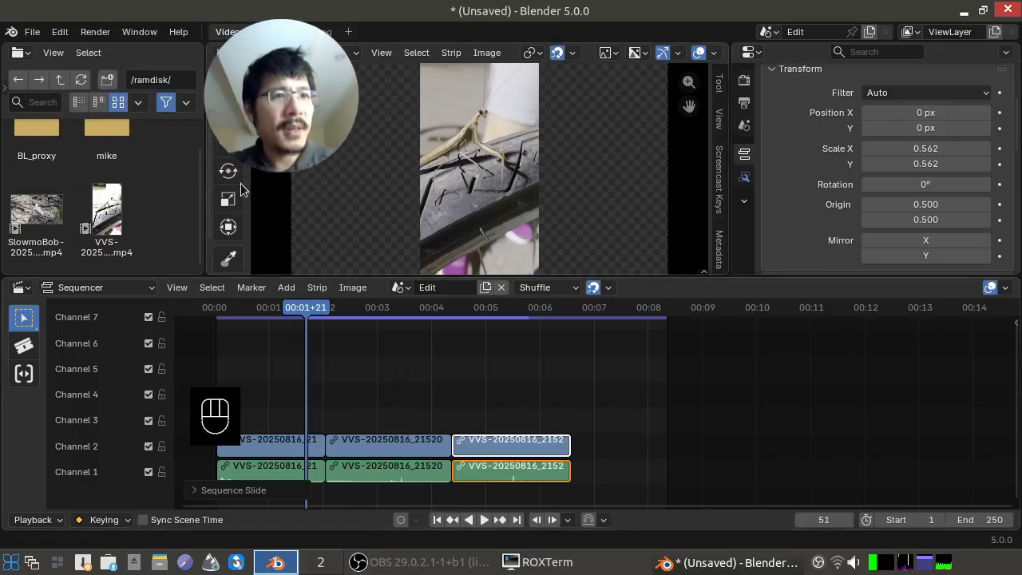
Undo the slide of the last piece and the removal of the gap before it
click(60, 31)
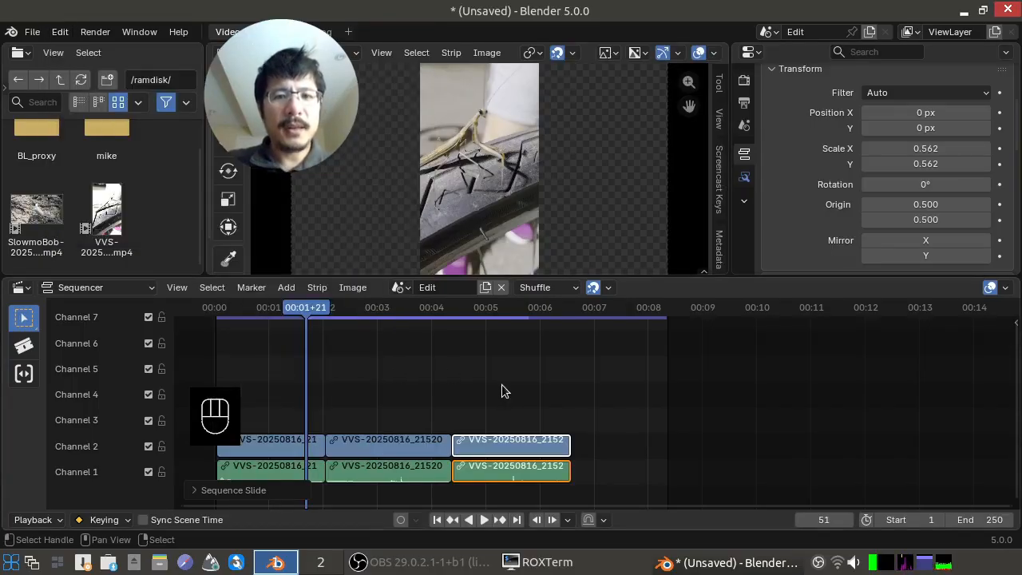
key(ctrl+z)
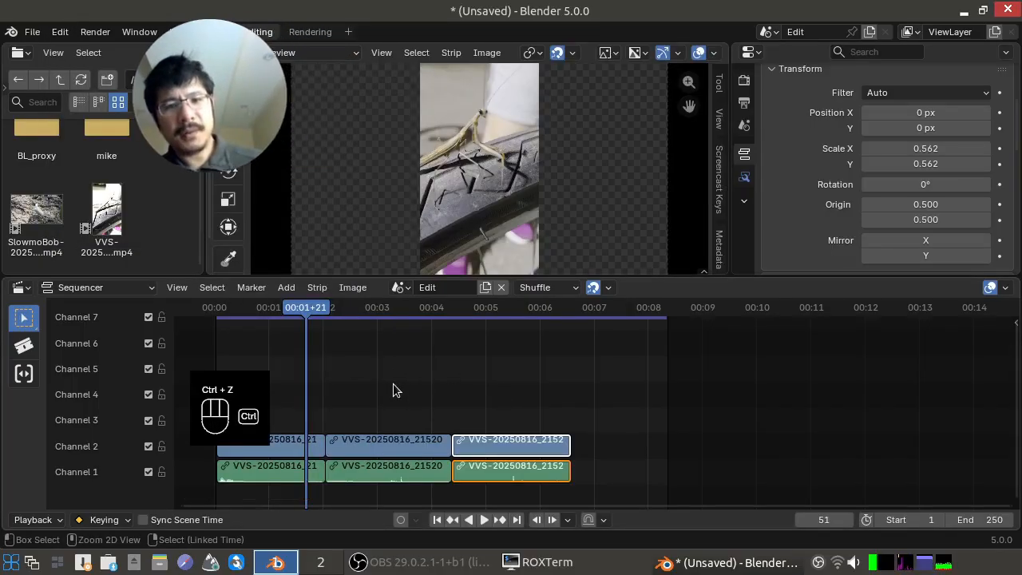
key(ctrl+z)
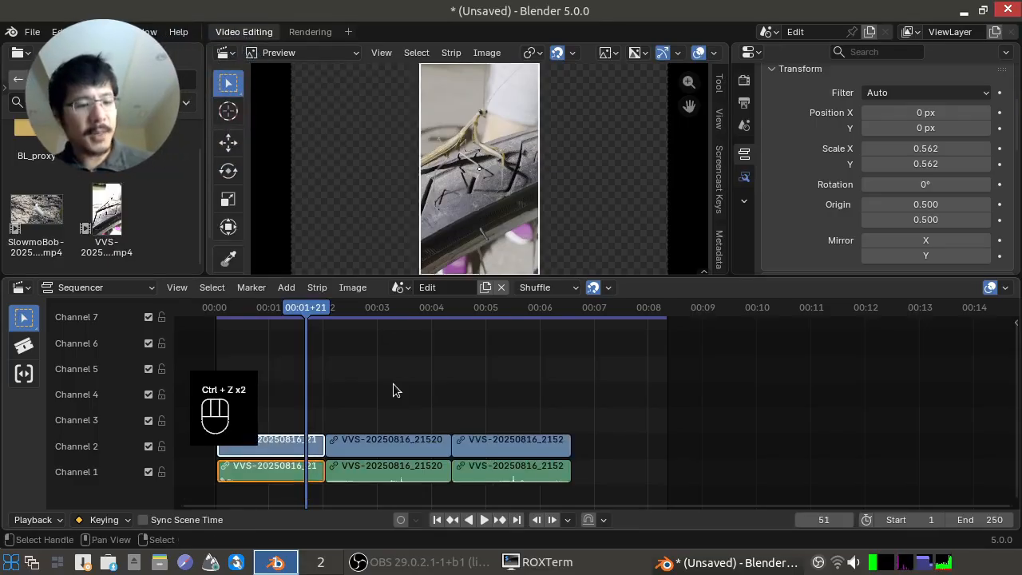
key(ctrl+z)
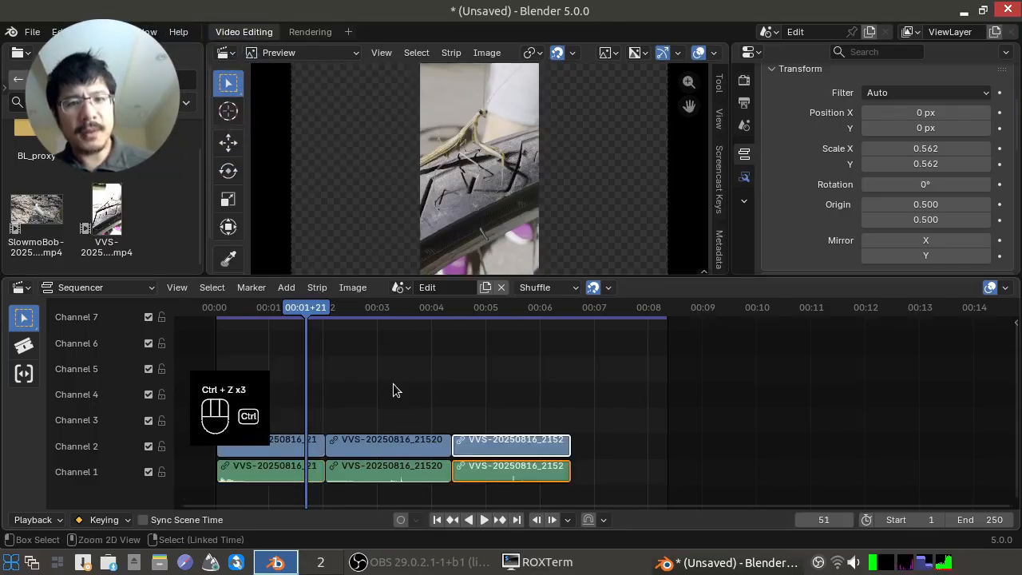
key(ctrl+z)
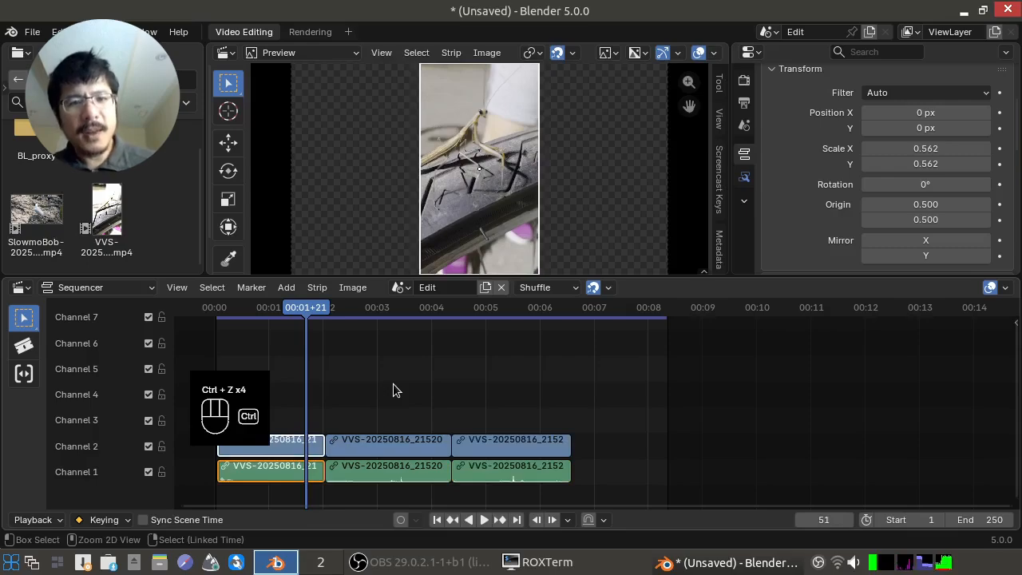
key(ctrl+z)
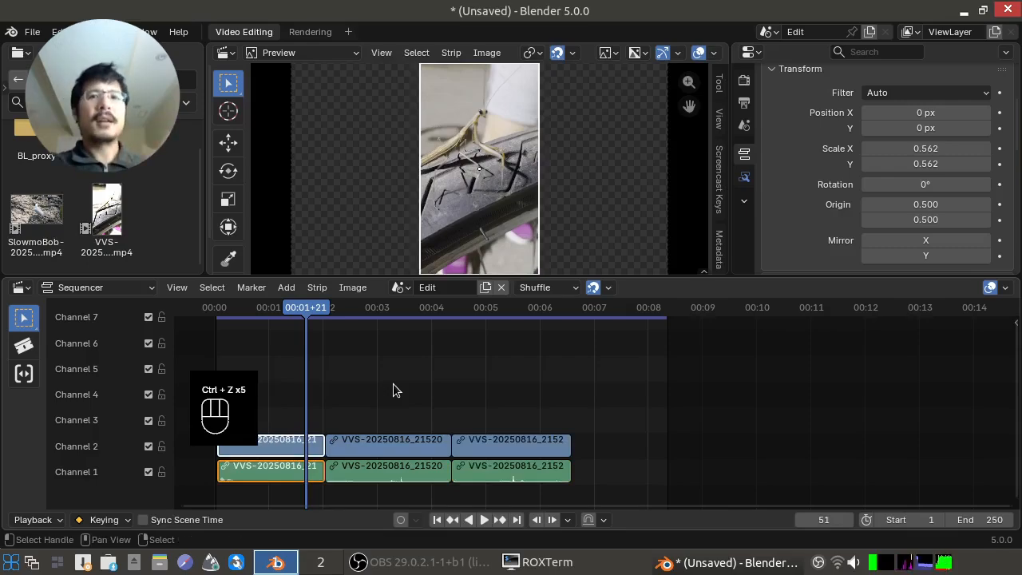
key(ctrl)
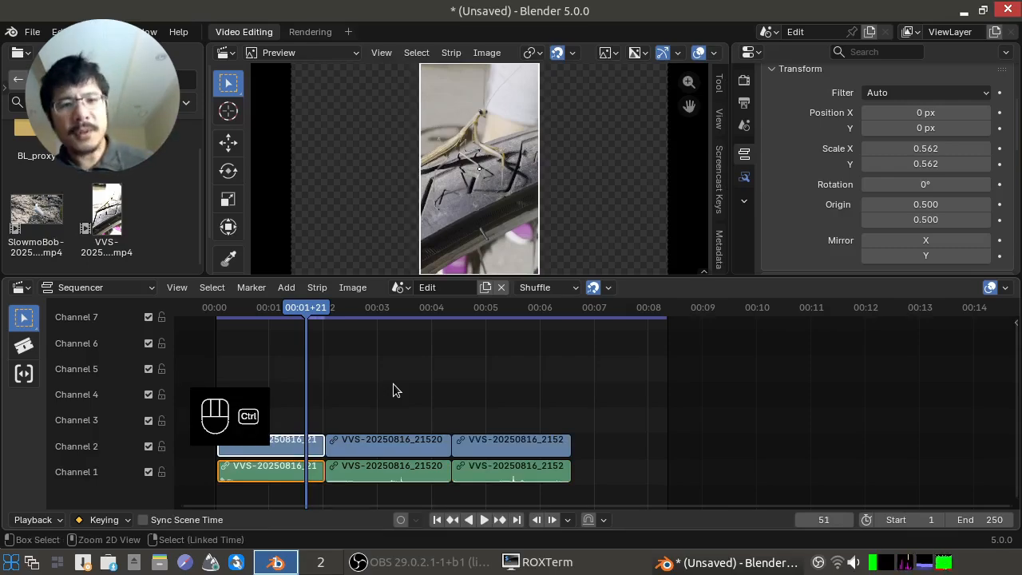
key(ctrl+z)
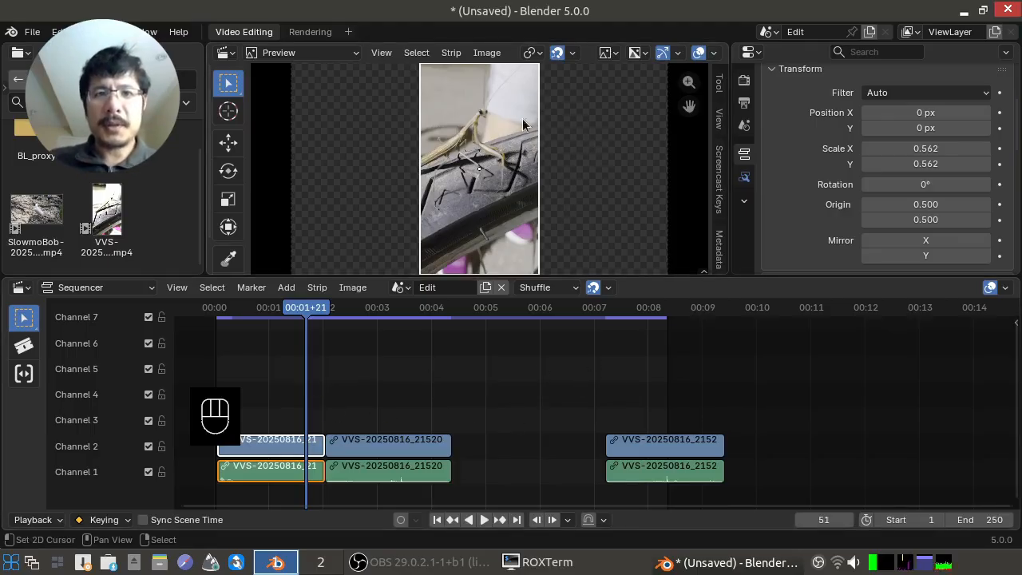
Remove the gap between the middle and last pieces again, with the playhead at frame 51
key(BackSpace)
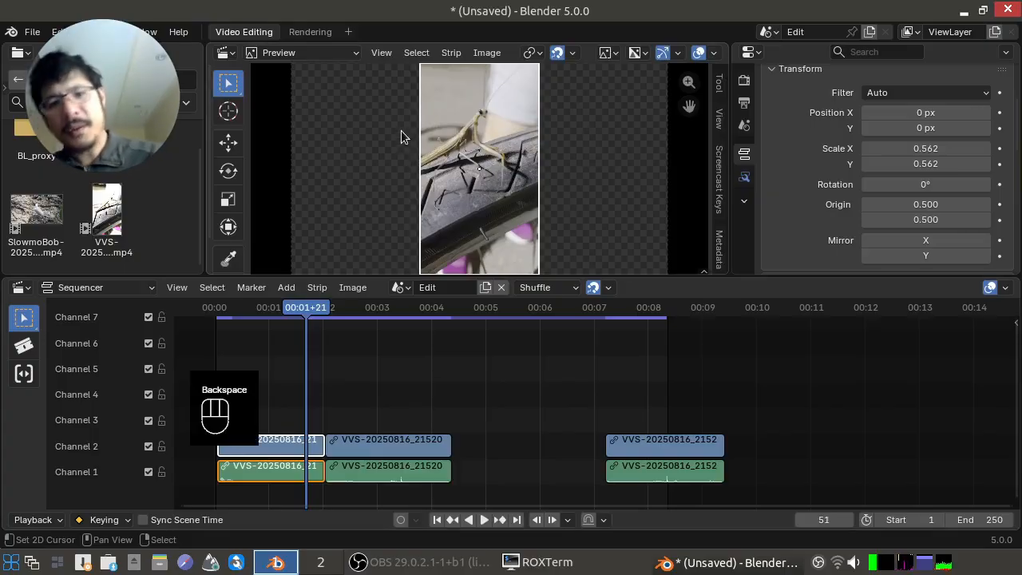
key(BackSpace)
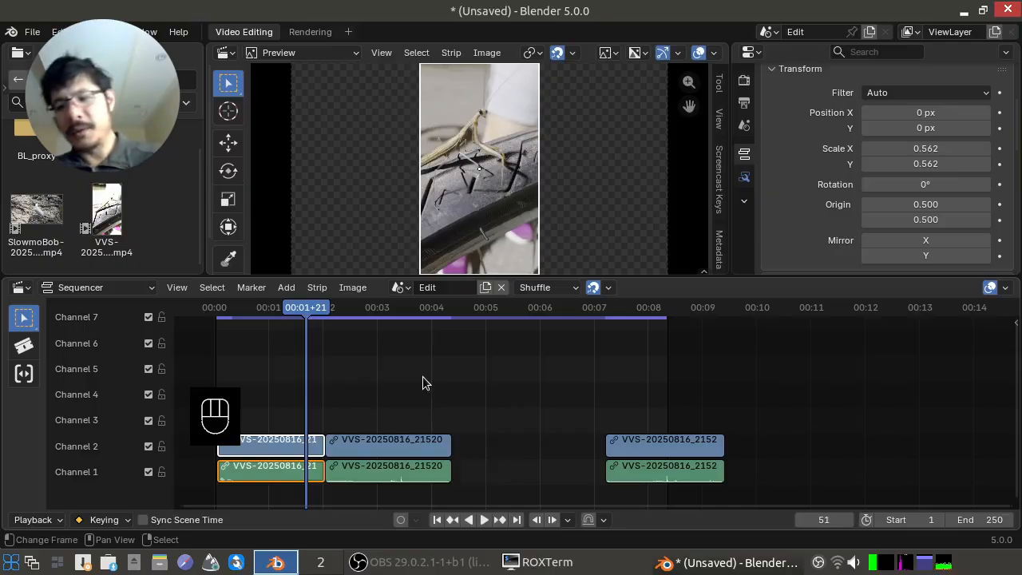
key(BackSpace)
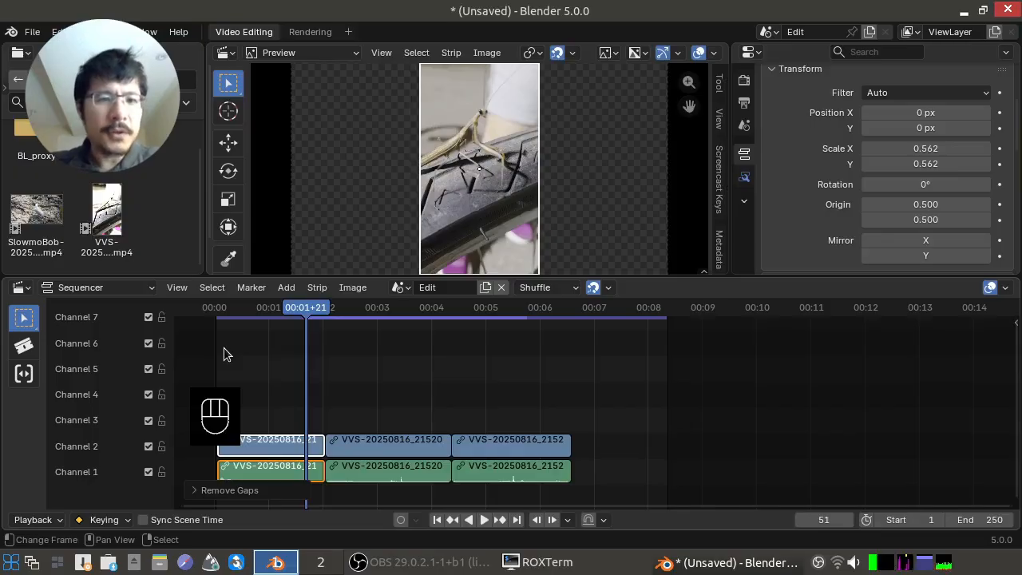
Move the middle piece up to channels 3 and 4, starting at a playhead placed at frame 40, and scrub across the overlap
drag(223, 348, 287, 397)
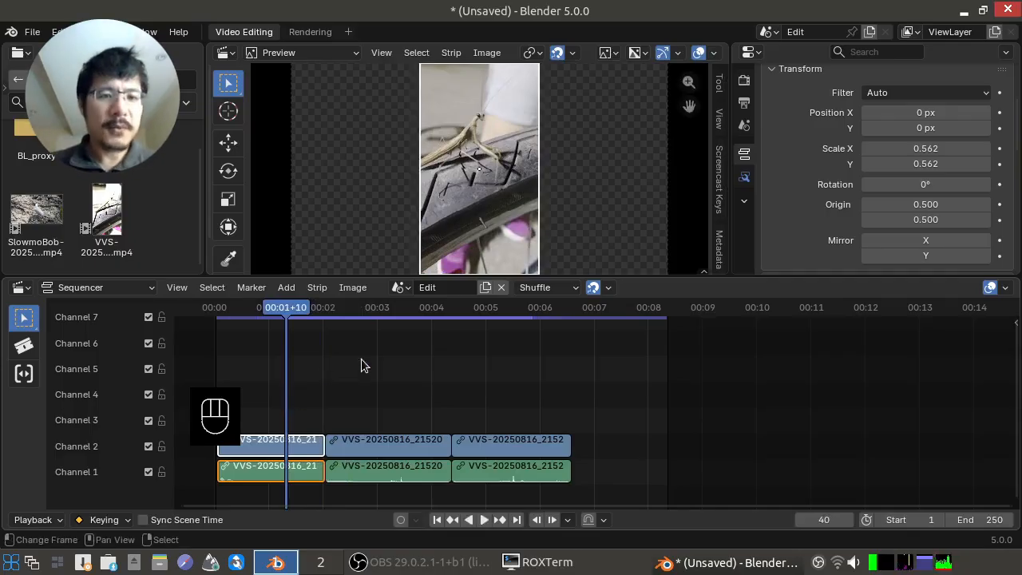
click(405, 449)
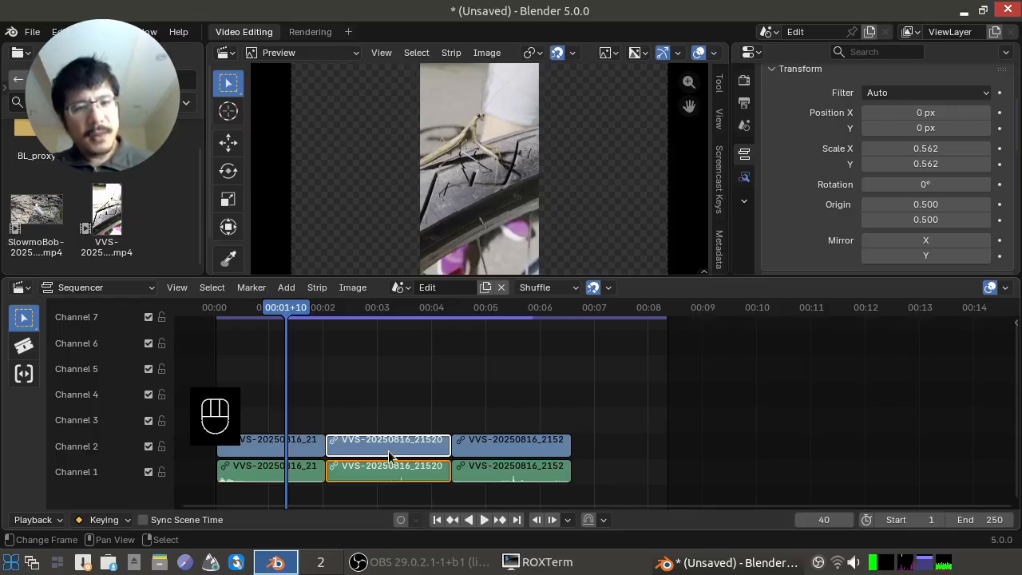
key(g)
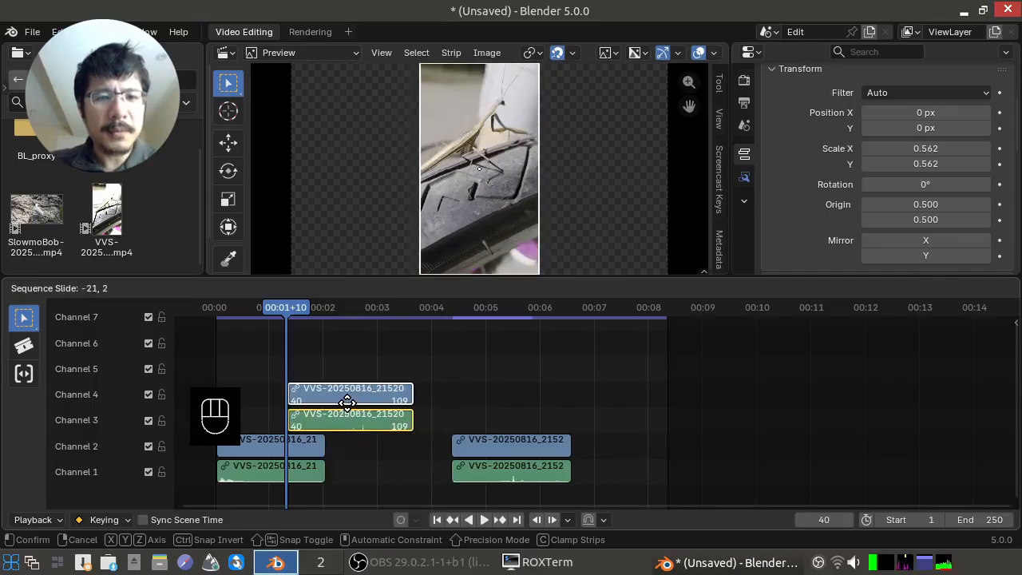
click(347, 403)
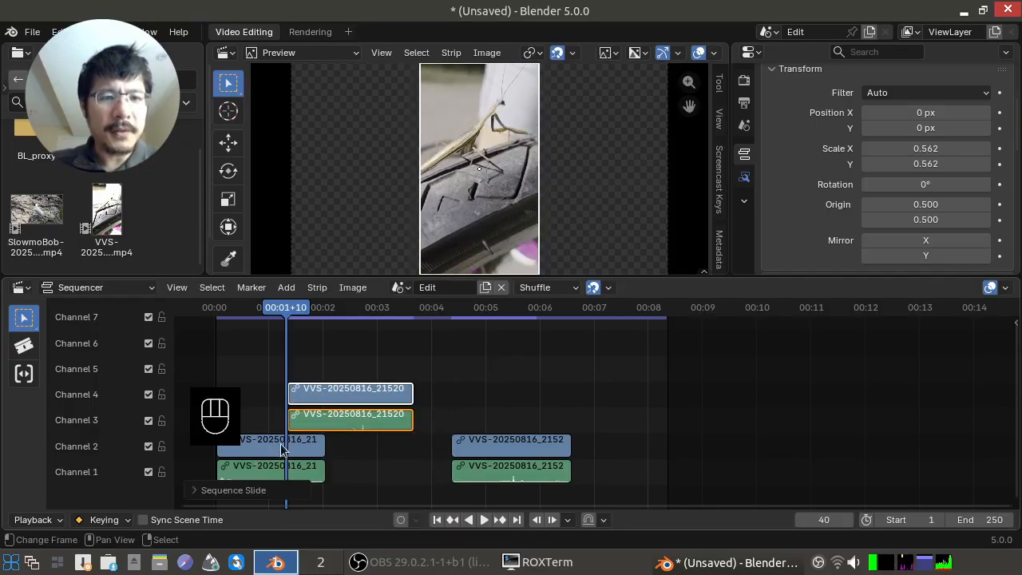
drag(249, 446, 294, 444)
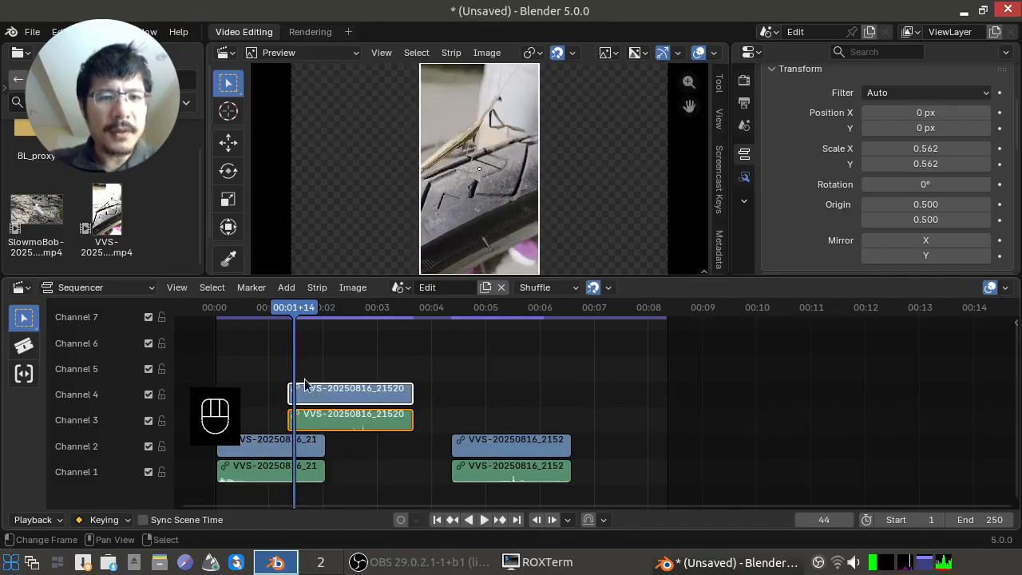
drag(305, 384, 261, 357)
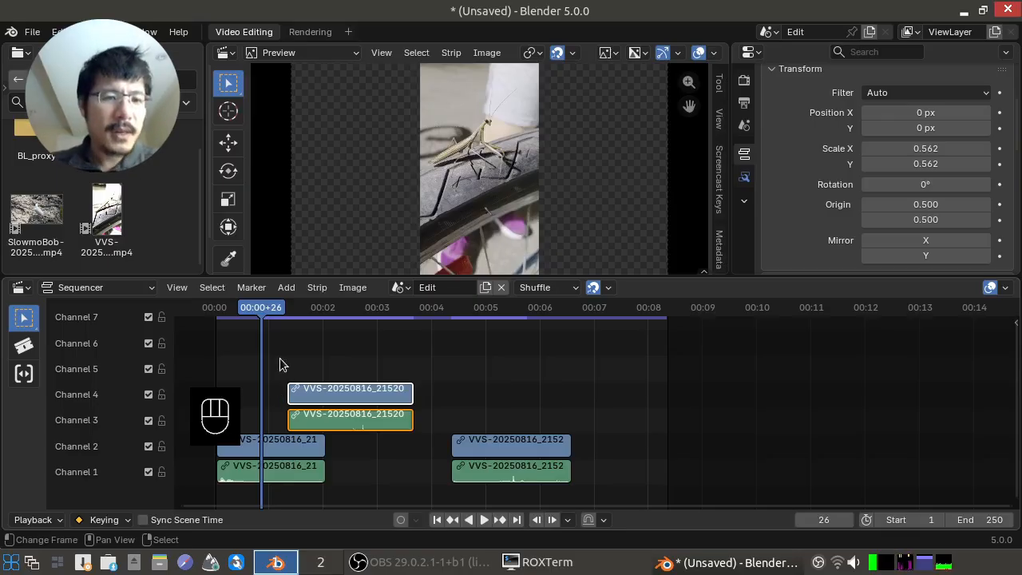
Add a Crossfade transition between the first video piece and the overlapping middle video piece
click(275, 445)
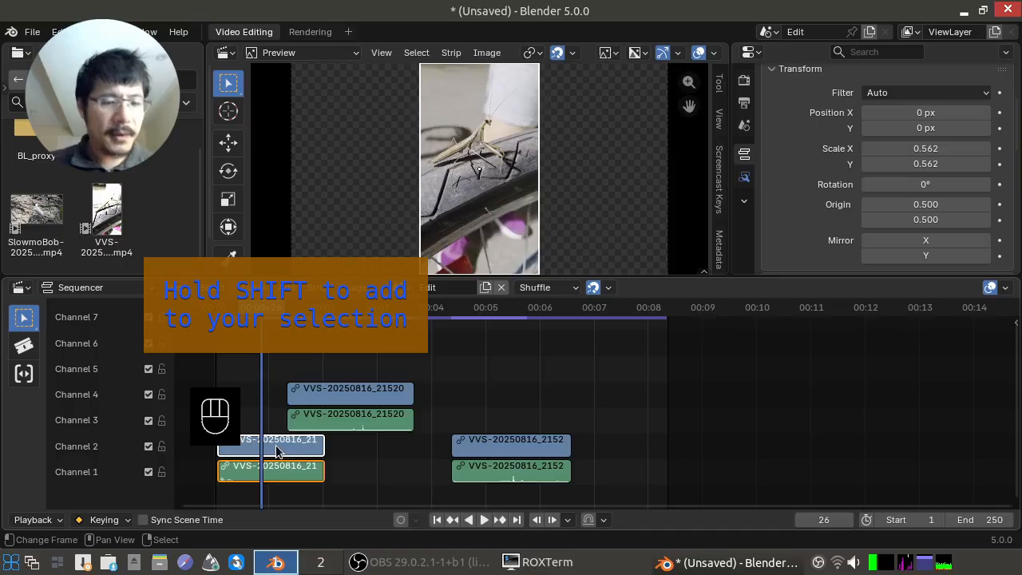
key(shift)
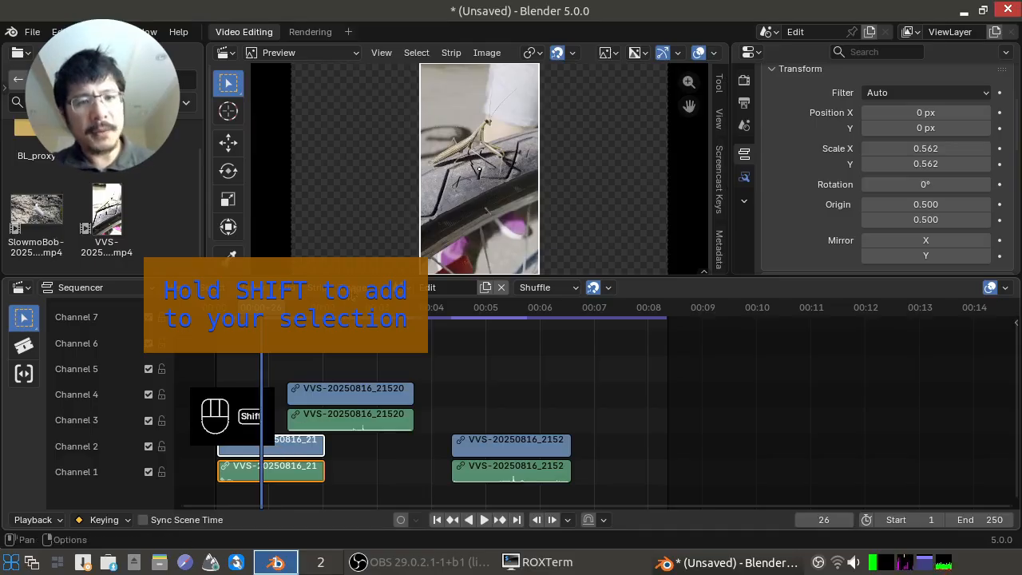
shift+click(361, 389)
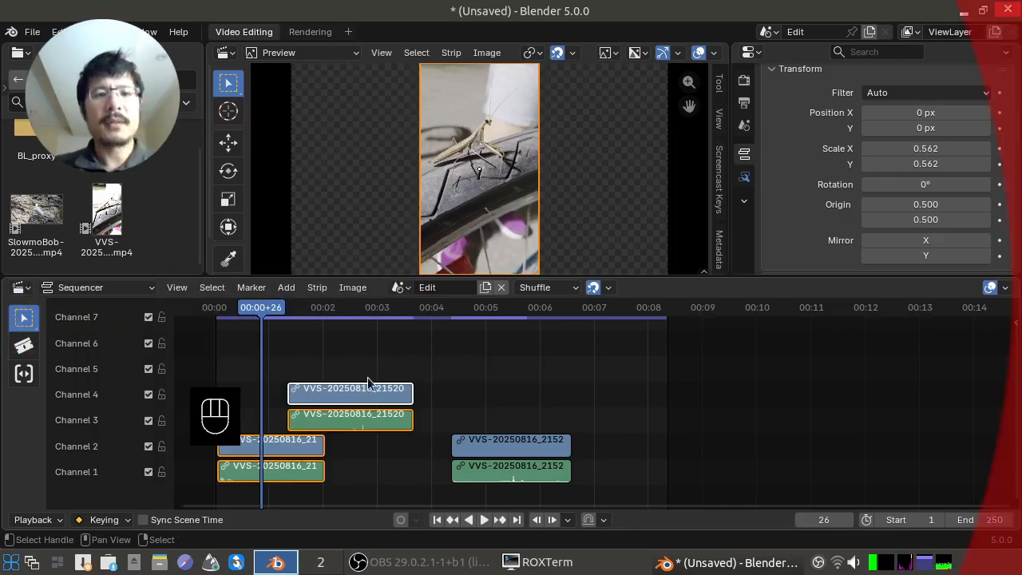
click(286, 287)
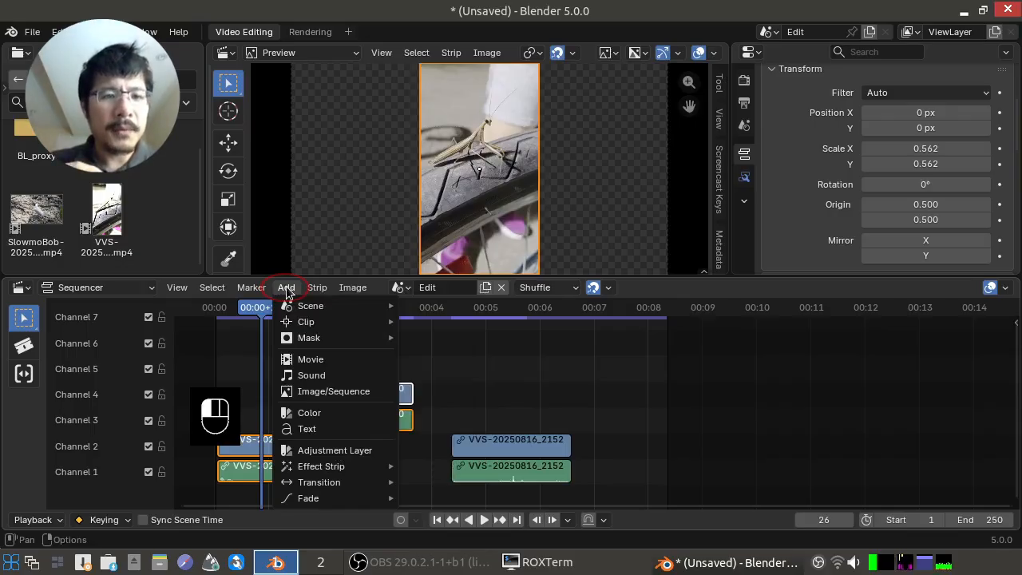
click(323, 483)
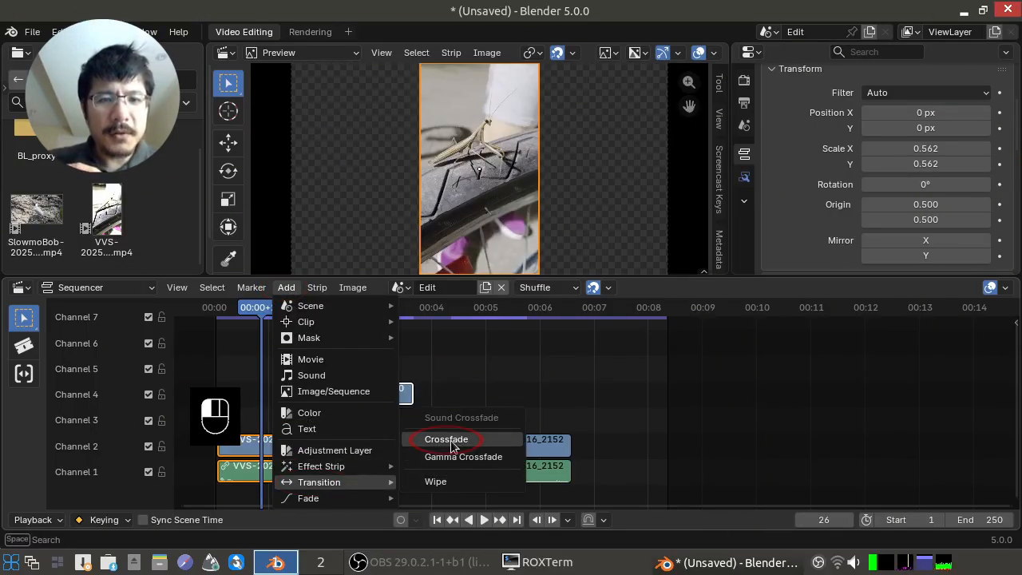
click(452, 444)
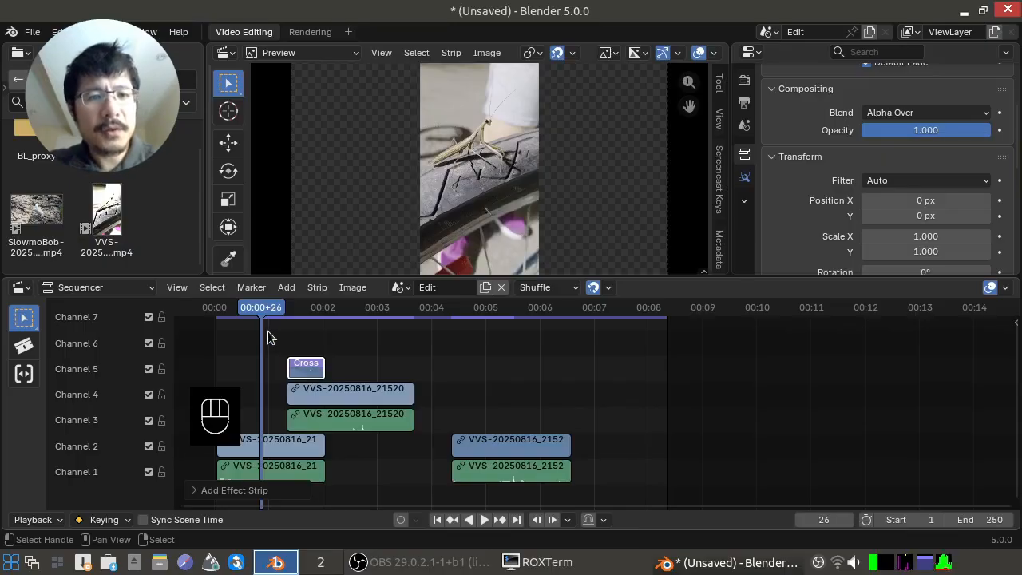
Play and scrub across the crossfade, leave the playhead at frame 47, and view the transition's effect settings
key(space)
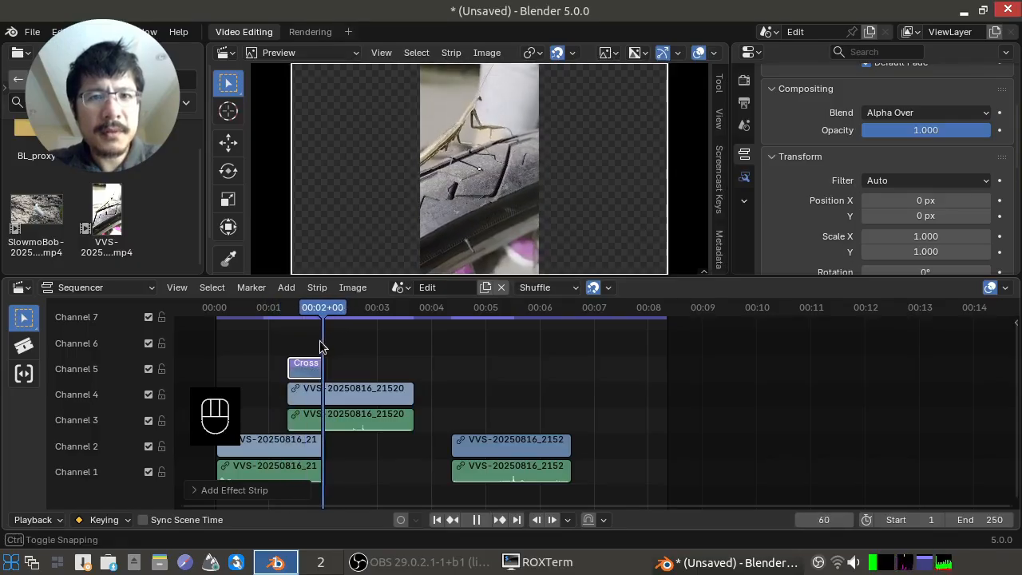
drag(319, 340, 373, 334)
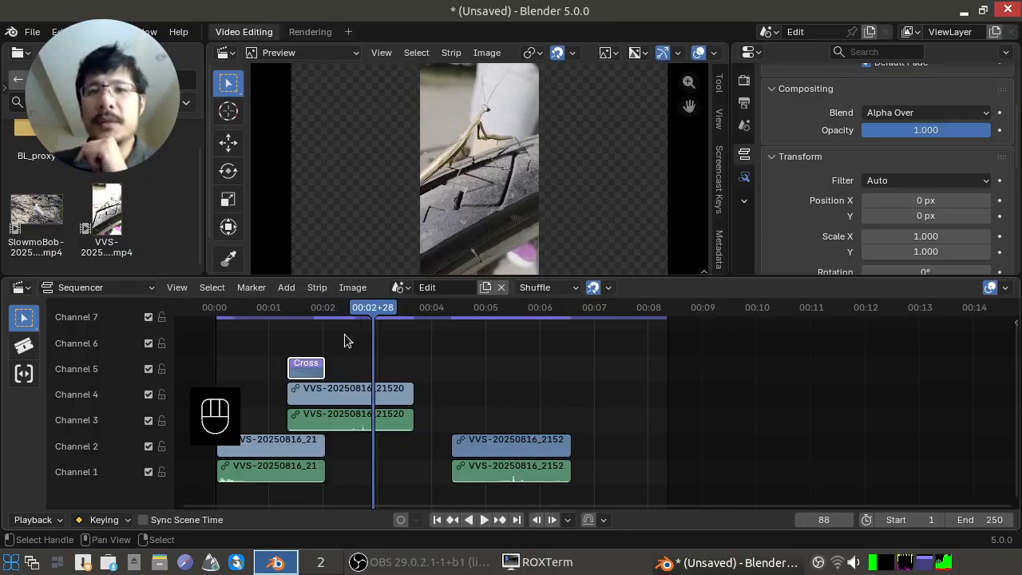
drag(308, 343, 293, 337)
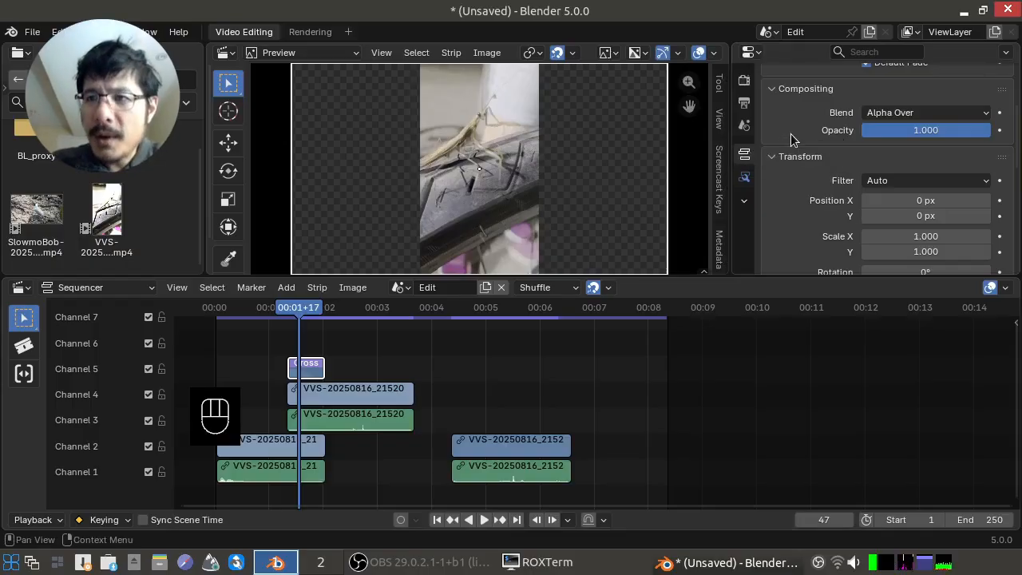
scroll(790, 134, up, 4)
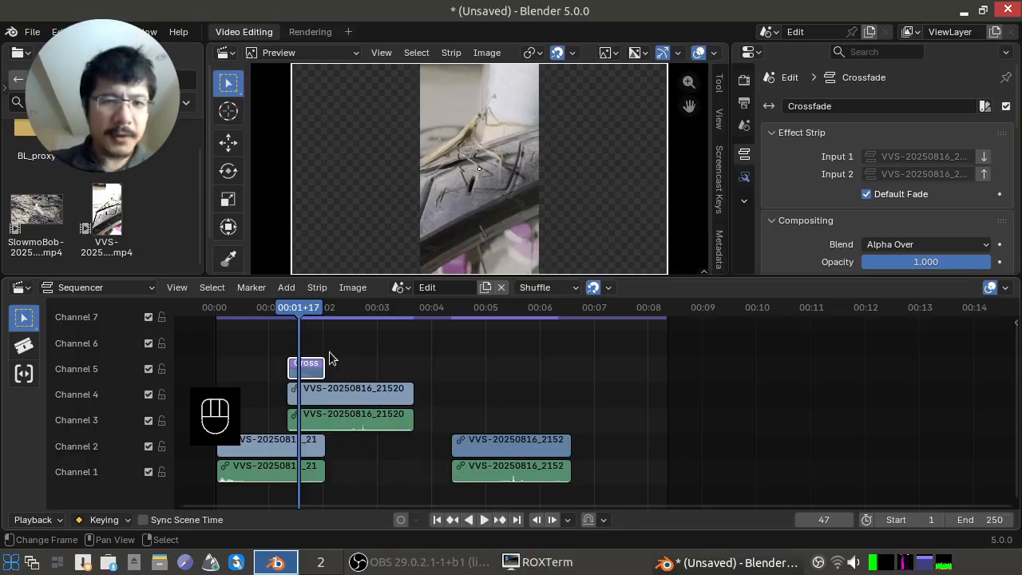
Remove the gap between the middle and last pieces, and scrub through the edit to frame 161
key(BackSpace)
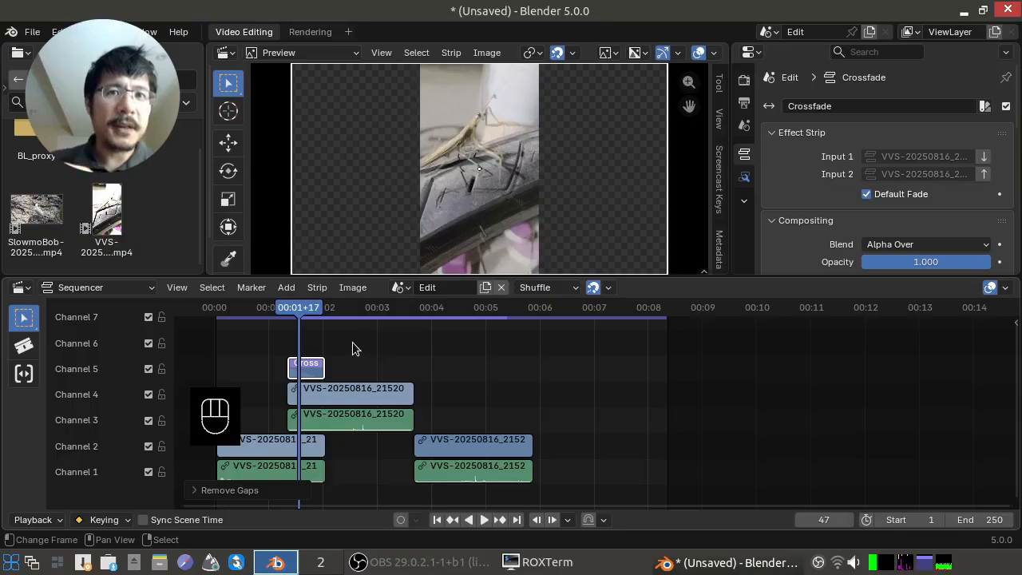
click(285, 288)
mouse_move(354, 479)
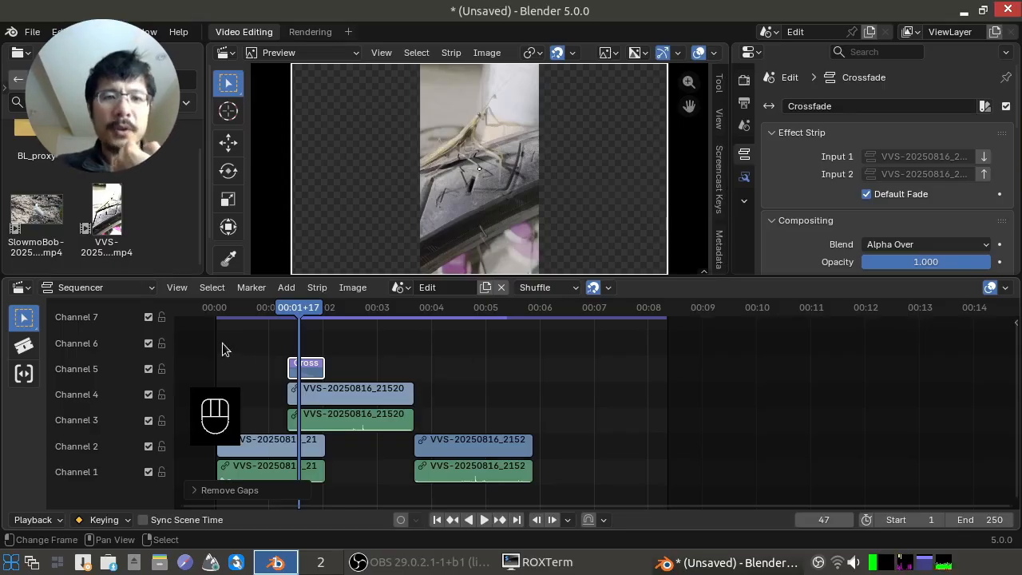
drag(251, 341, 511, 319)
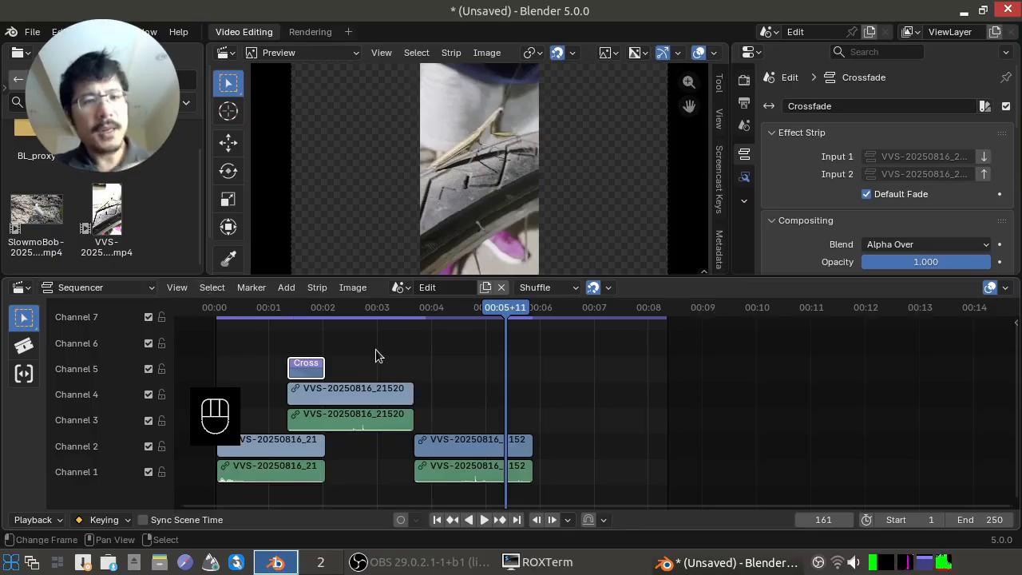
Select all strips and set the scene's frame range to match them
key(a)
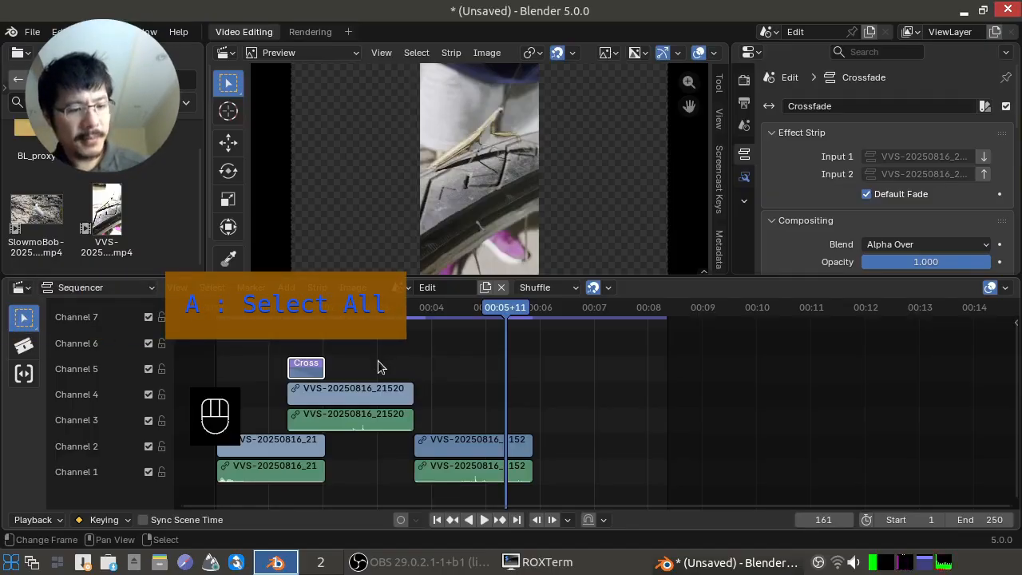
key(a)
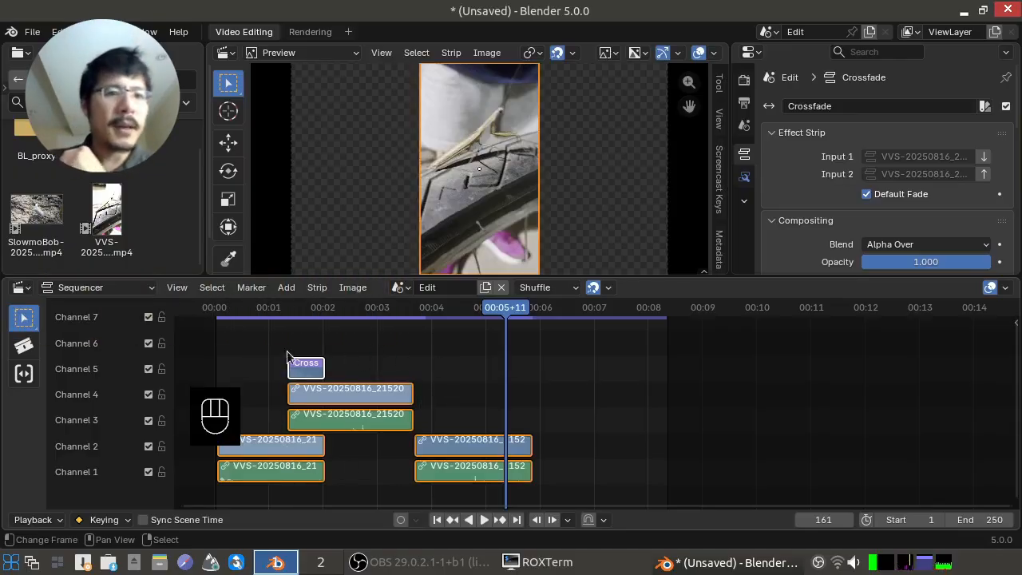
click(177, 288)
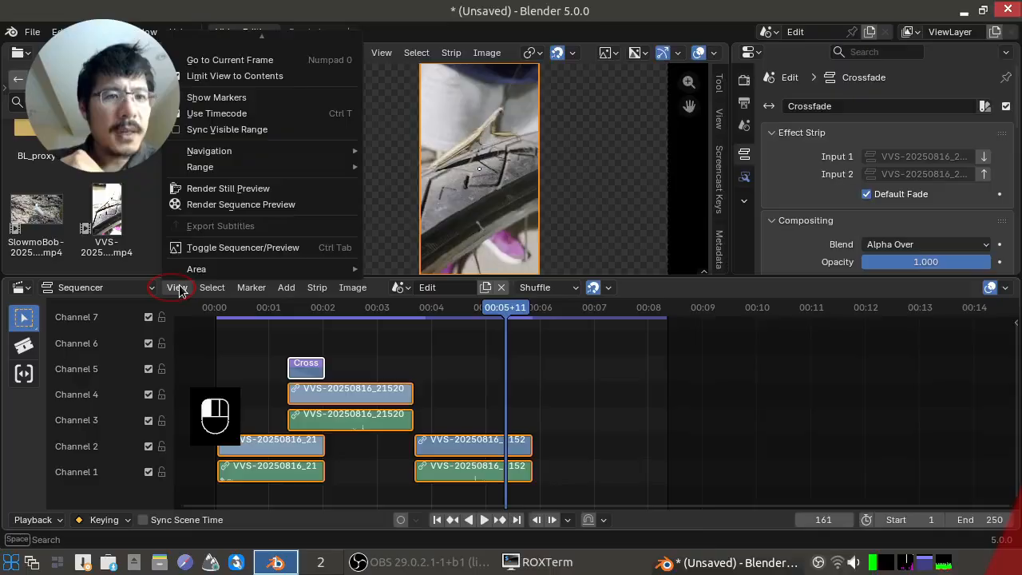
mouse_move(233, 169)
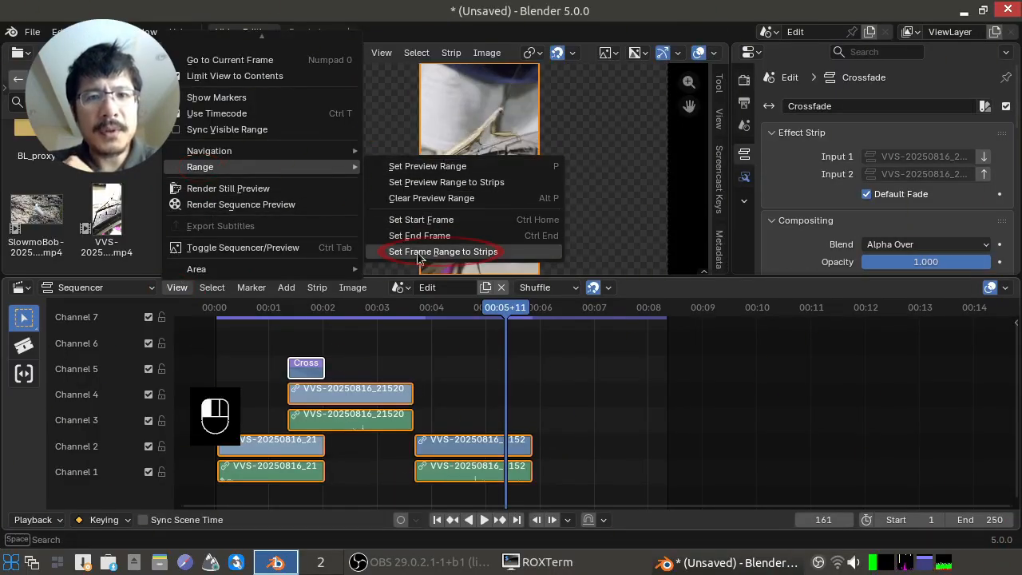
click(514, 250)
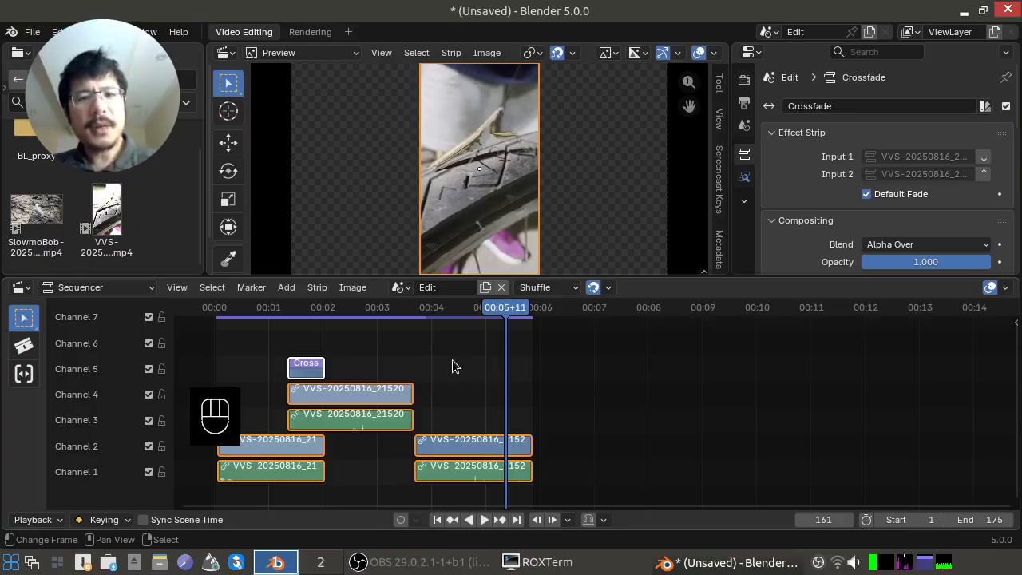
Return the playhead to the first frame and play through the whole edit
click(436, 520)
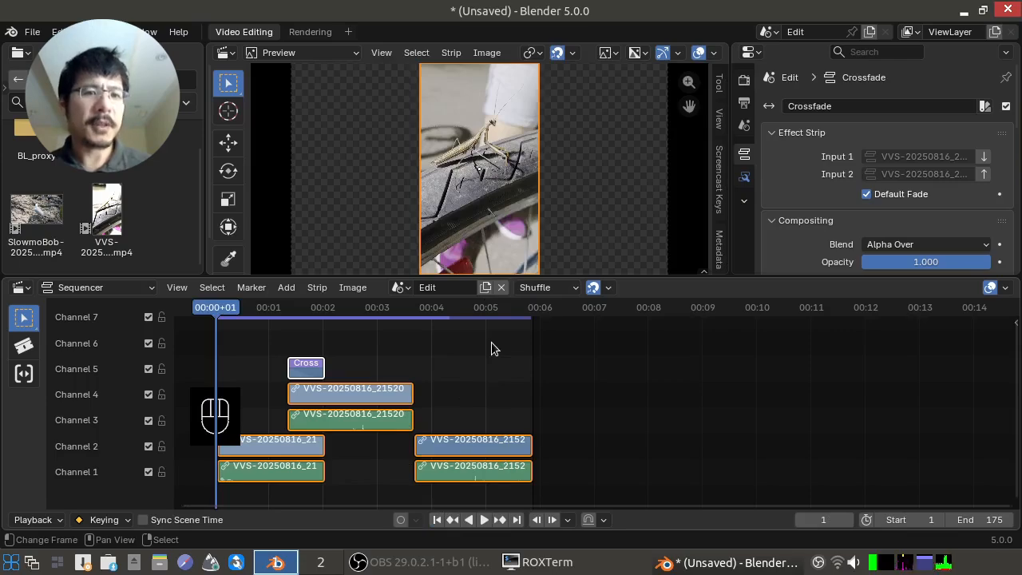
key(space)
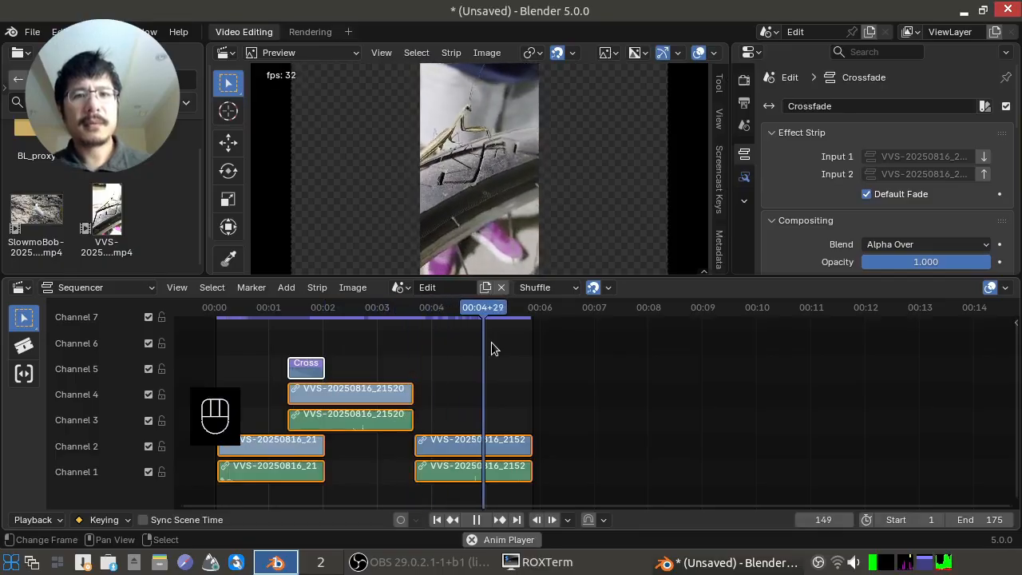
key(space)
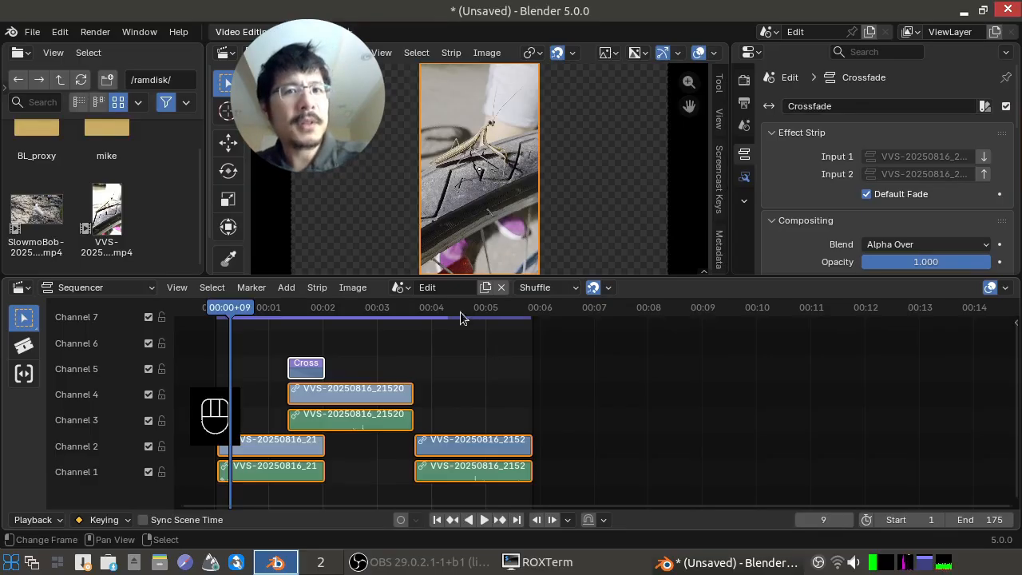
Save the project as demo5.blend in the YT/B5-01-CrashCourse folder
click(32, 33)
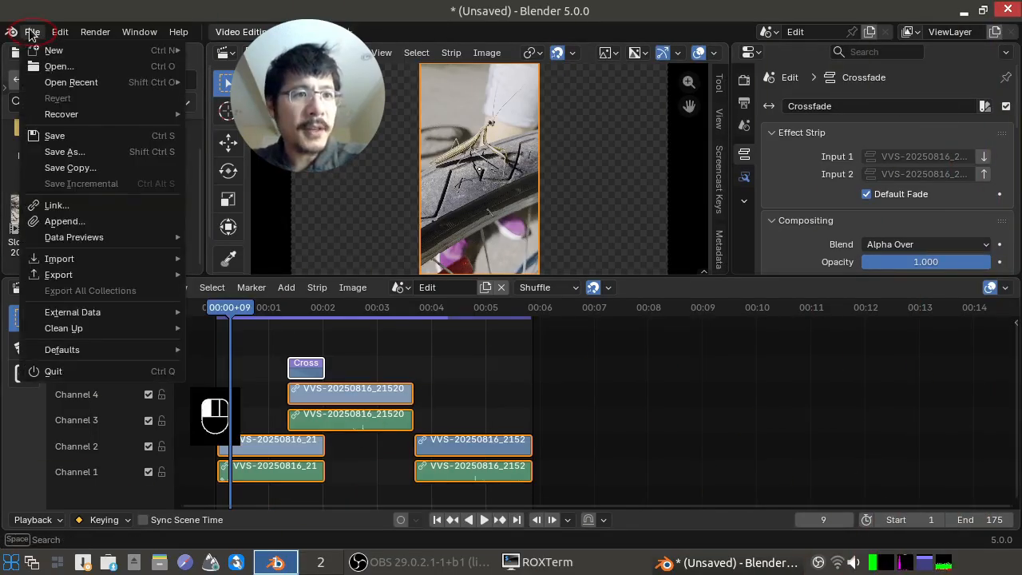
click(94, 137)
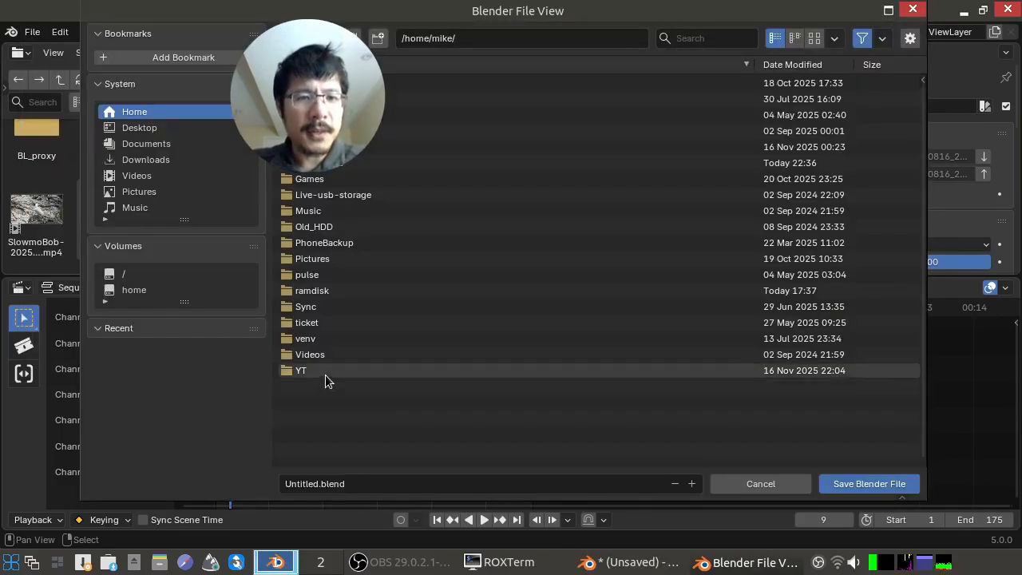
click(300, 371)
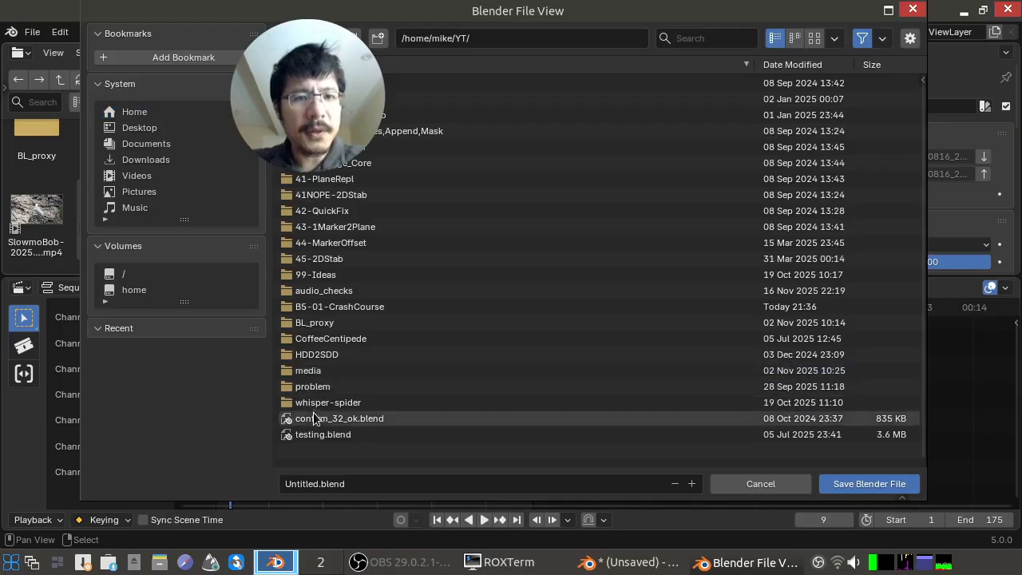
click(333, 309)
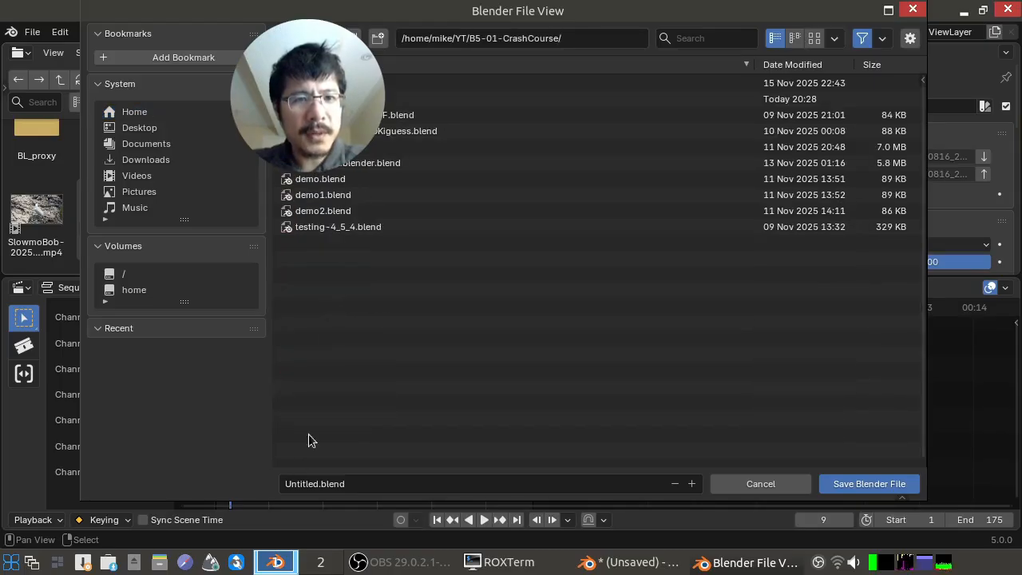
click(361, 482)
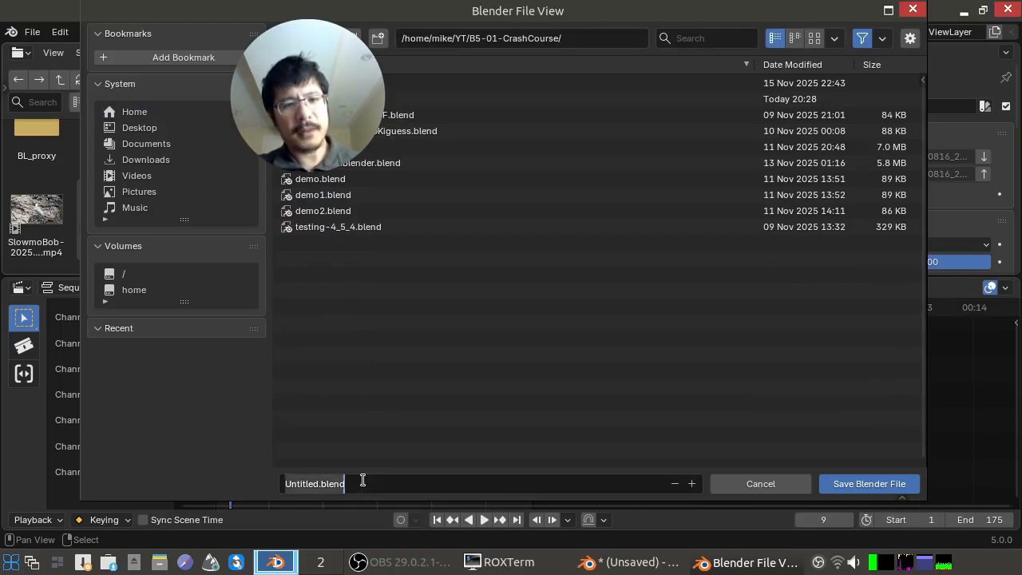
text(demo)
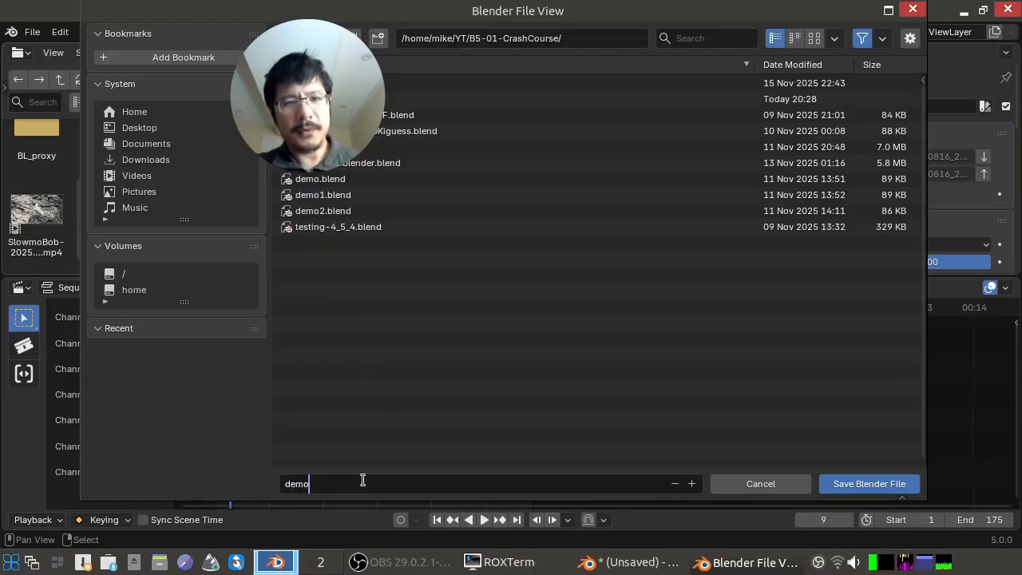
text(5)
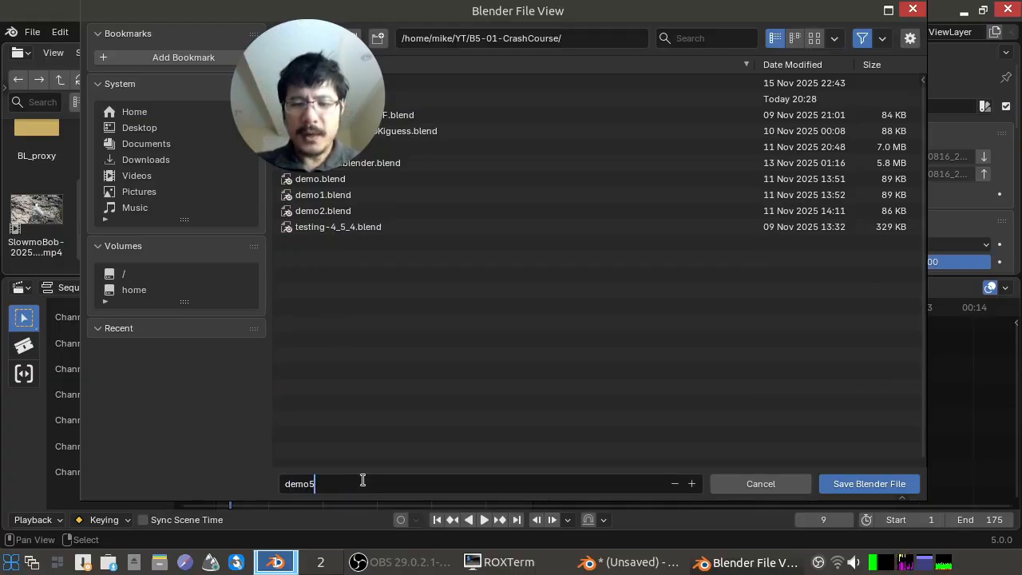
key(Return)
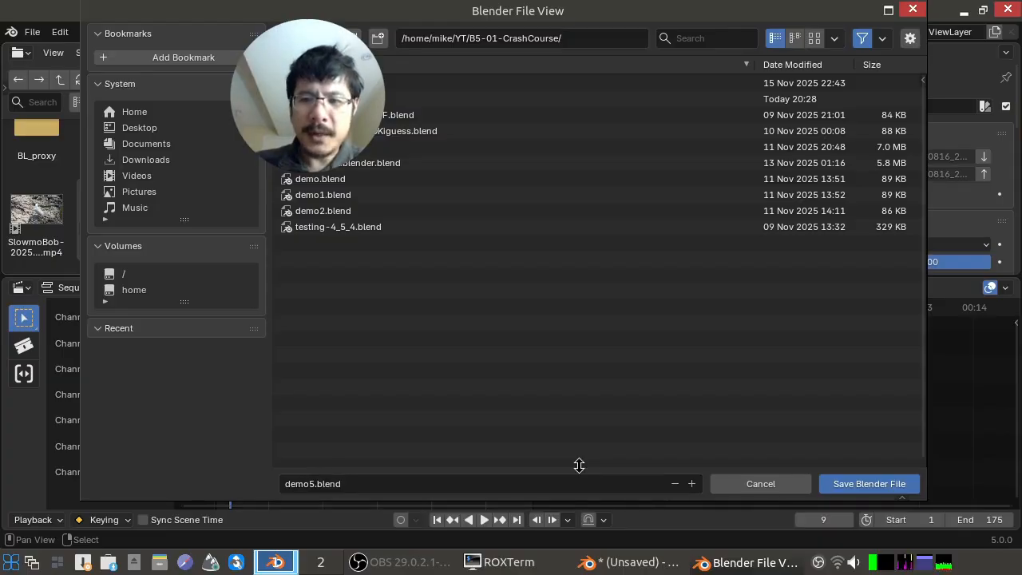
key(Return)
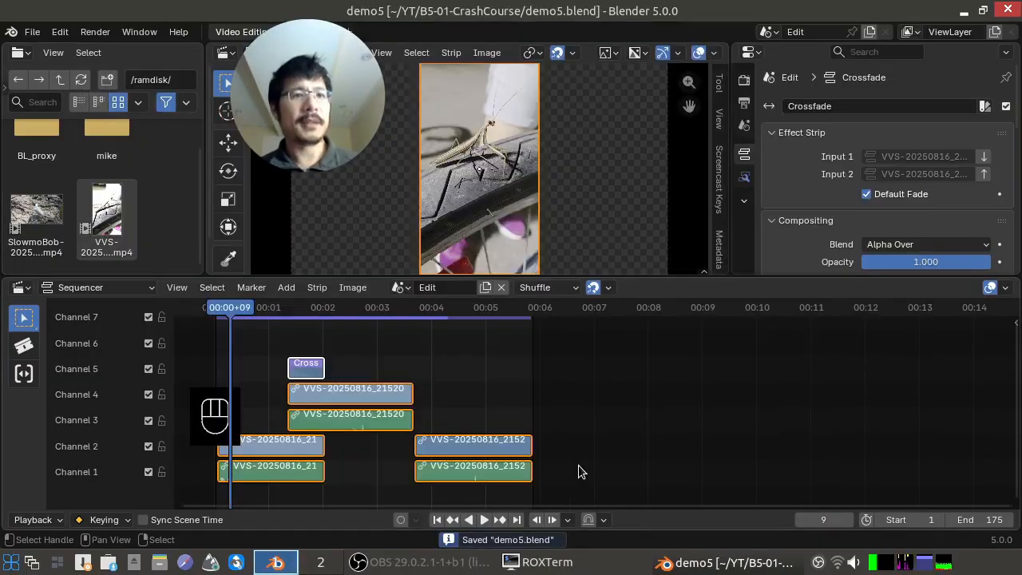
click(33, 31)
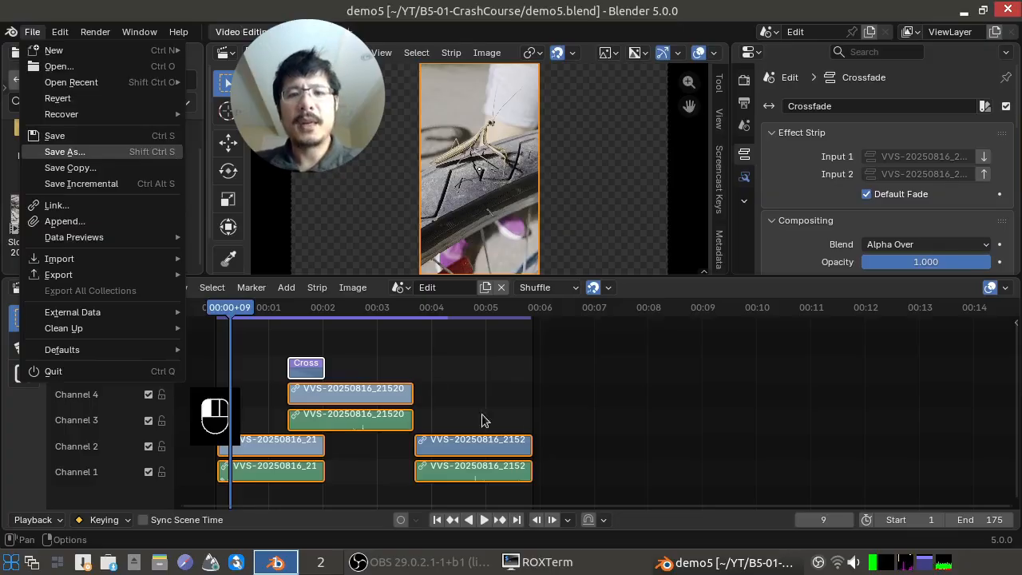
click(246, 358)
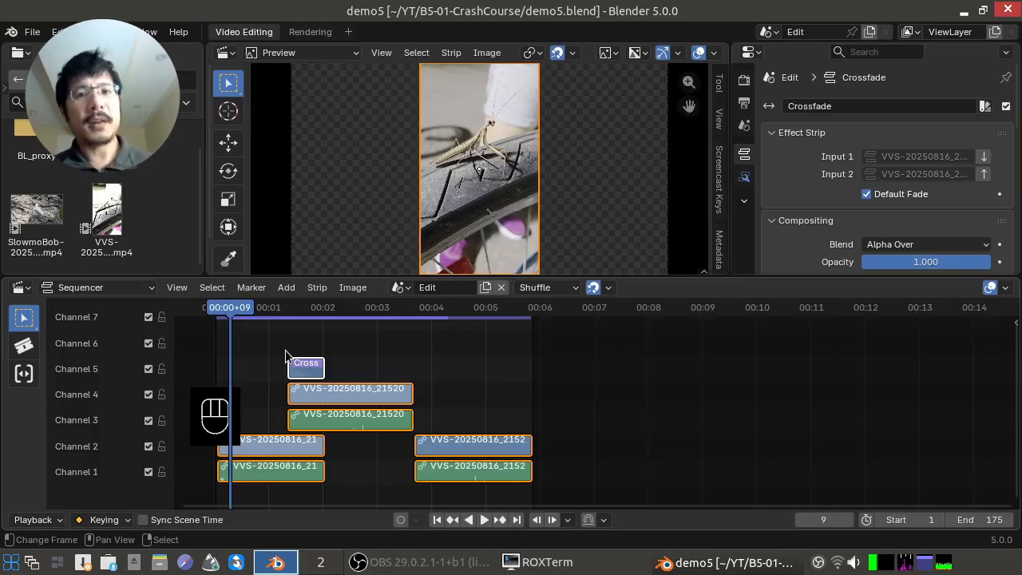
drag(226, 346, 247, 343)
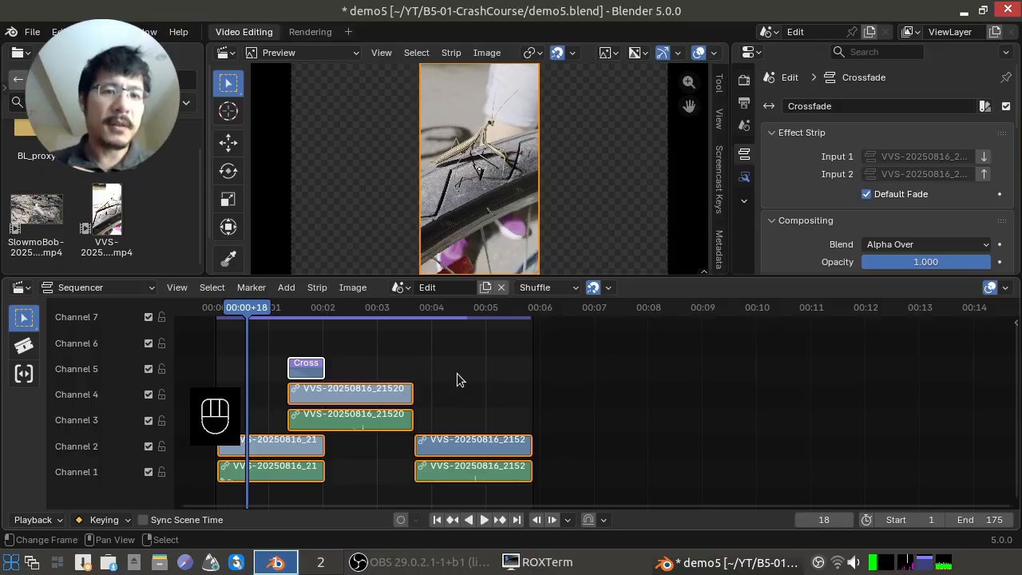
Duplicate all selected strips and place the copies five channels higher, directly above the originals at the same time position
click(318, 291)
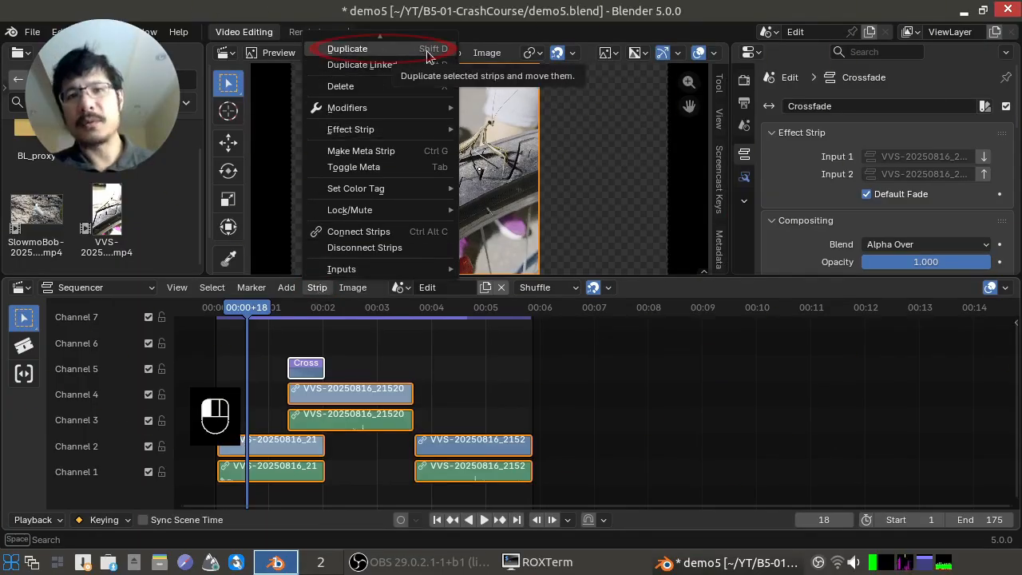
click(373, 49)
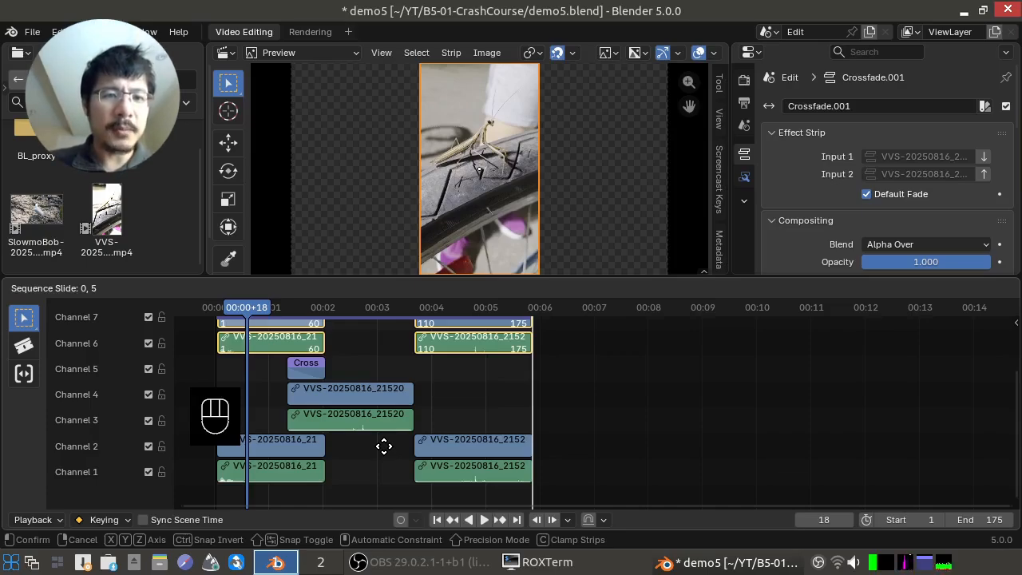
click(384, 446)
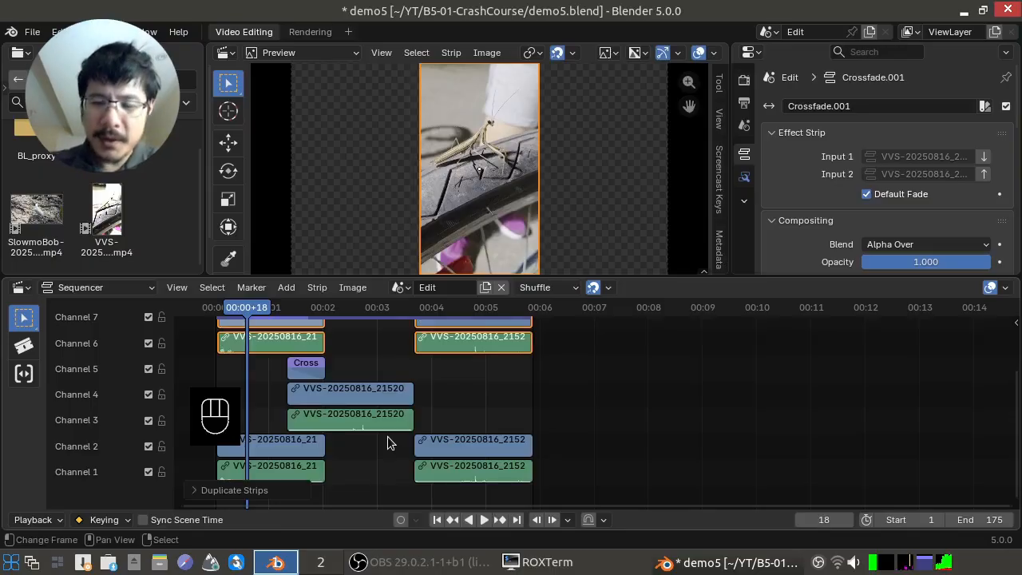
key(Home)
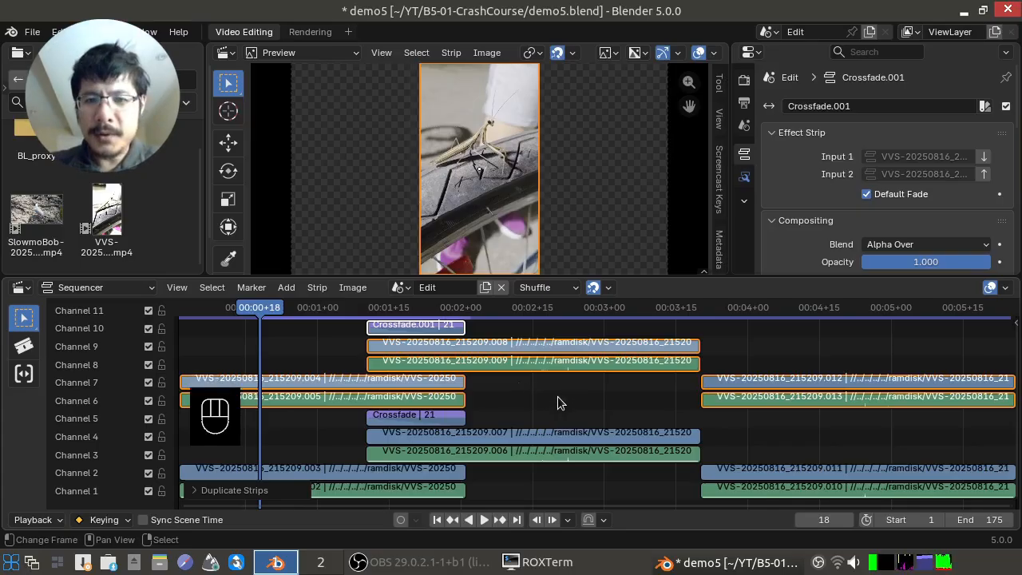
scroll(558, 396, down, 1)
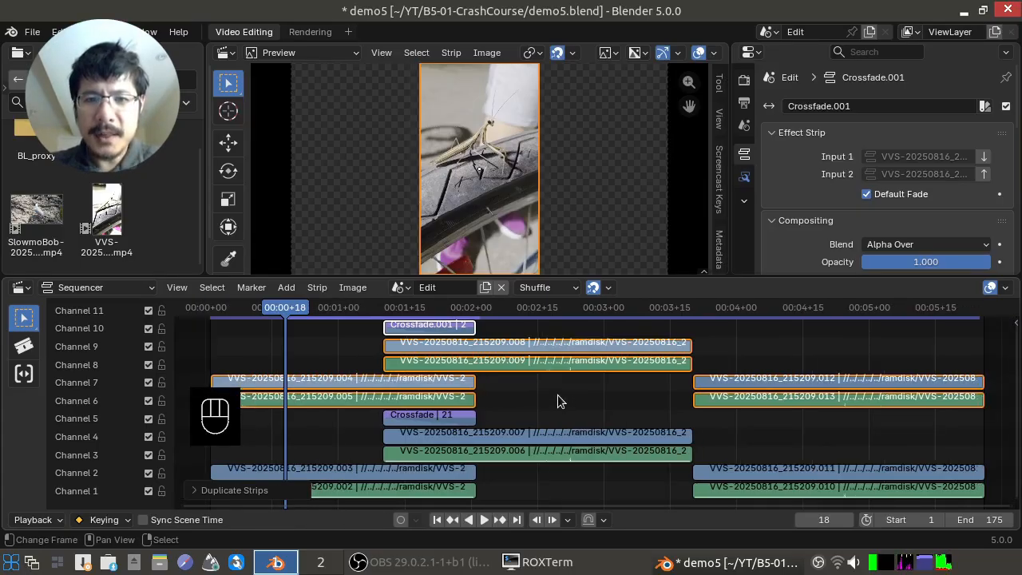
scroll(557, 394, down, 1)
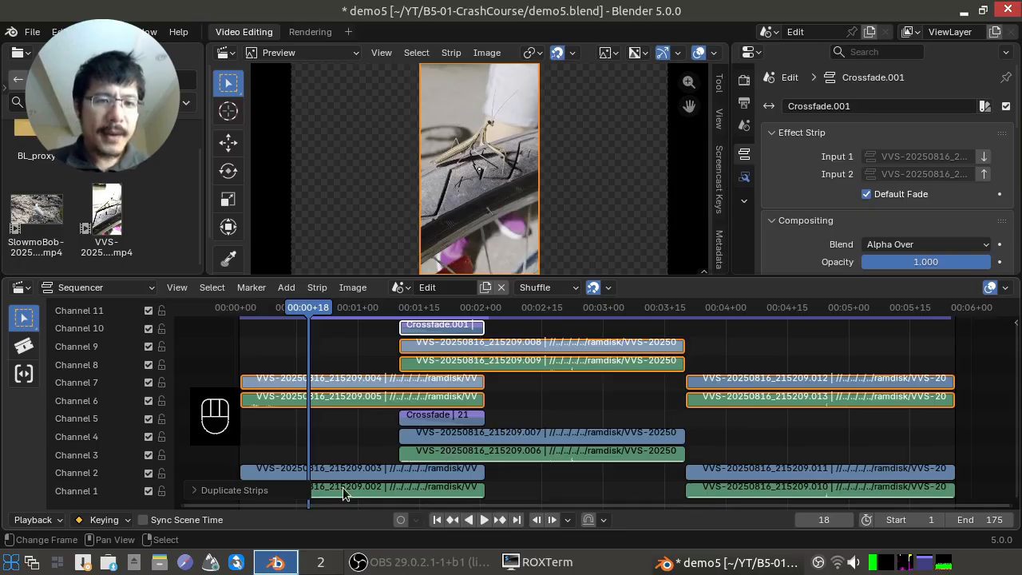
Combine the original strips in channels 1 to 5, including the crossfade, into one meta strip
click(407, 488)
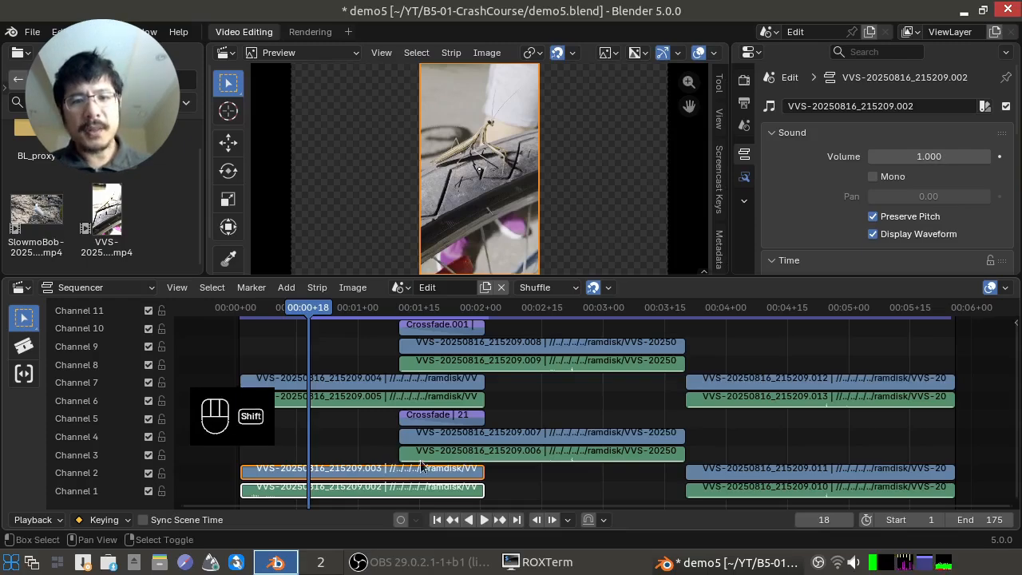
shift+click(440, 415)
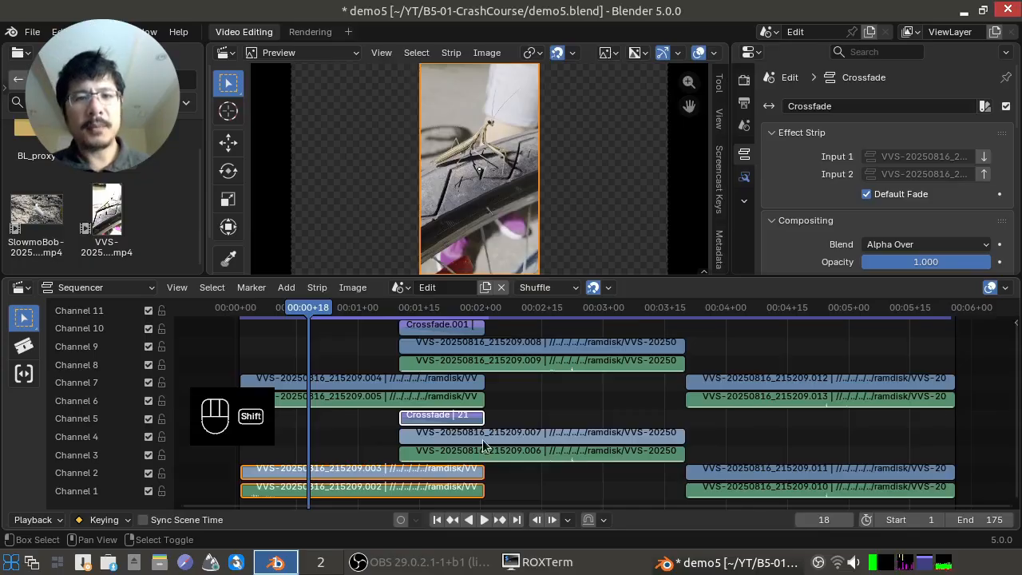
click(211, 288)
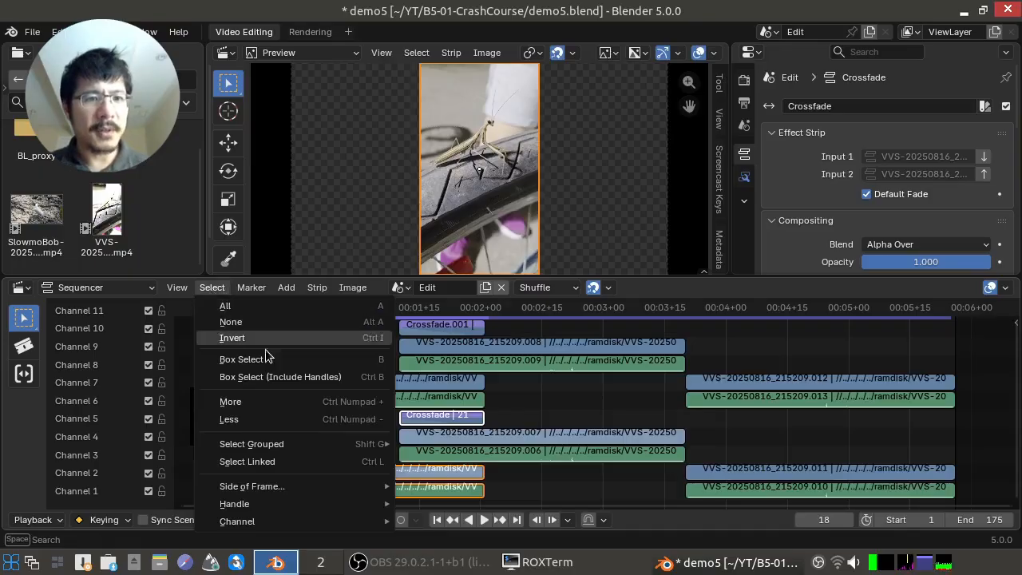
key(b)
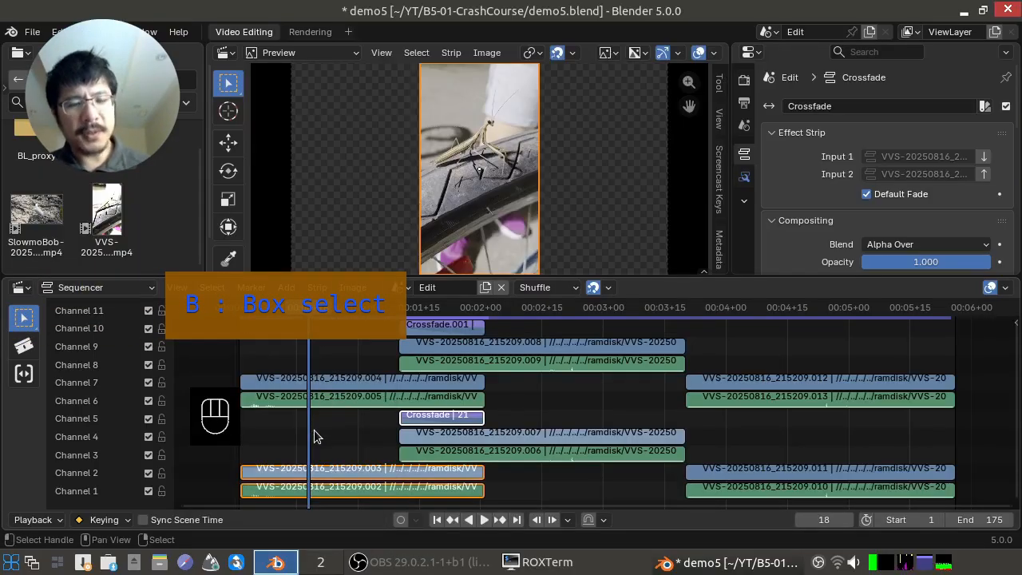
key(b)
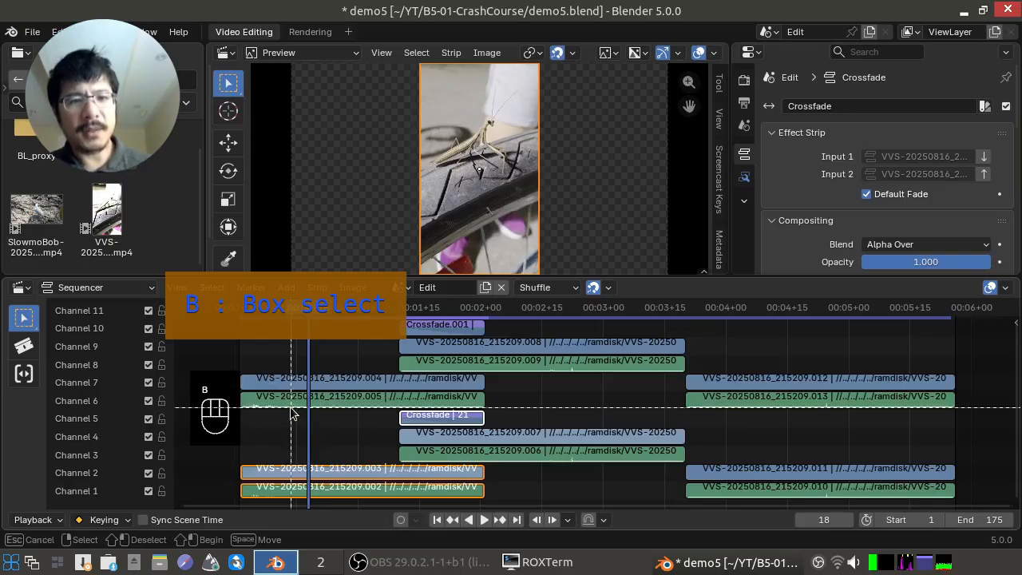
drag(284, 417, 826, 493)
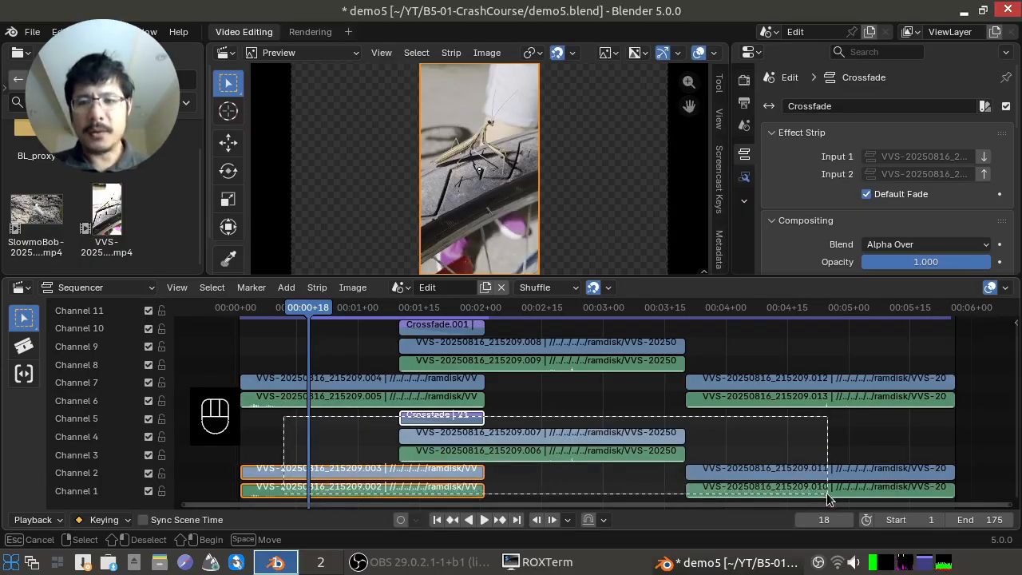
drag(827, 493, 826, 493)
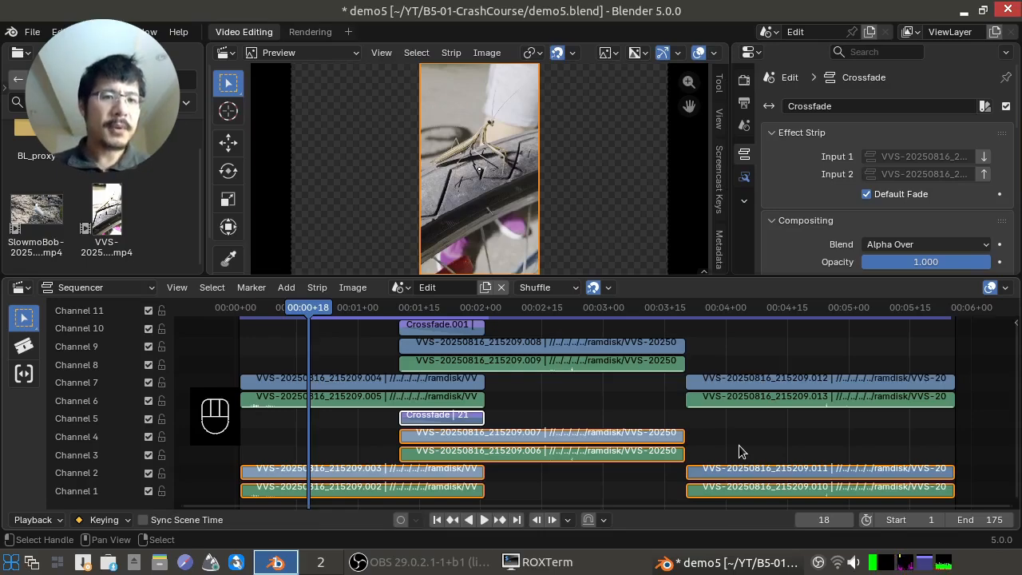
click(316, 287)
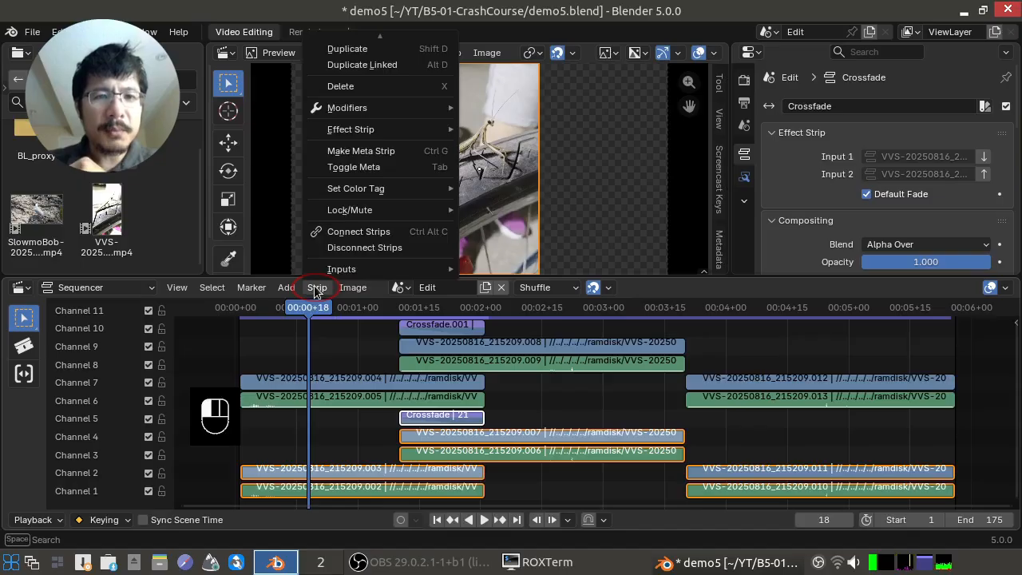
click(388, 152)
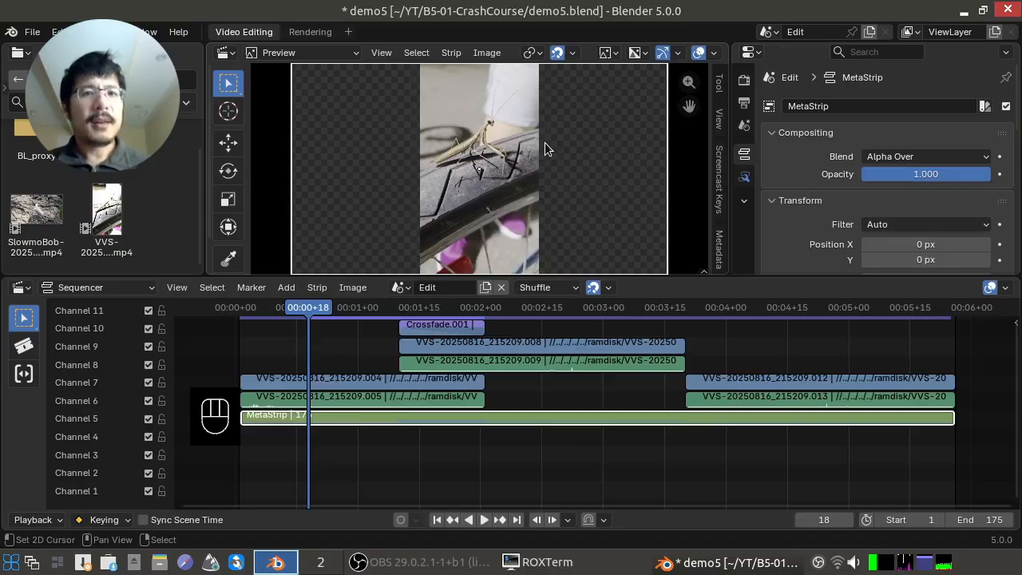
Scale the meta strip's image up to about 3.34 in the preview so it fills the frame width
key(s)
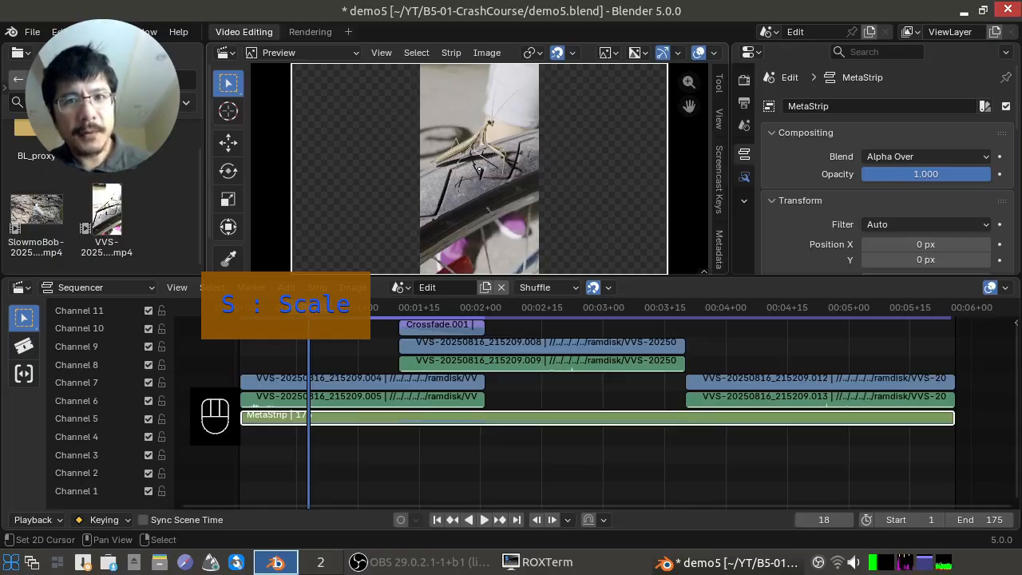
key(s)
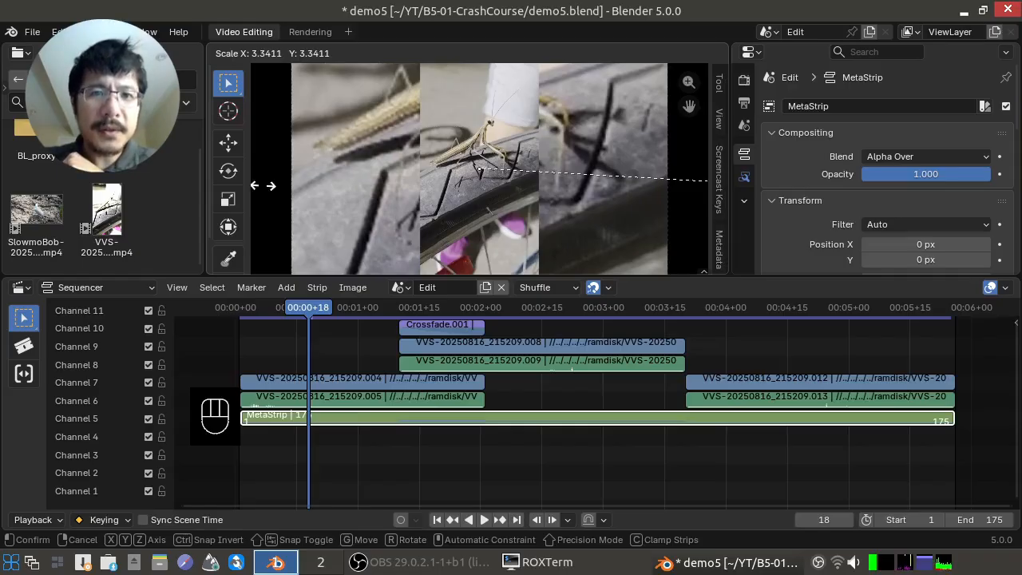
click(262, 185)
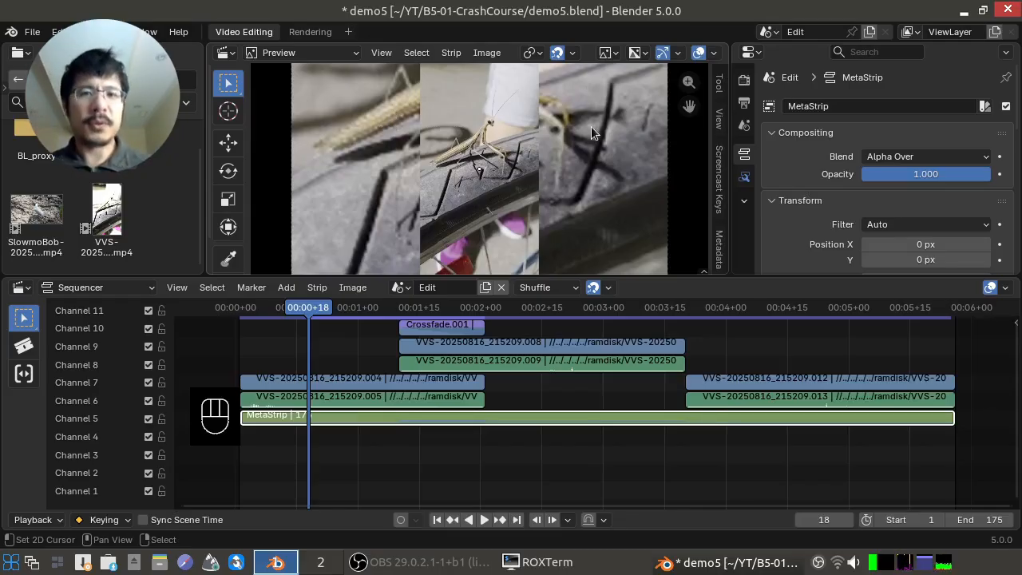
Move the meta strip's image straight down along the Y axis to a Y position of -540 px
key(g)
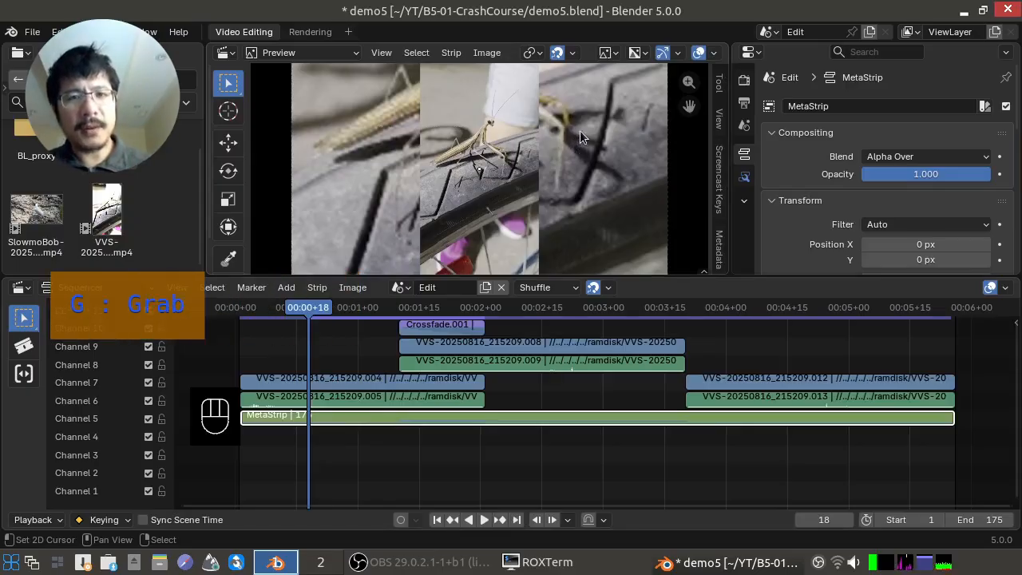
key(g)
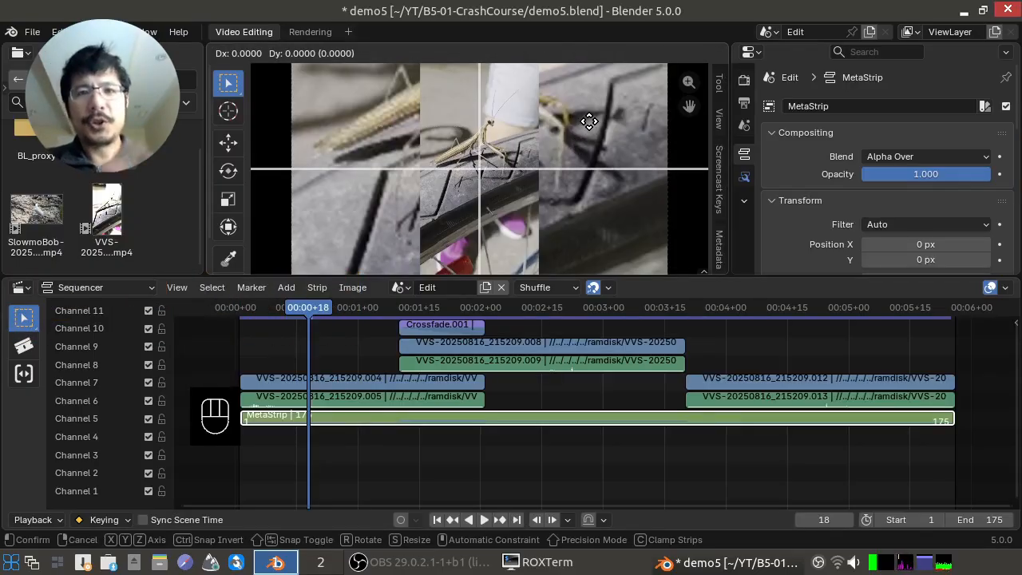
key(y)
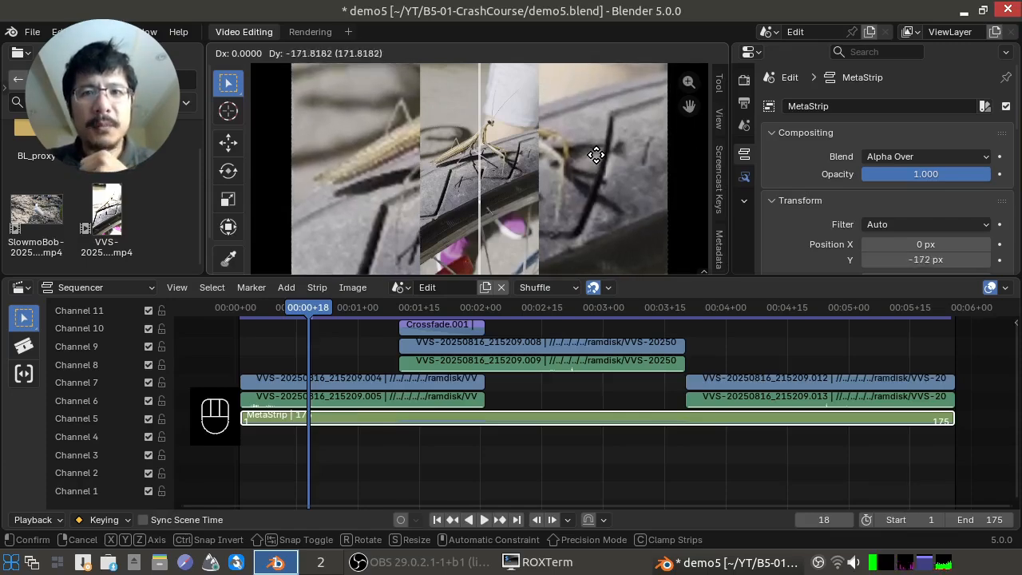
key(y)
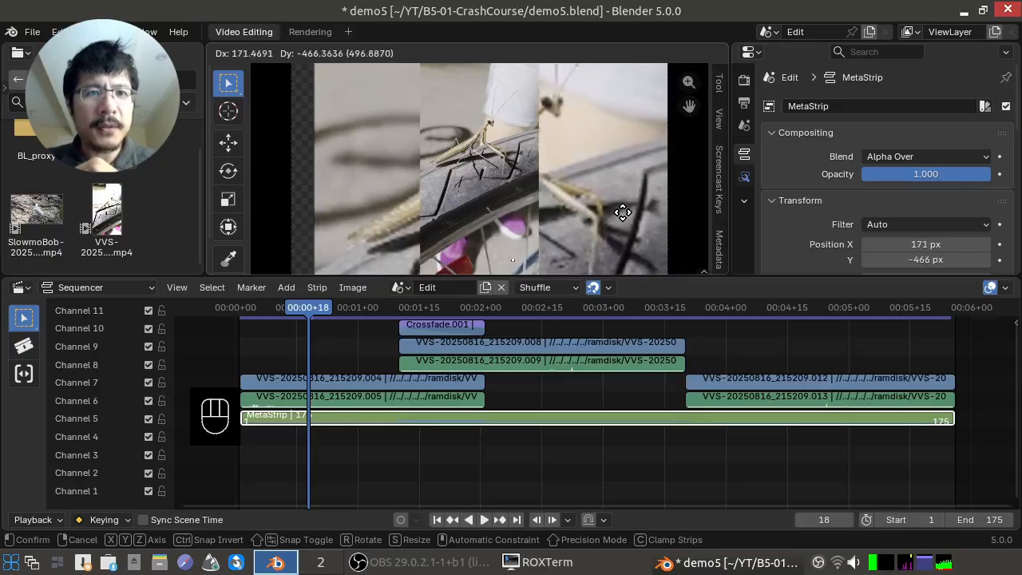
key(y)
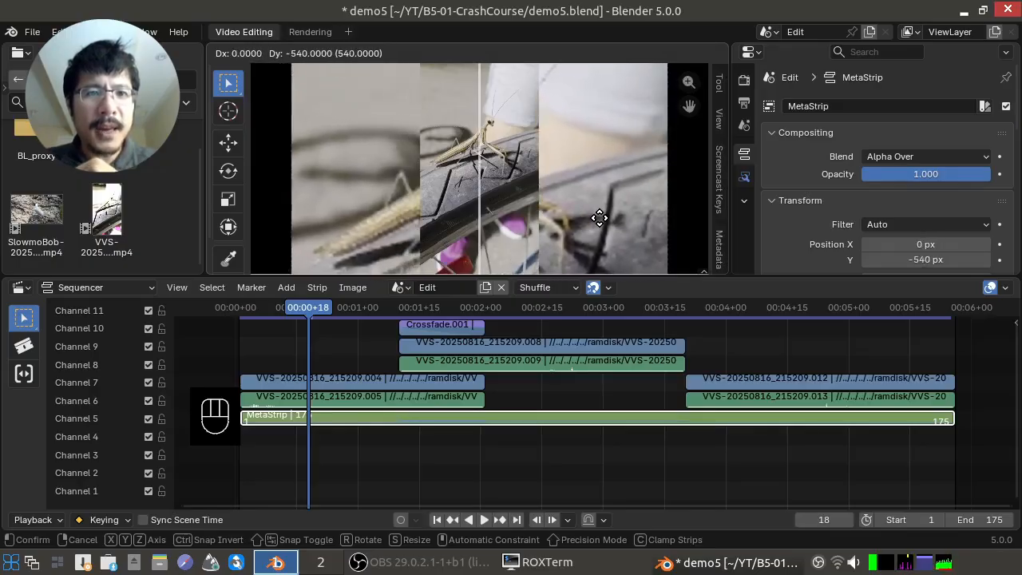
key(y)
key(y)
key(y)
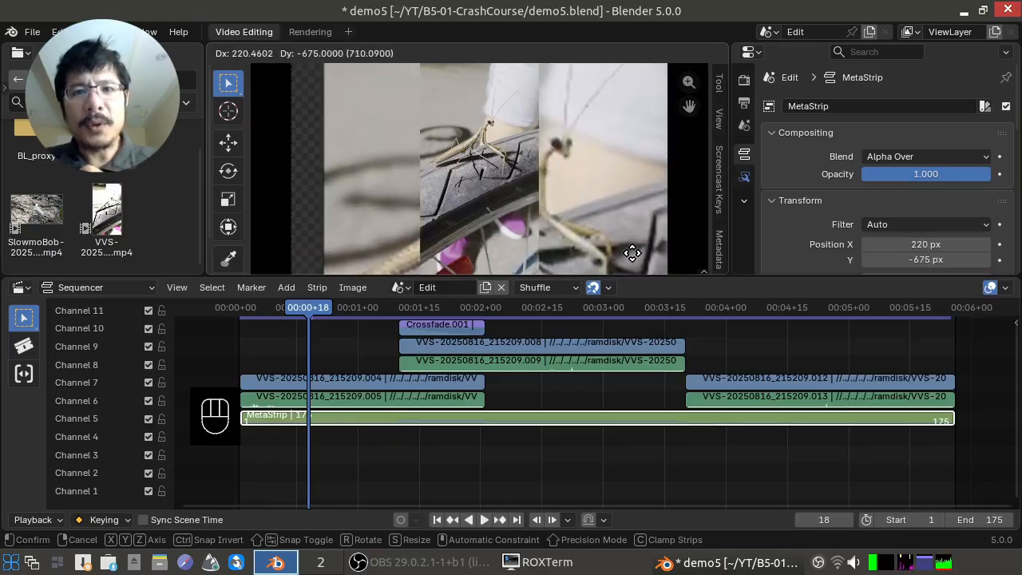
key(y)
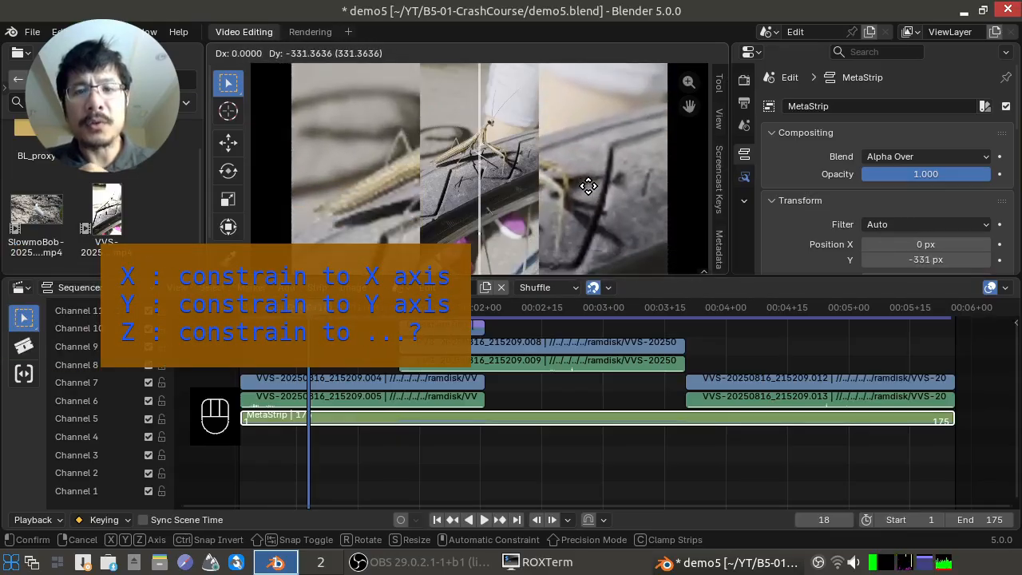
key(y)
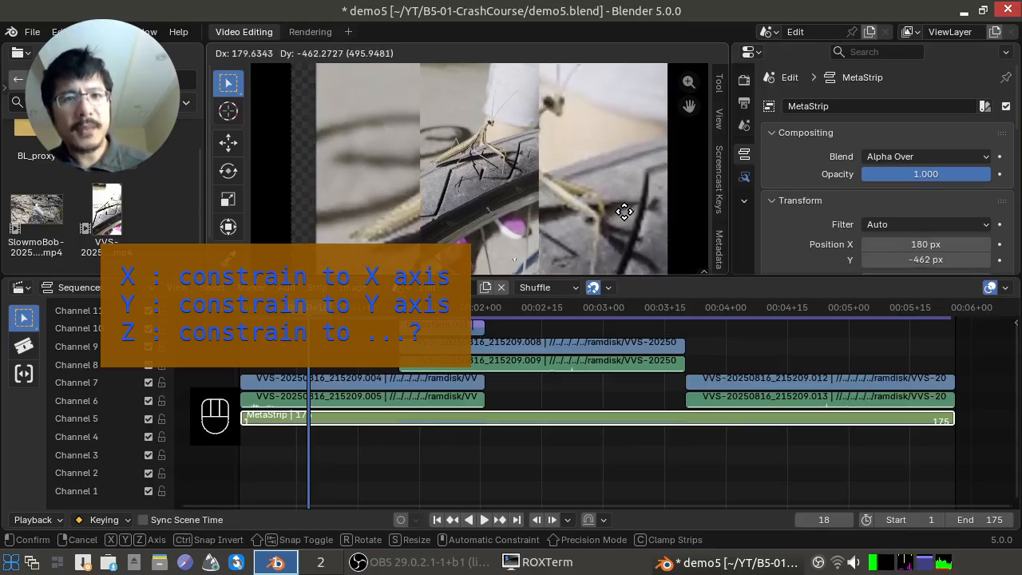
key(y)
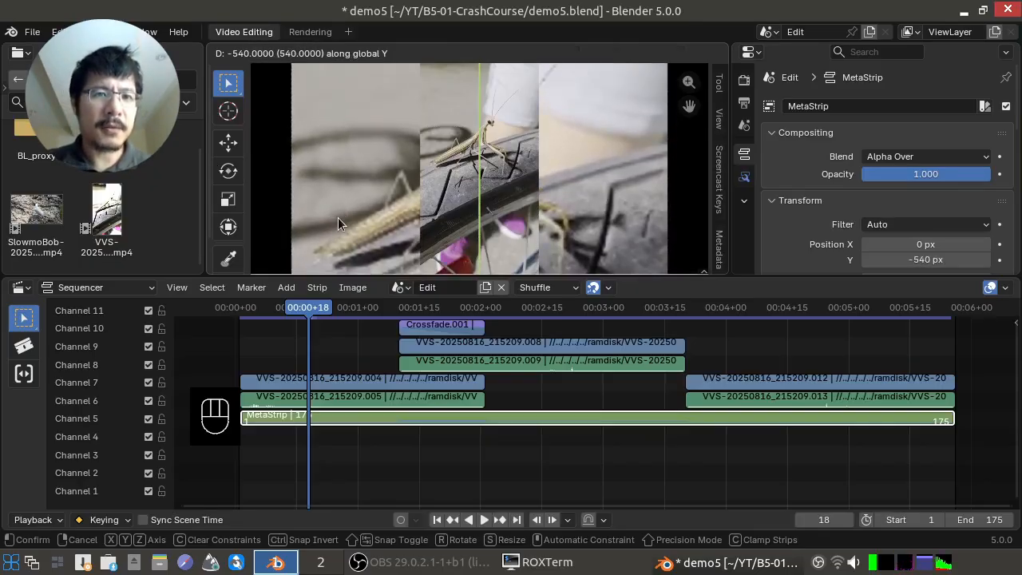
click(338, 218)
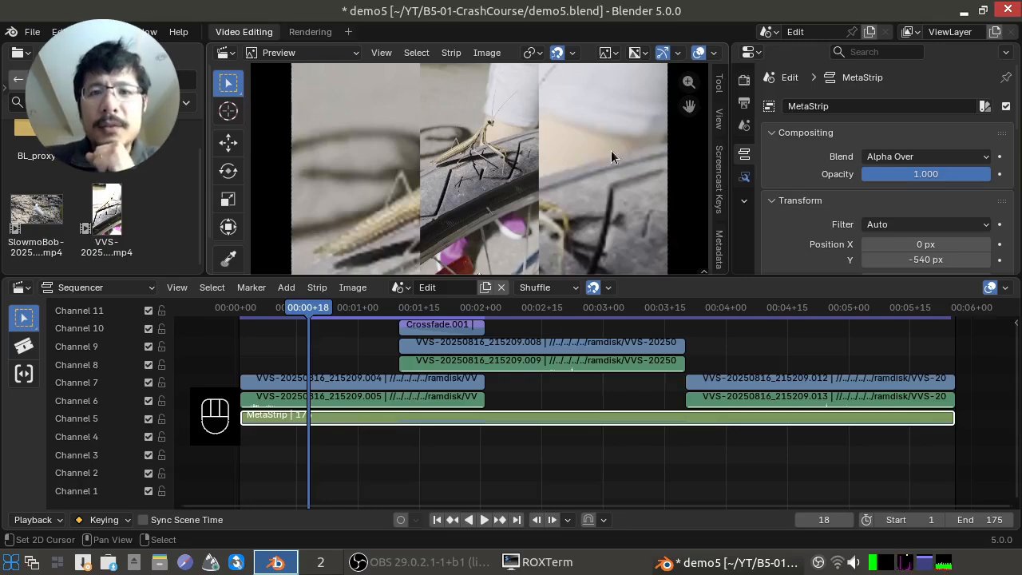
Set the preview's proxy render size to 100%
click(720, 124)
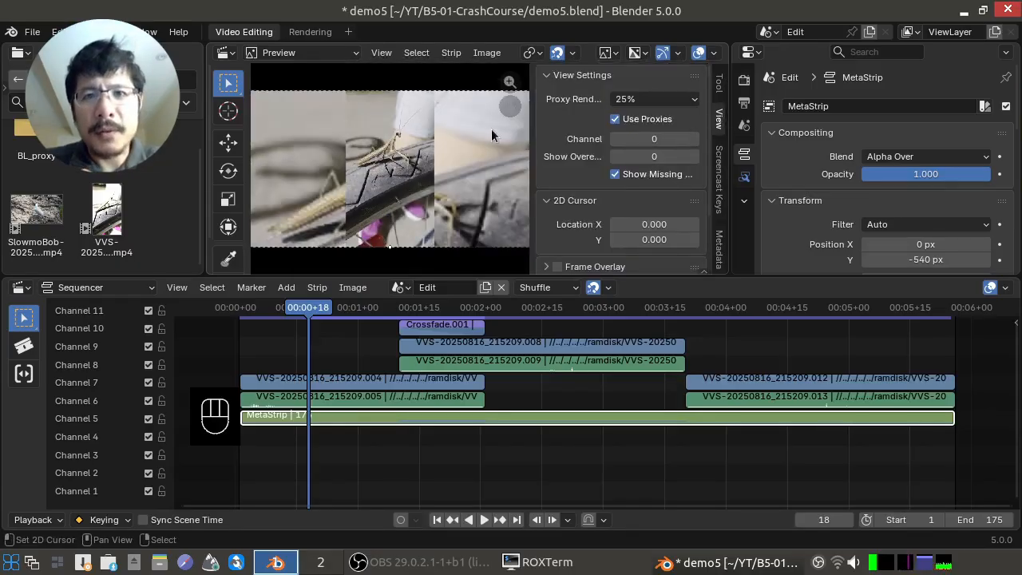
click(692, 99)
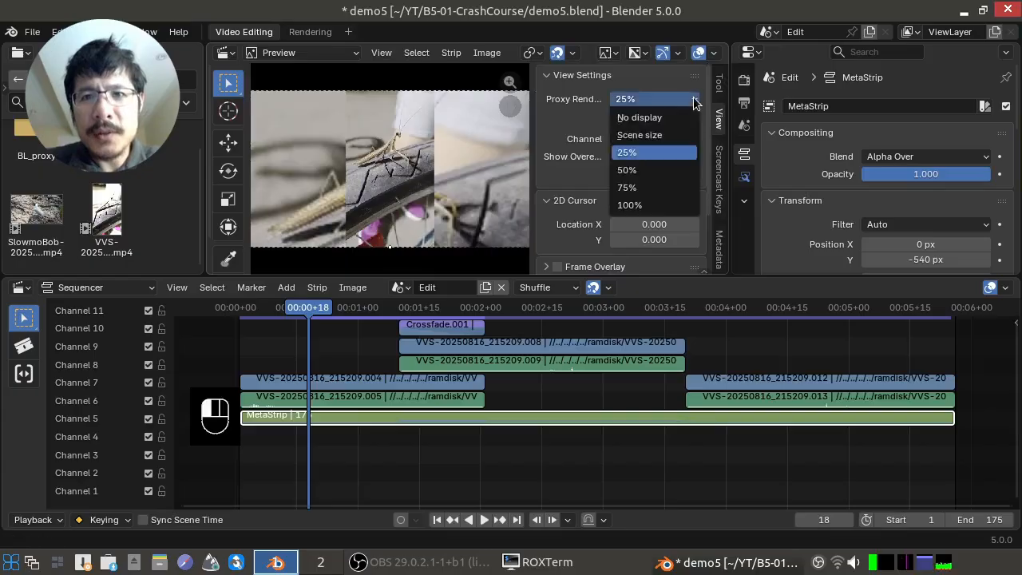
click(641, 206)
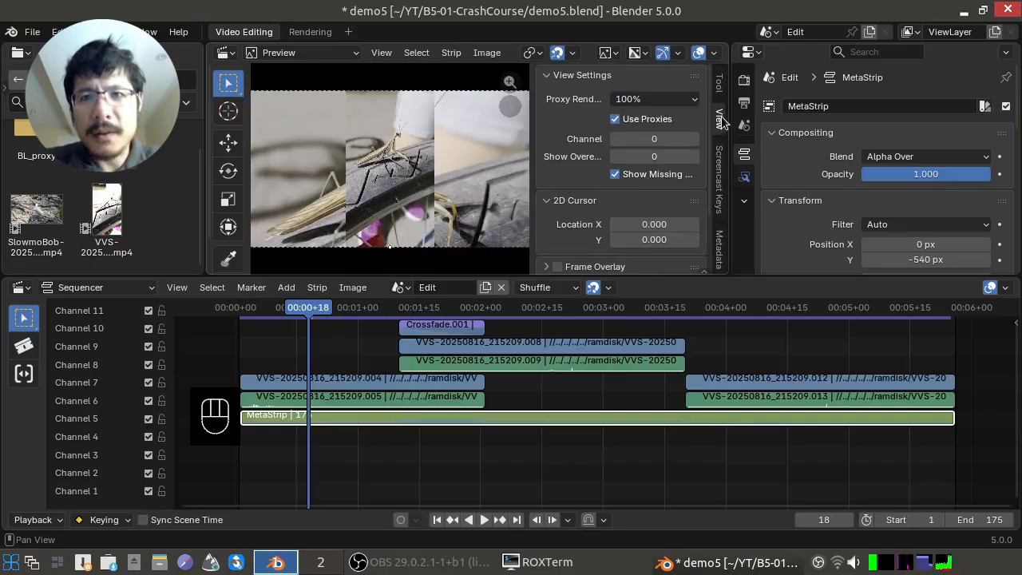
key(n)
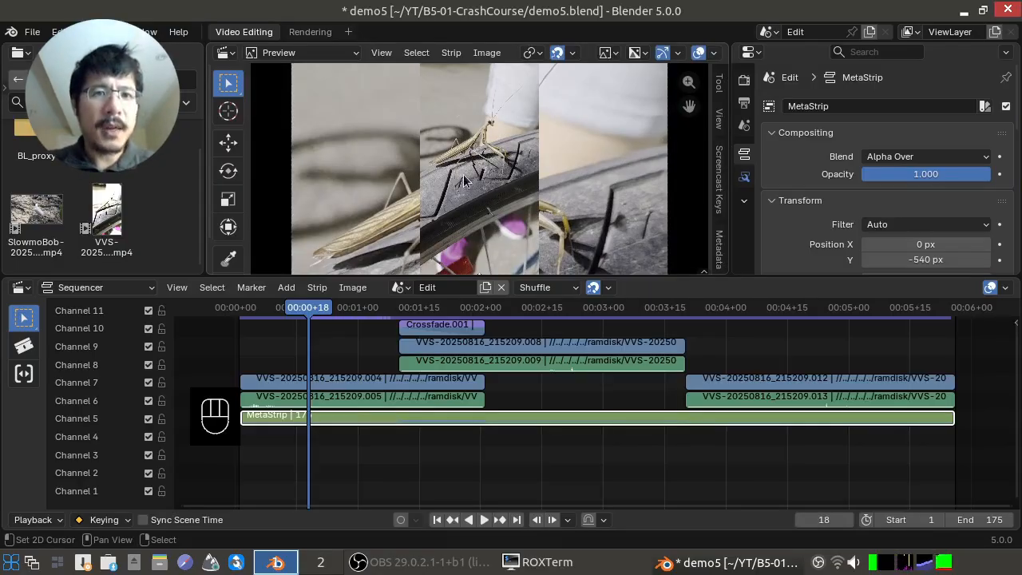
Mute the duplicated first clip in channel 7 together with its connected sound strip
click(485, 137)
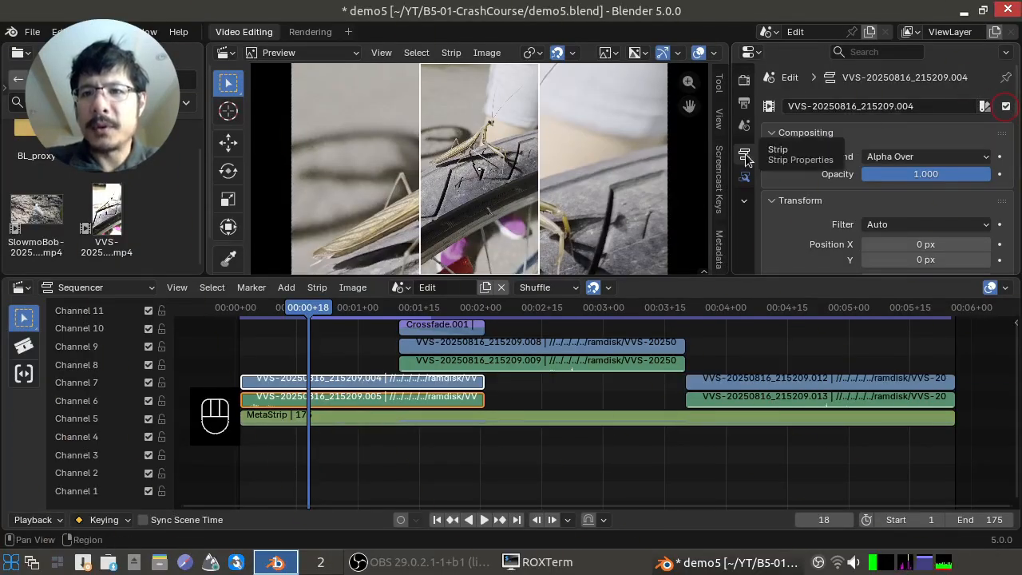
click(1005, 107)
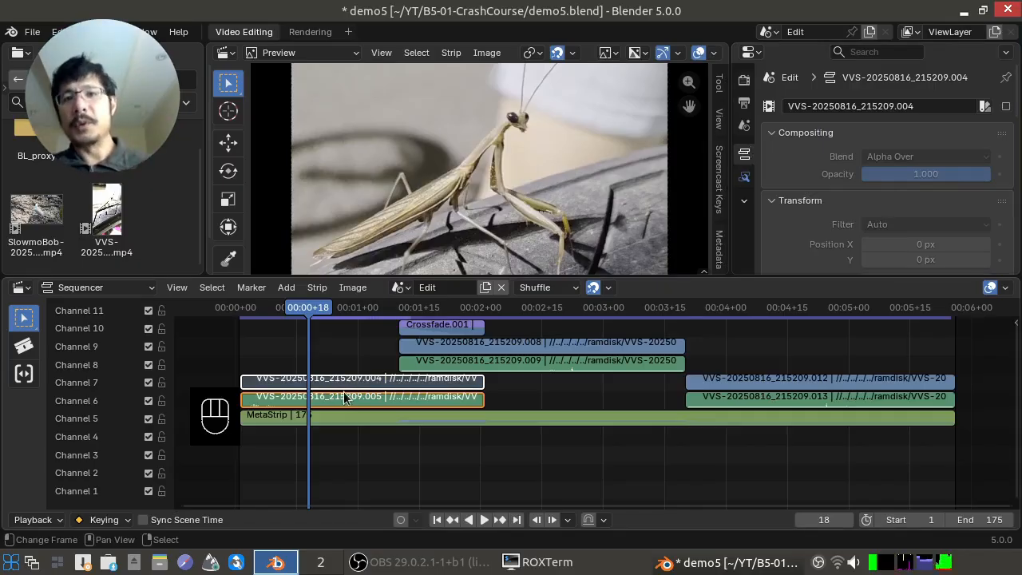
click(1007, 109)
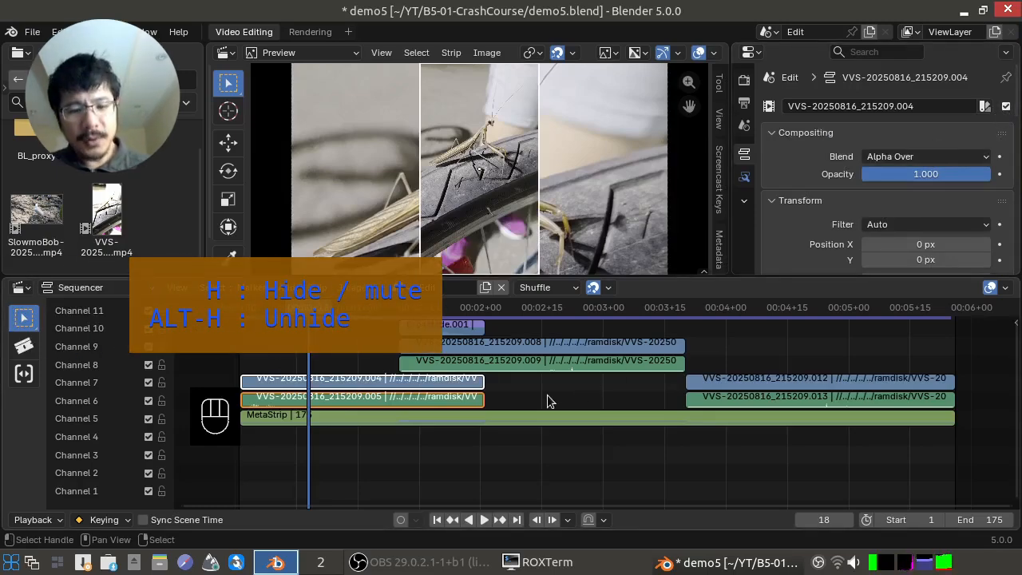
key(h)
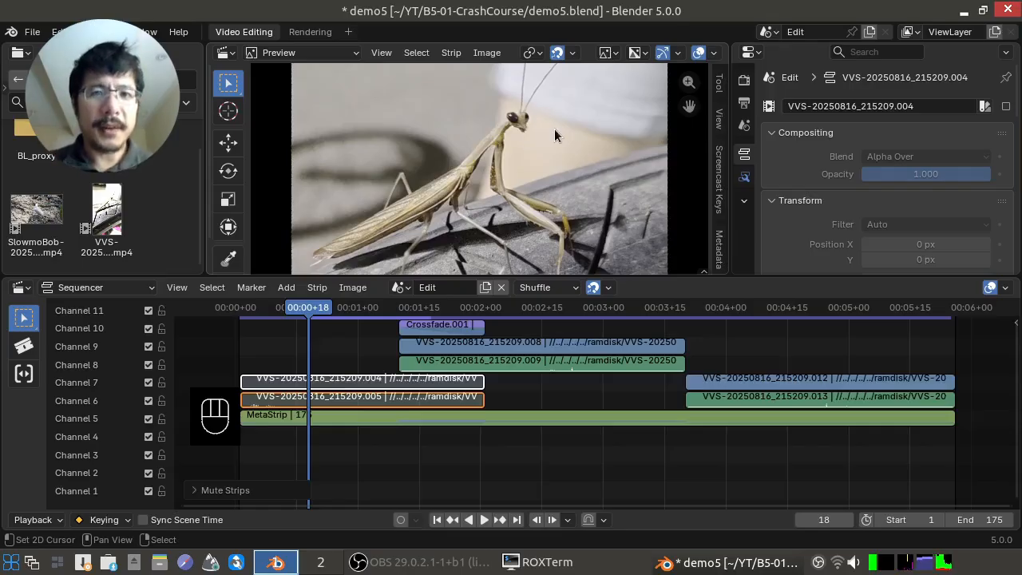
Move the MetaStrip down to Channel 1 without shifting it in time
click(468, 164)
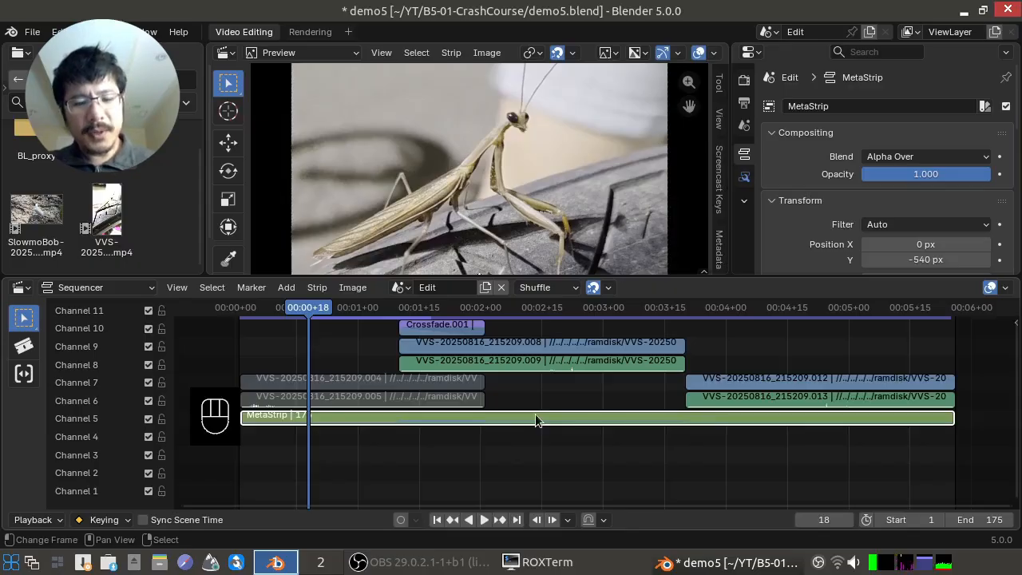
key(g)
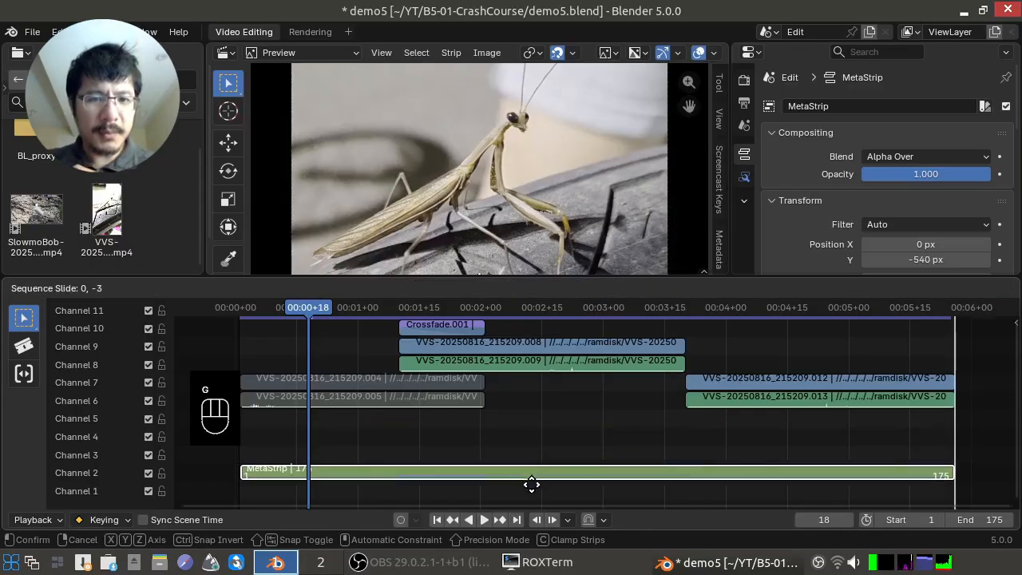
click(531, 491)
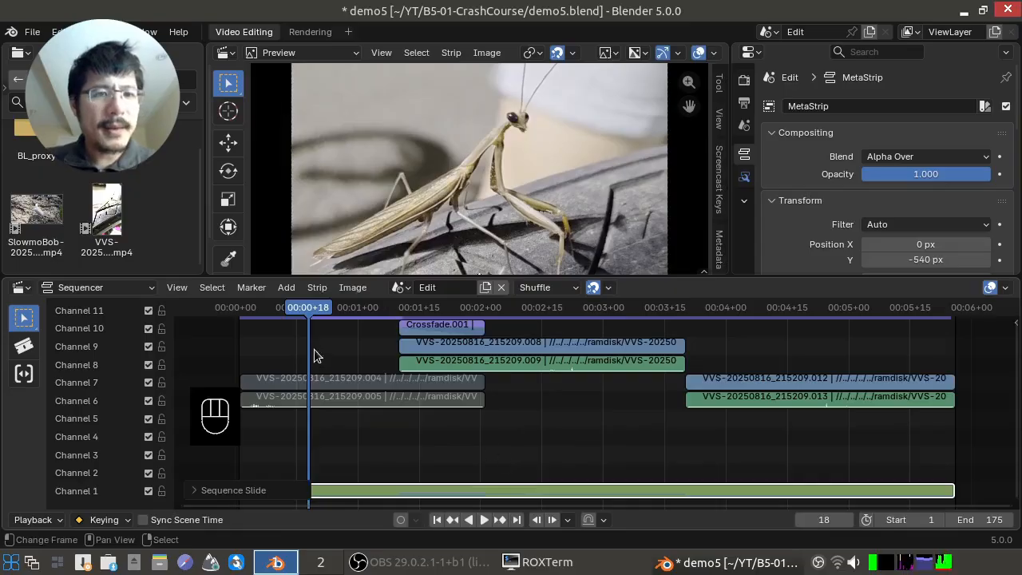
Add a Gaussian Blur effect strip to the MetaStrip
click(285, 287)
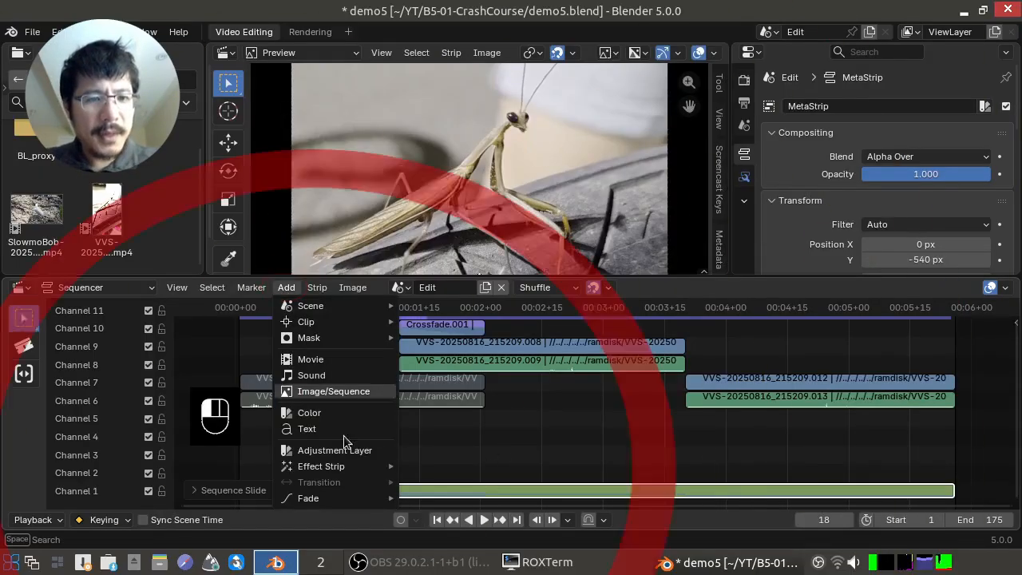
mouse_move(352, 465)
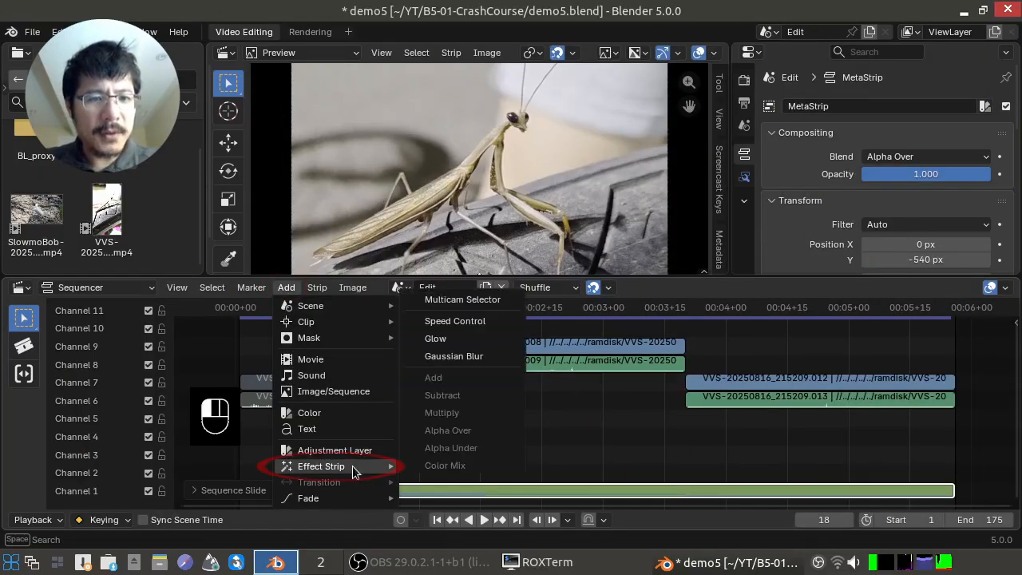
click(483, 357)
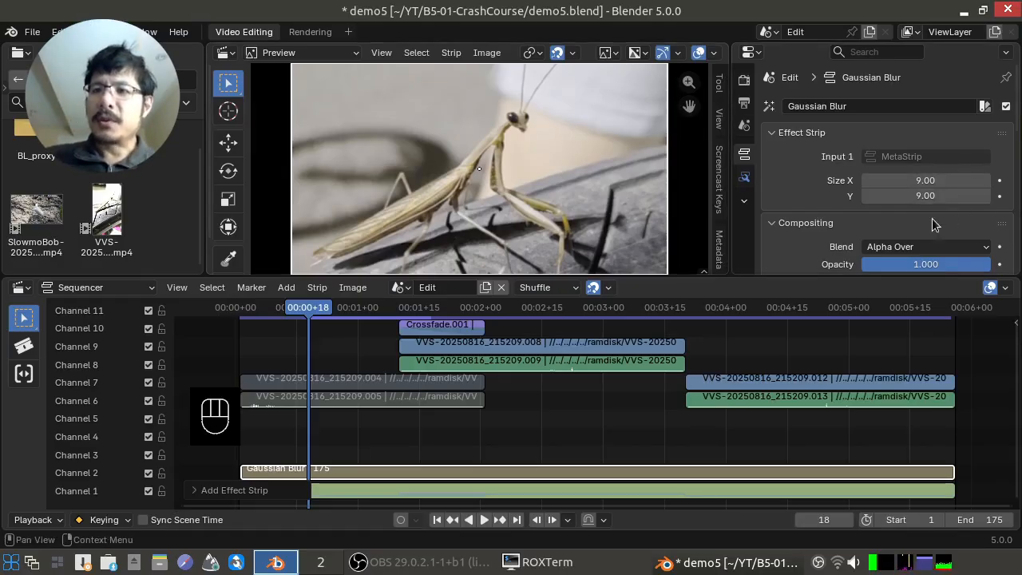
Set the Gaussian Blur size to 18 in both X and Y
click(948, 181)
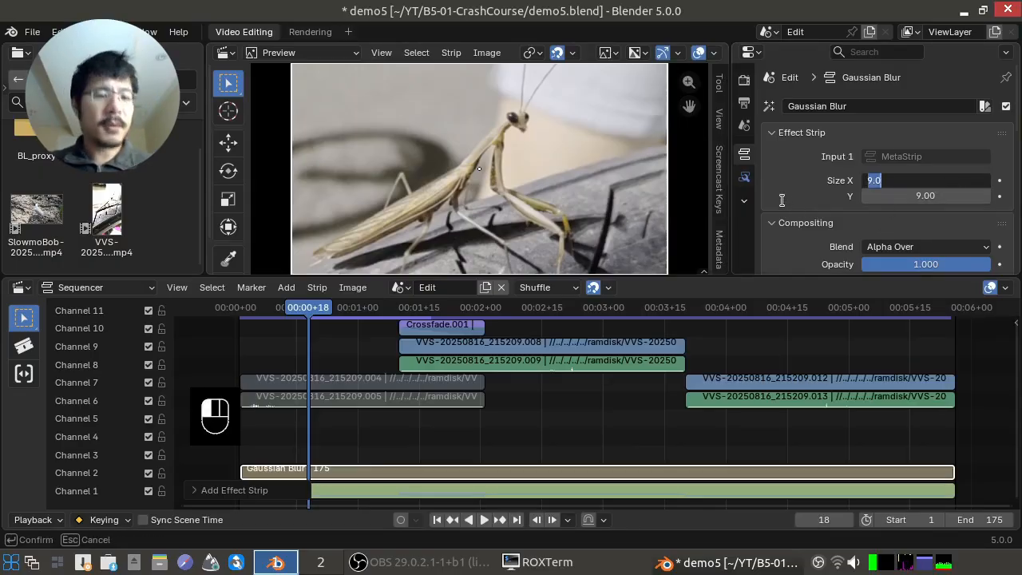
text(18)
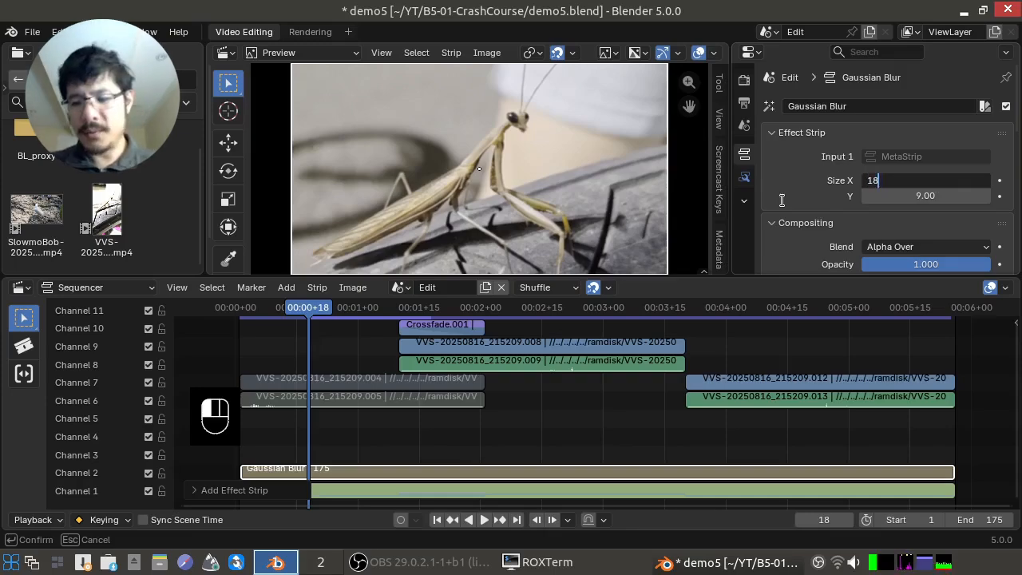
key(Return)
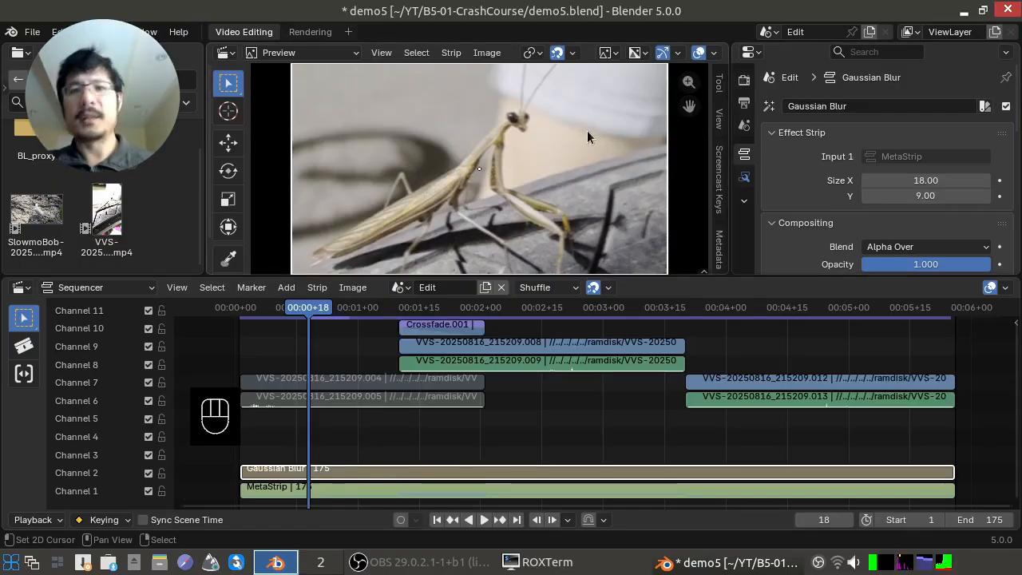
click(947, 197)
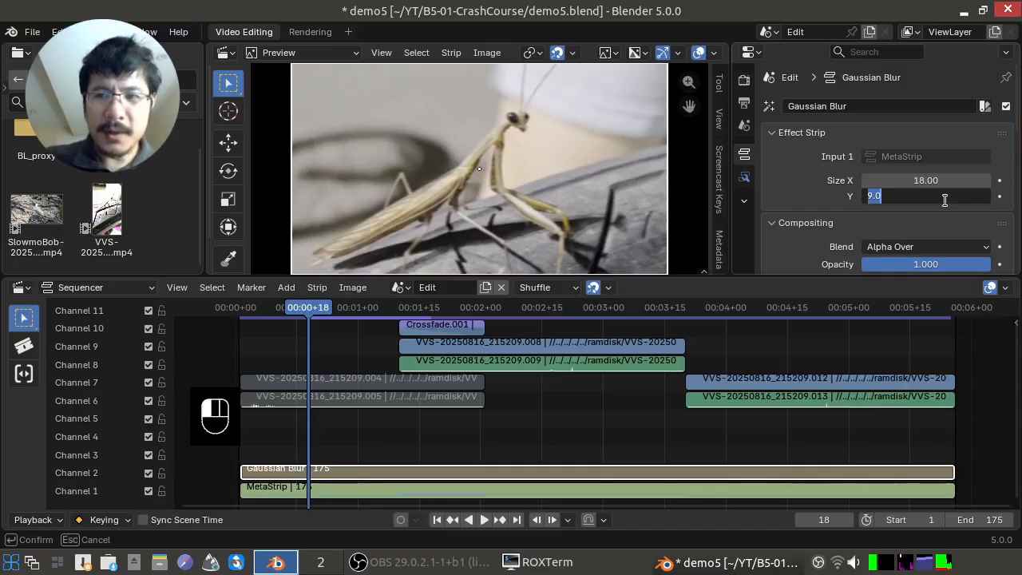
text(9*2)
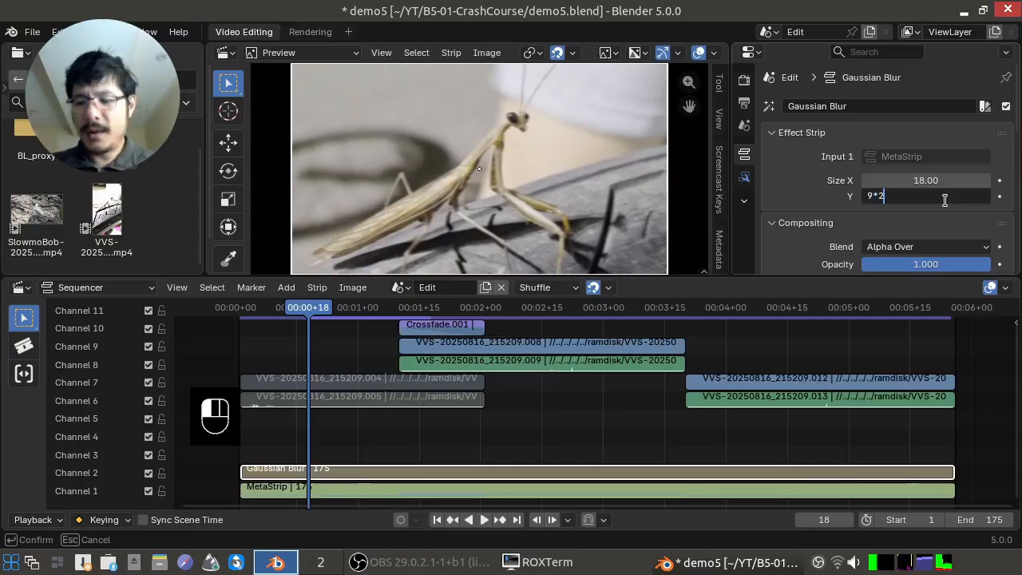
key(Return)
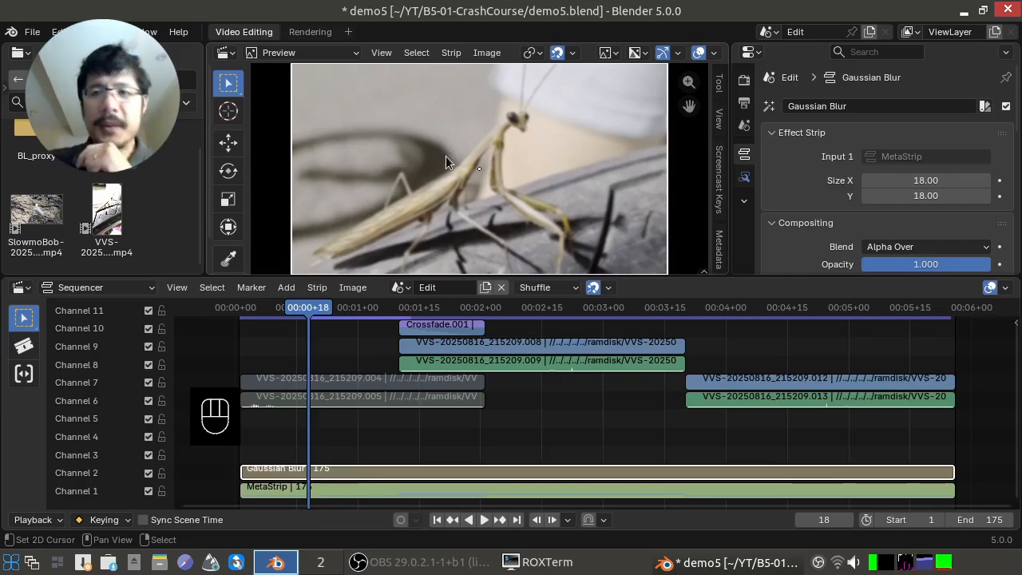
Unmute the first video strip, VVS-20250816_215209.004, on Channel 7
click(346, 381)
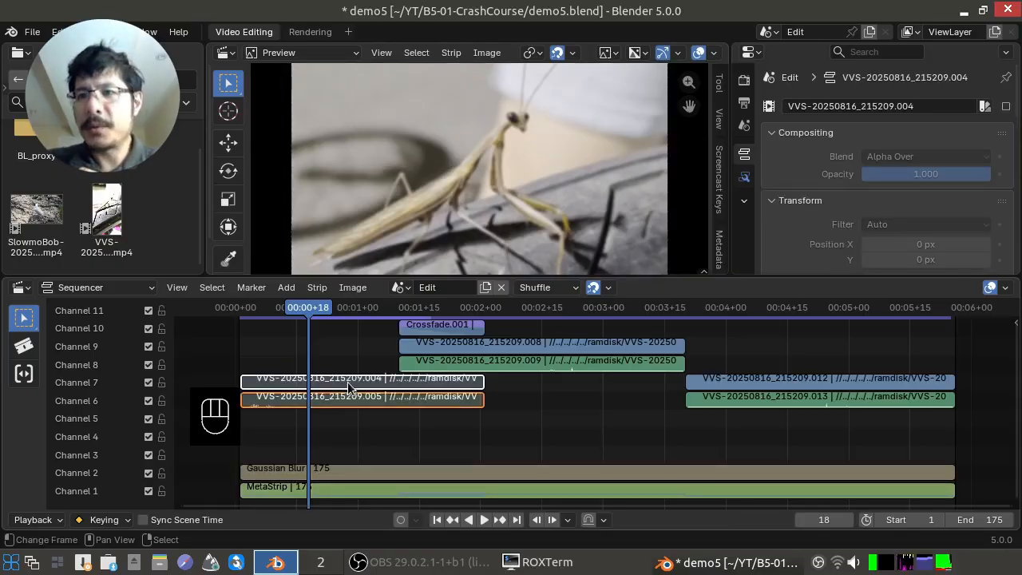
click(1006, 106)
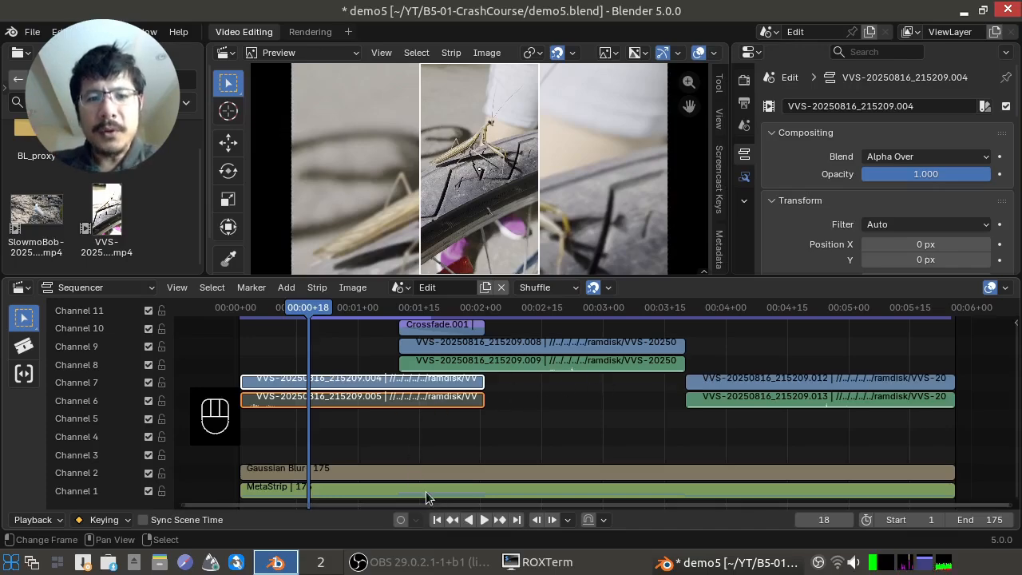
click(587, 490)
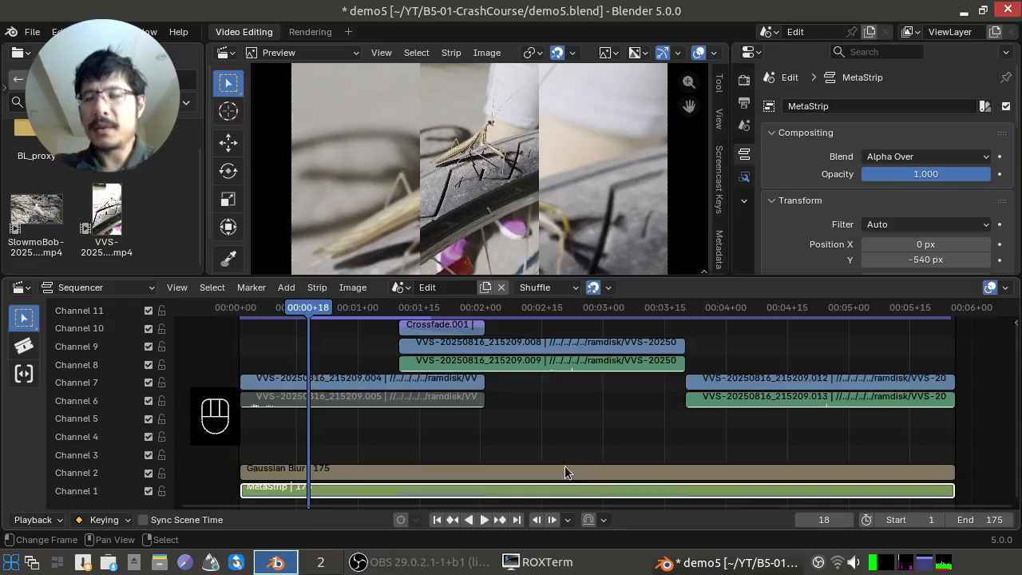
click(414, 400)
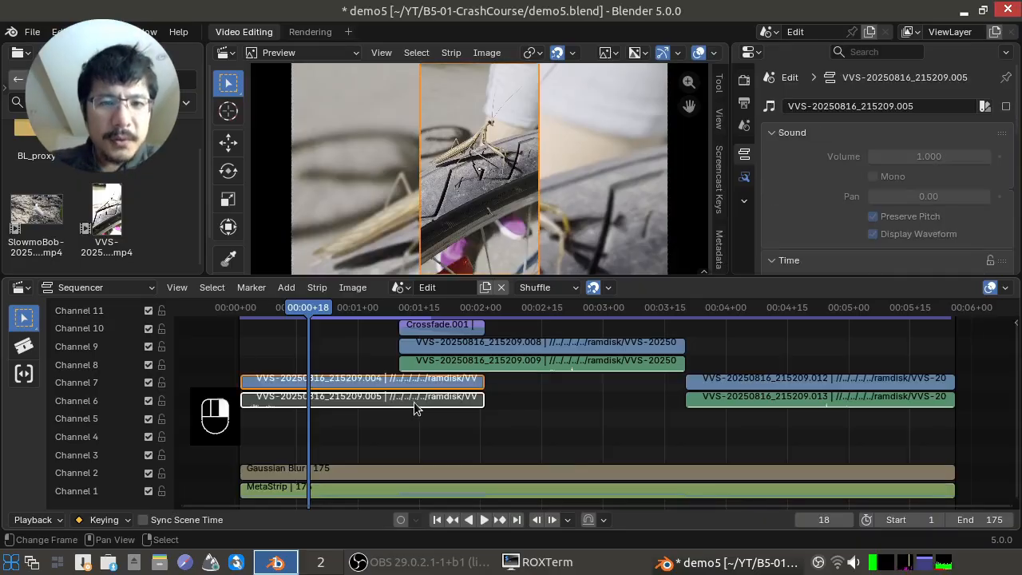
click(529, 366)
click(742, 401)
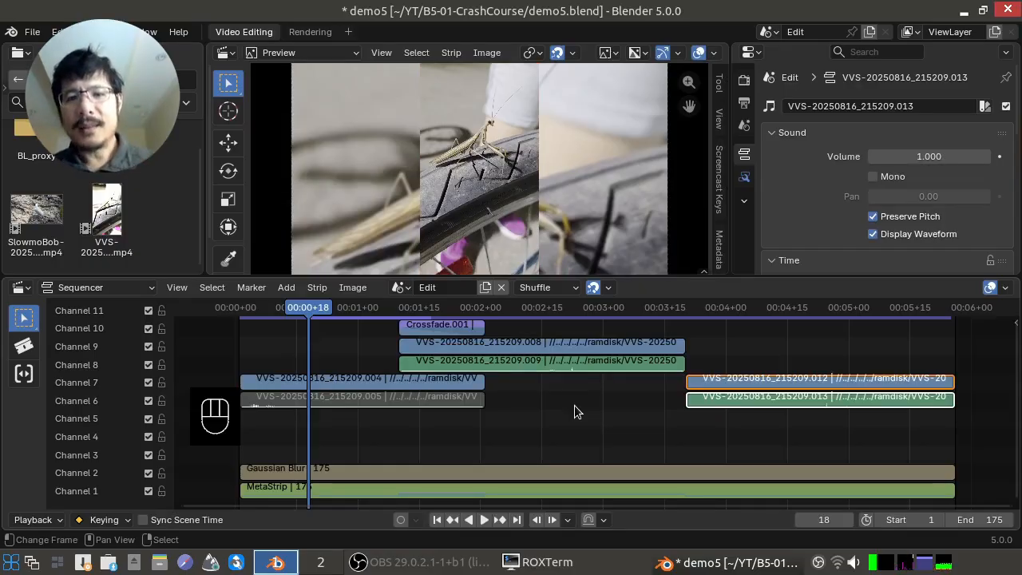
click(606, 365)
click(383, 400)
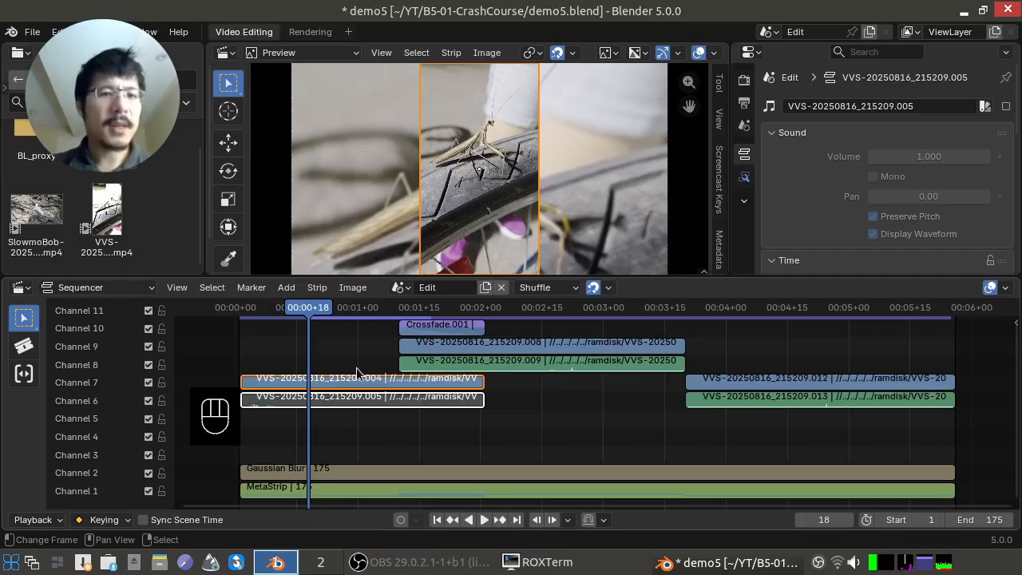
Disconnect the middle clip's sound strip on Channel 8 from its video strip on Channel 9
click(559, 365)
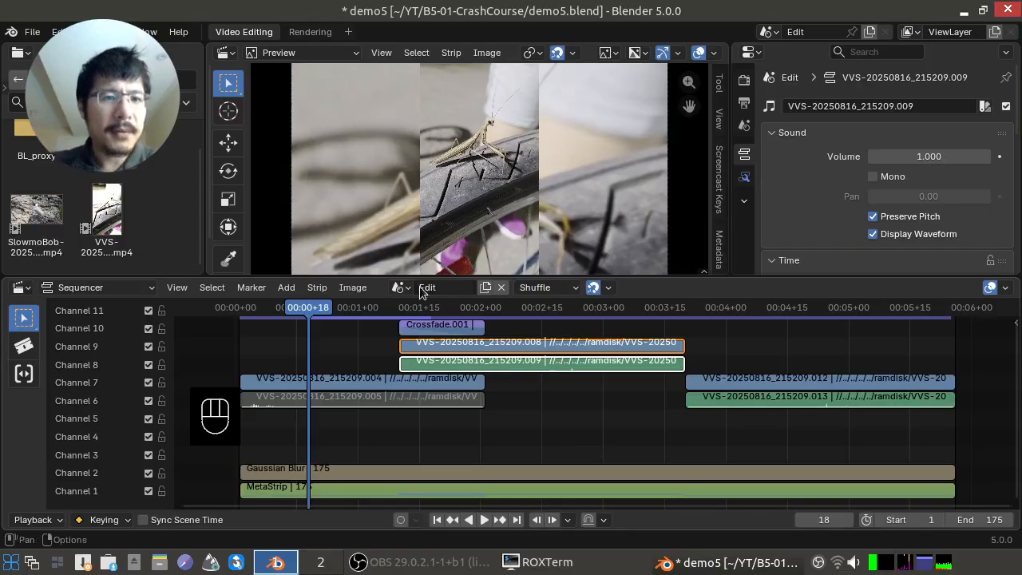
click(317, 287)
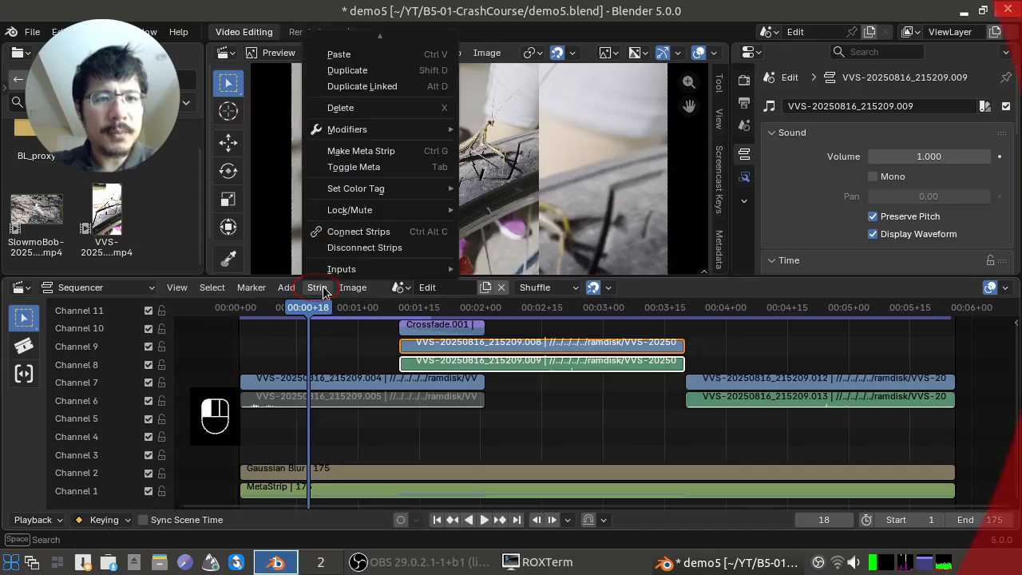
click(402, 247)
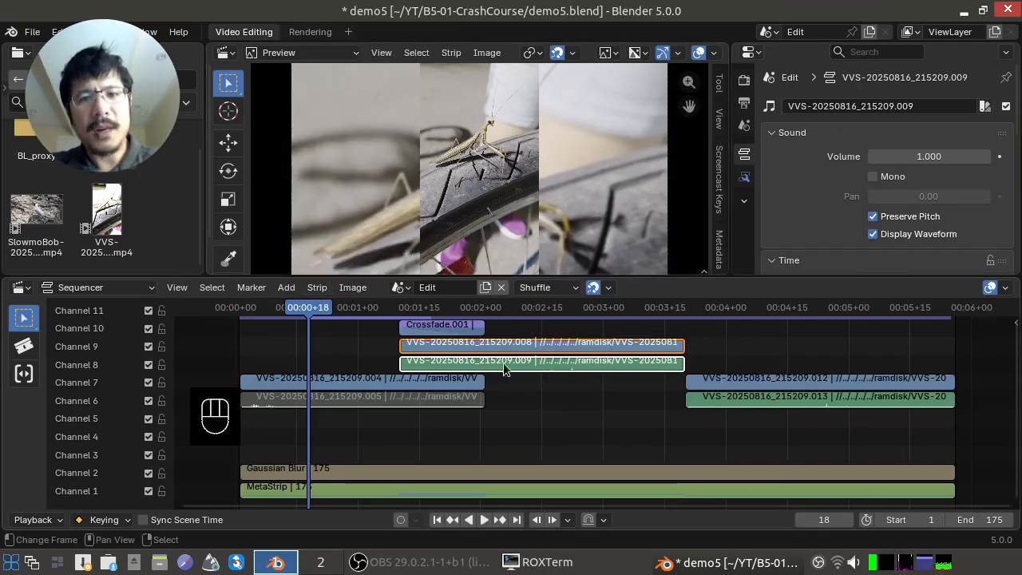
Delete only the middle clip's sound strip, VVS-20250816_215209.009, keeping its video strip
click(543, 364)
click(543, 344)
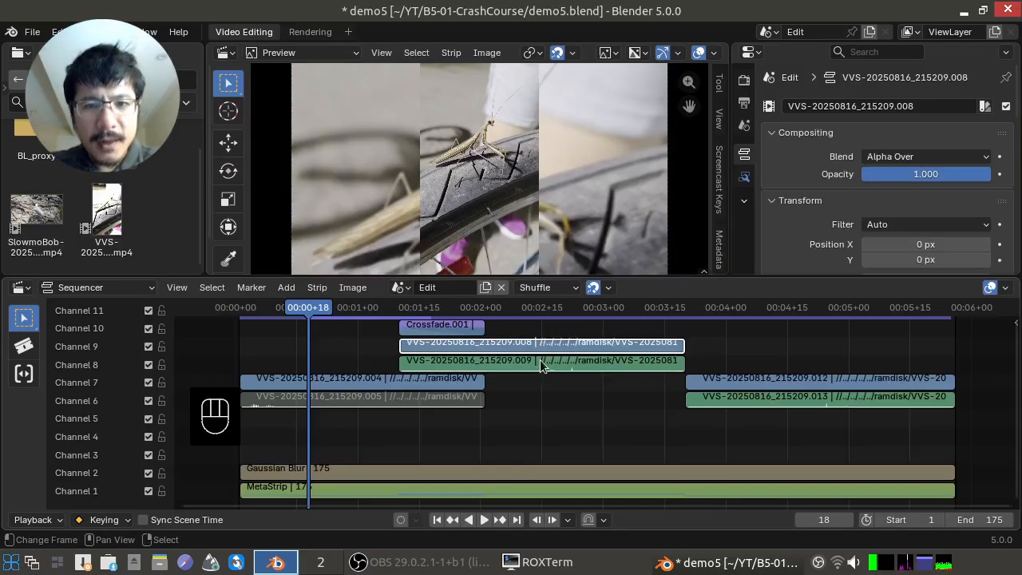
click(541, 363)
click(543, 343)
click(538, 364)
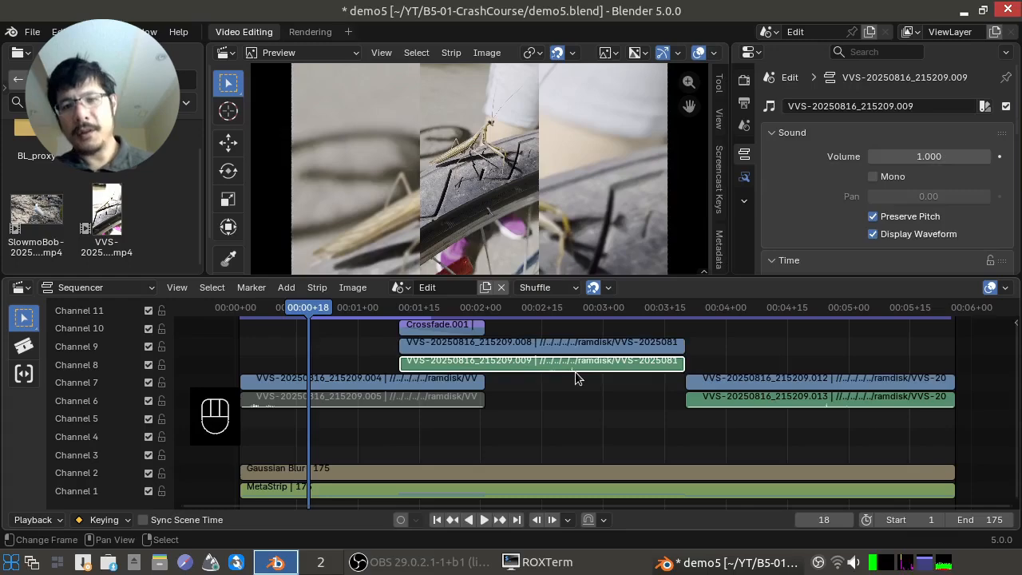
key(x)
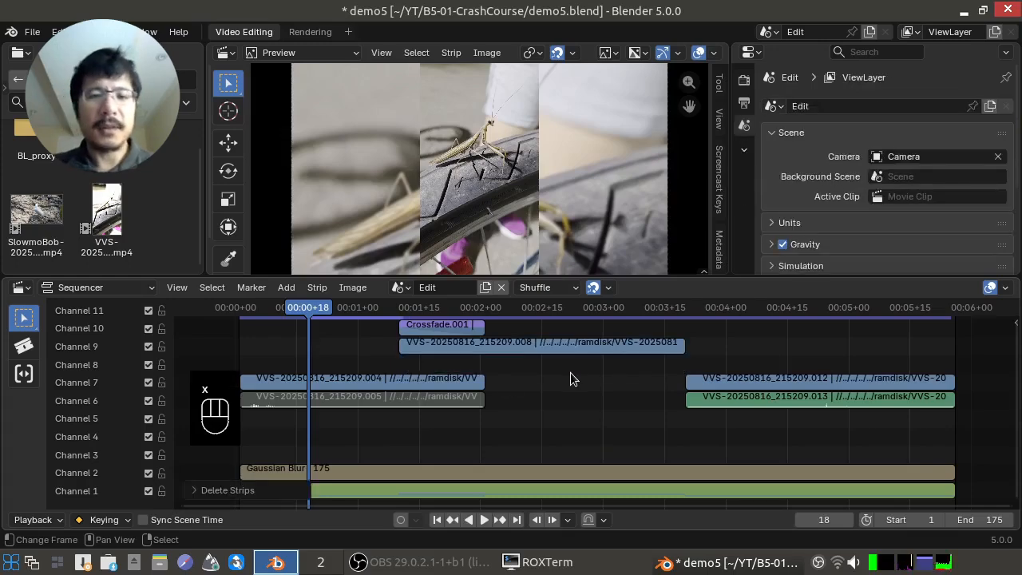
Disconnect the video and sound strips of both the first and the last clip on Channels 6 and 7
click(400, 382)
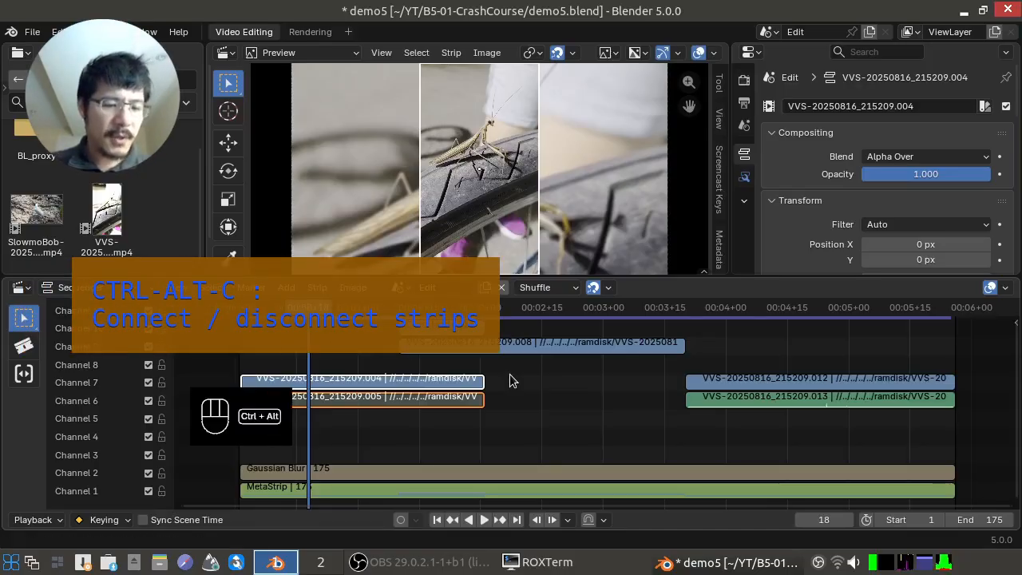
key(ctrl+alt+c)
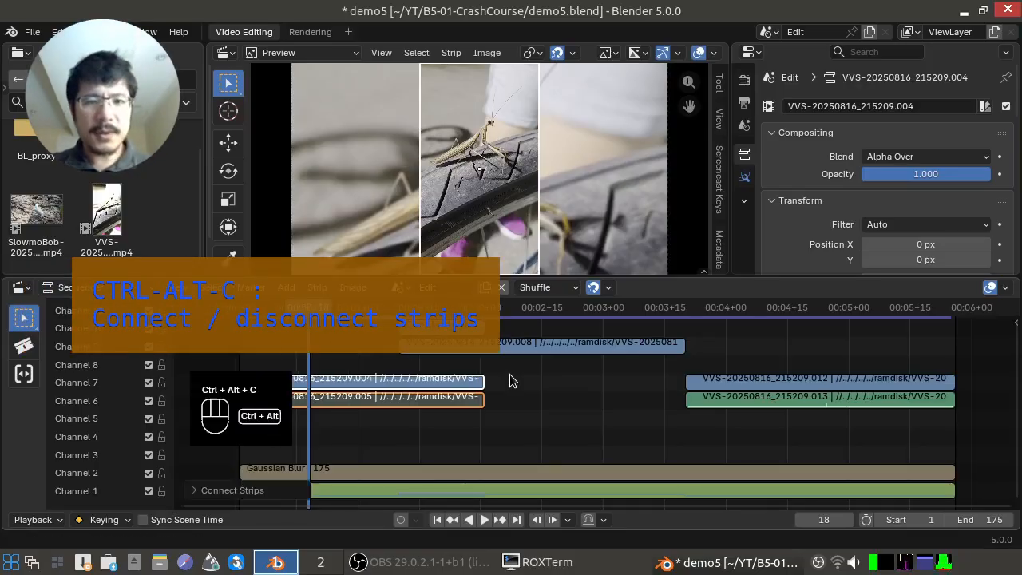
click(789, 382)
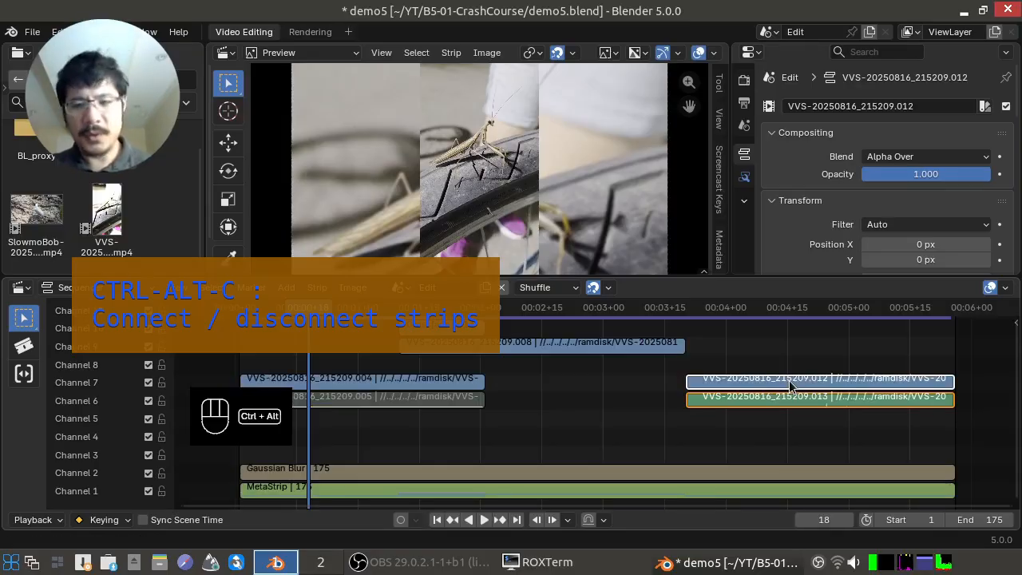
key(ctrl+alt+c)
Delete the first and last clips' sound strips, VVS-20250816_215209.005 and .013, from Channel 6
right_click(752, 396)
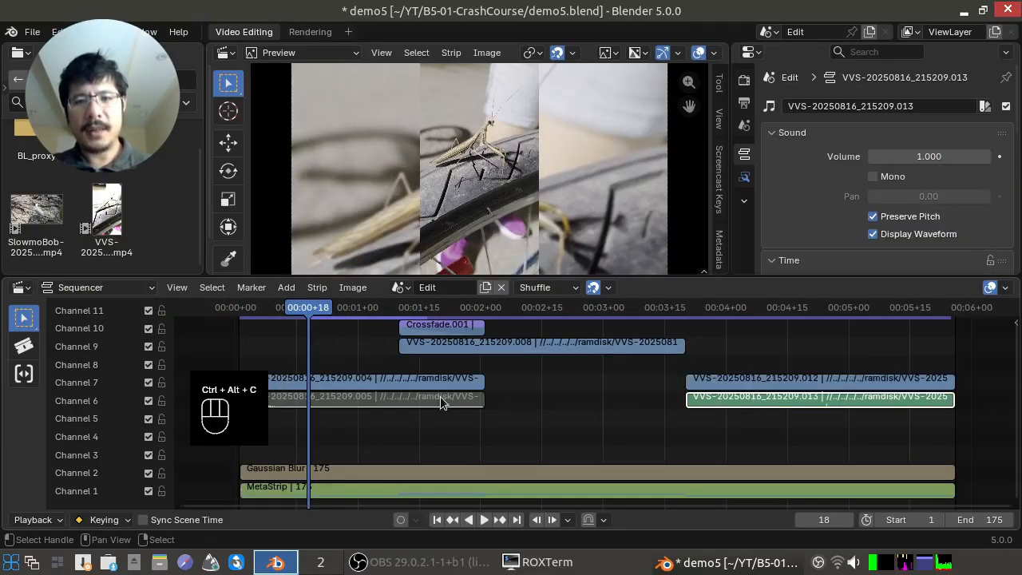
shift+right_click(407, 399)
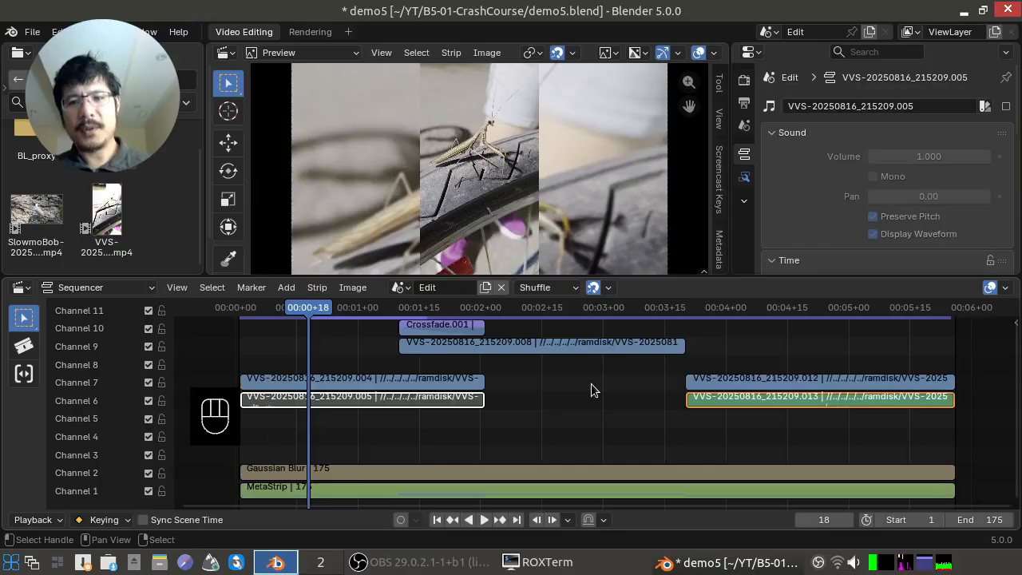
key(x)
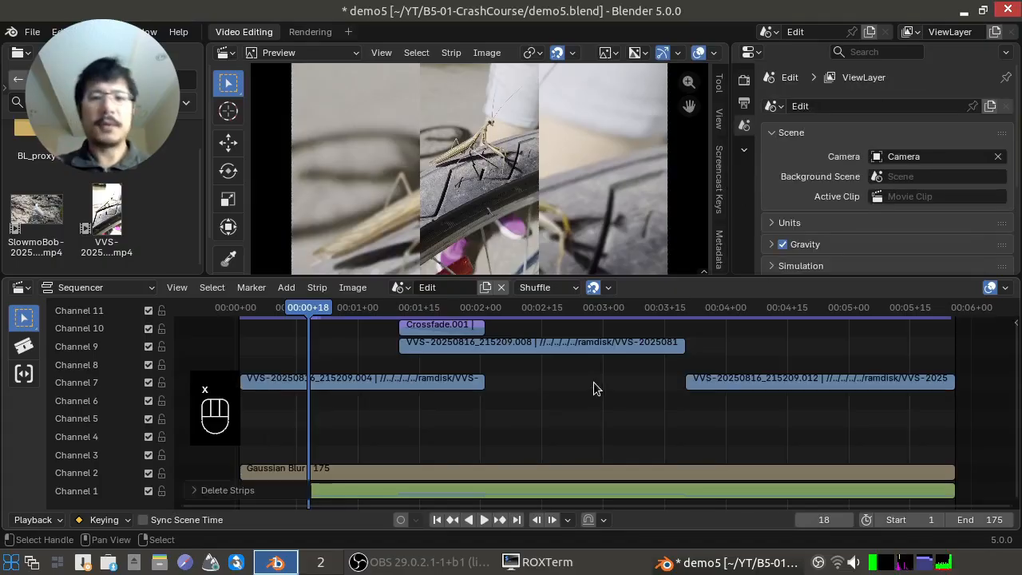
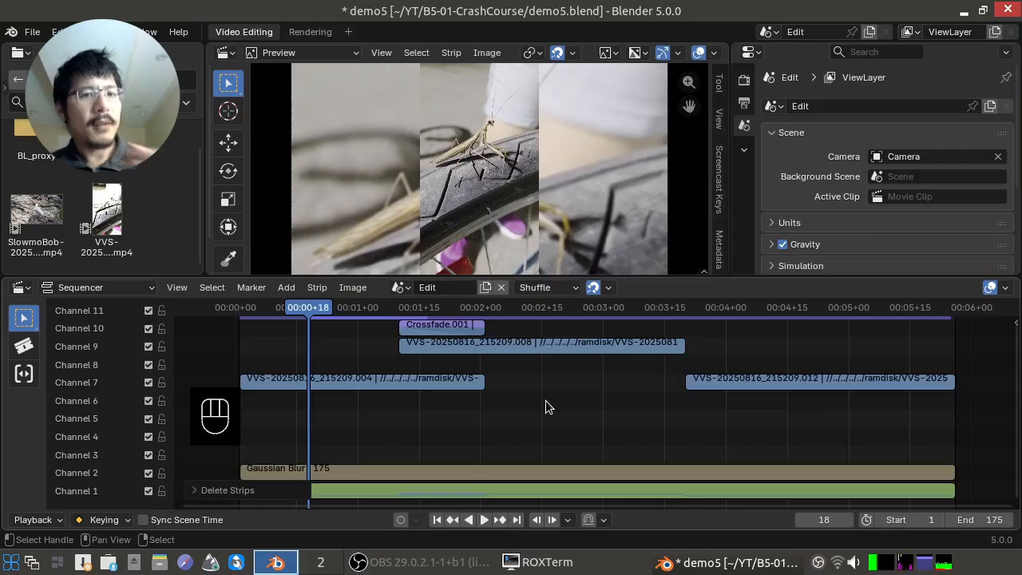
Add a Color strip on Channel 5, starting at frame 1 in line with the start of the first clip
click(287, 287)
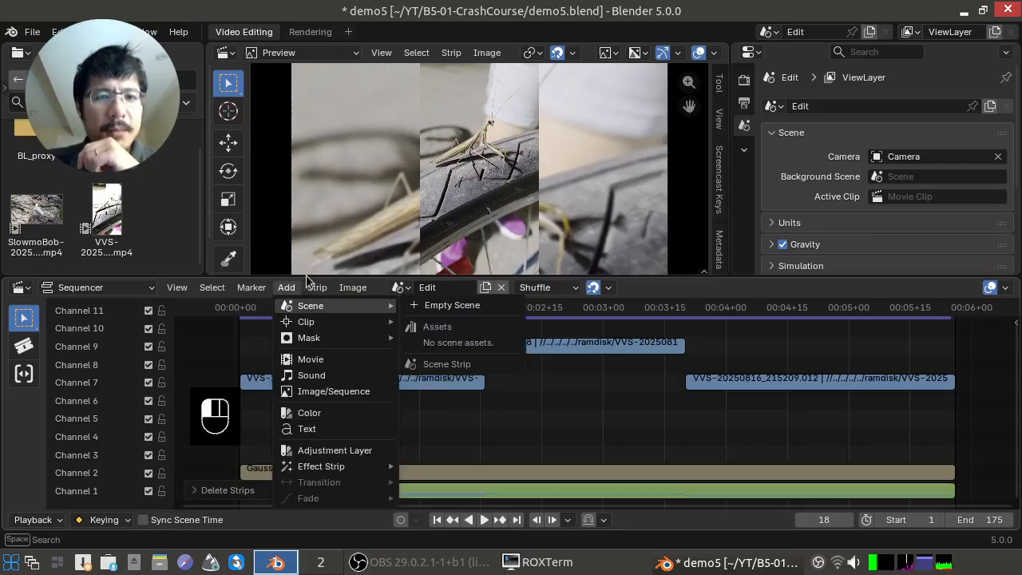
click(289, 286)
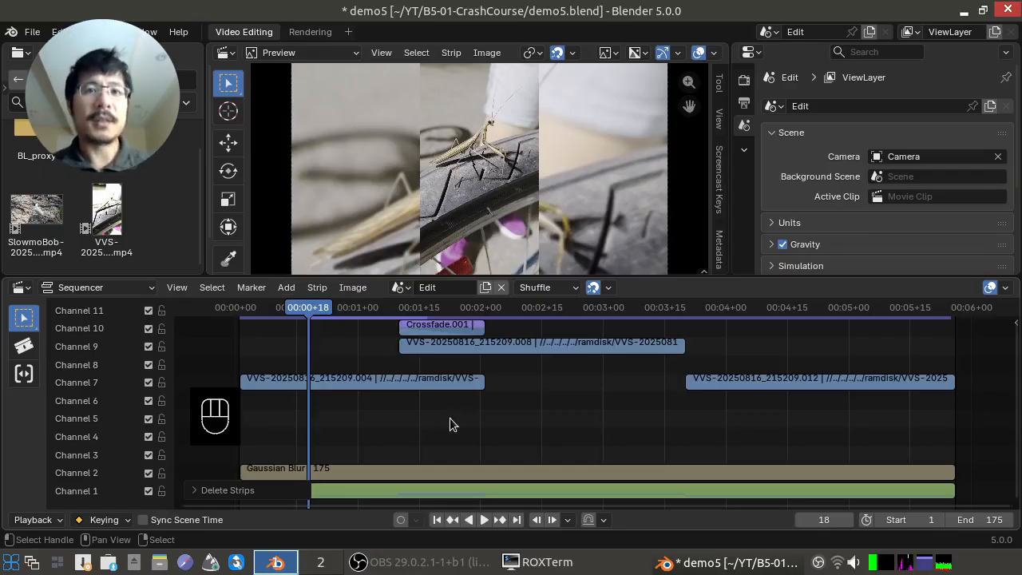
key(shift+a)
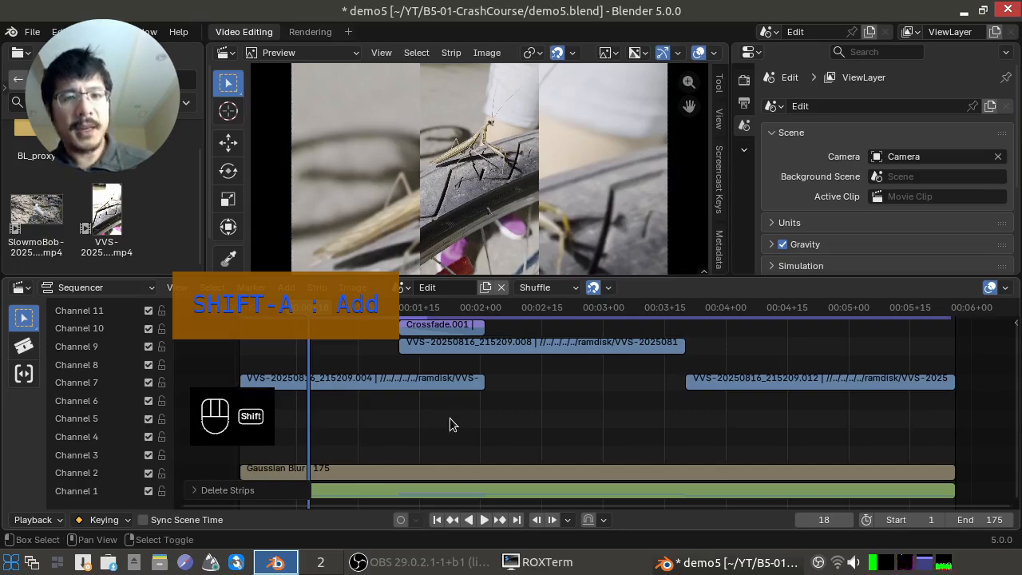
key(shift+a)
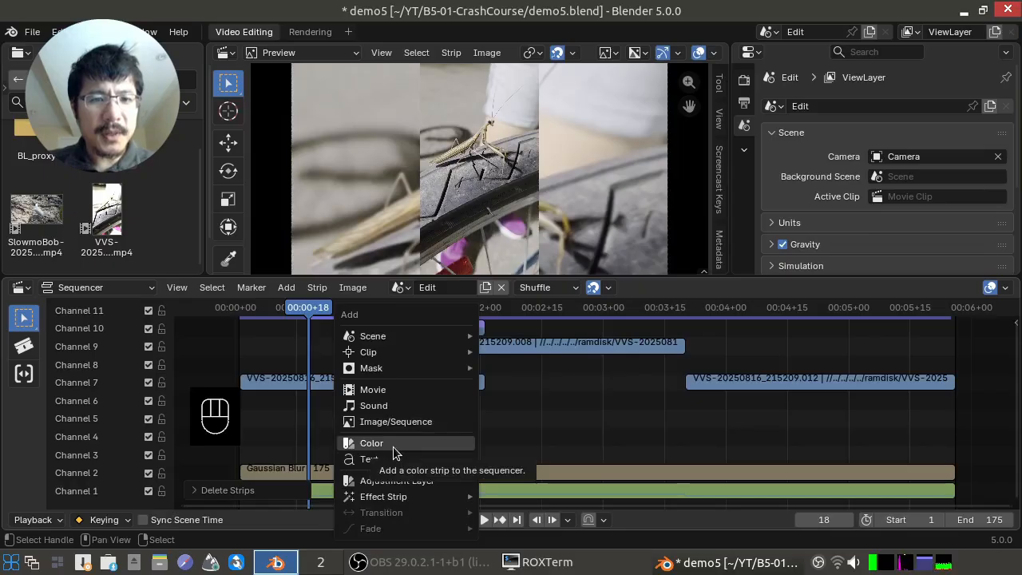
click(421, 444)
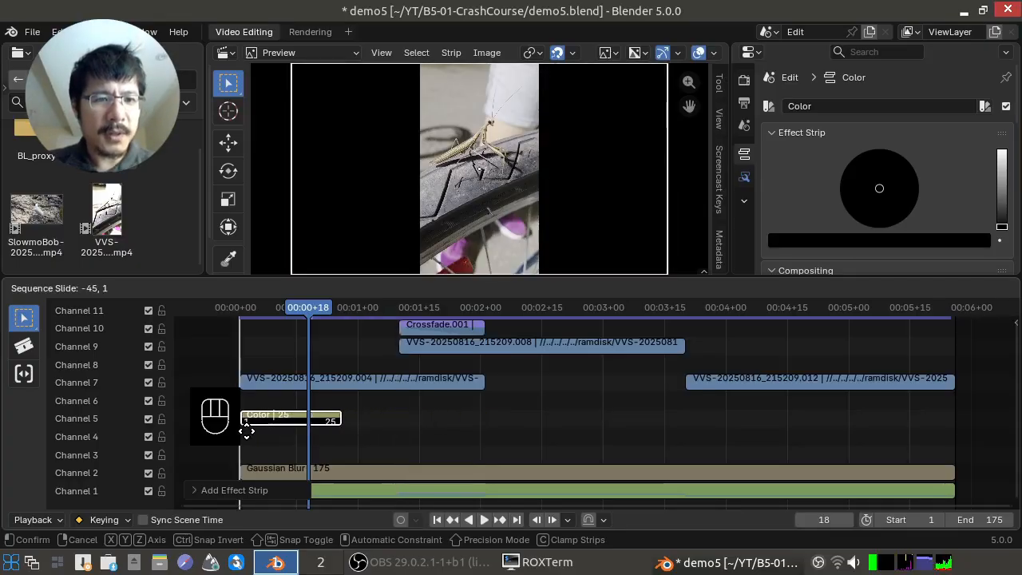
click(247, 427)
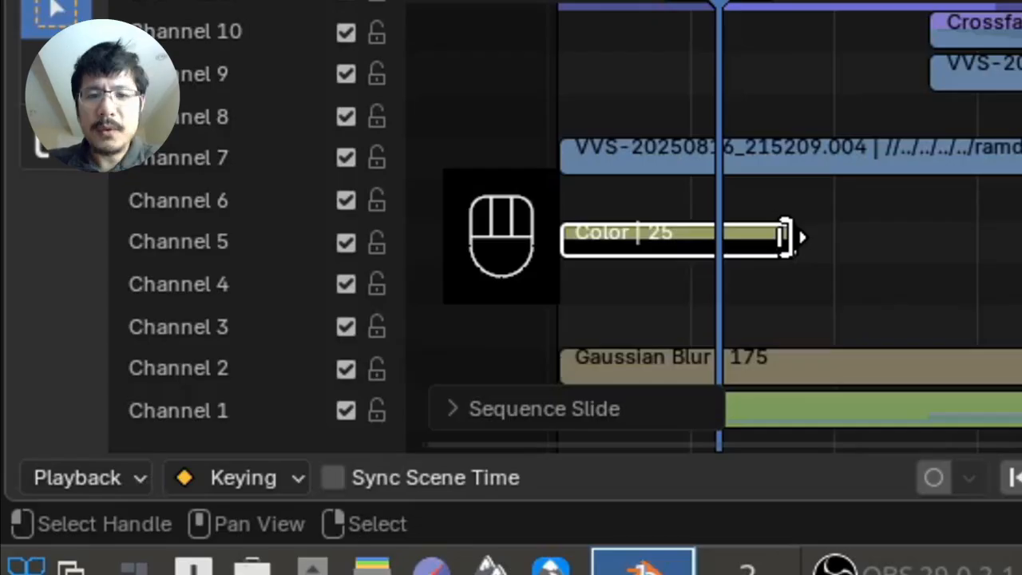
Extend the end of the Color strip so its duration is 175 frames, the full length of the edit
drag(787, 237, 1021, 254)
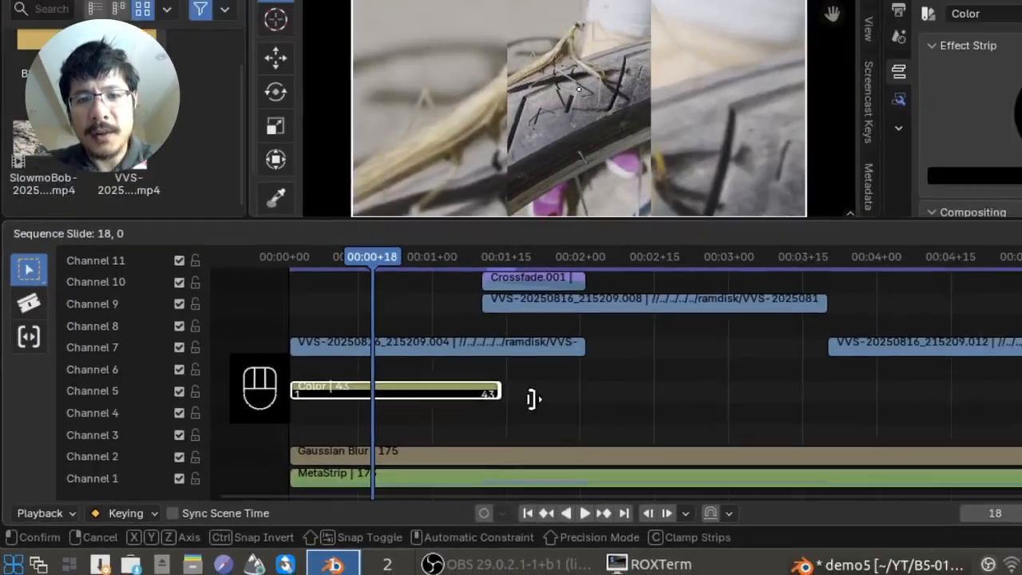
drag(534, 399, 1000, 386)
drag(828, 414, 945, 421)
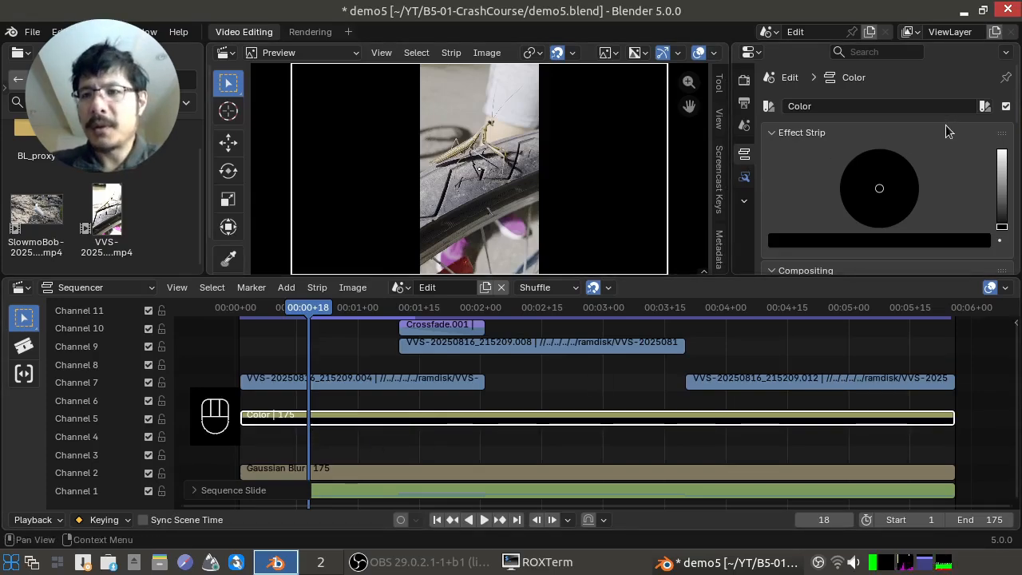
scroll(940, 132, down, 1)
scroll(940, 129, down, 12)
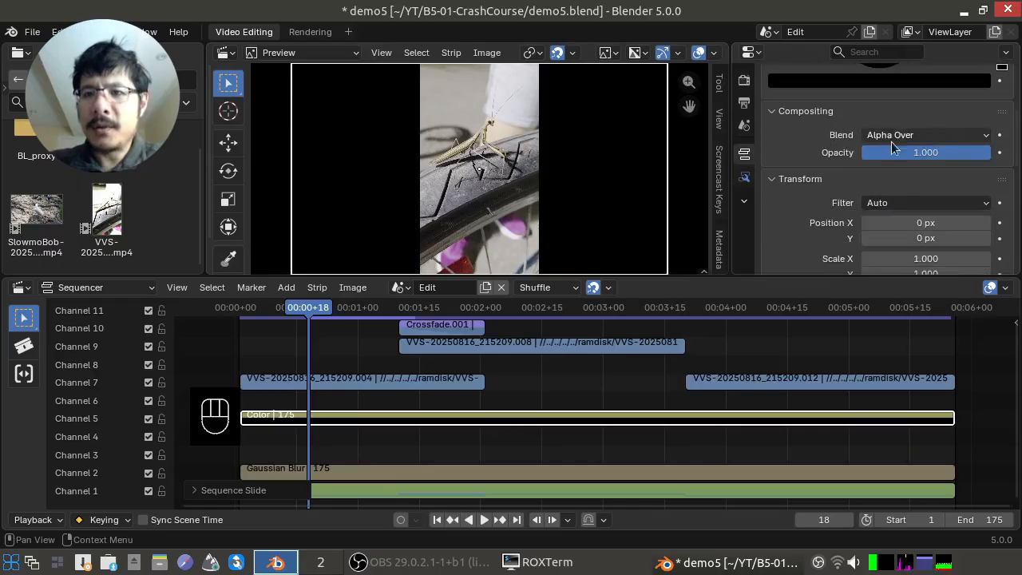
scroll(820, 171, down, 3)
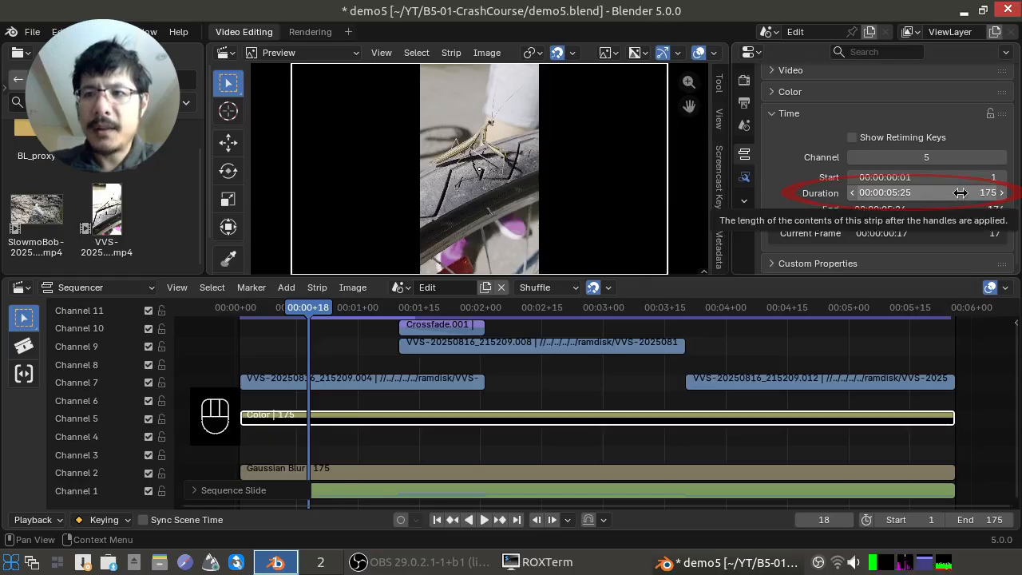
click(961, 192)
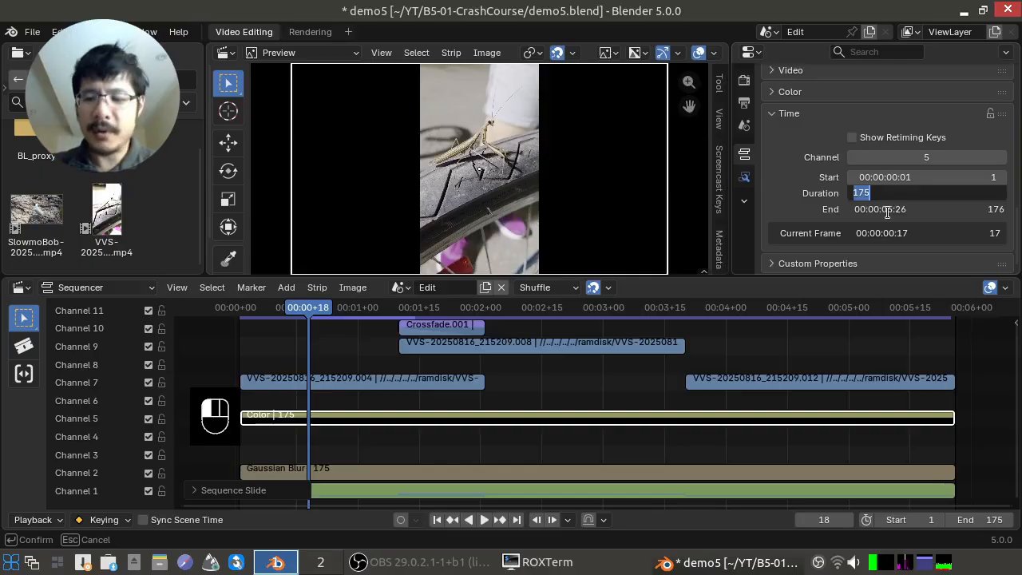
key(Return)
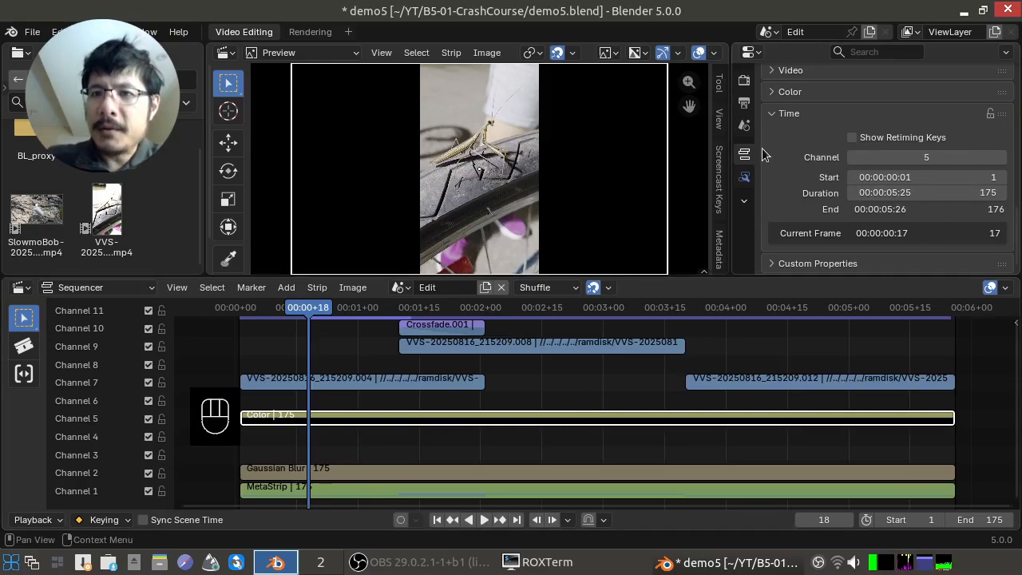
Raise the Color strip's brightness to full and pick a bright pink, about #FF55F7
scroll(801, 171, up, 12)
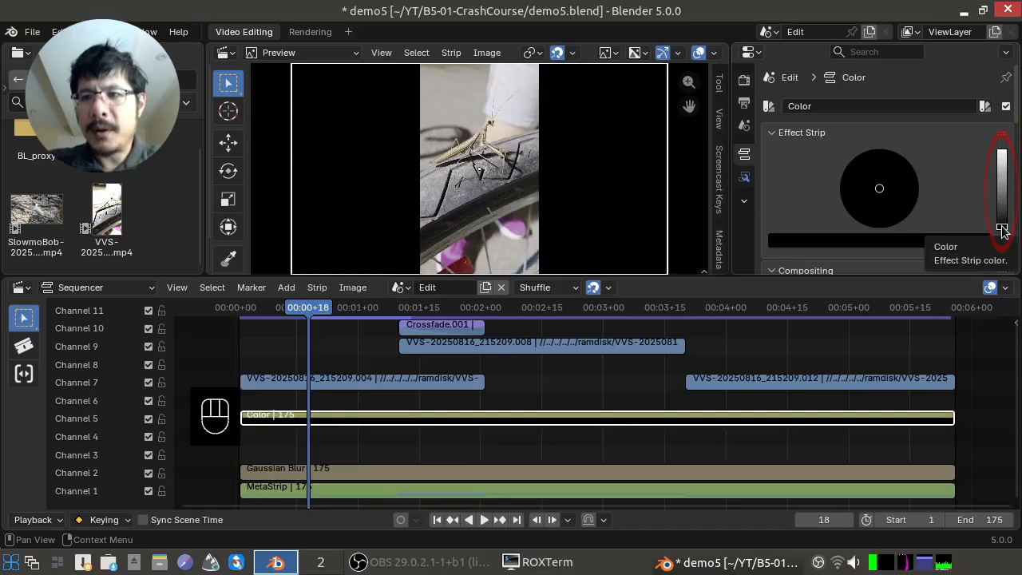
drag(1003, 231, 944, 145)
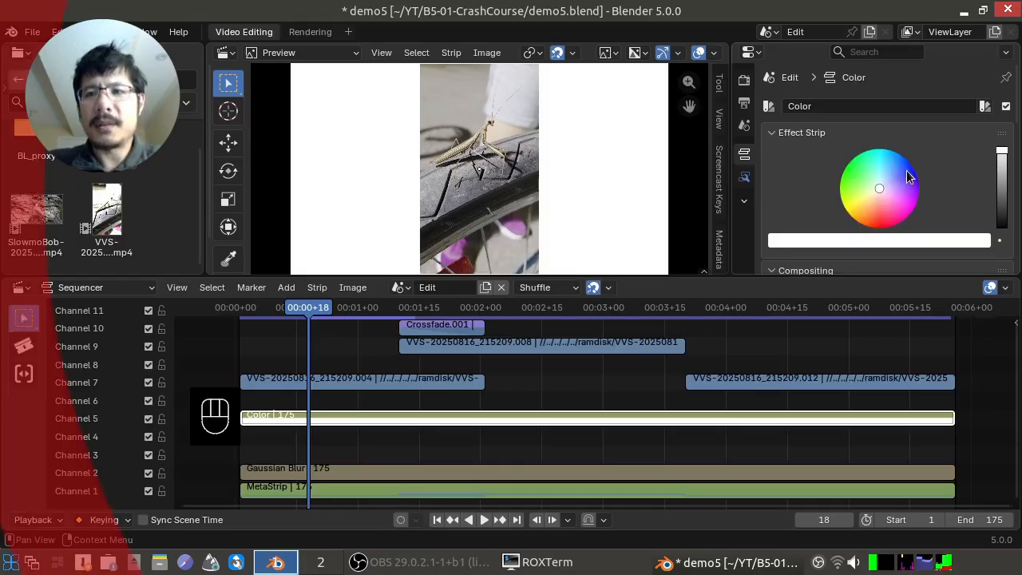
drag(890, 190, 911, 210)
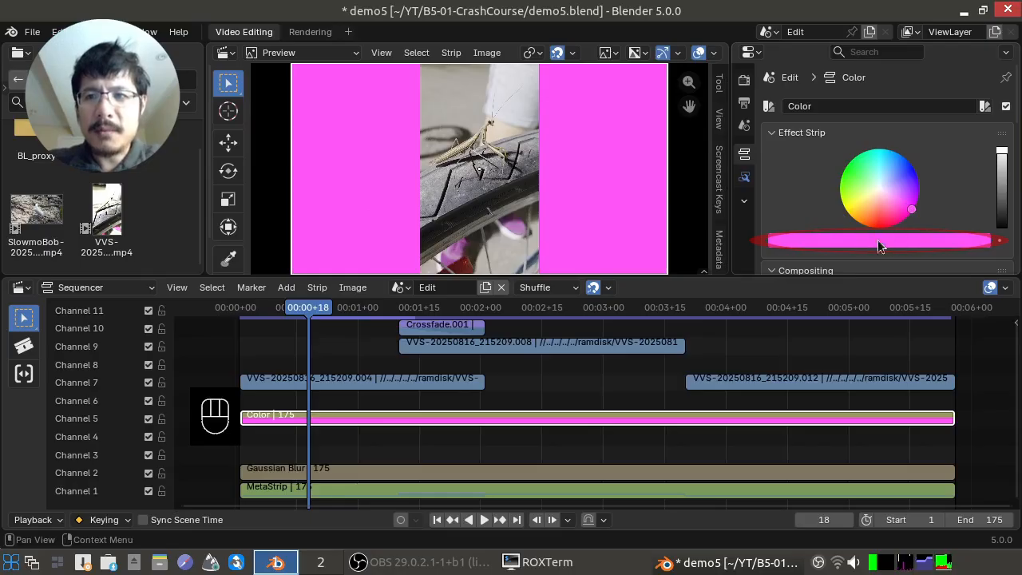
Sample the dark grey of the interface background with the eyedropper as the Color strip's colour
mouse_move(895, 237)
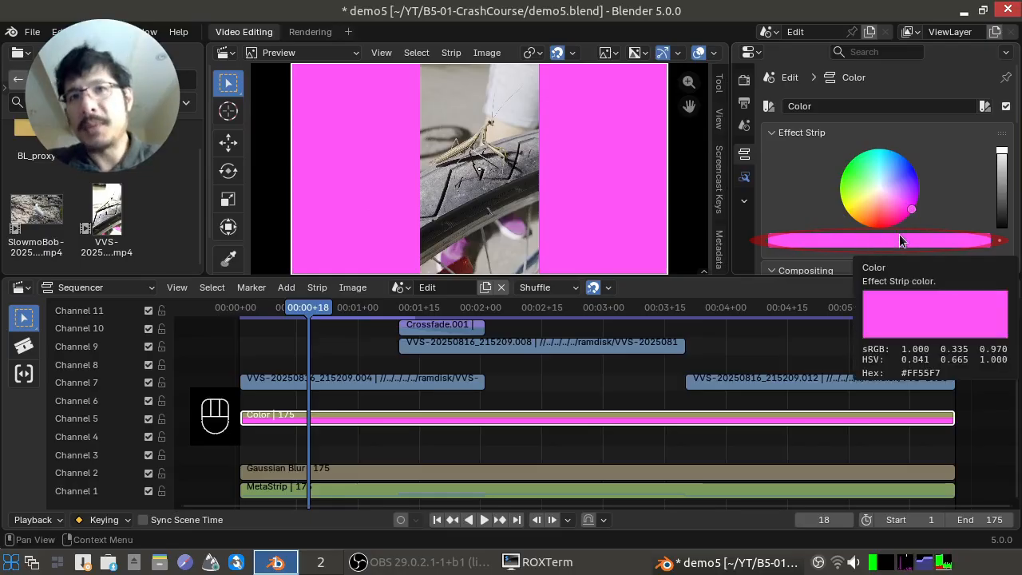
click(895, 237)
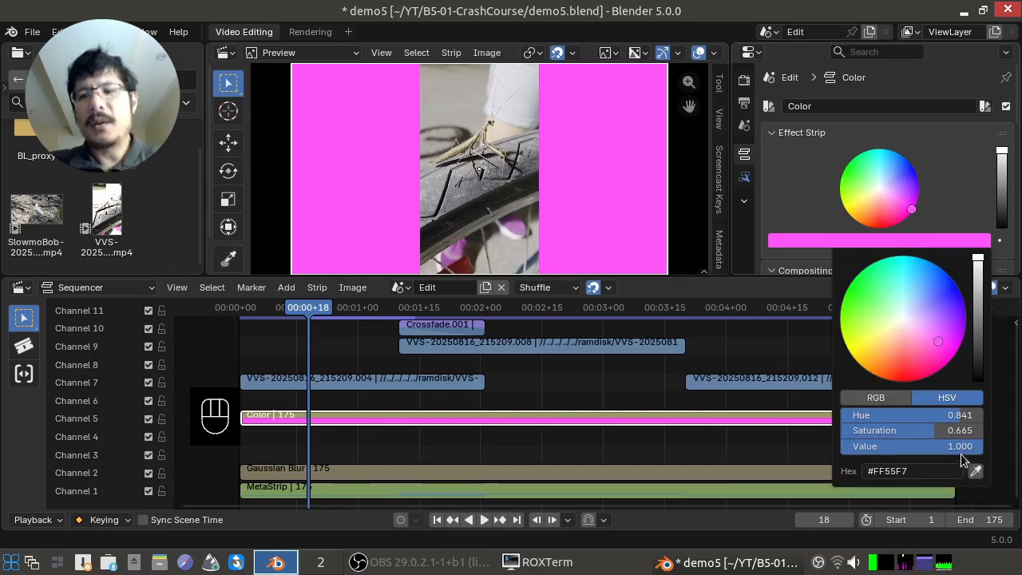
click(975, 473)
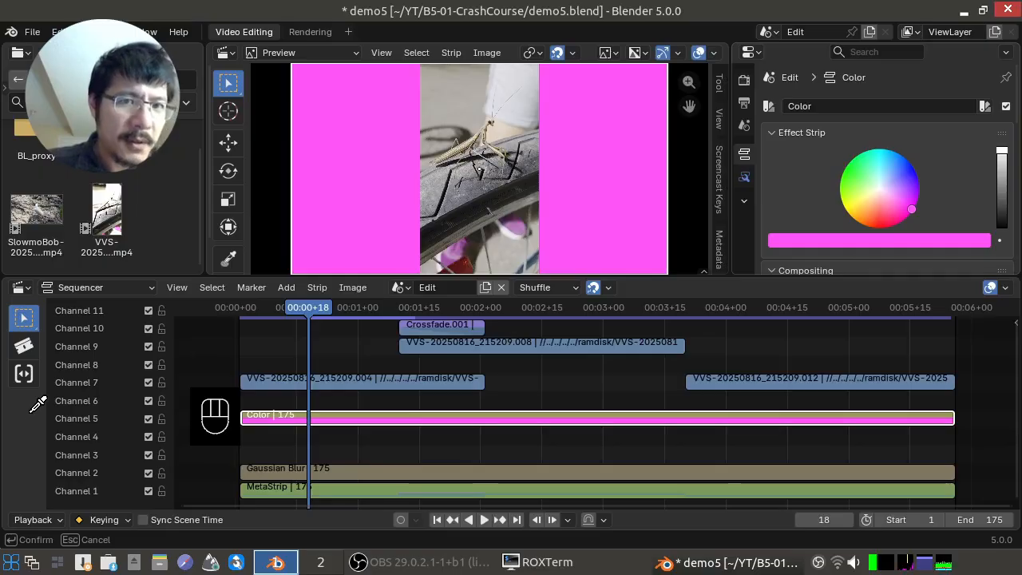
click(31, 413)
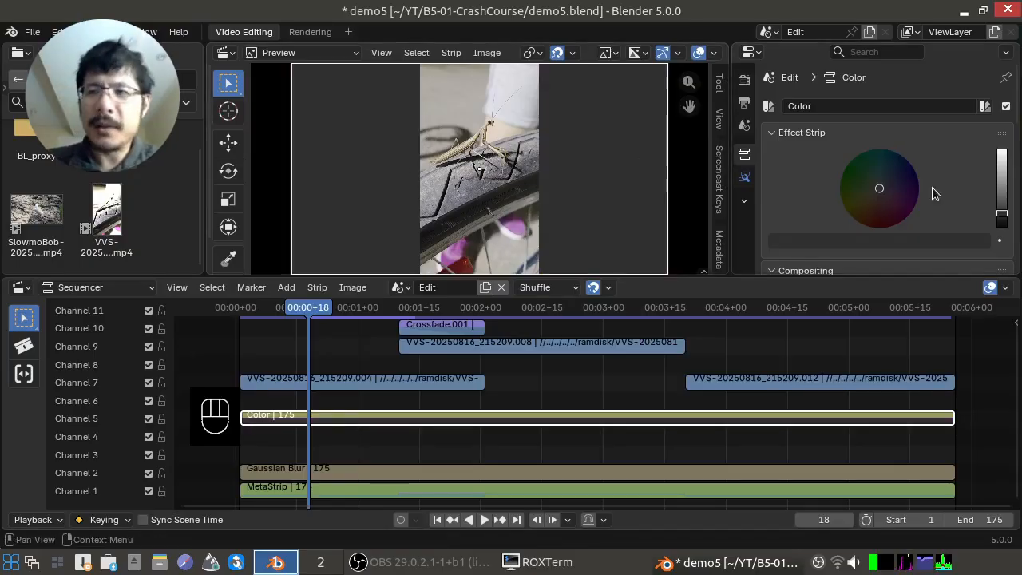
Change the Color strip to a light yellow-green and scale it along X to about 0.345, slightly wider than the vertical clip
drag(999, 212, 1001, 153)
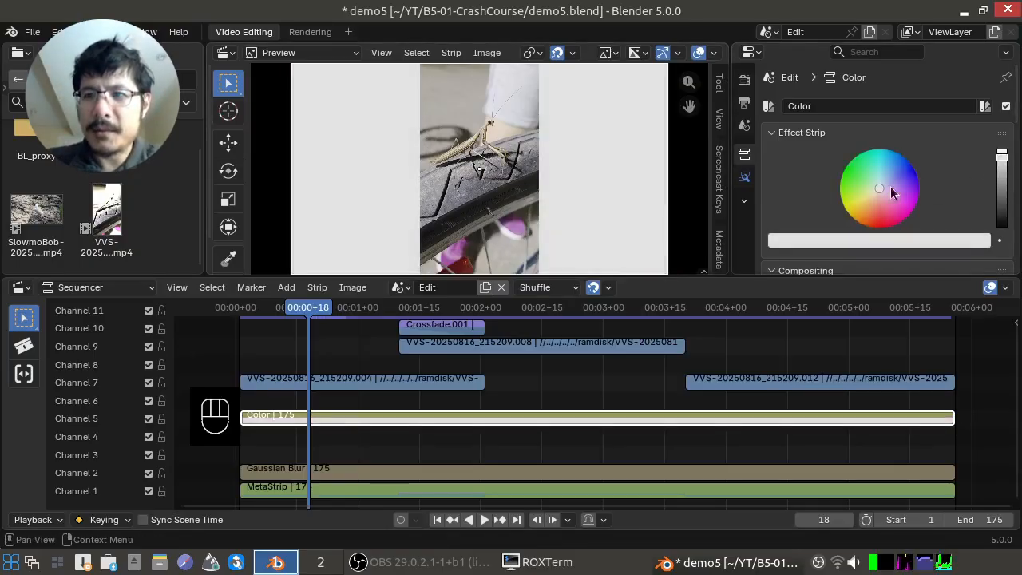
click(846, 201)
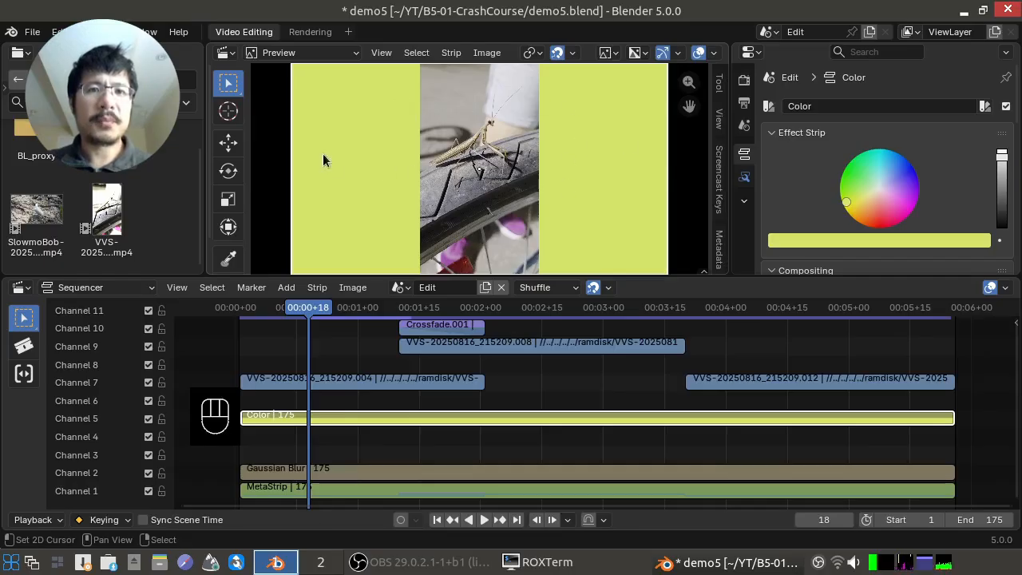
key(s)
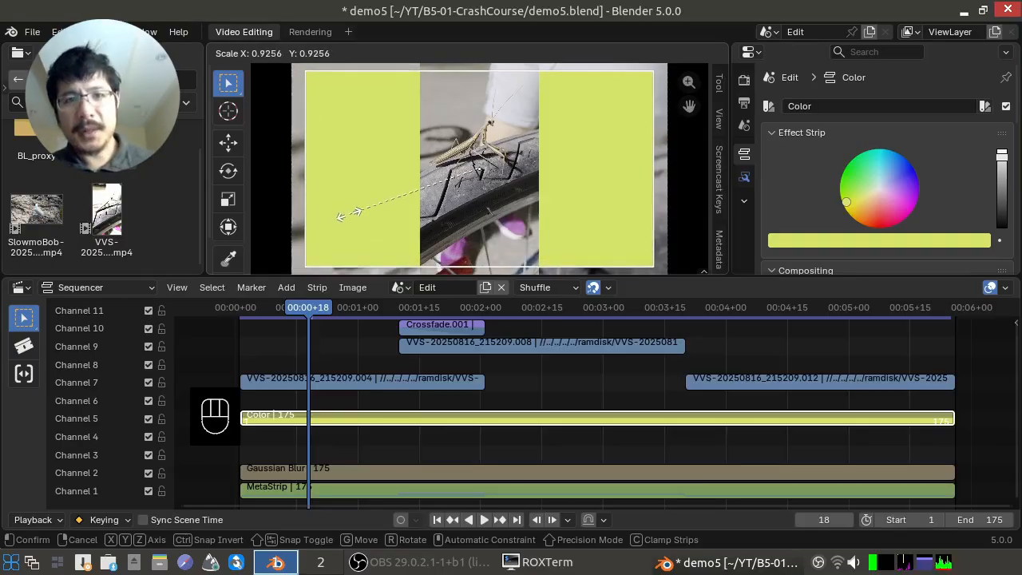
key(x)
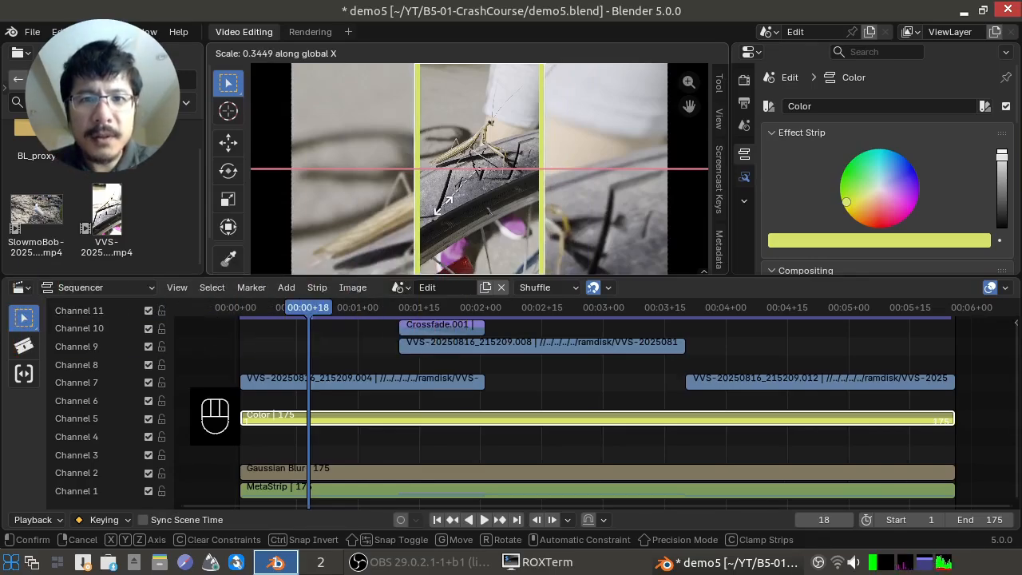
click(443, 205)
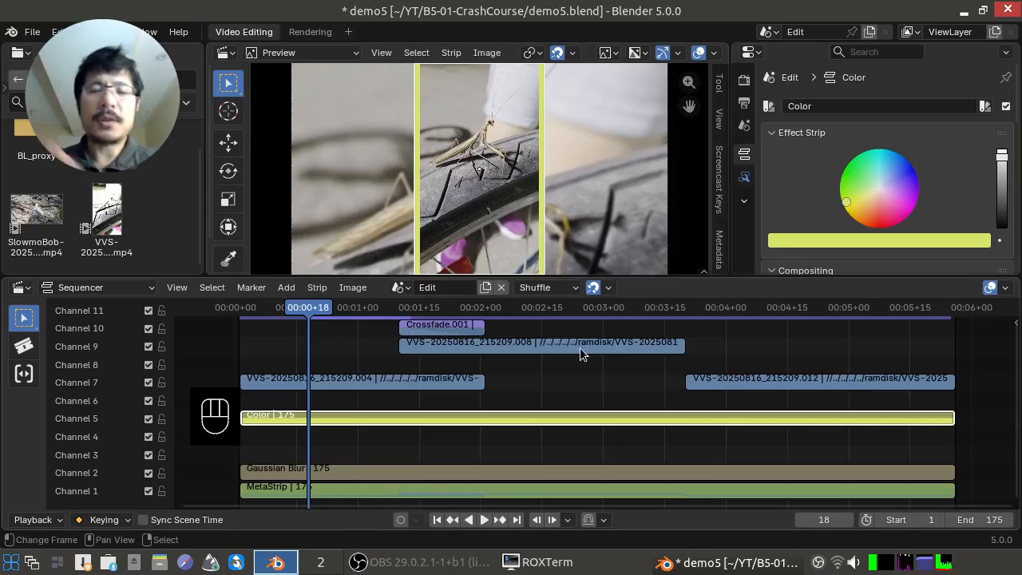
Open the crop settings of the first clip on Channel 7, VVS-20250816_215209.004
click(318, 382)
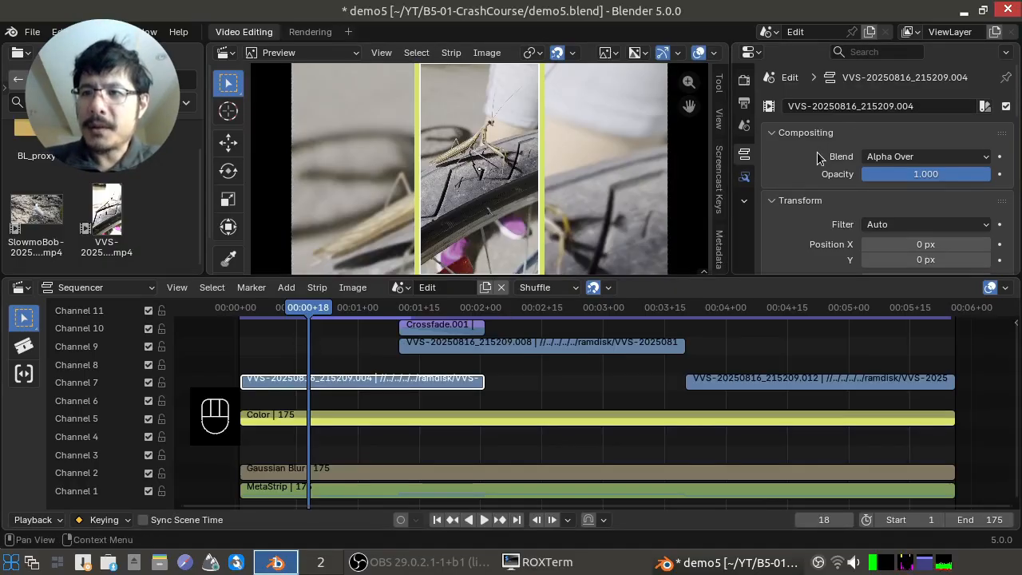
scroll(817, 153, down, 6)
scroll(813, 157, down, 3)
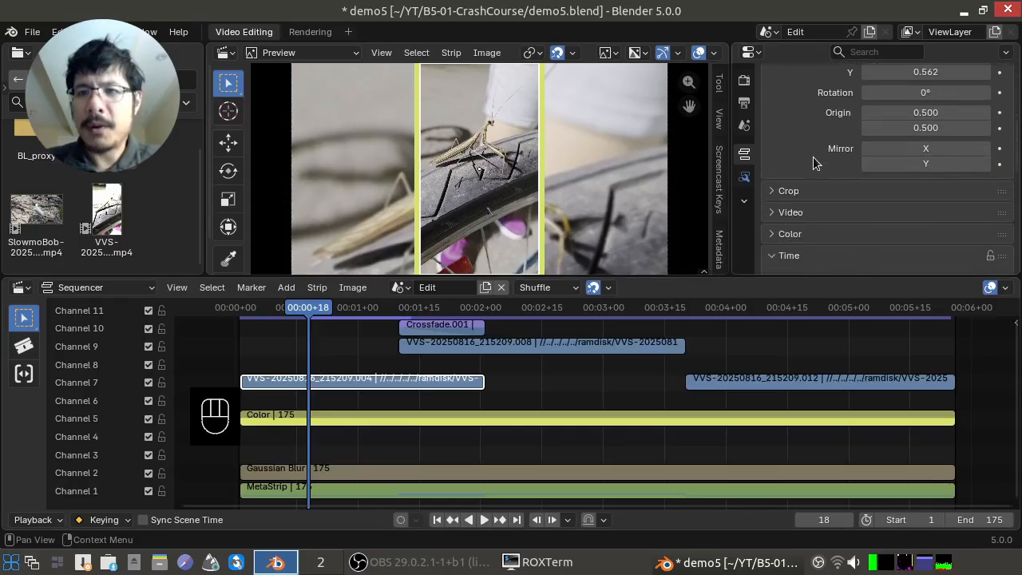
click(783, 160)
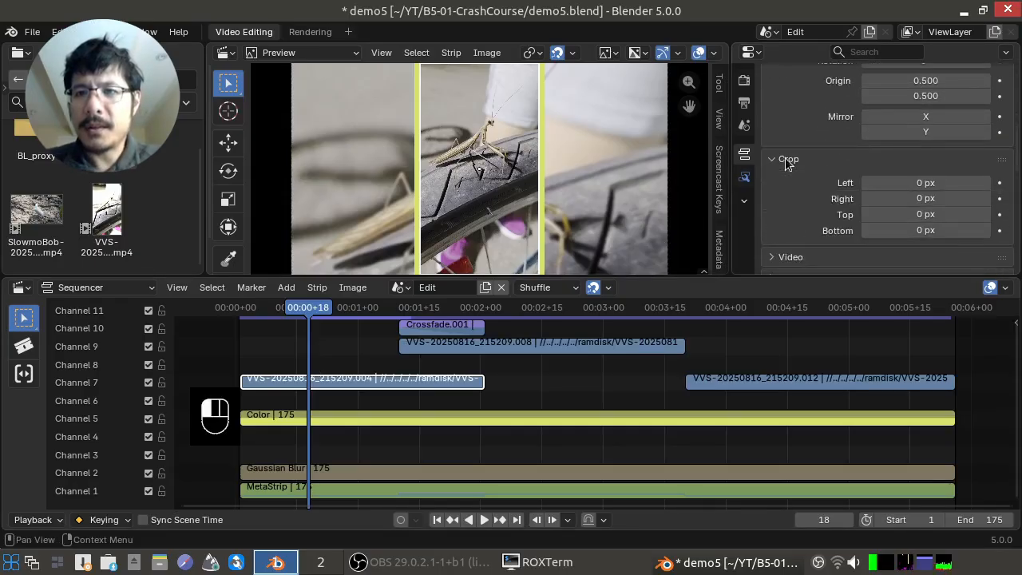
scroll(788, 163, down, 1)
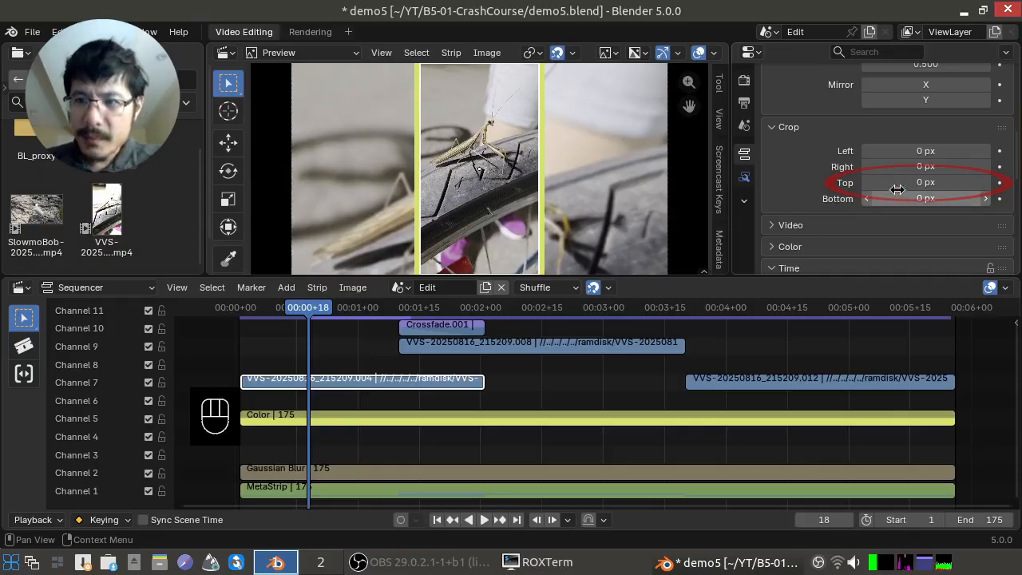
Raise the first clip's top crop one pixel at a time to 8 px
click(987, 183)
click(987, 183)
click(987, 184)
click(987, 184)
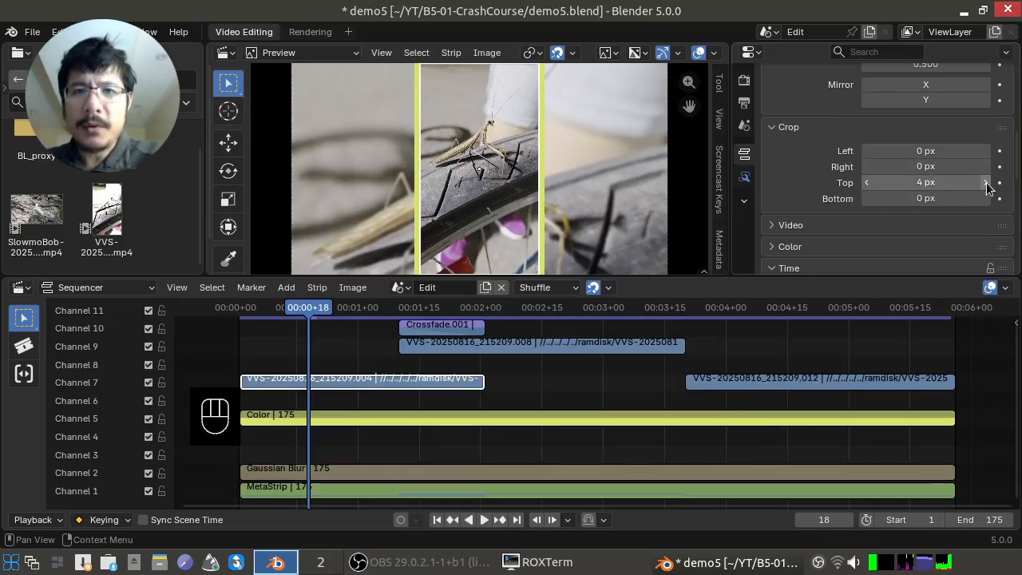
click(987, 183)
click(987, 184)
click(987, 184)
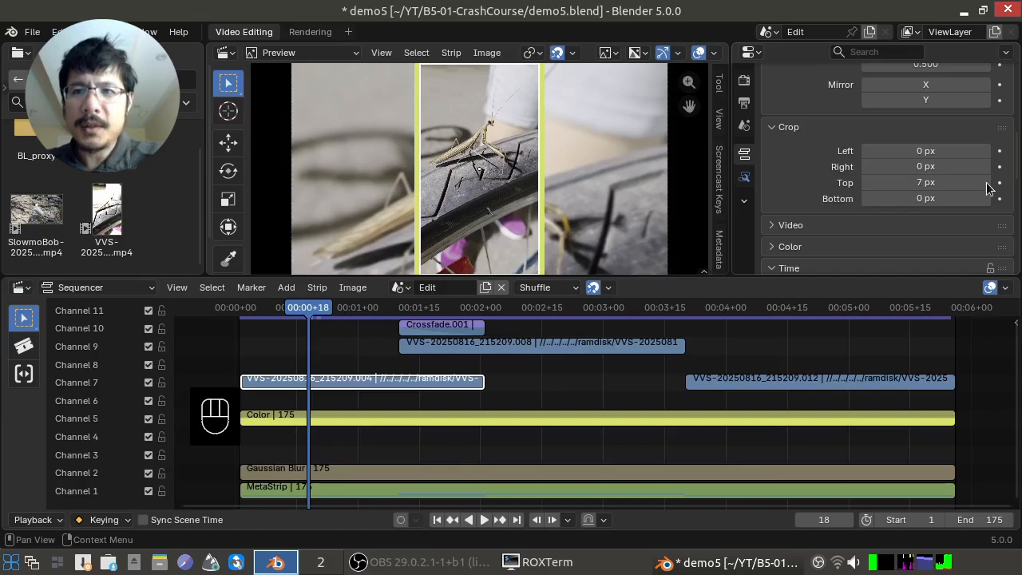
click(987, 184)
click(950, 183)
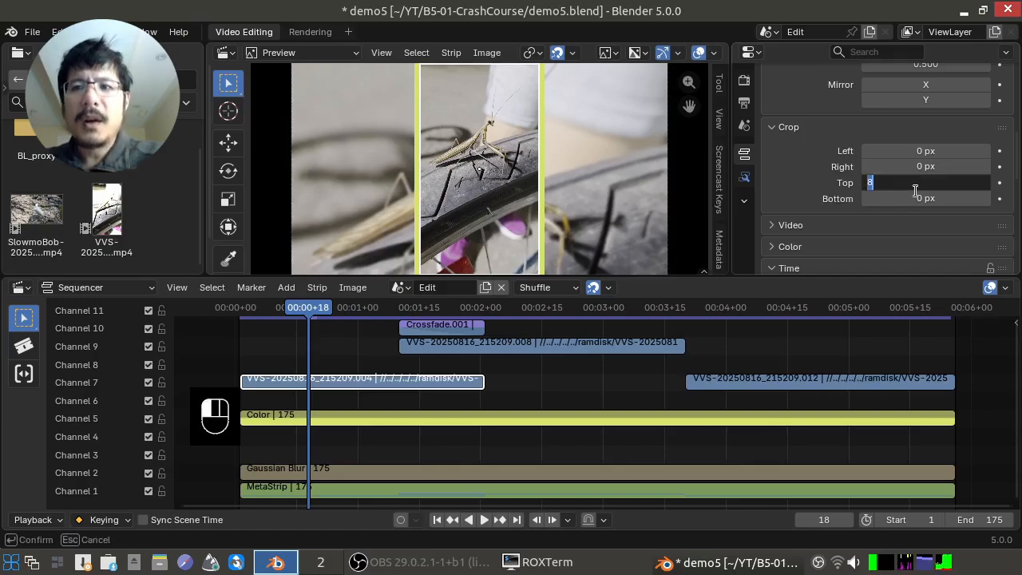
click(832, 184)
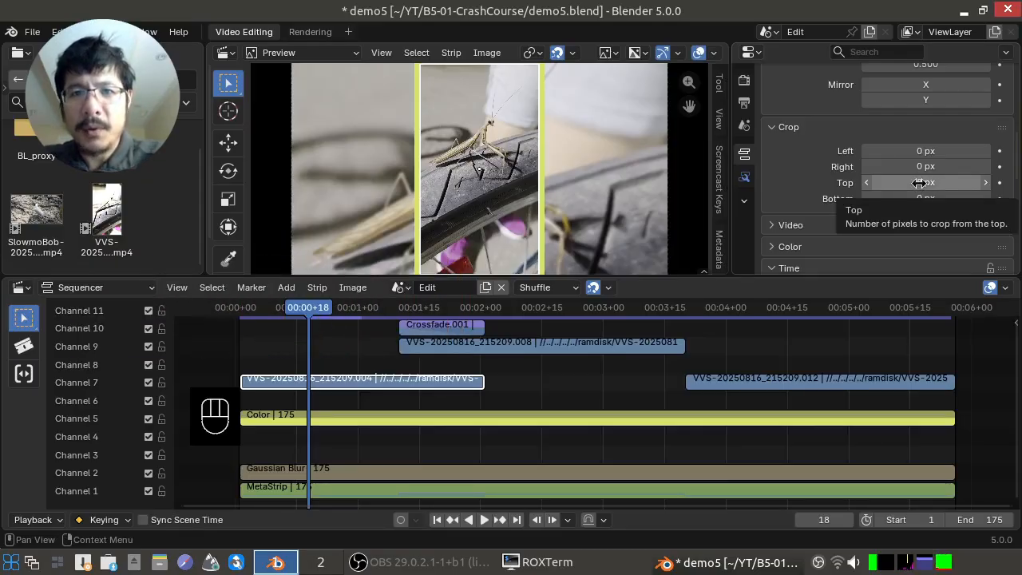
Set the first clip's top crop to 33 px so the colour border shows above it
drag(919, 182, 972, 183)
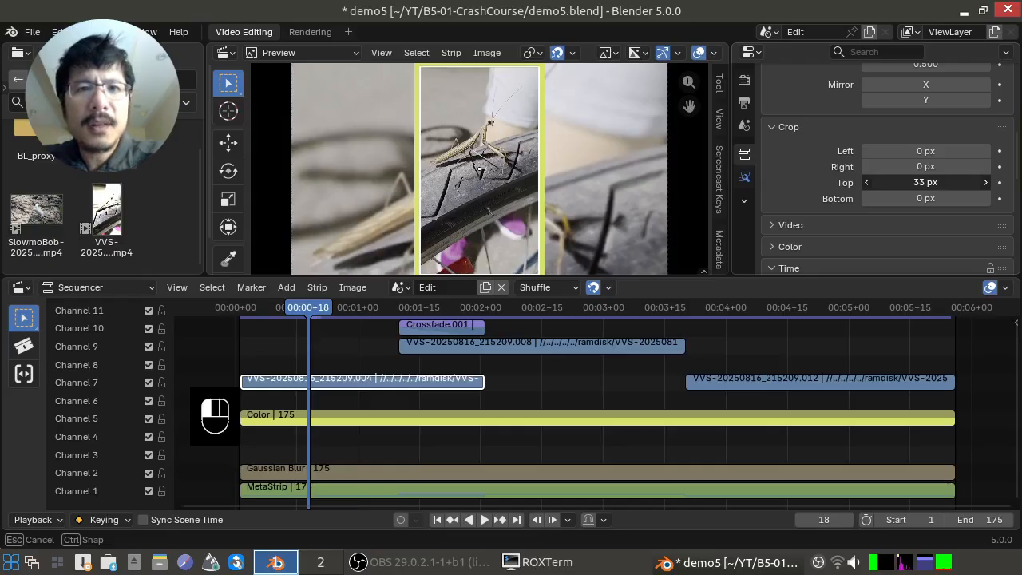
drag(973, 182, 972, 182)
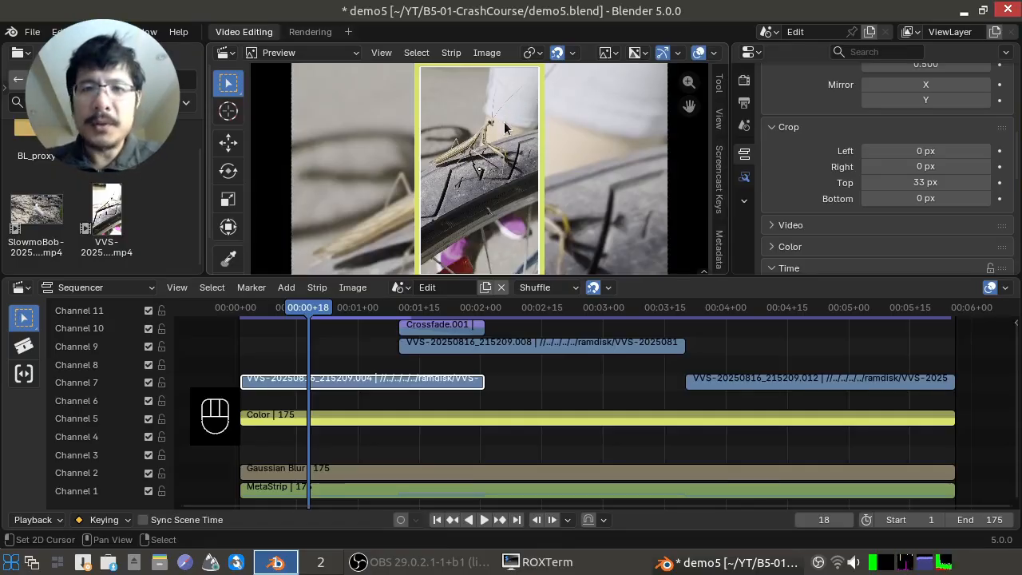
scroll(500, 109, up, 1)
scroll(500, 108, up, 4)
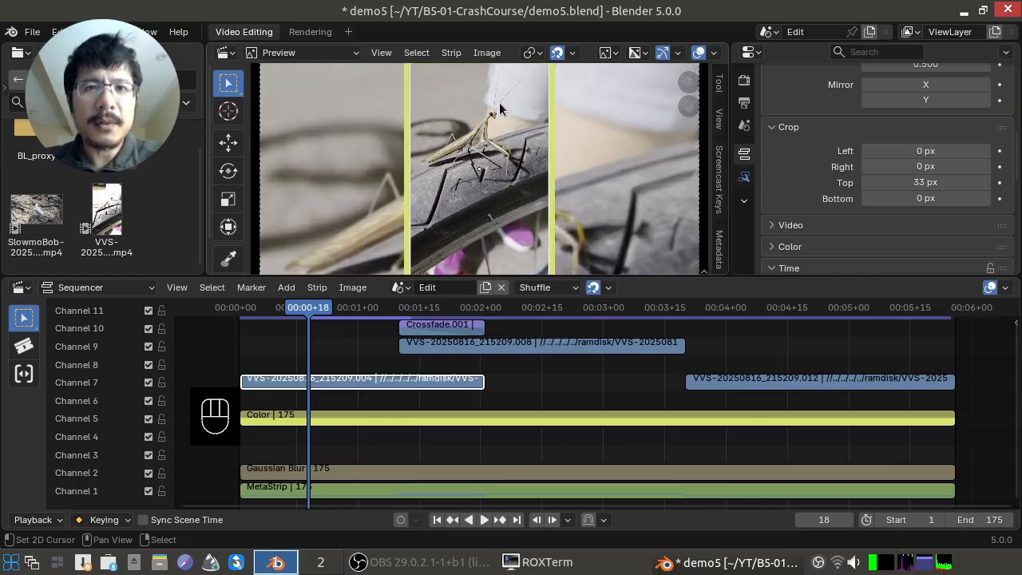
Move the playhead to frame 81 over the second clip and reset the first clip's top crop to 0 px
scroll(500, 109, up, 1)
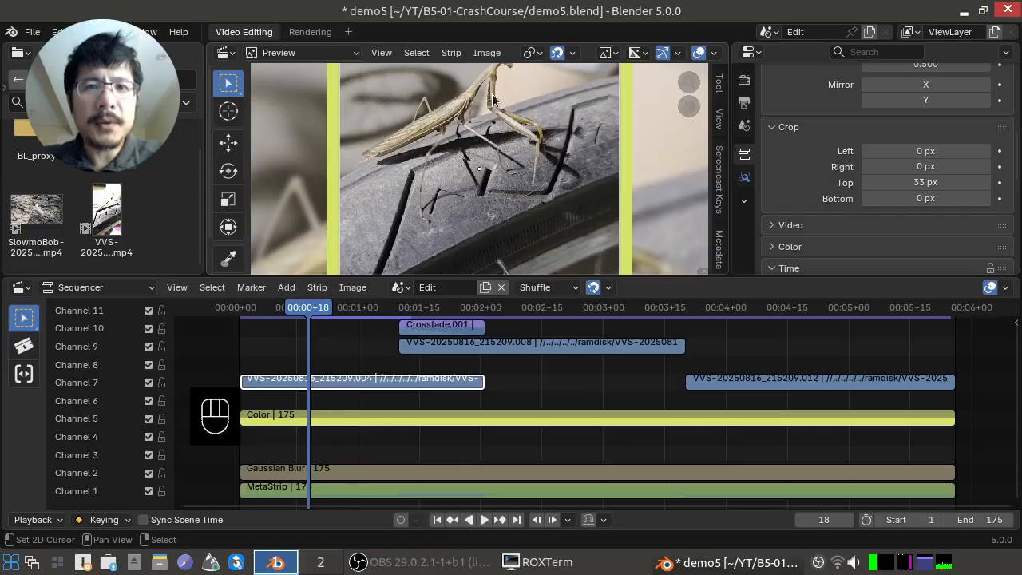
middle_drag(493, 98, 488, 272)
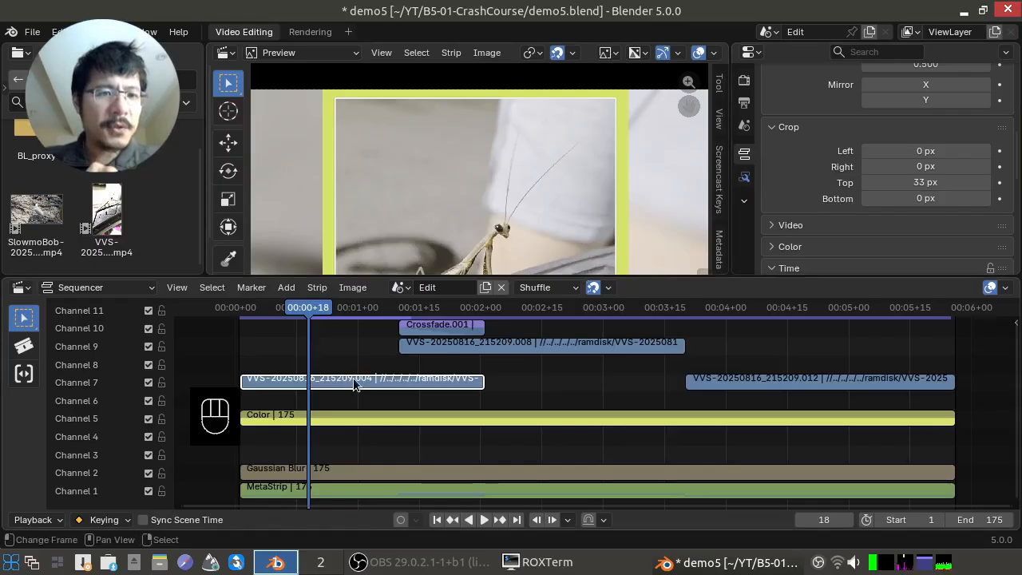
click(564, 376)
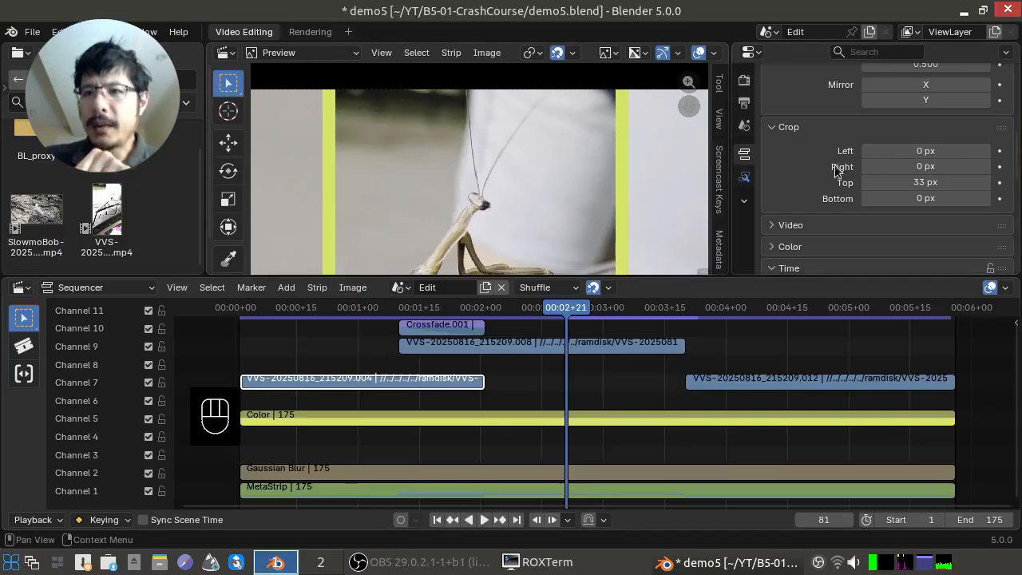
click(894, 184)
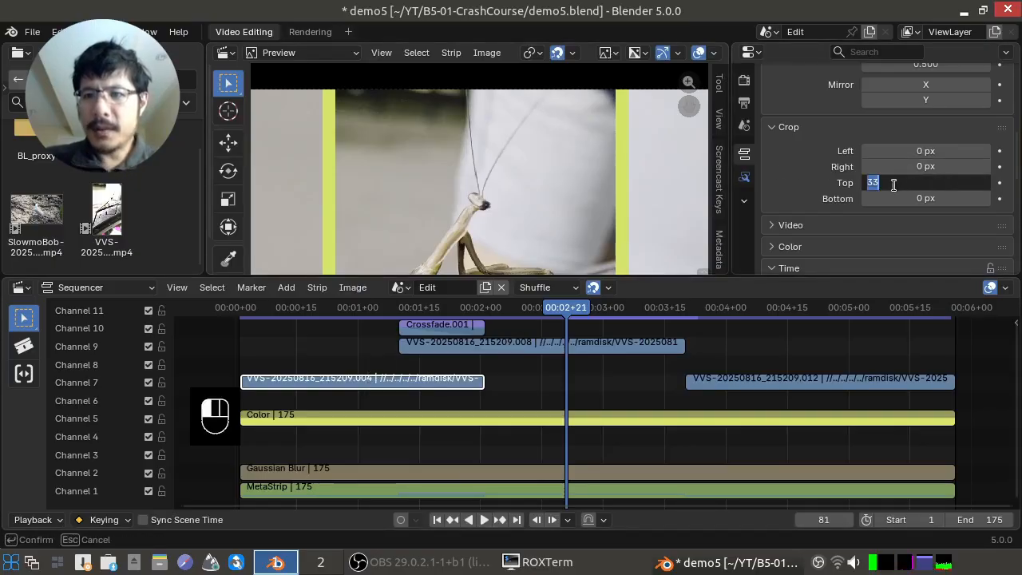
text(0)
key(Return)
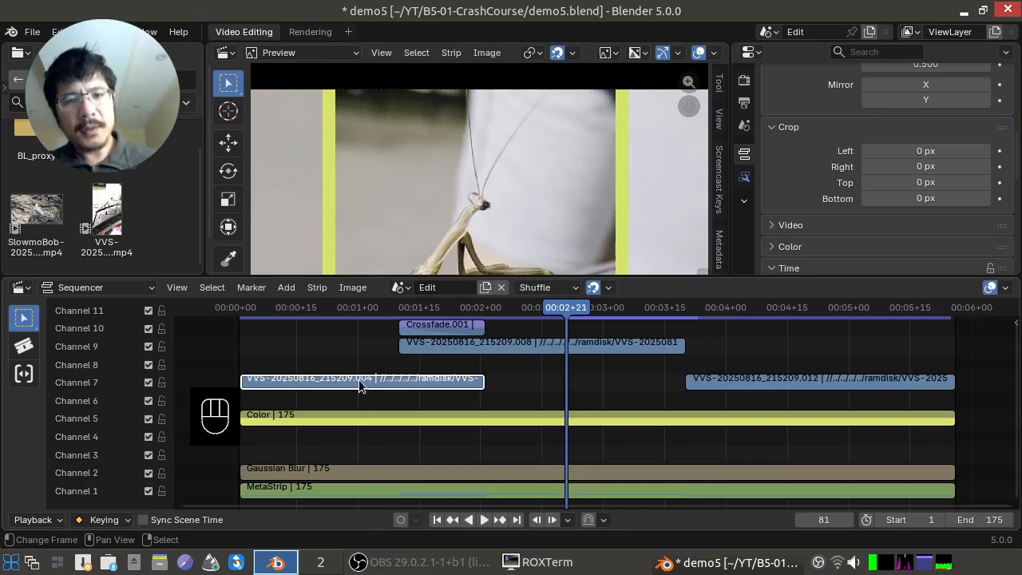
Select all three vertical clips together with the crossfade and apply a top crop of 33 px to every selected strip
key(b)
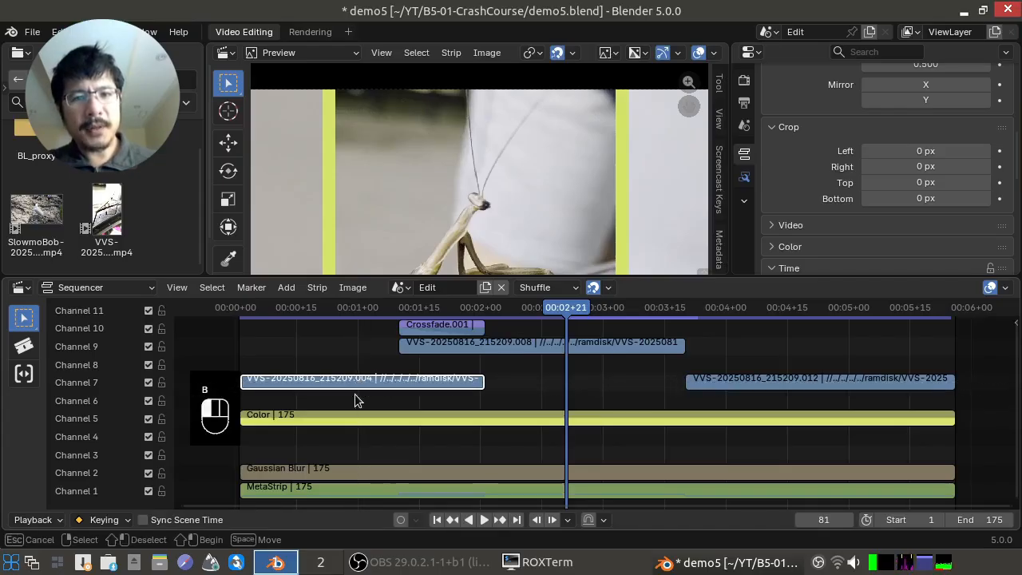
drag(356, 400, 831, 299)
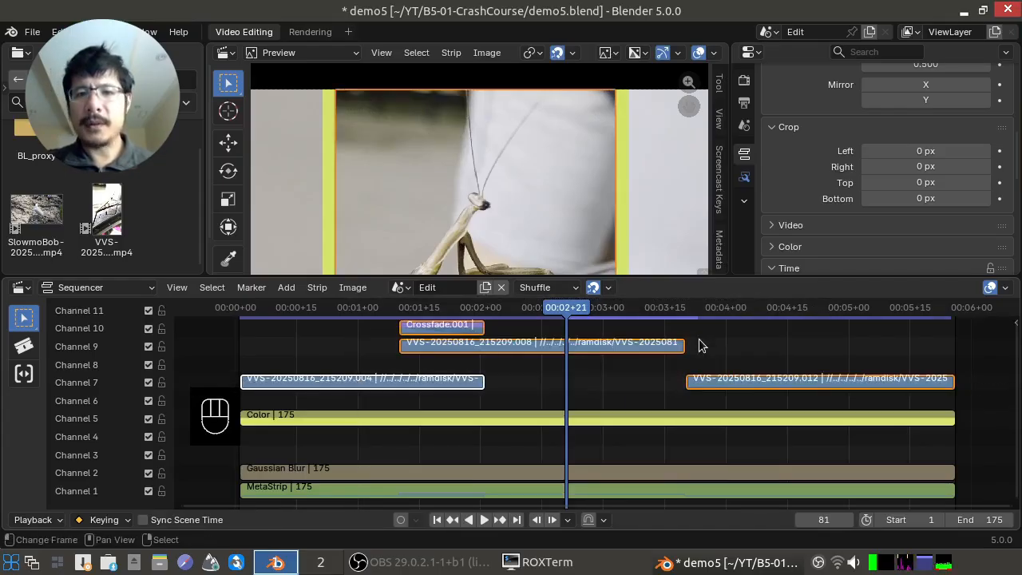
click(911, 183)
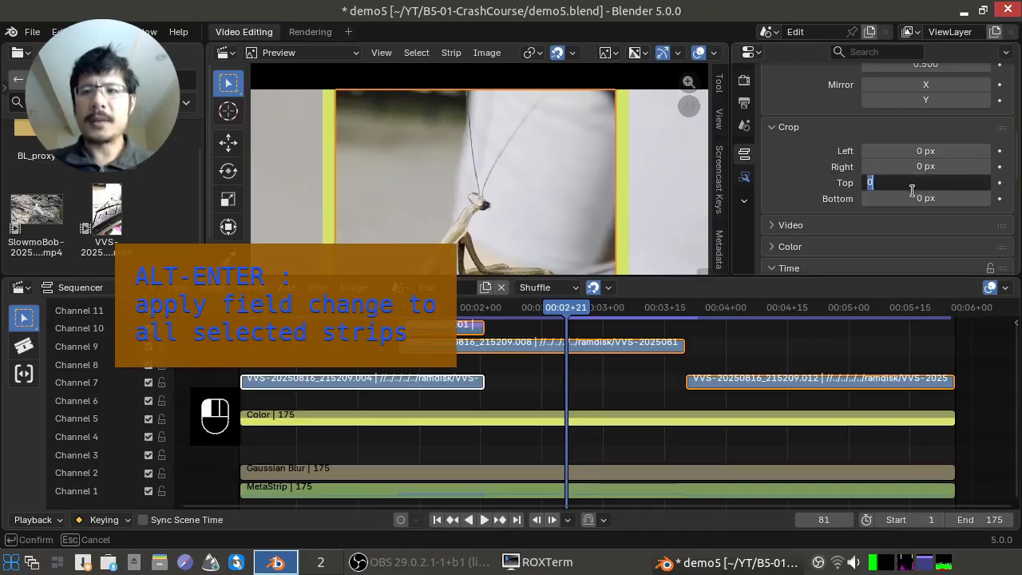
text(33)
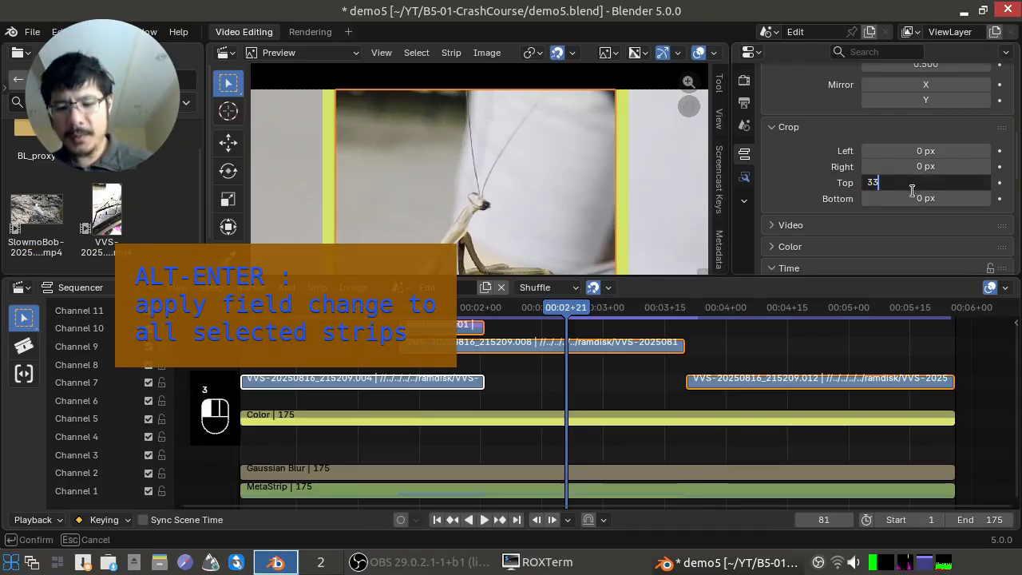
key(alt)
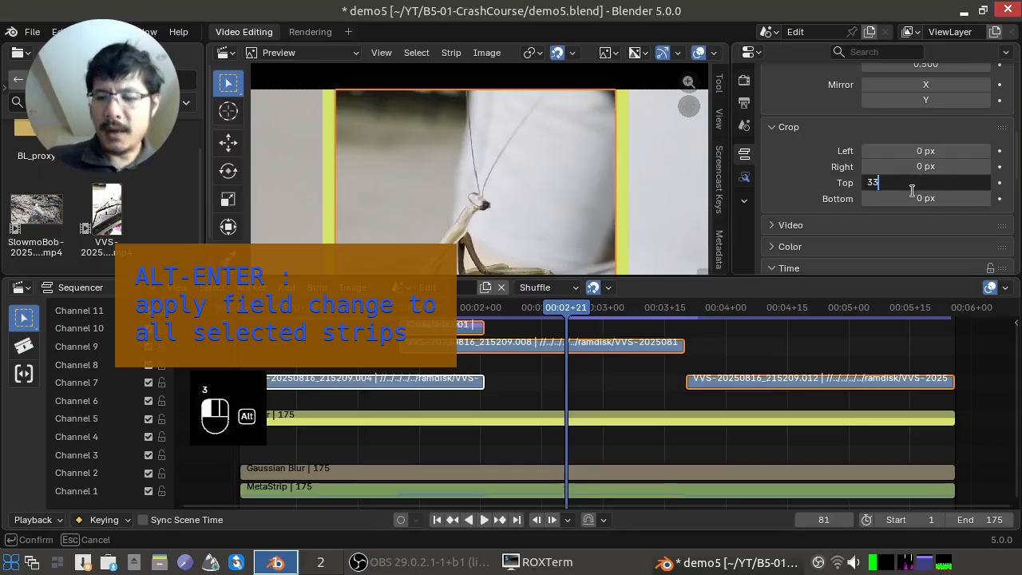
key(alt+Return)
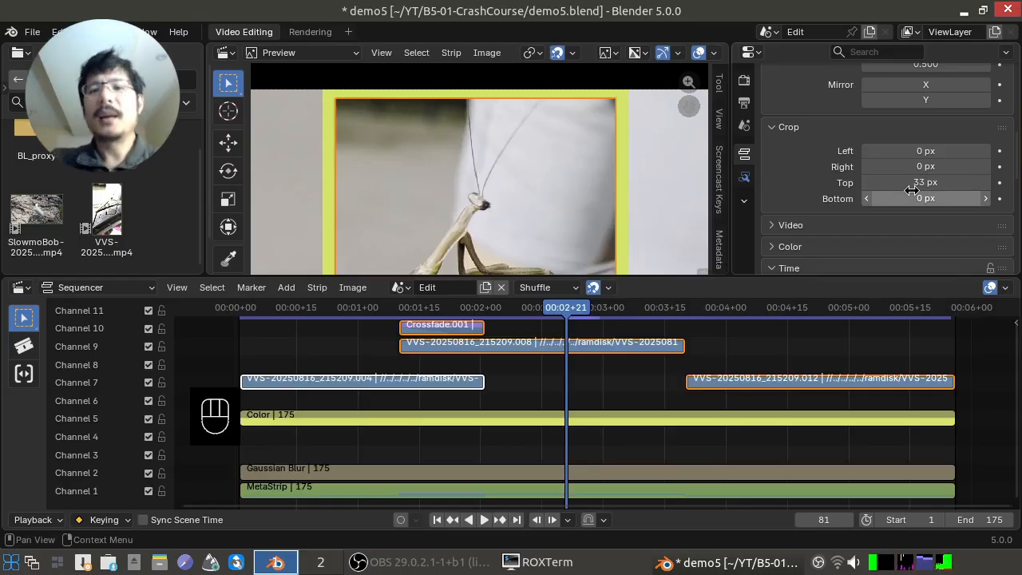
Check the crop settings of the third clip, the second clip and the Crossfade.001 strip
click(824, 381)
click(611, 346)
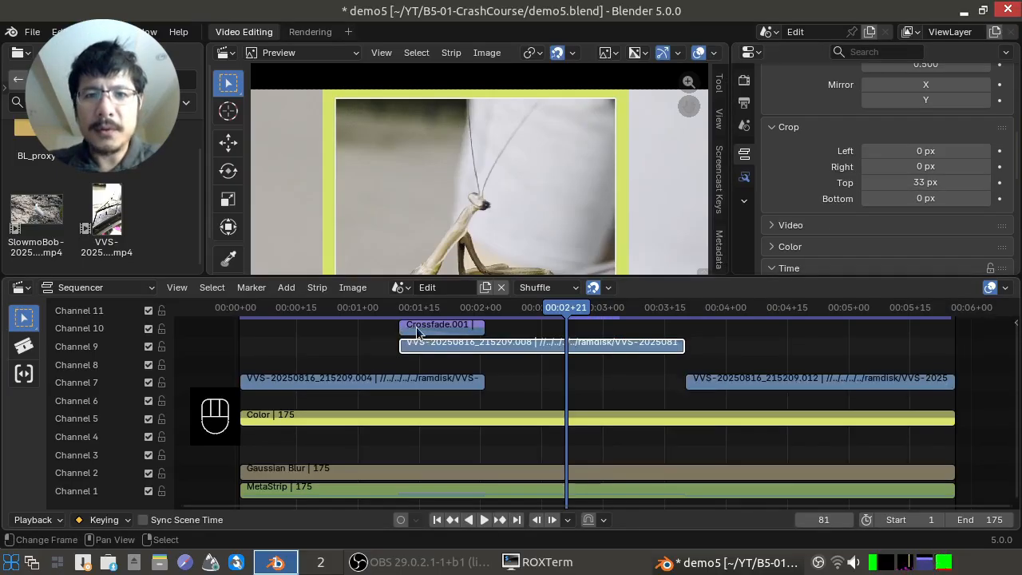
click(416, 327)
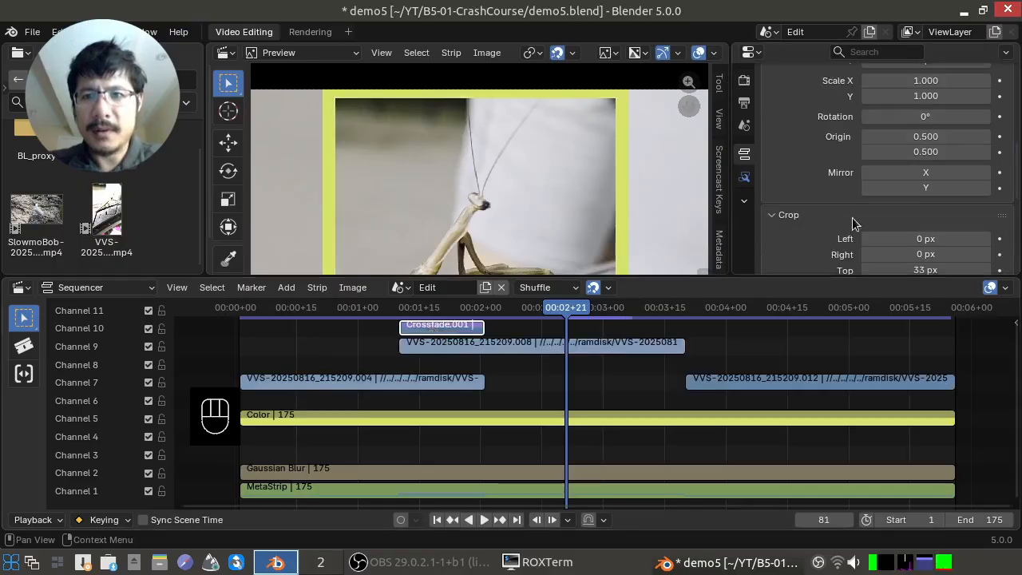
scroll(853, 223, down, 4)
Apply a bottom crop of 33 px to all three vertical clips and the crossfade at once, with the first clip active
click(420, 381)
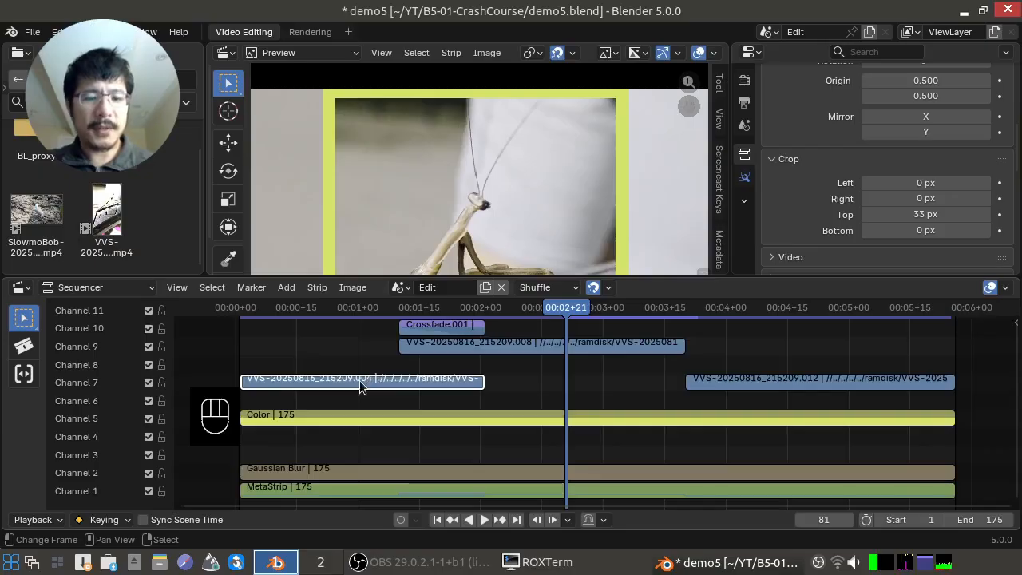
key(b)
drag(349, 403, 876, 306)
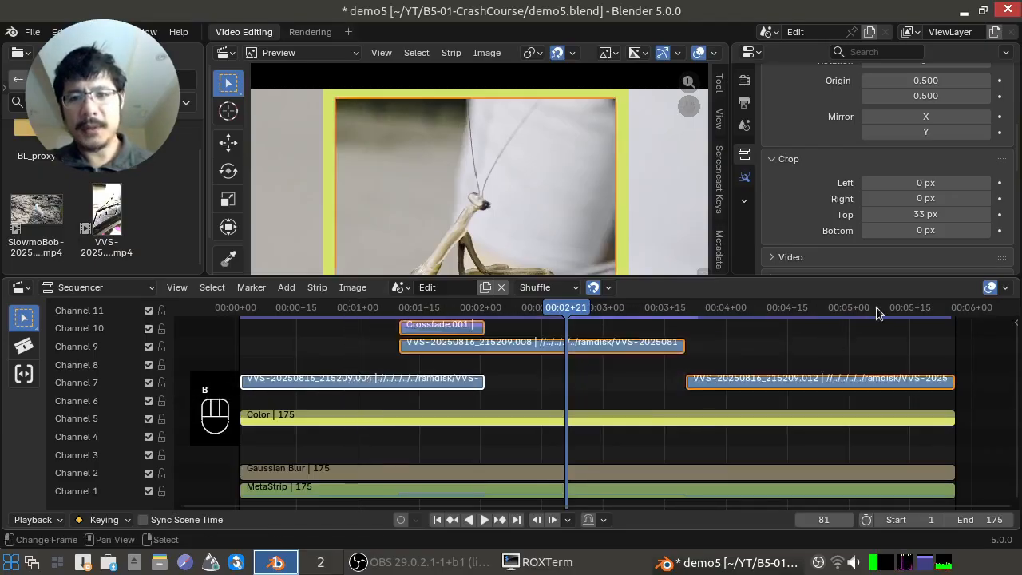
click(918, 230)
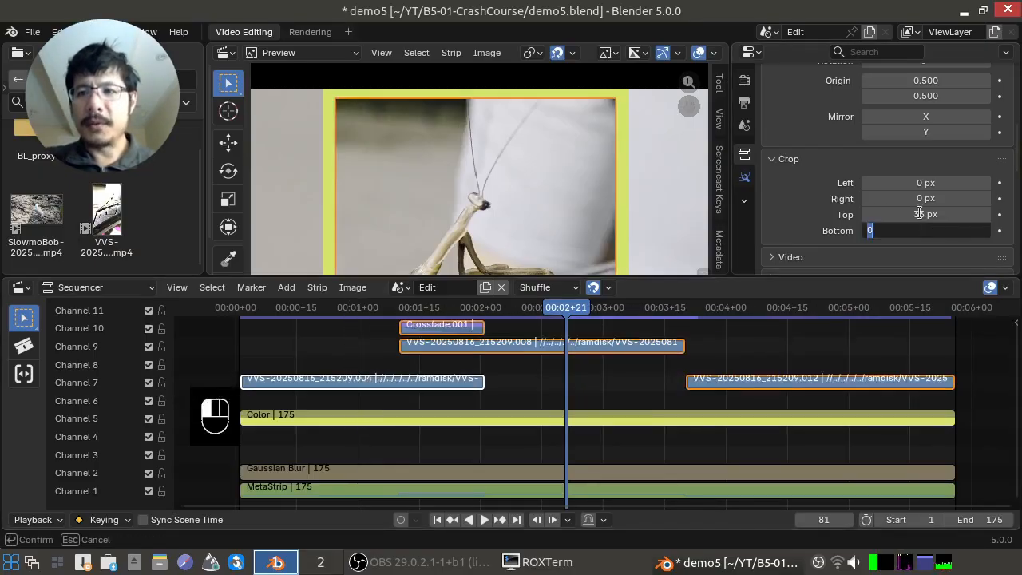
text(33)
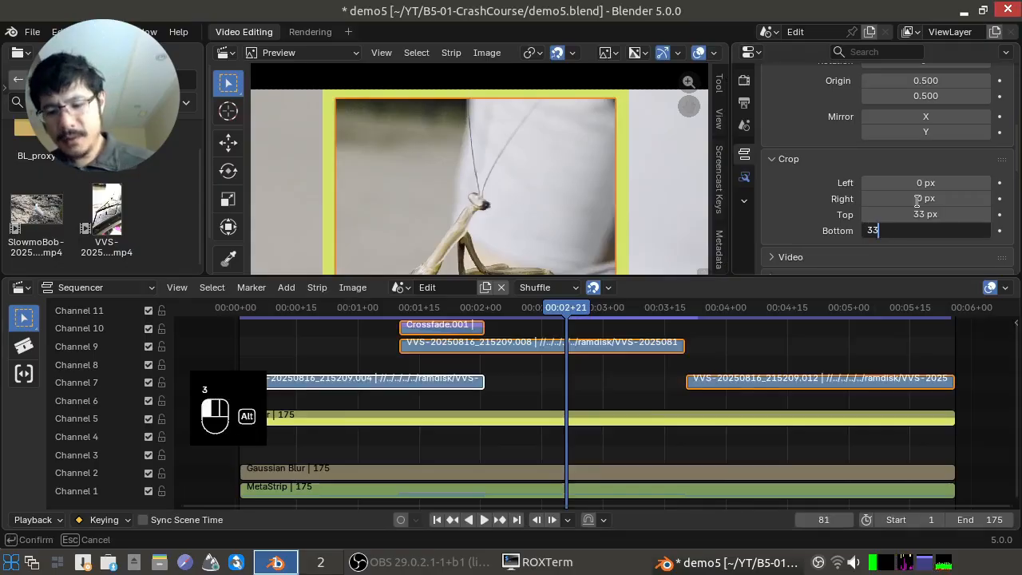
key(alt+Return)
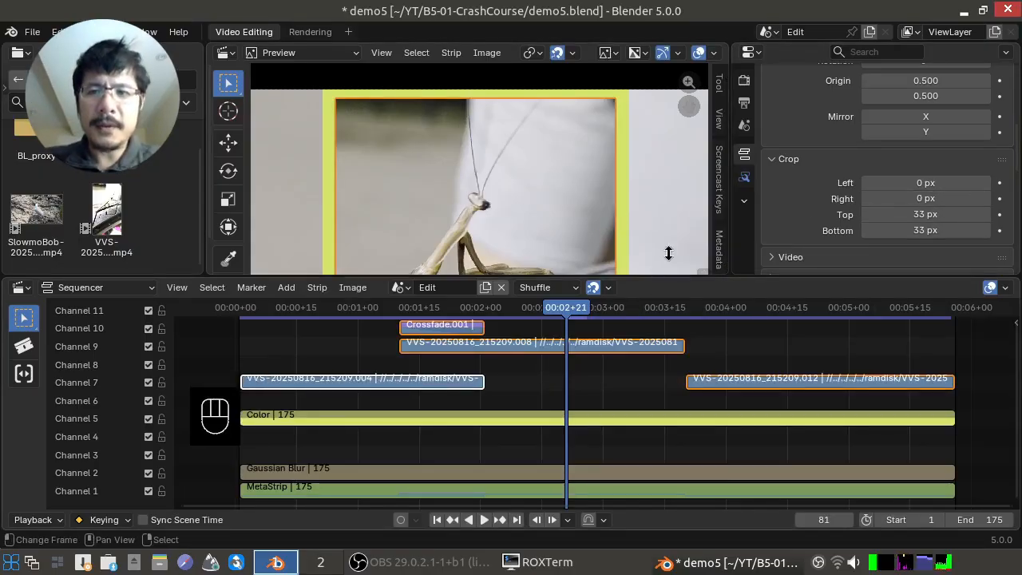
Inspect the lower border on the second clip and on the third clip at frame 138, ending with the whole frame in view
middle_drag(492, 221, 503, 120)
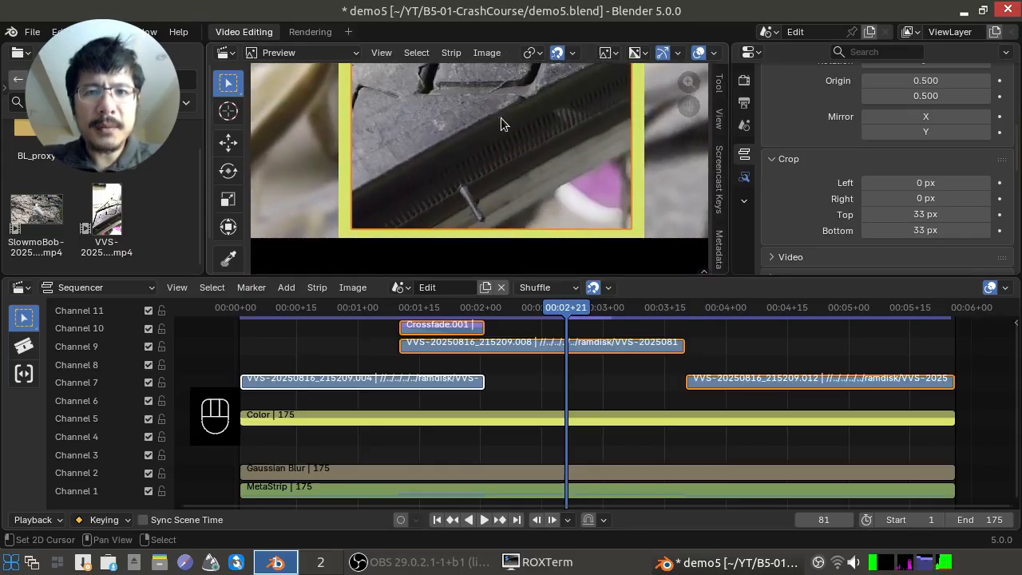
click(345, 365)
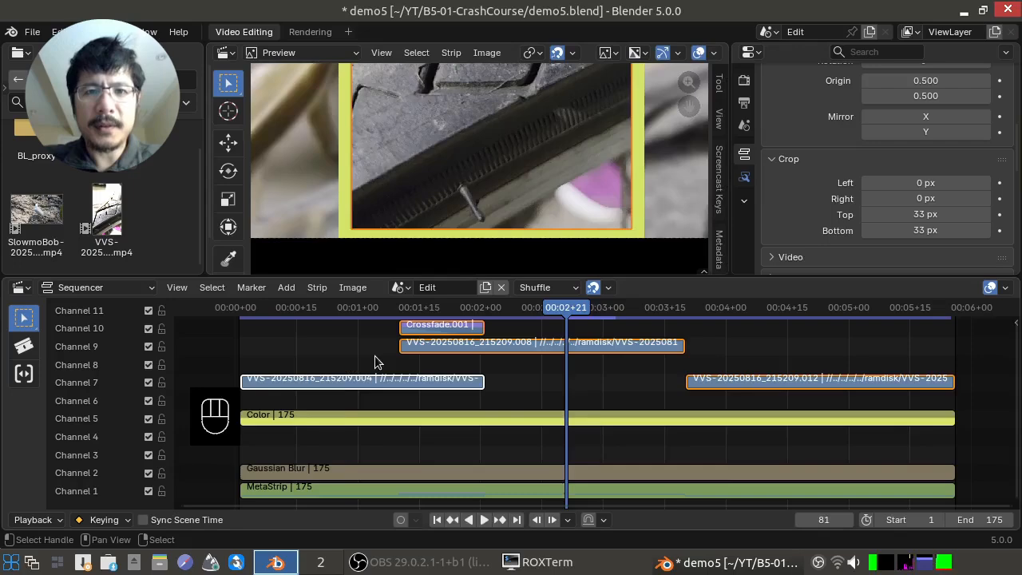
click(800, 346)
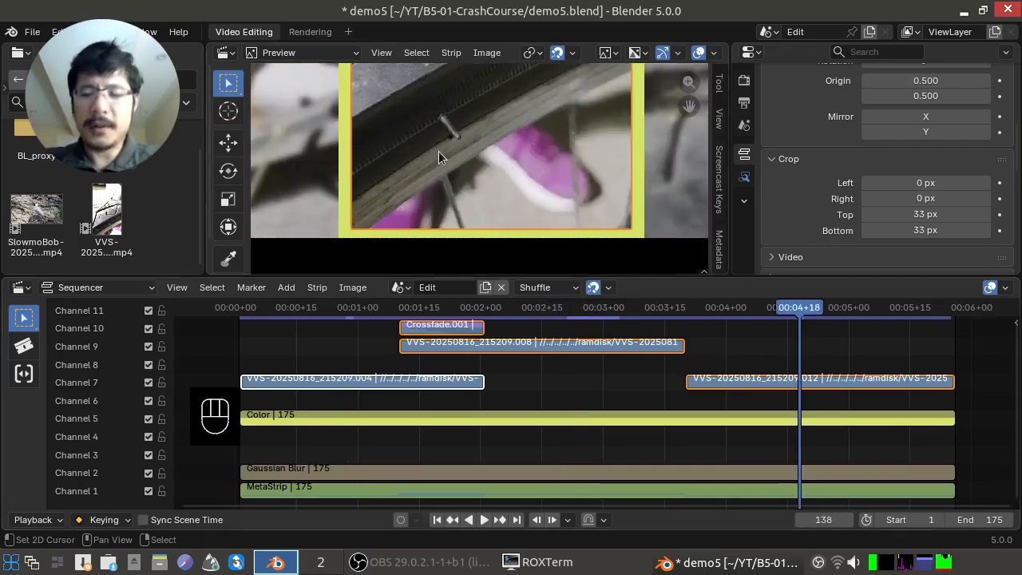
key(Home)
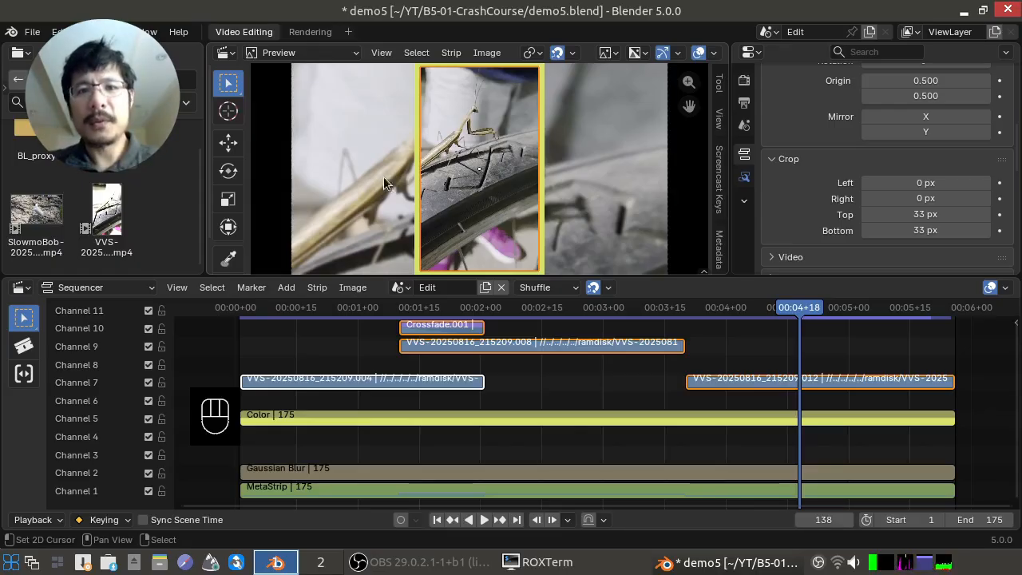
Set the preview's proxy render size to 25%
click(718, 121)
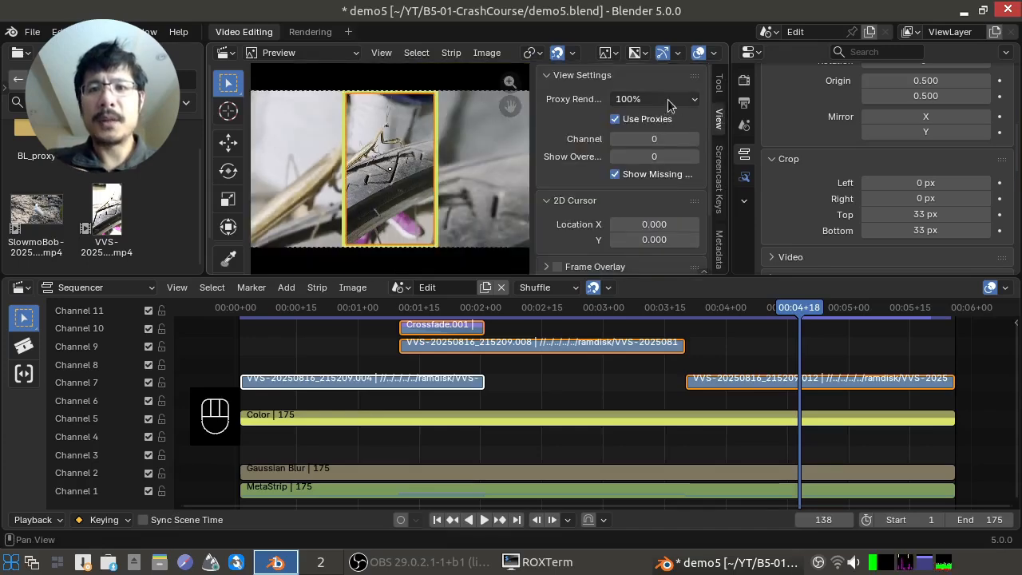
click(669, 103)
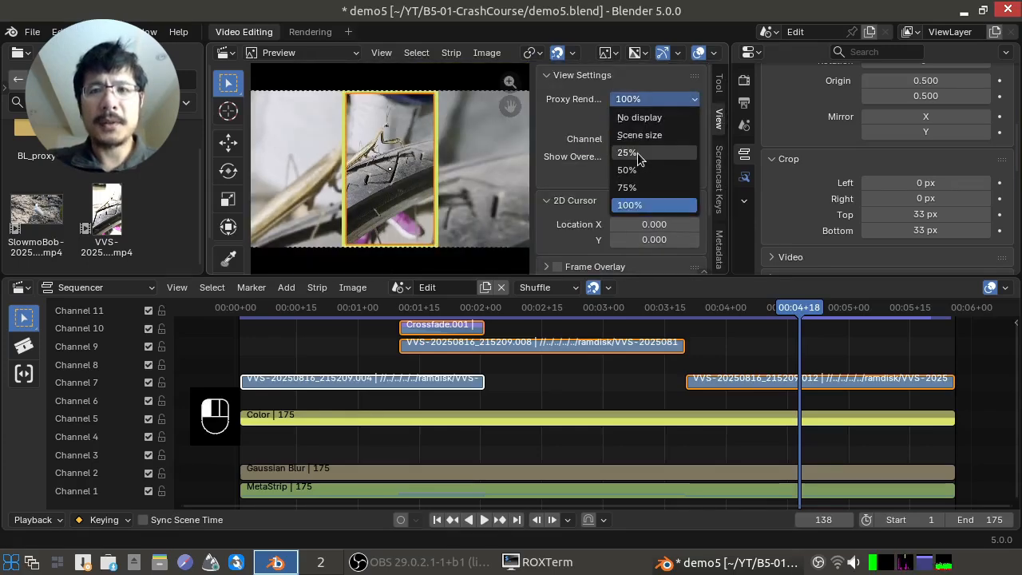
click(637, 152)
click(717, 124)
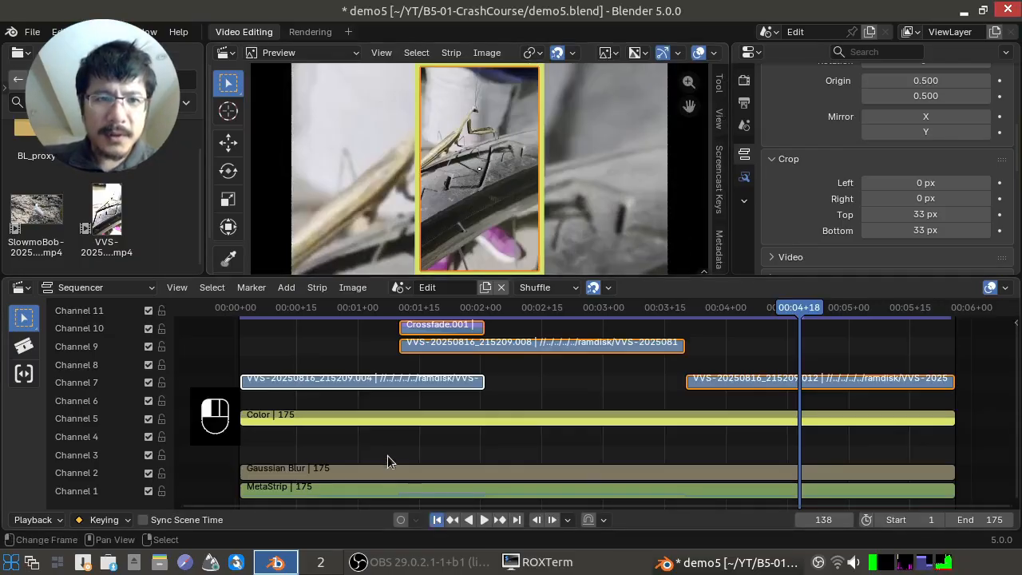
Play the edit from frame 1 up to the start of the crossfade and save the project file
click(437, 520)
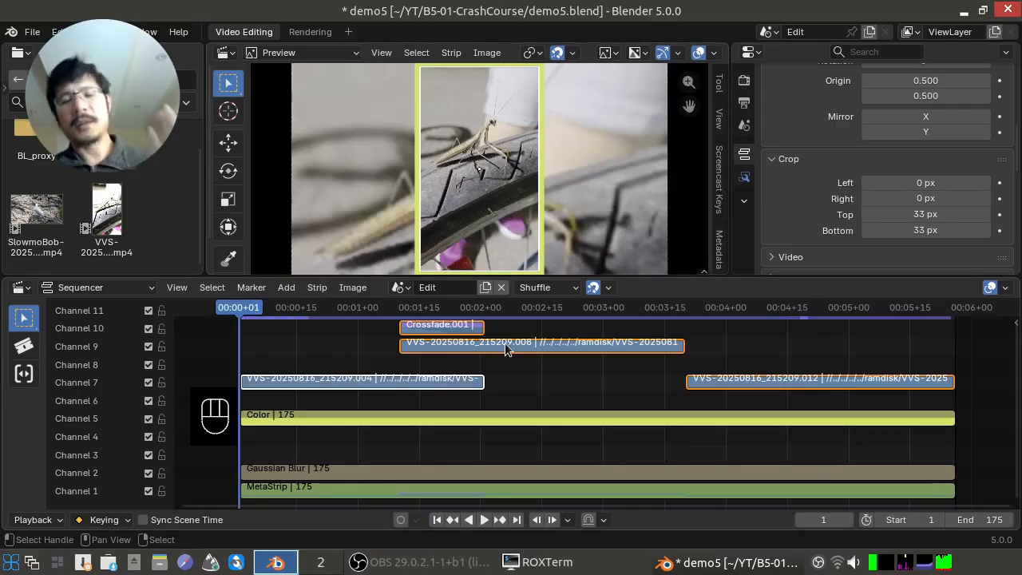
key(space)
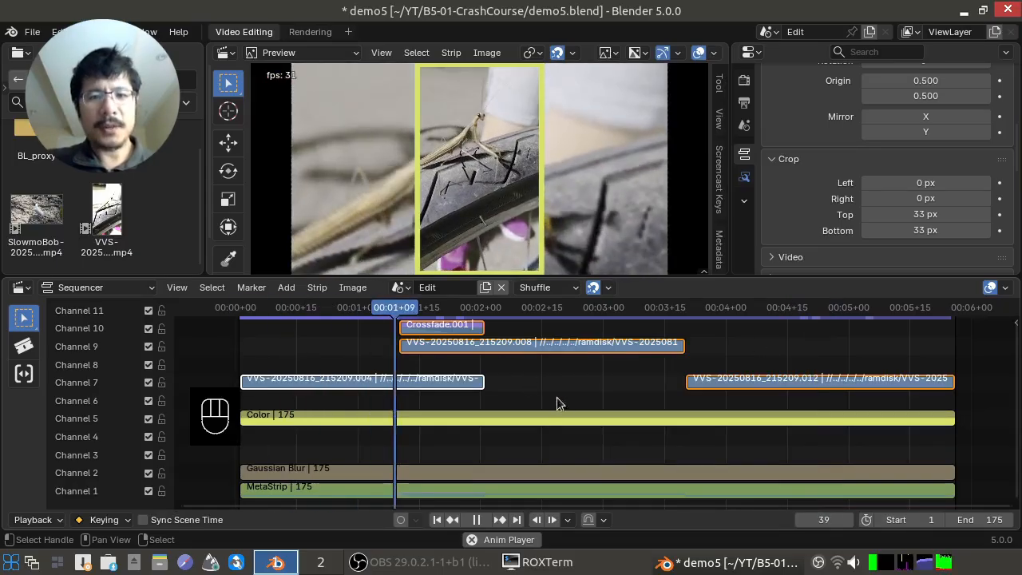
key(space)
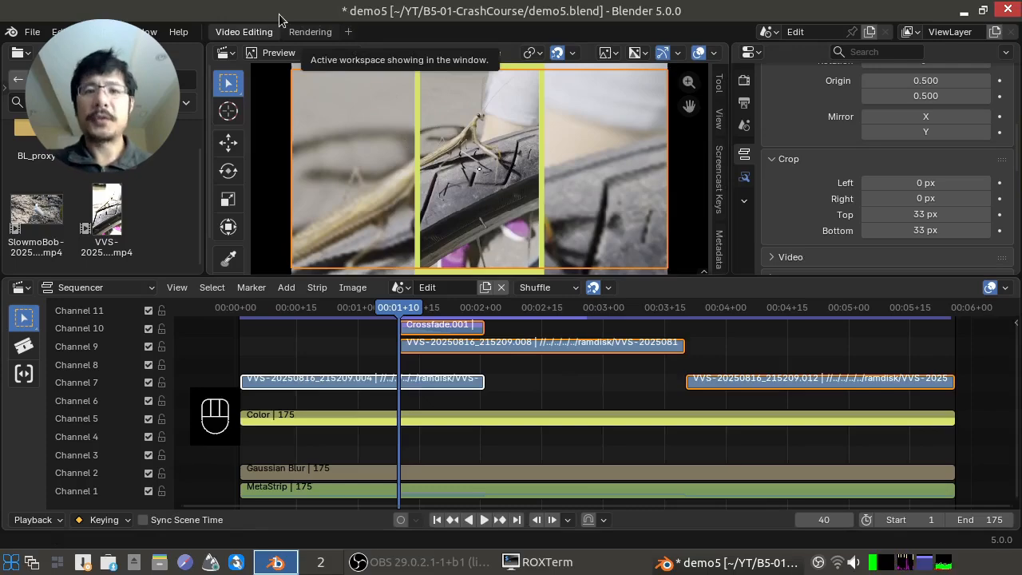
key(ctrl+s)
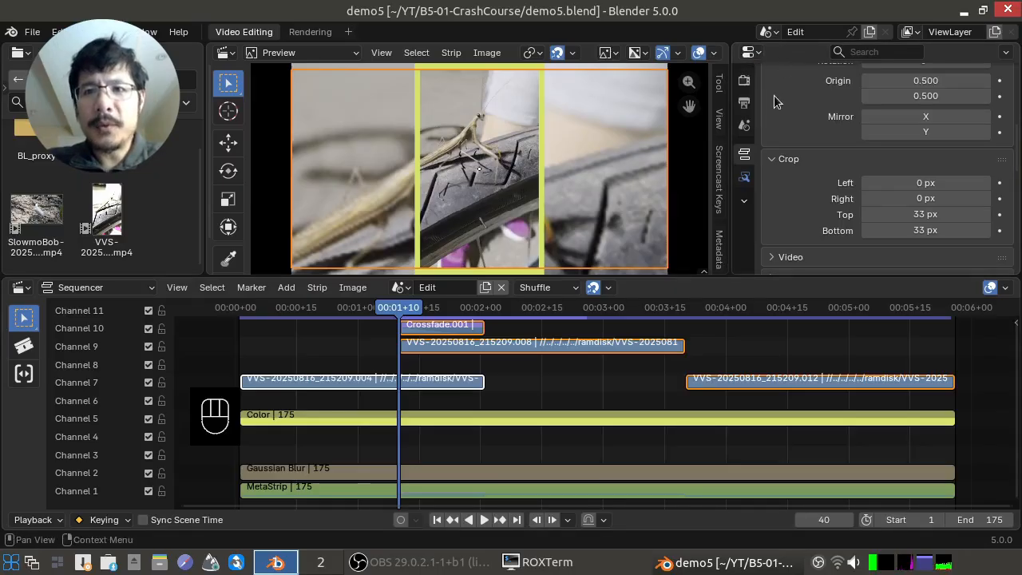
Review the render format and frame range in the output properties, and choose /ramdisk/ as the output folder
click(748, 101)
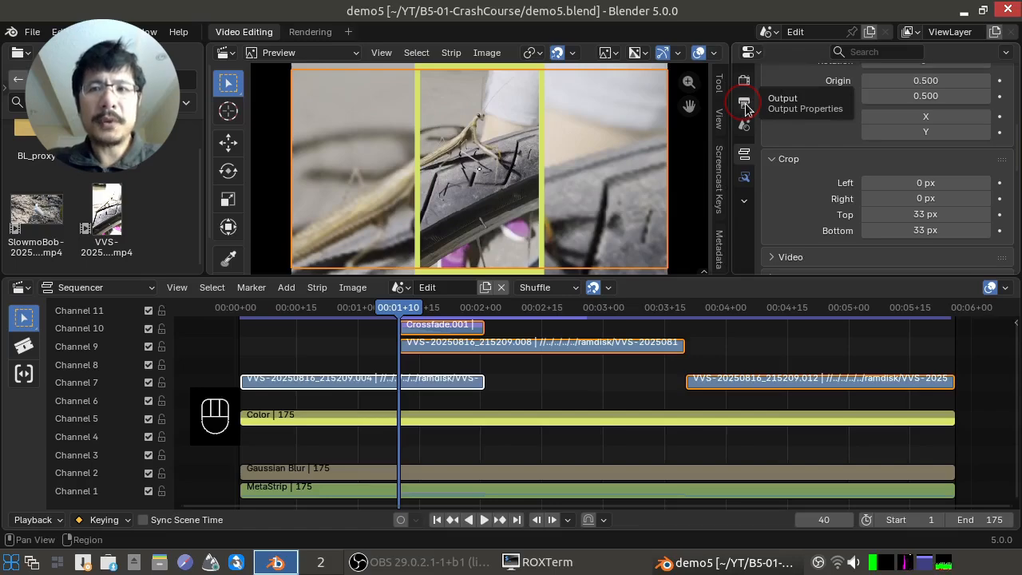
click(745, 105)
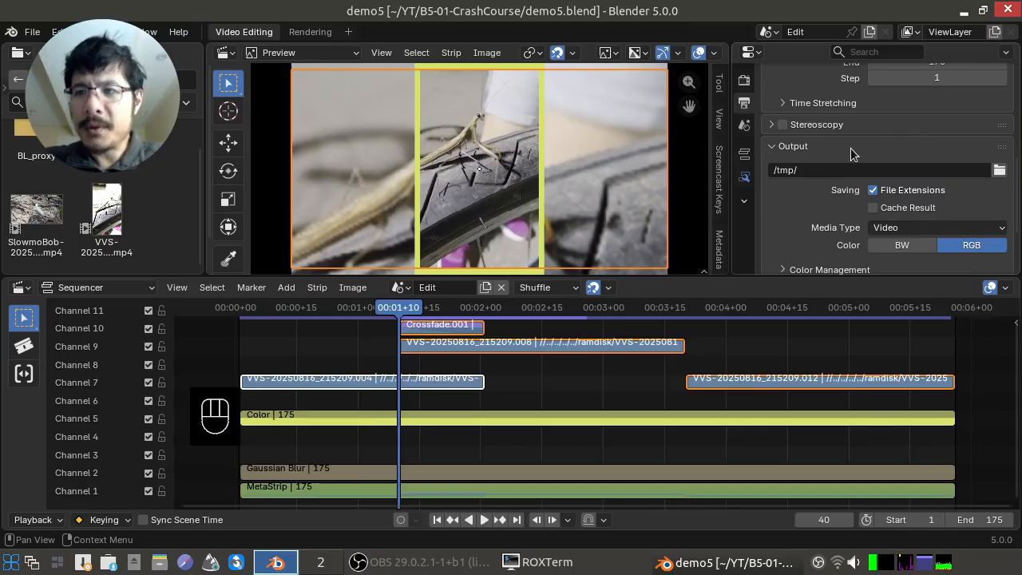
scroll(851, 153, up, 8)
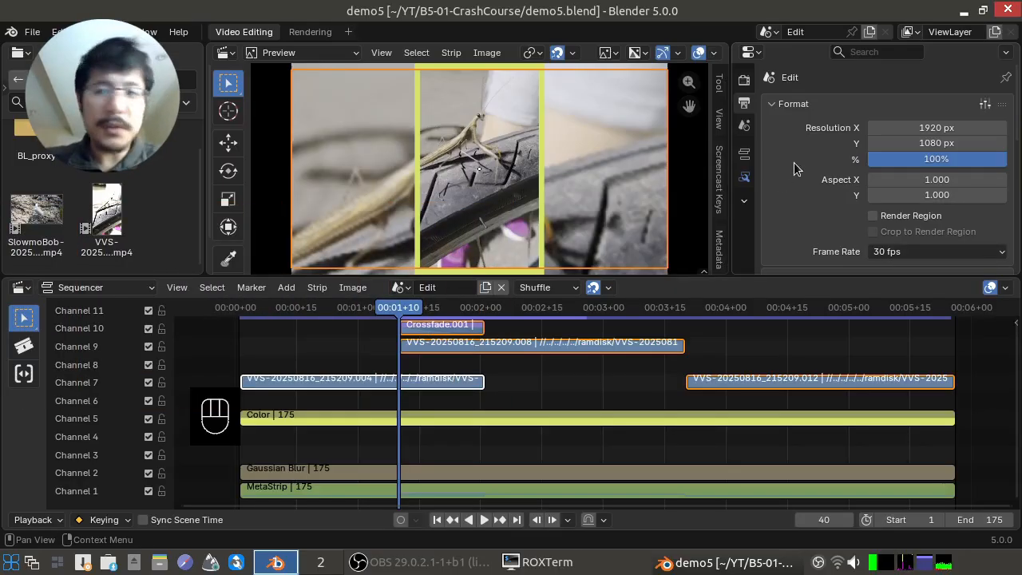
scroll(795, 168, down, 6)
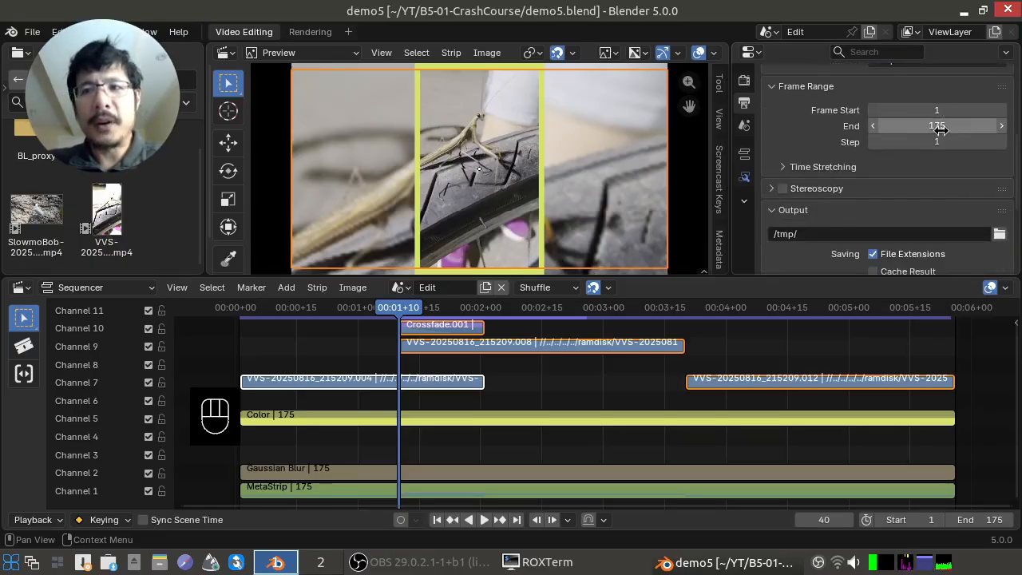
scroll(834, 150, down, 2)
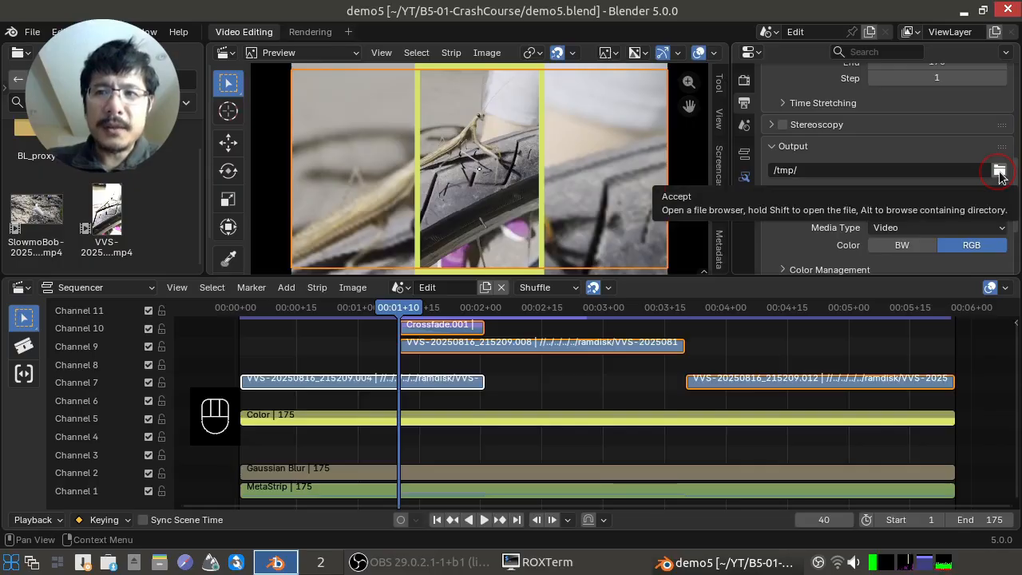
click(999, 171)
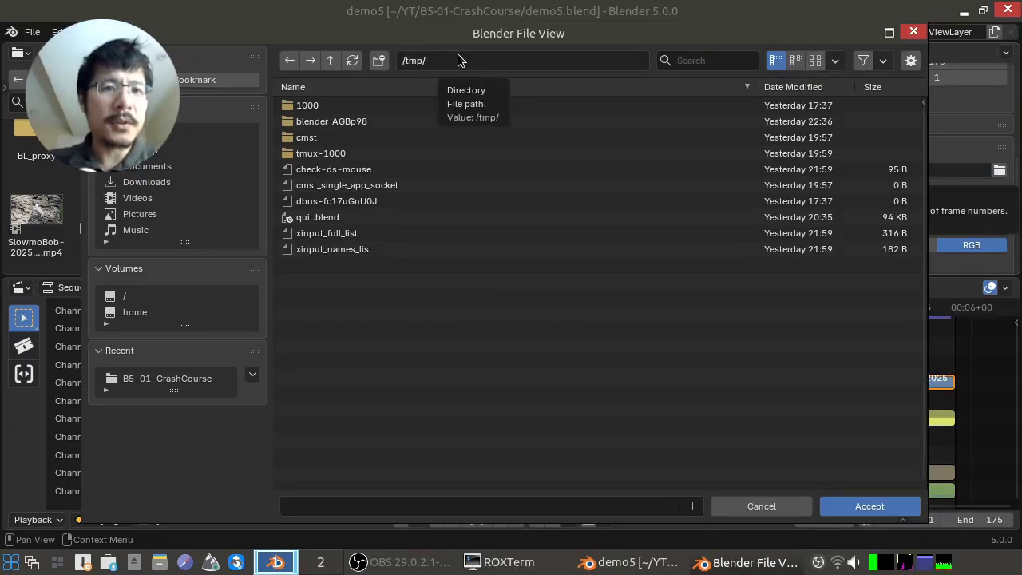
click(331, 64)
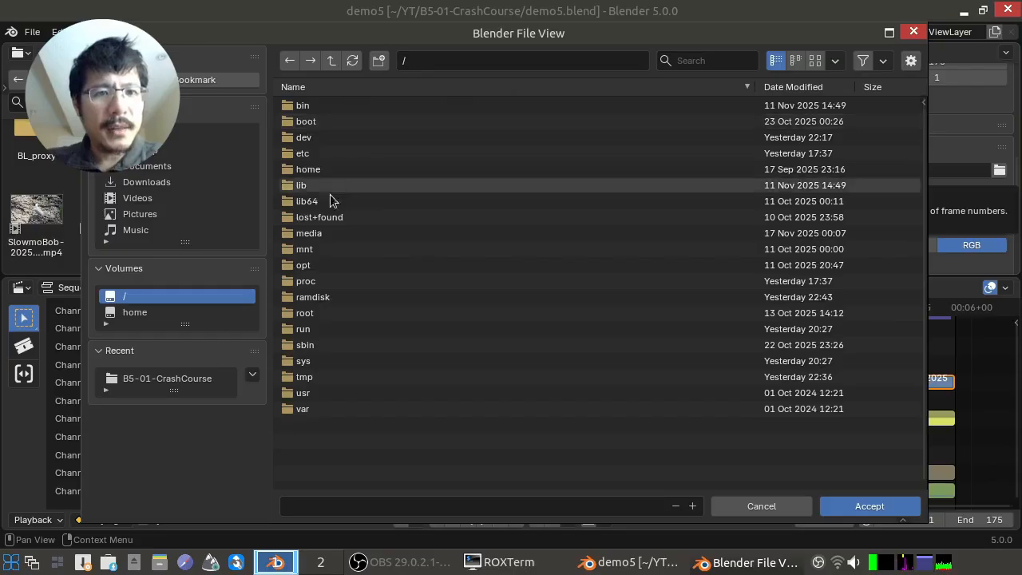
click(308, 297)
click(313, 297)
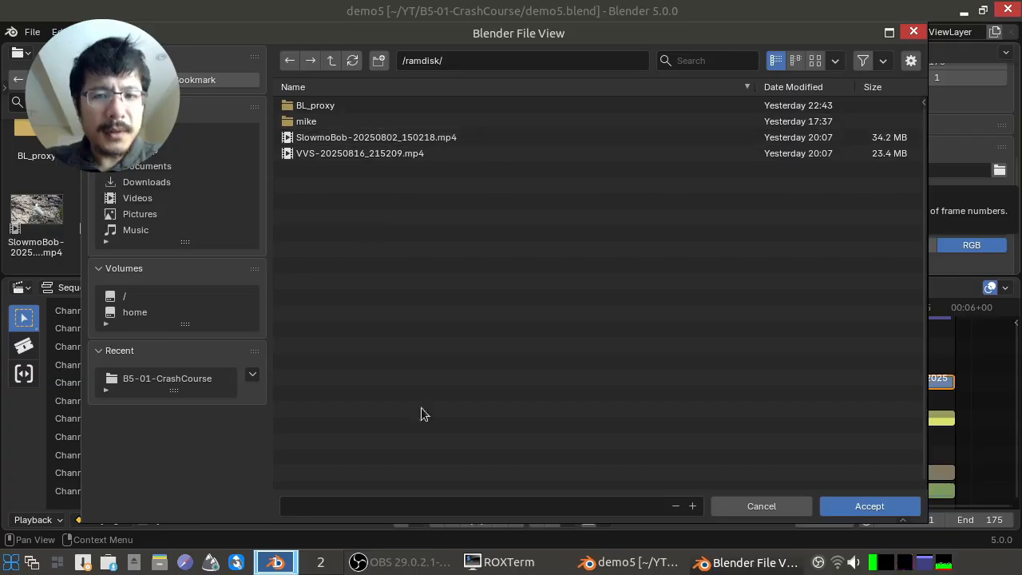
Name the render output file output.mp4 and accept the path
click(473, 506)
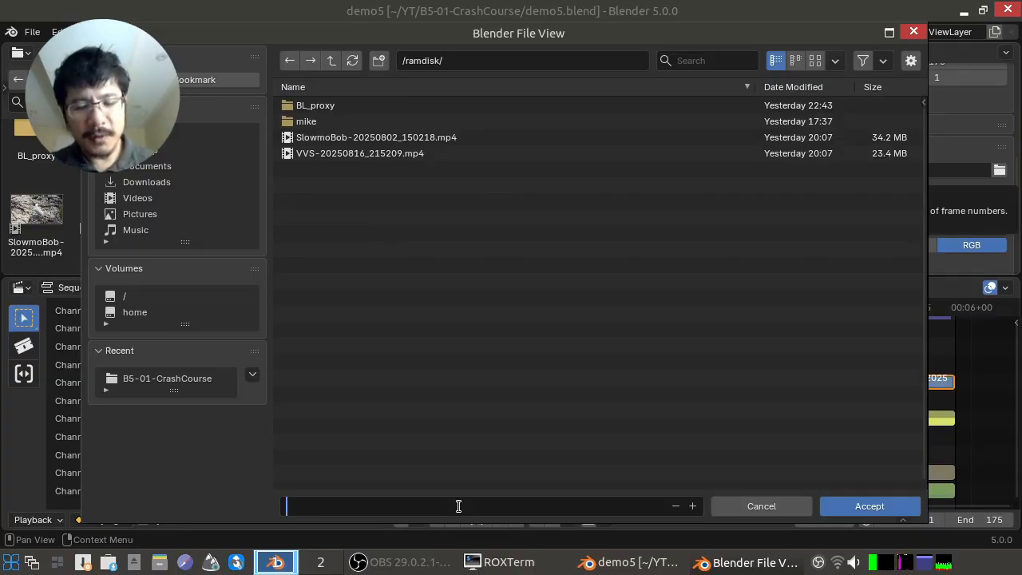
text(output)
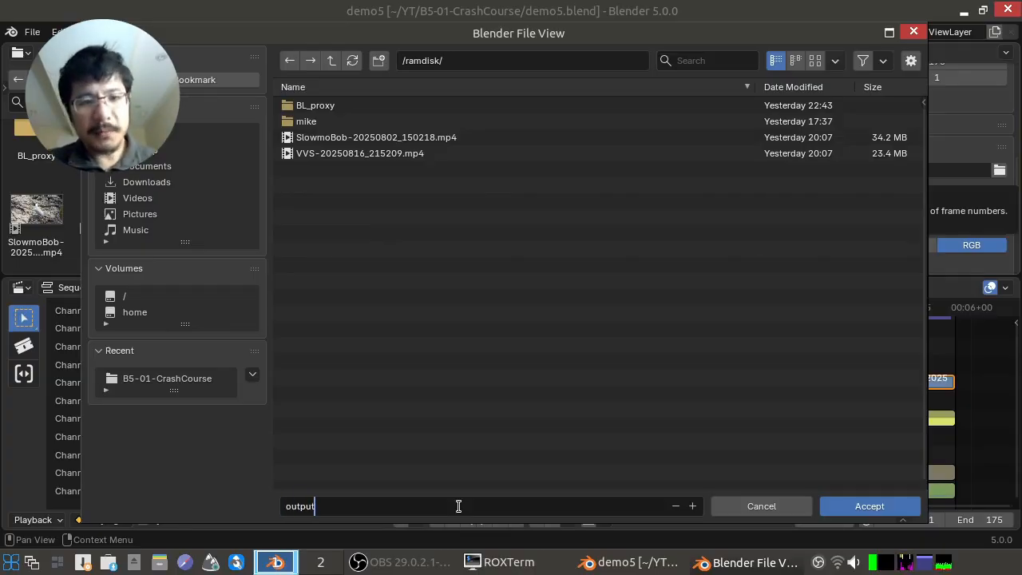
text(.mp4)
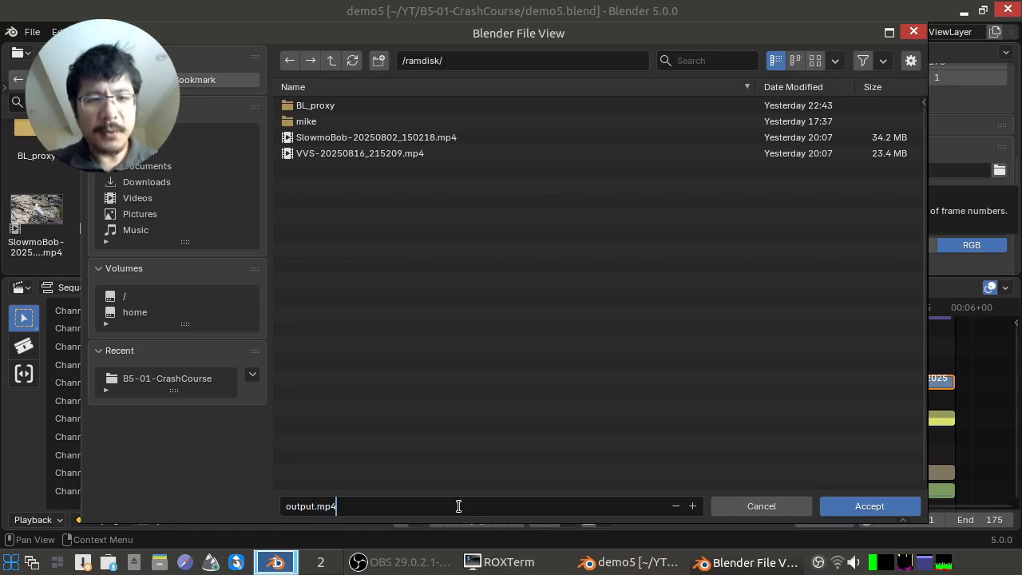
key(Return)
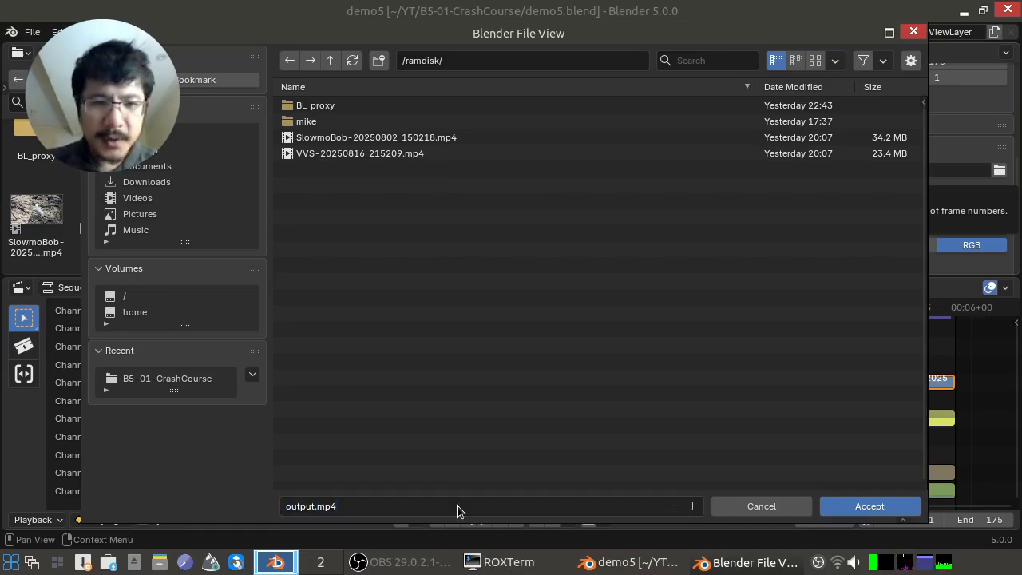
key(Return)
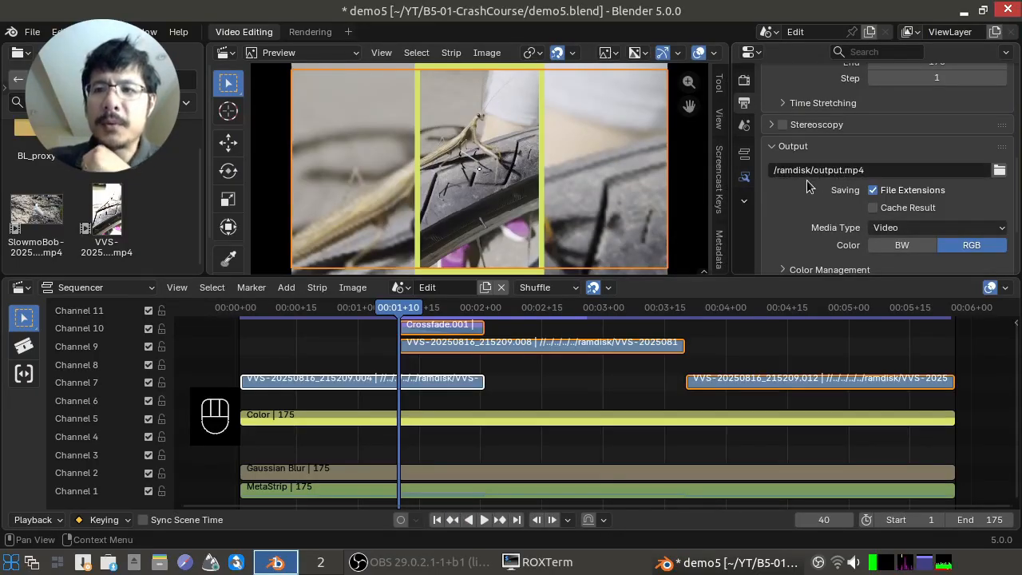
Expand the output's Encoding settings and render the whole animation
scroll(846, 146, down, 2)
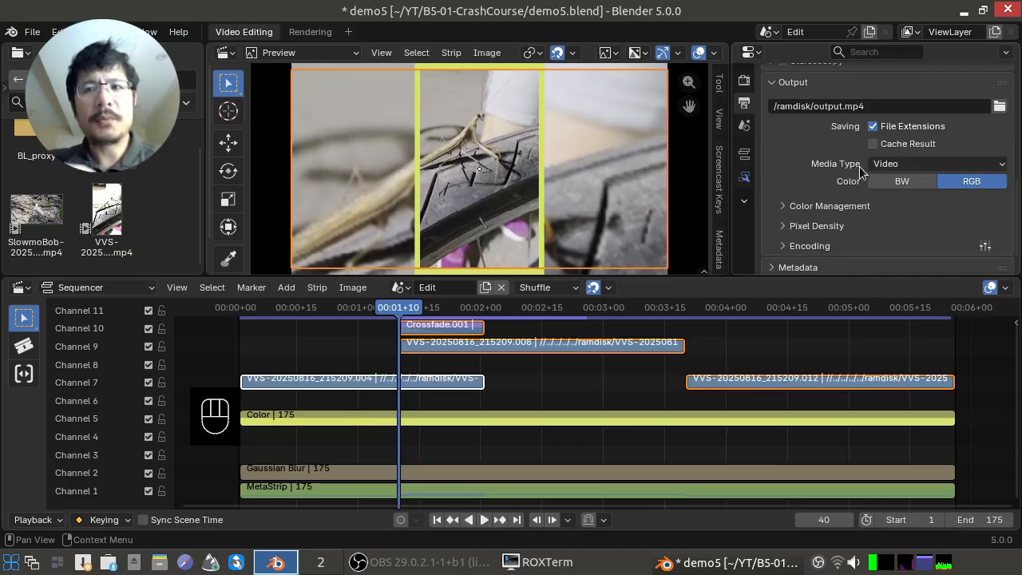
scroll(802, 192, down, 1)
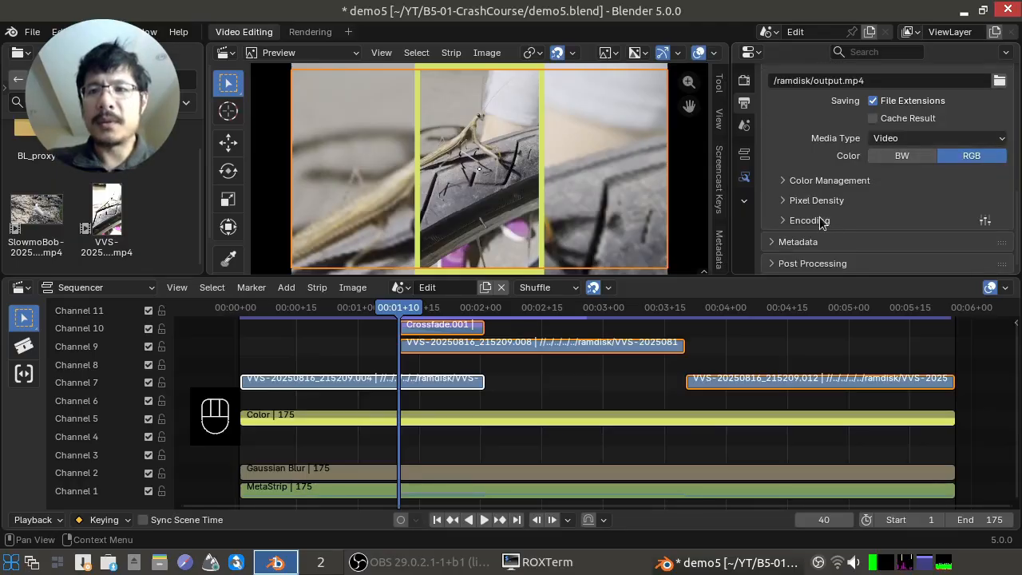
click(807, 221)
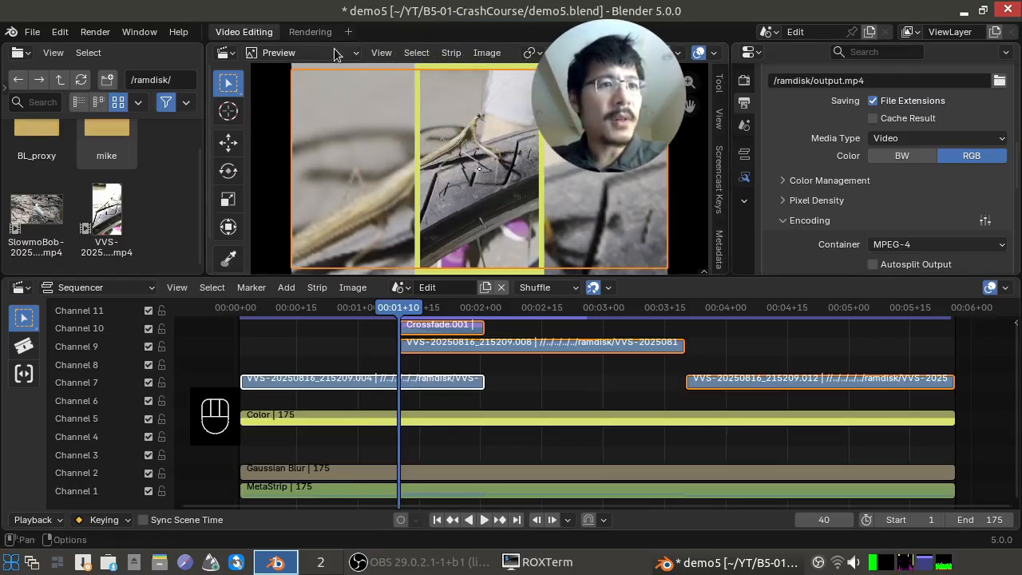
click(95, 32)
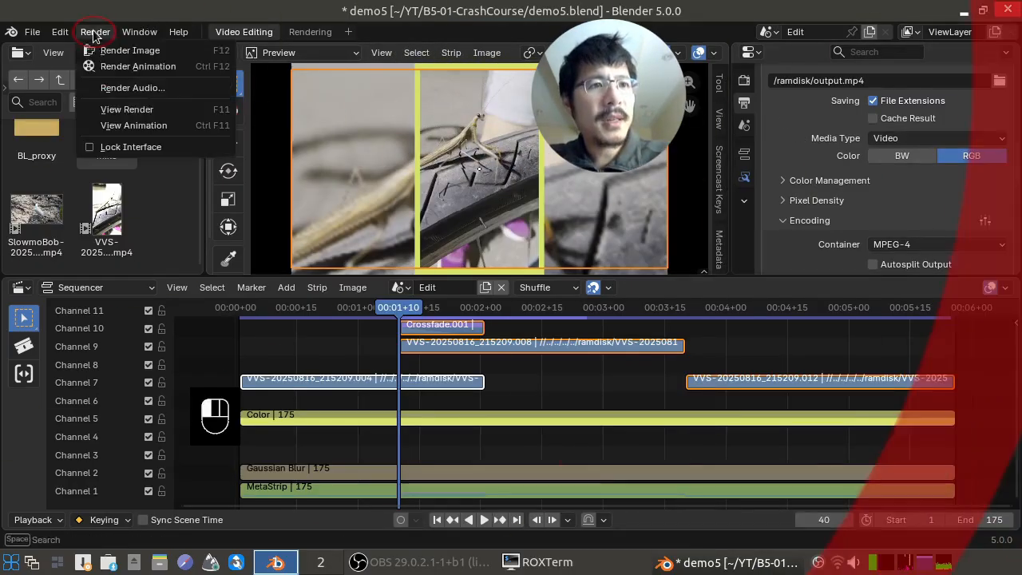
click(177, 71)
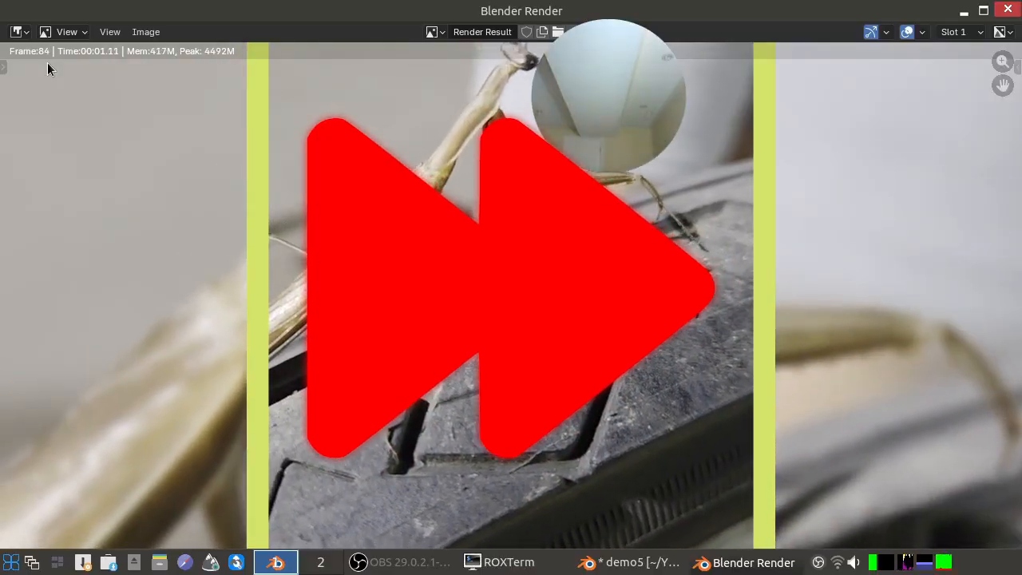
click(965, 8)
click(10, 562)
mouse_move(50, 324)
mouse_move(187, 370)
click(415, 392)
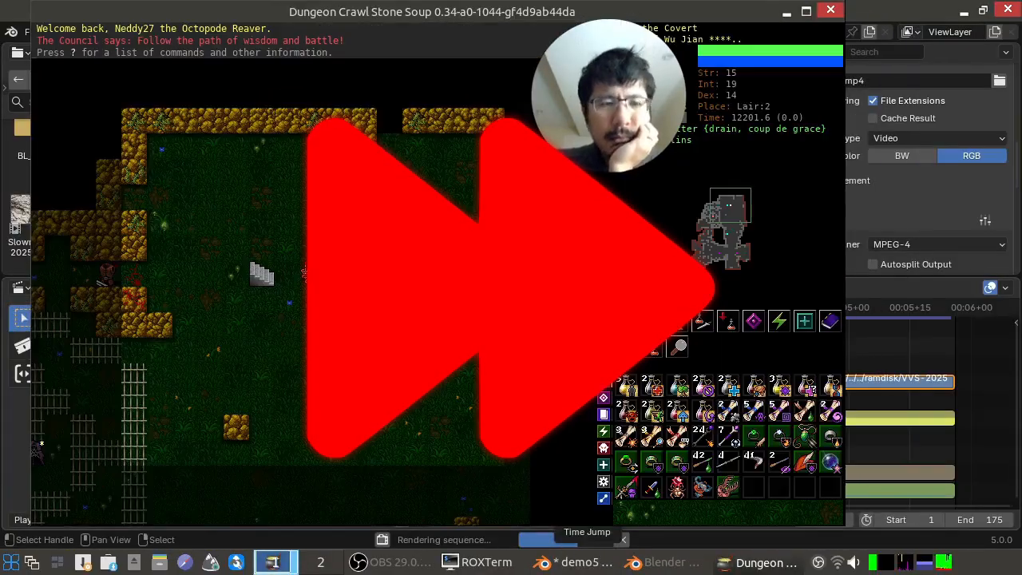
key(shift+m)
key(ctrl+f)
text(forg)
key(Escape)
key(Escape)
key(m)
key(Escape)
key(i)
key(Page_Down)
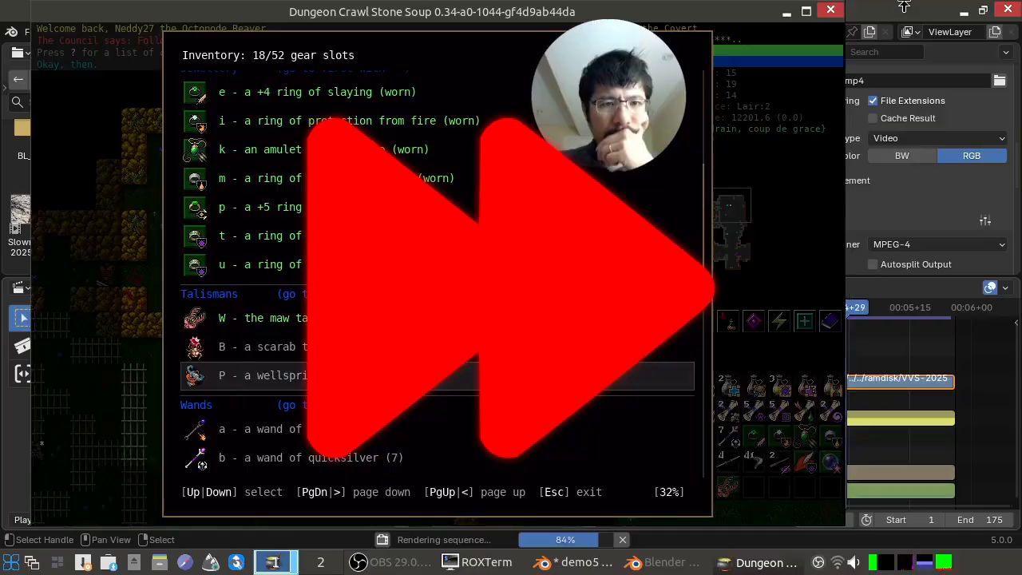
key(shift+w)
key(Escape)
key(shift+p)
key(Escape)
key(Escape)
key(o)
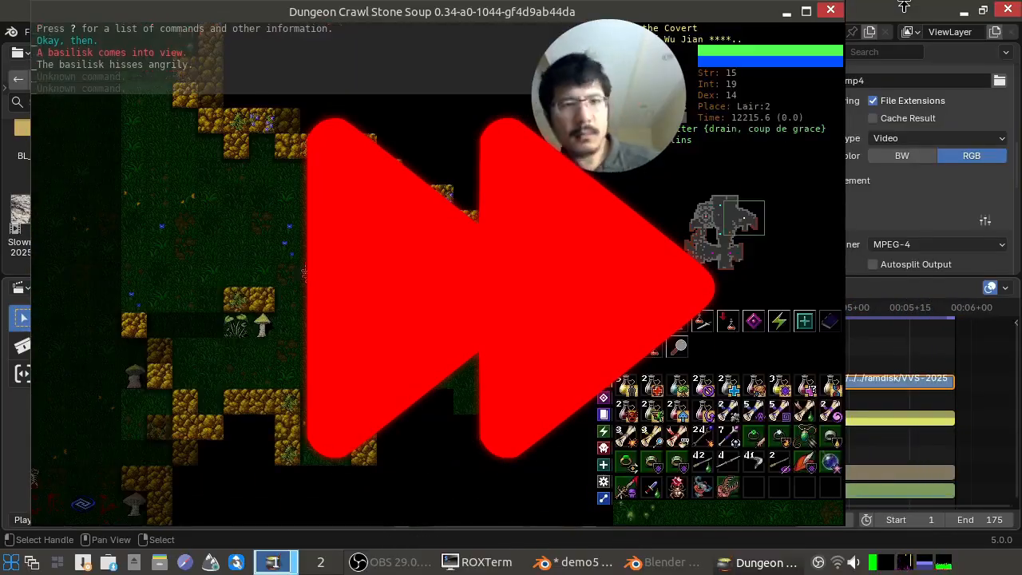
key(ctrl+s)
Switch to the file manager's /ramdisk folder and play the rendered output.mp4
click(754, 565)
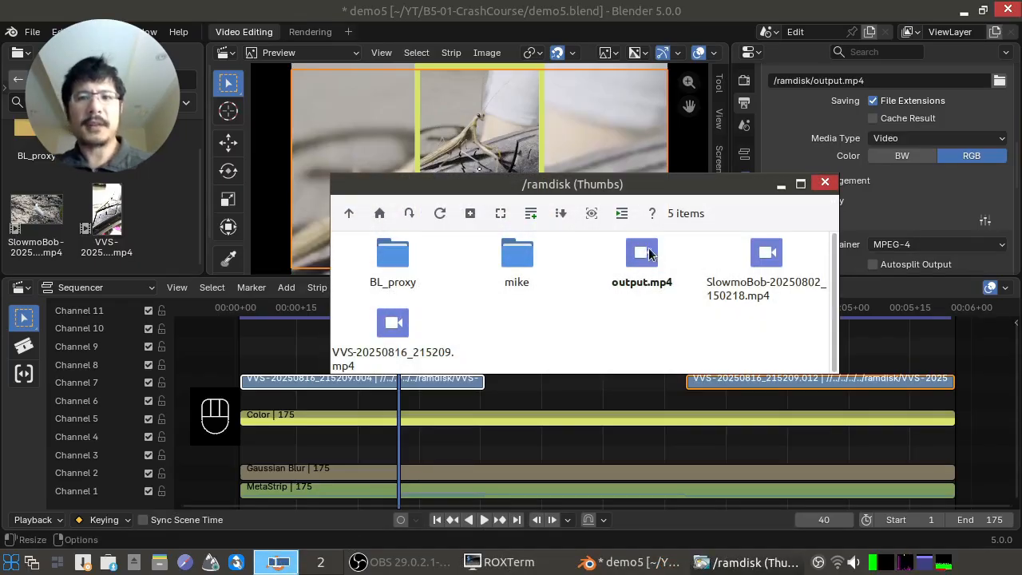
double_click(643, 254)
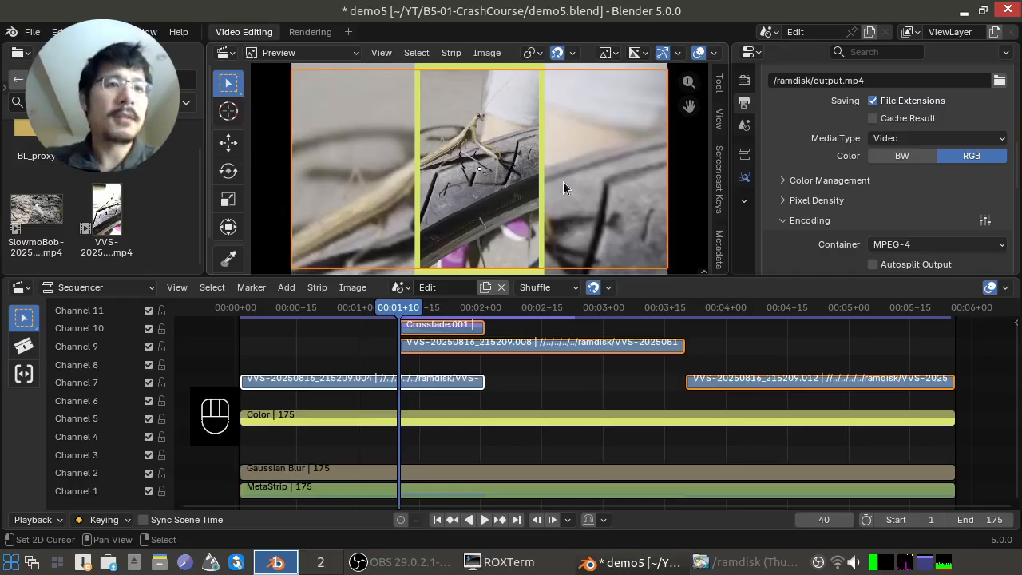
In the interface preferences for temporary editors, set Render In to Keep User Interface
click(59, 32)
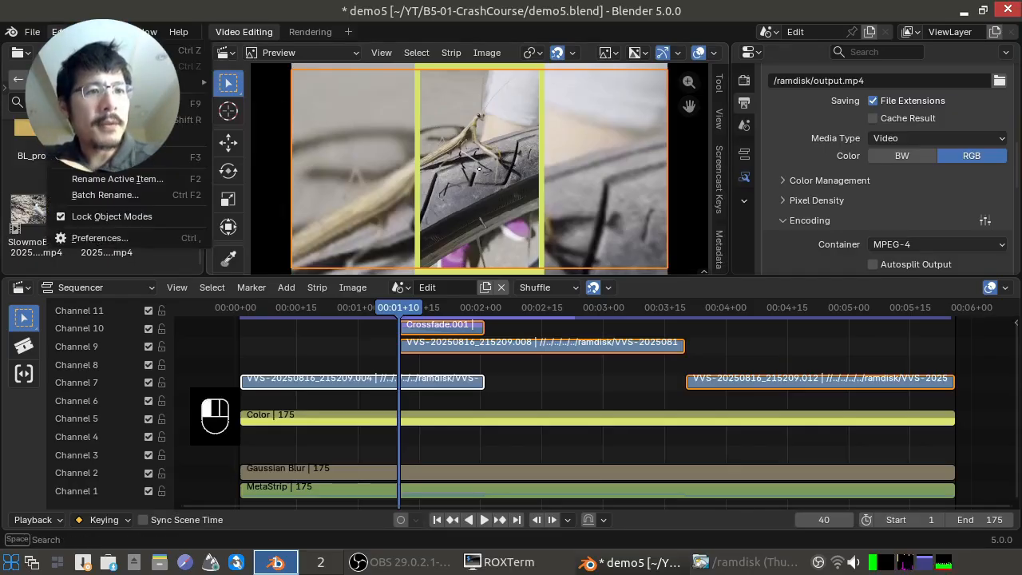
click(97, 238)
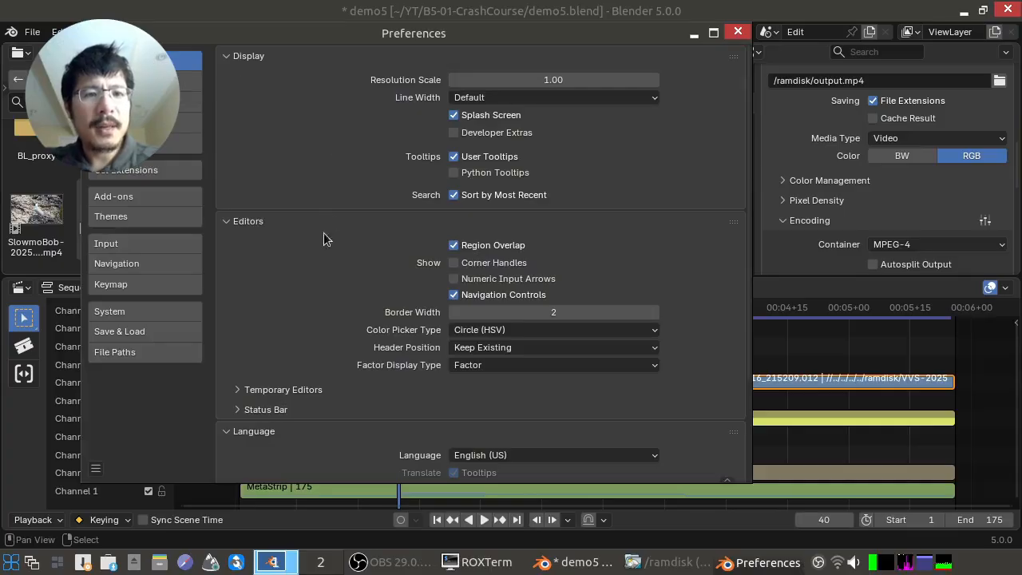
click(306, 389)
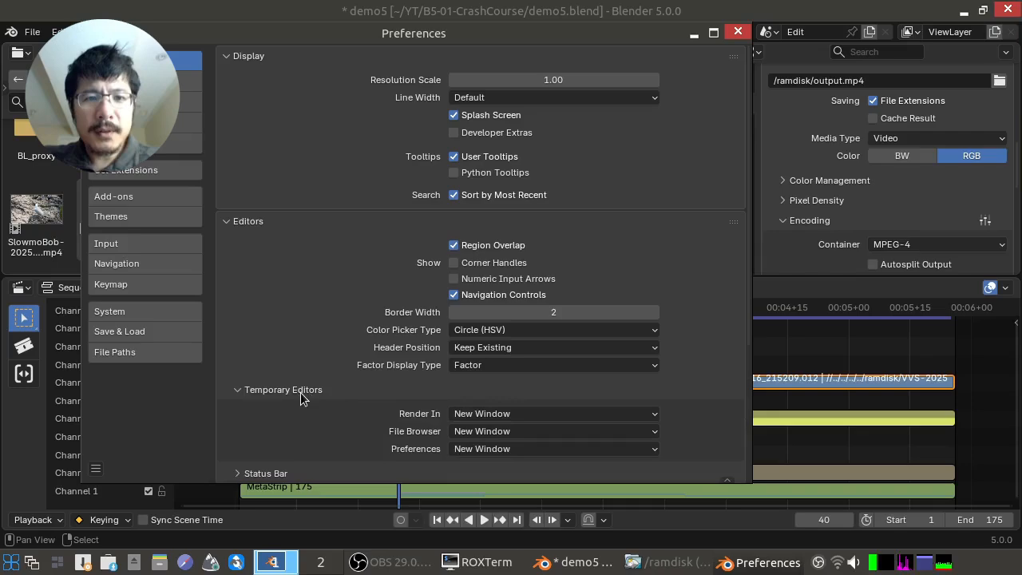
click(540, 412)
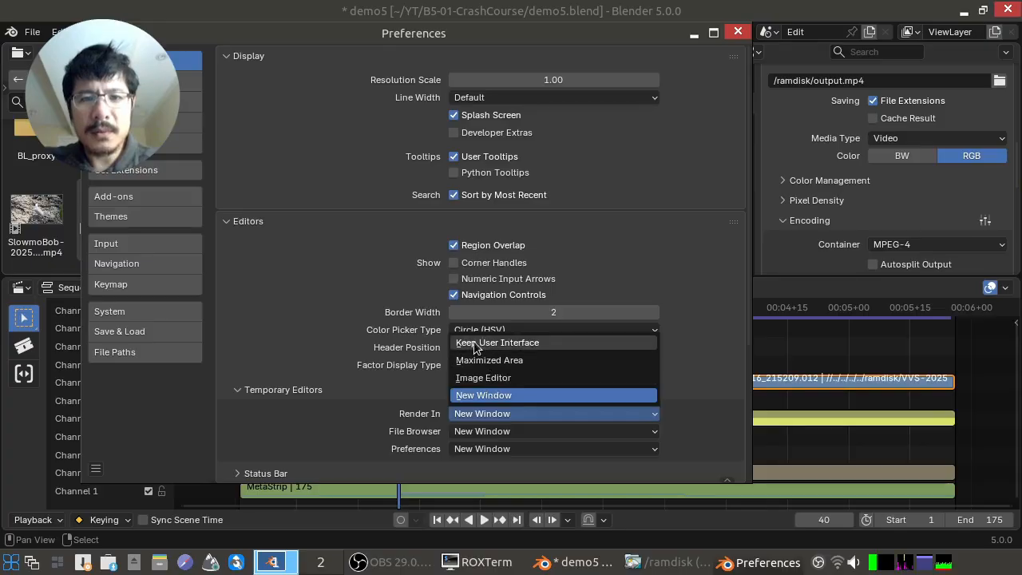
click(541, 343)
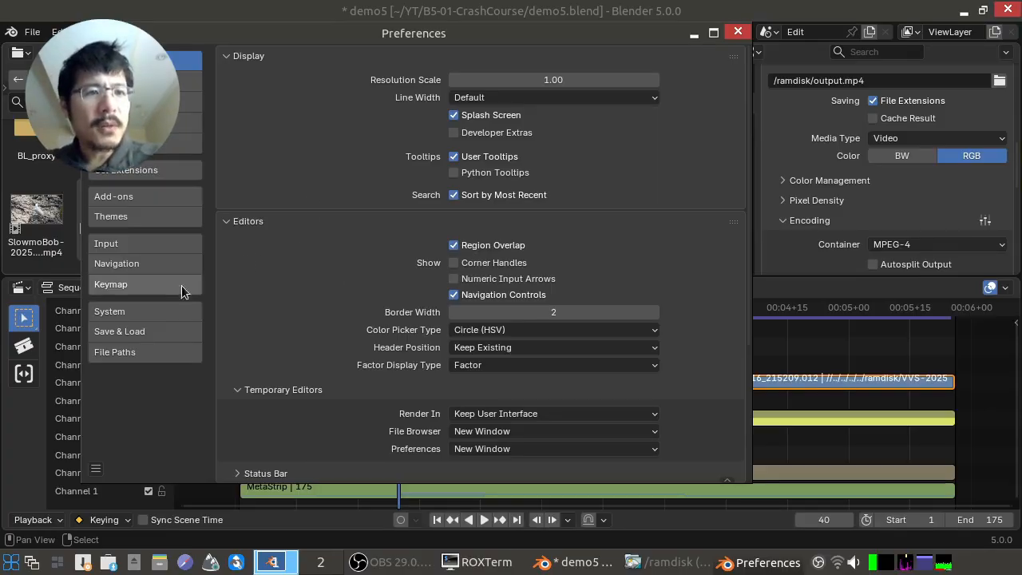
View the keymap preferences, and turn off Connect Movie Strips by Default in the Video Sequencer editing preferences
click(130, 285)
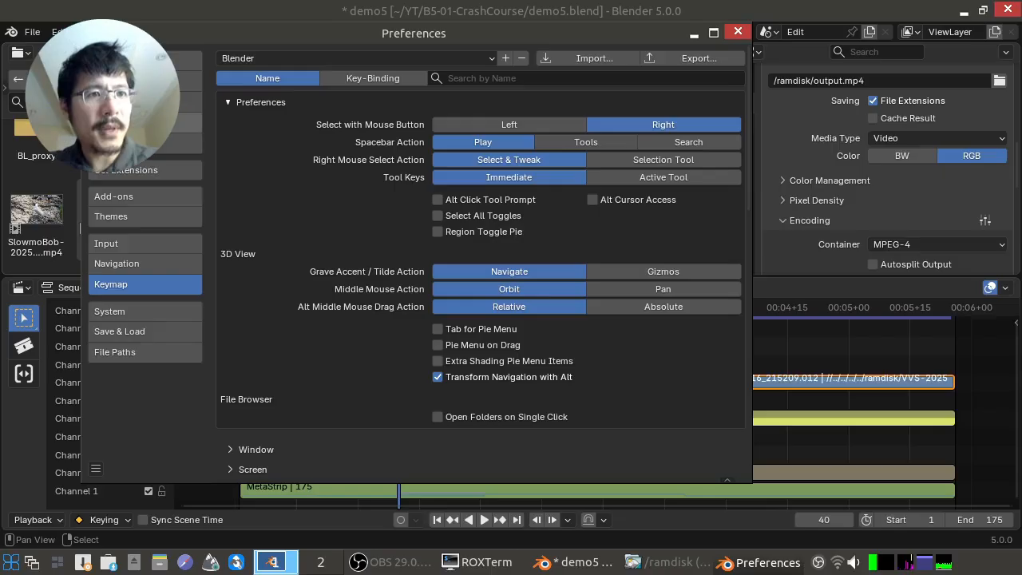
click(186, 122)
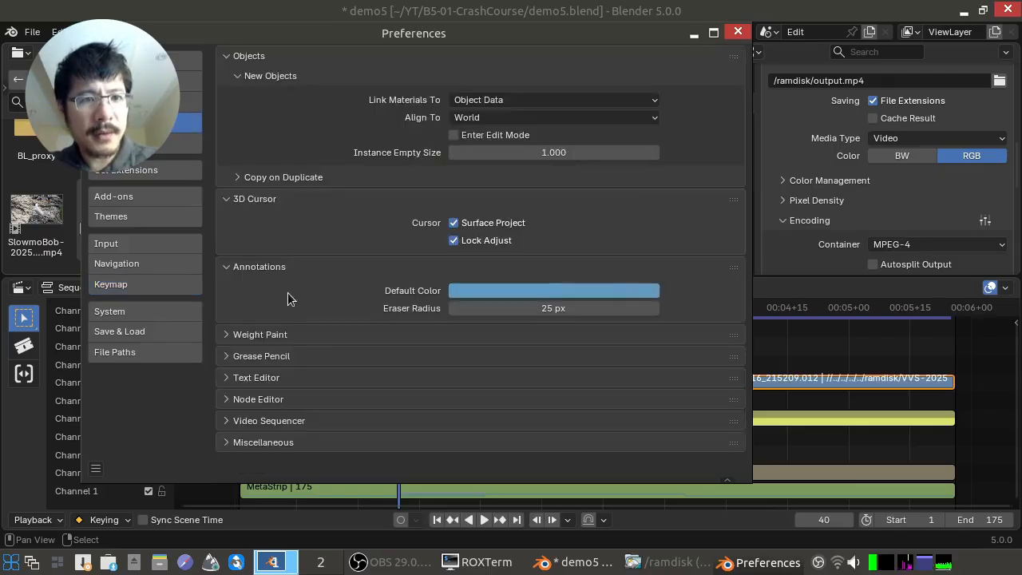
click(263, 422)
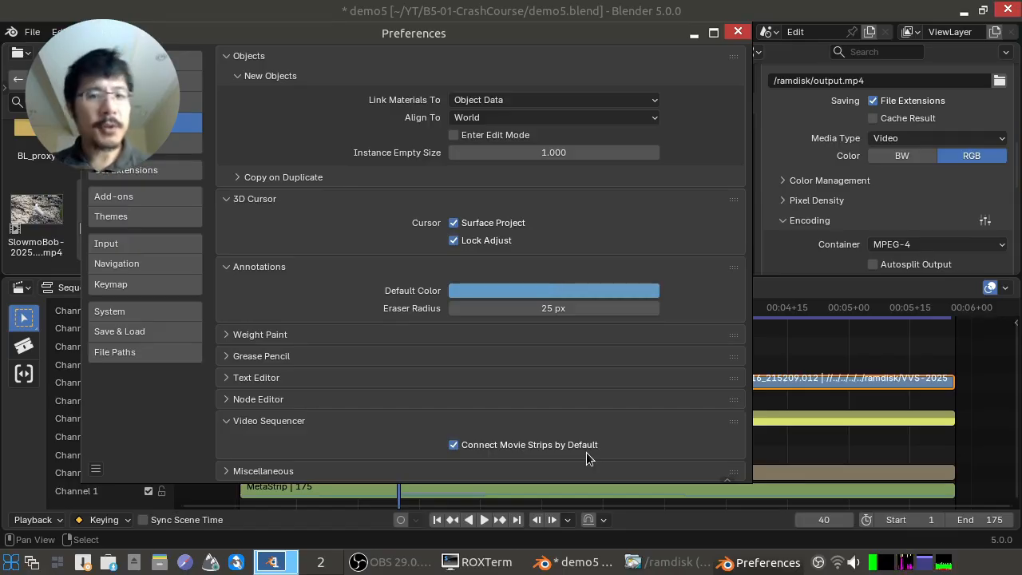
click(454, 444)
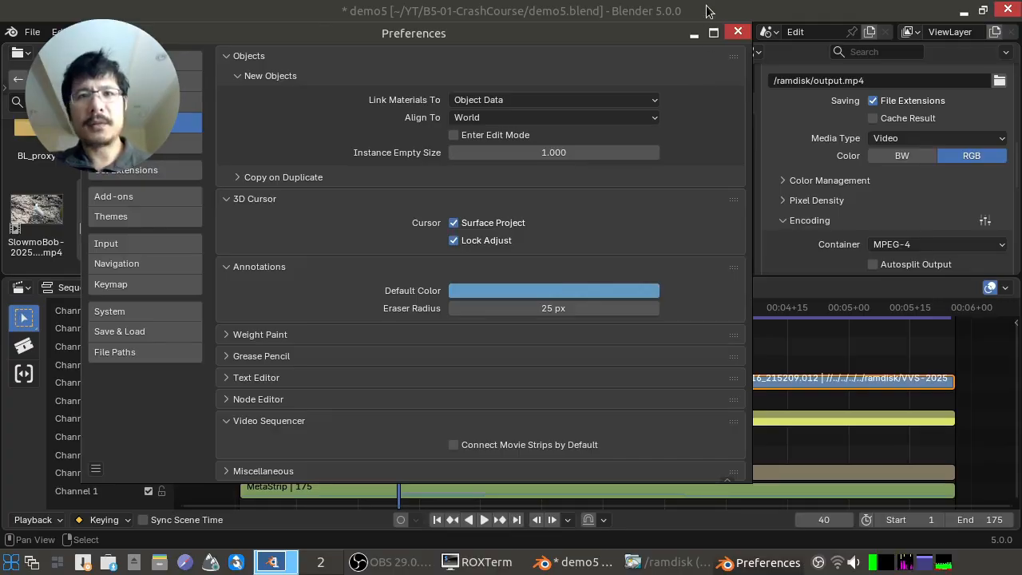
click(738, 32)
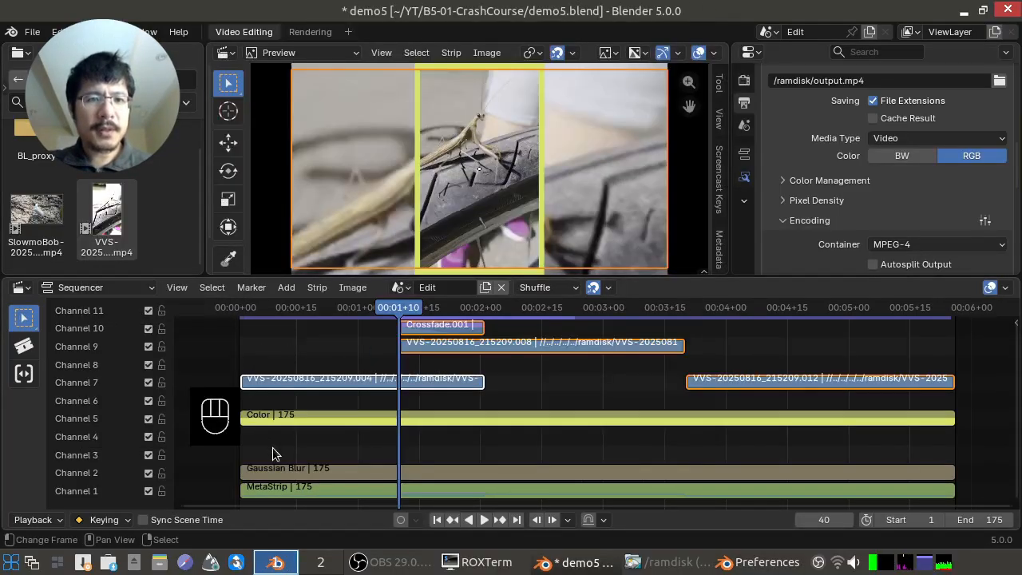
Add the SlowmoBob-20250802_150218.mp4 clip to the timeline on channels 3 and 4, starting just after frame 6
drag(262, 448, 261, 452)
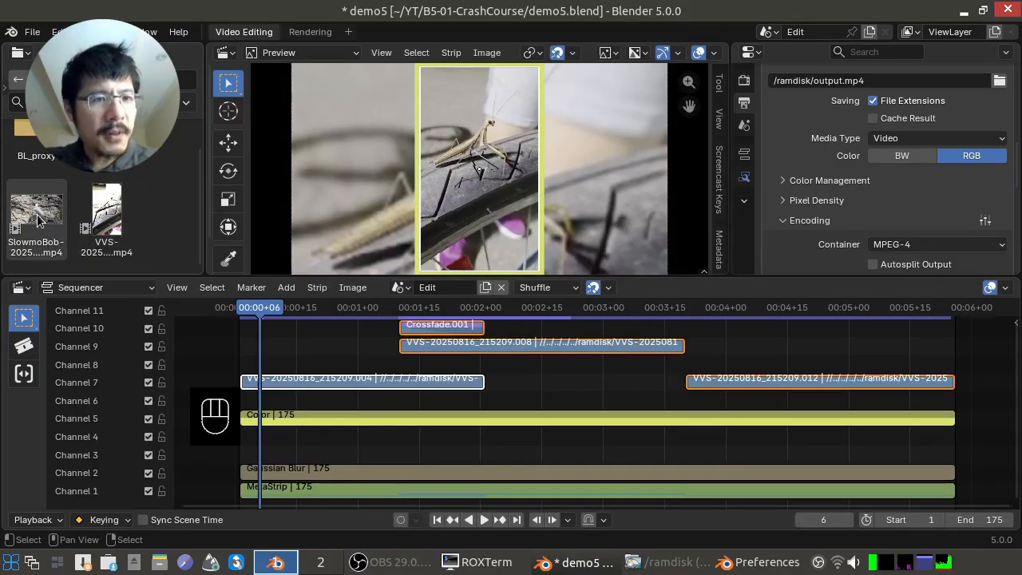
drag(41, 220, 264, 453)
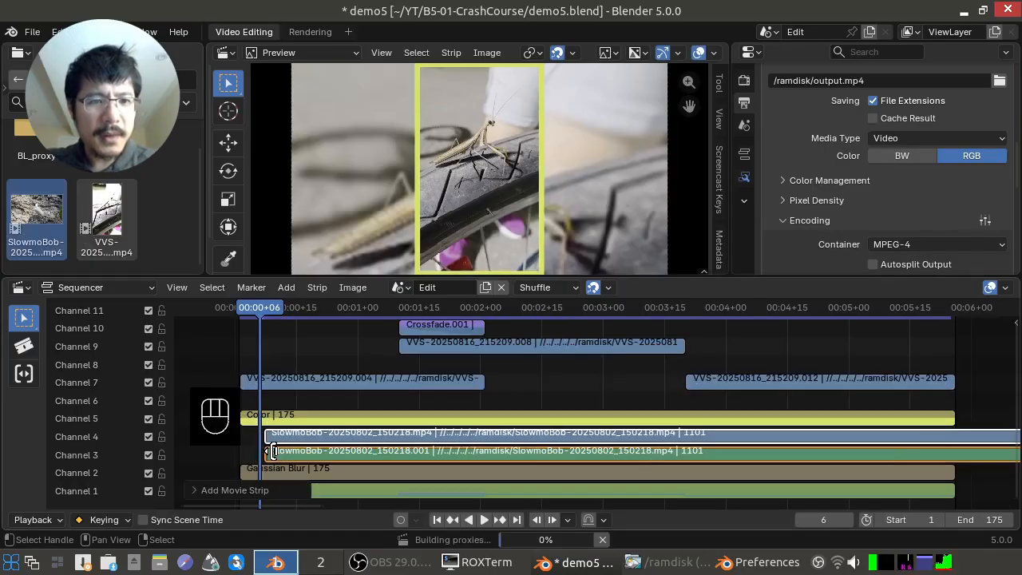
Select the SlowmoBob video and audio strips one at a time to check whether they are connected
click(386, 434)
click(379, 453)
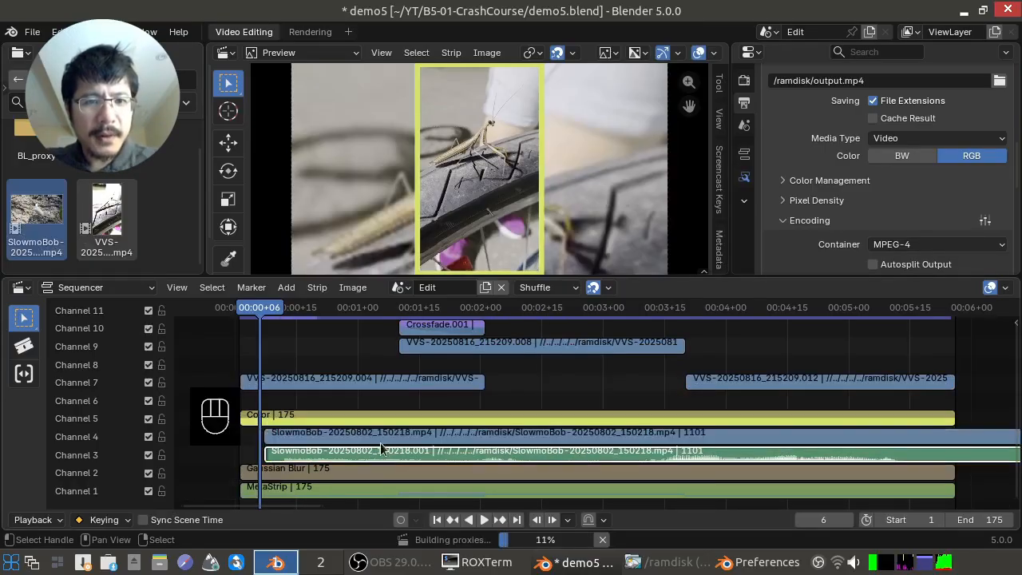
click(383, 435)
click(376, 450)
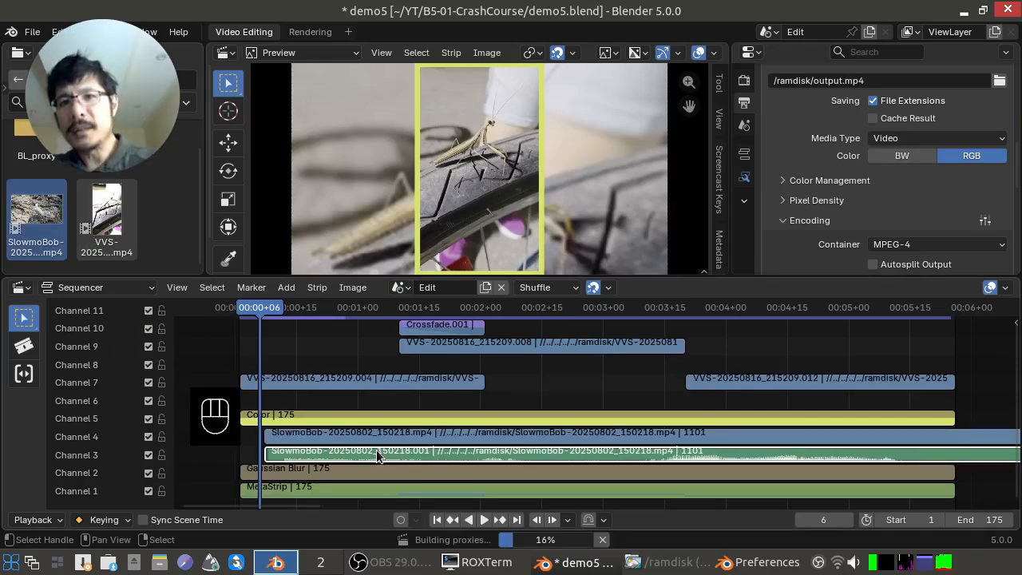
click(350, 438)
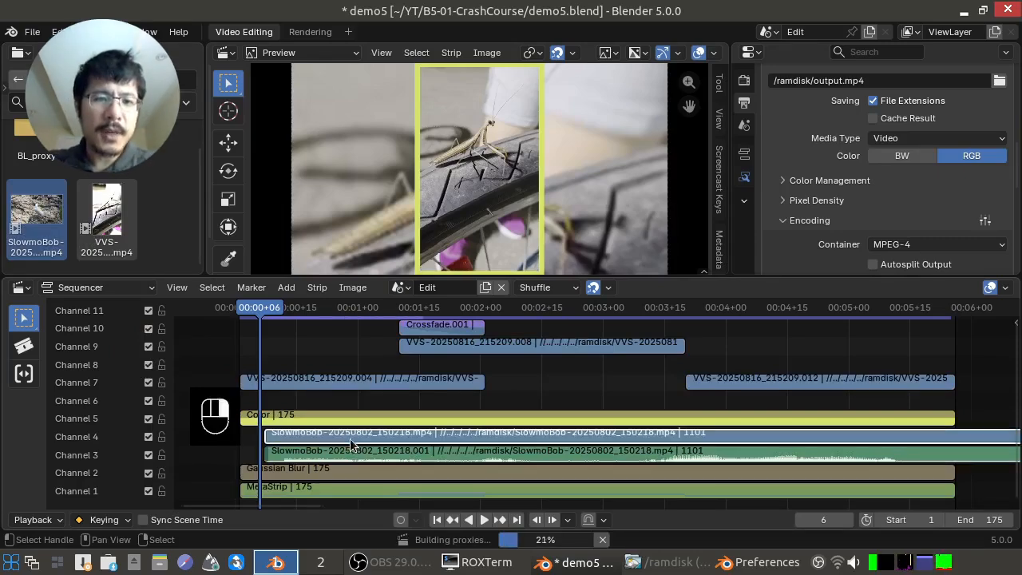
click(352, 452)
click(341, 438)
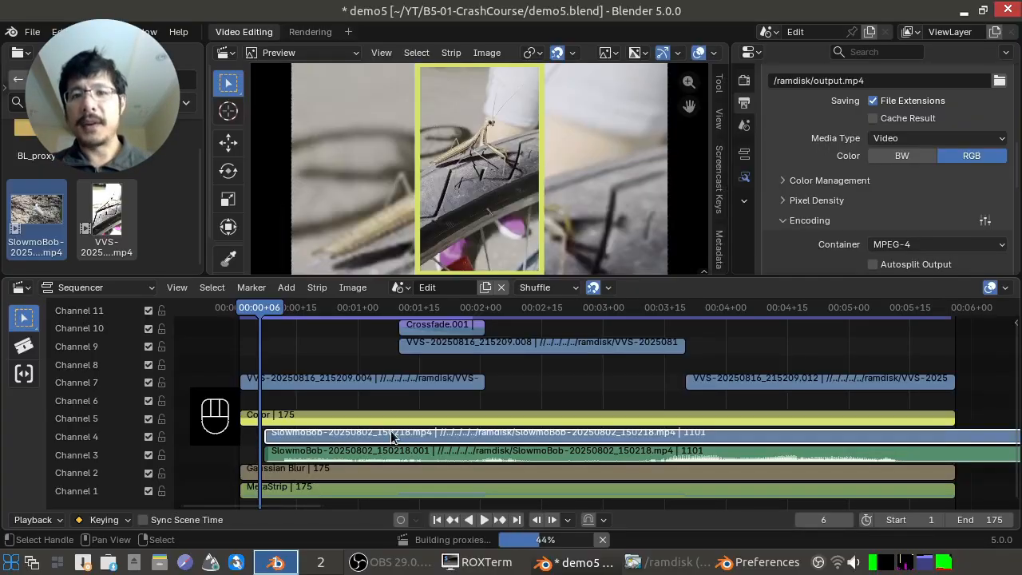
Select both the SlowmoBob video and audio strips and split them together at frame 27
scroll(392, 437, down, 3)
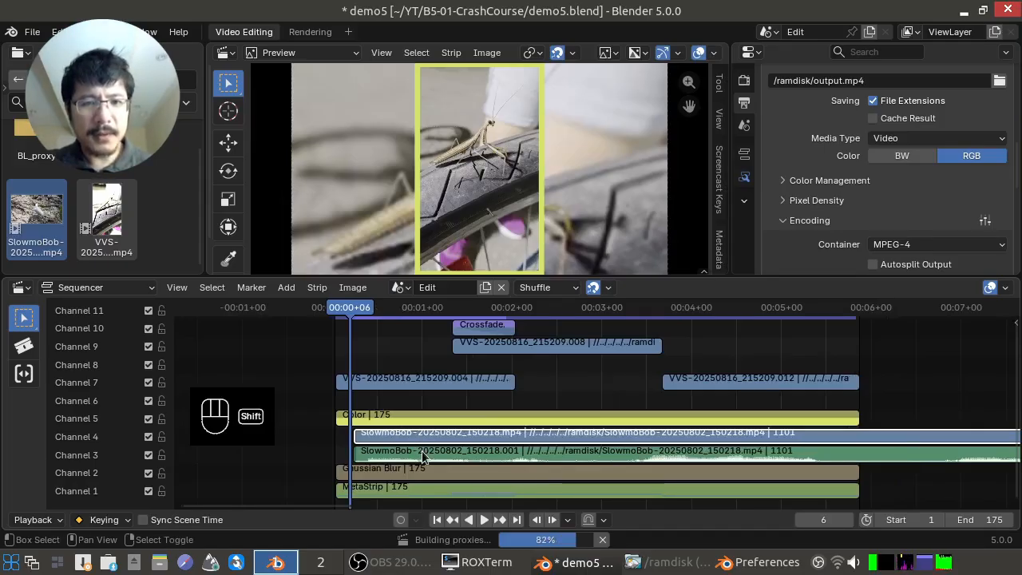
shift+click(428, 437)
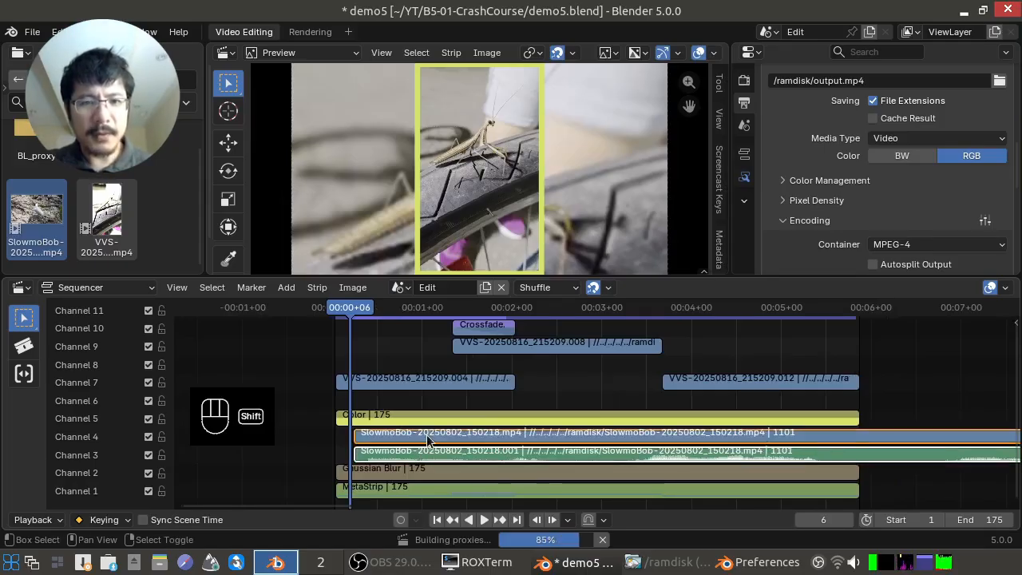
click(413, 337)
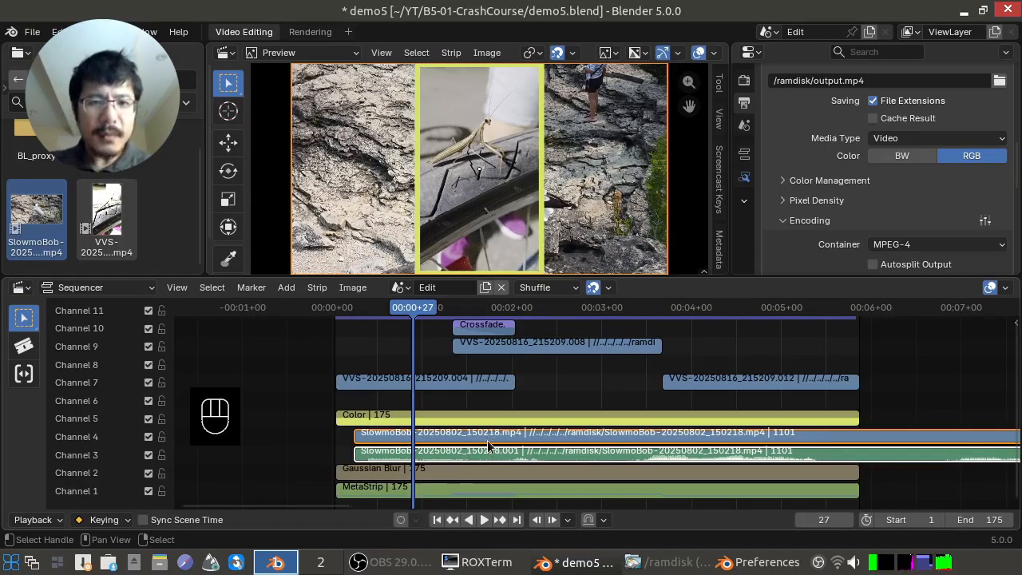
key(k)
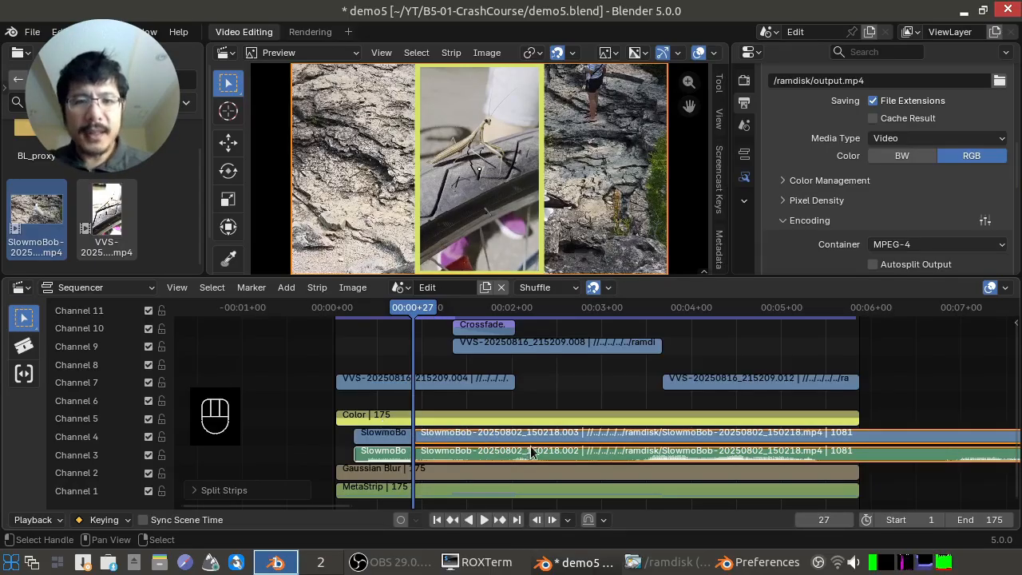
Select the SlowmoBob audio and video pieces before the cut separately, and select both pieces after the cut together
click(386, 452)
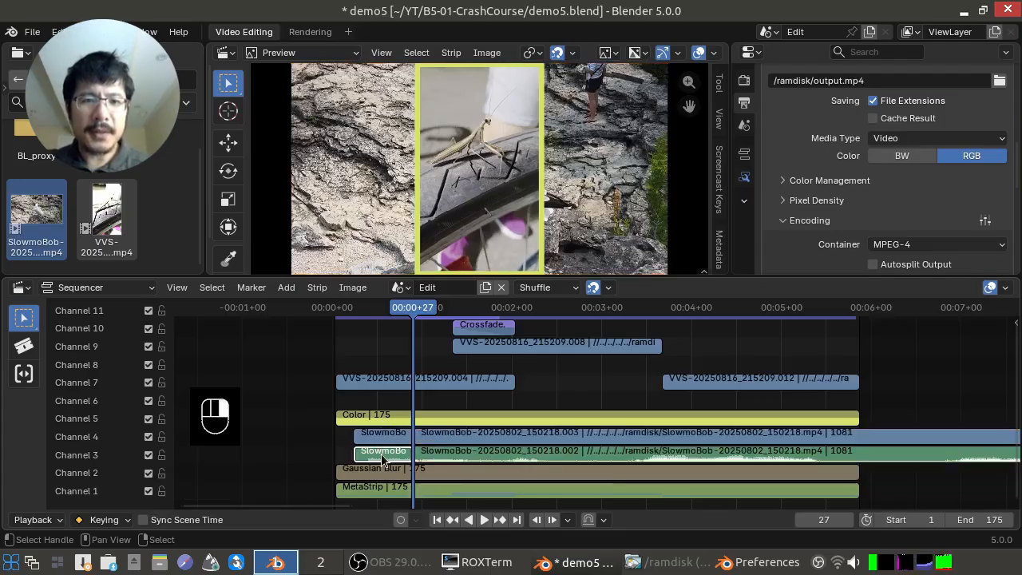
right_click(383, 438)
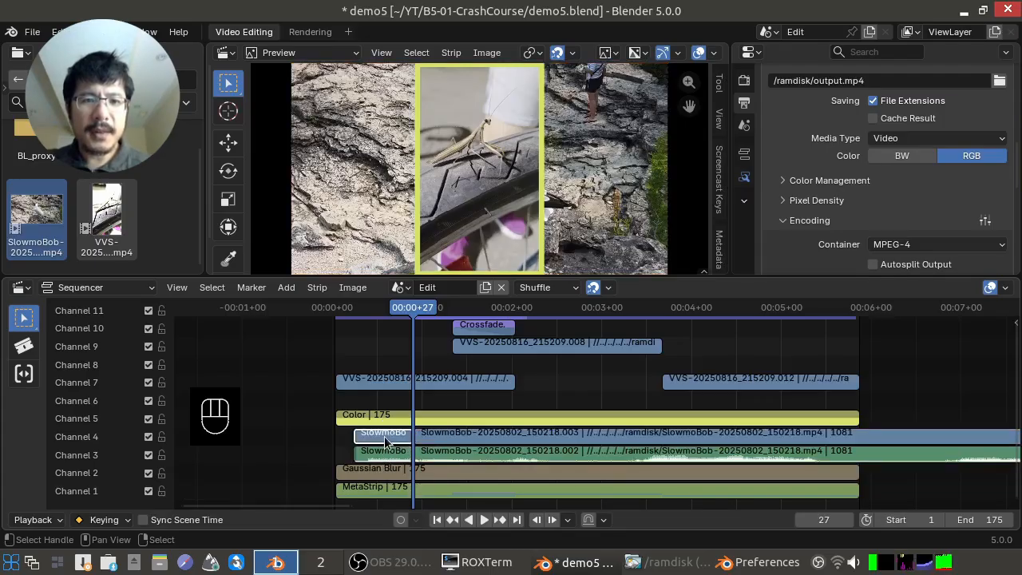
right_click(493, 435)
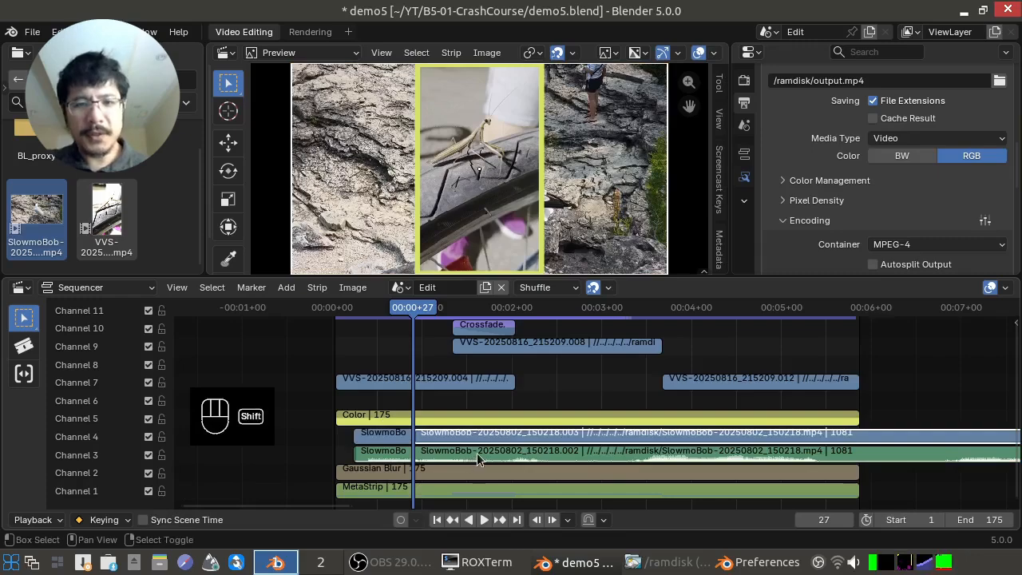
shift+right_click(477, 453)
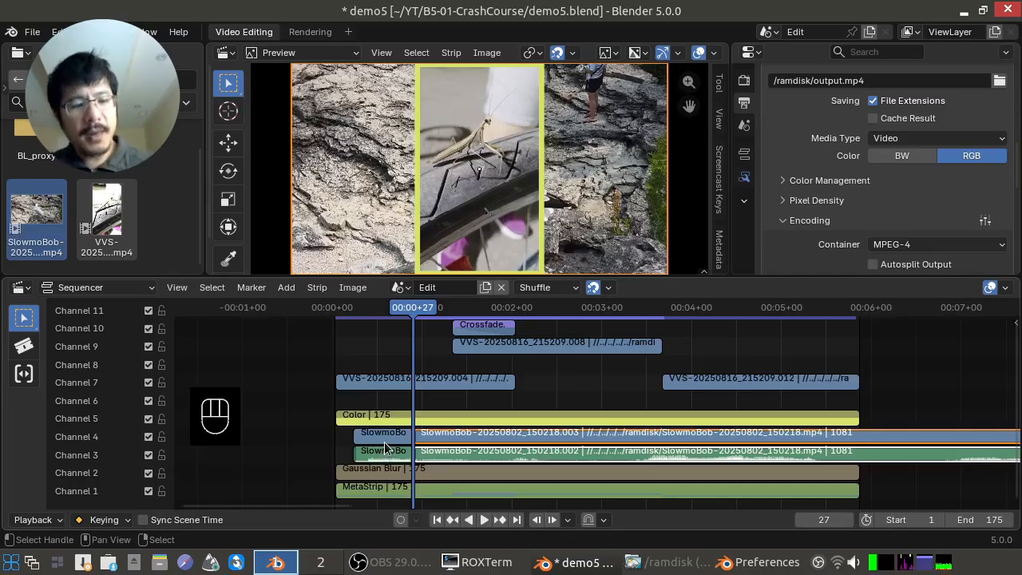
Use linked-time selection to pick the video and audio pieces before the cut, and do the same for those after it
key(ctrl)
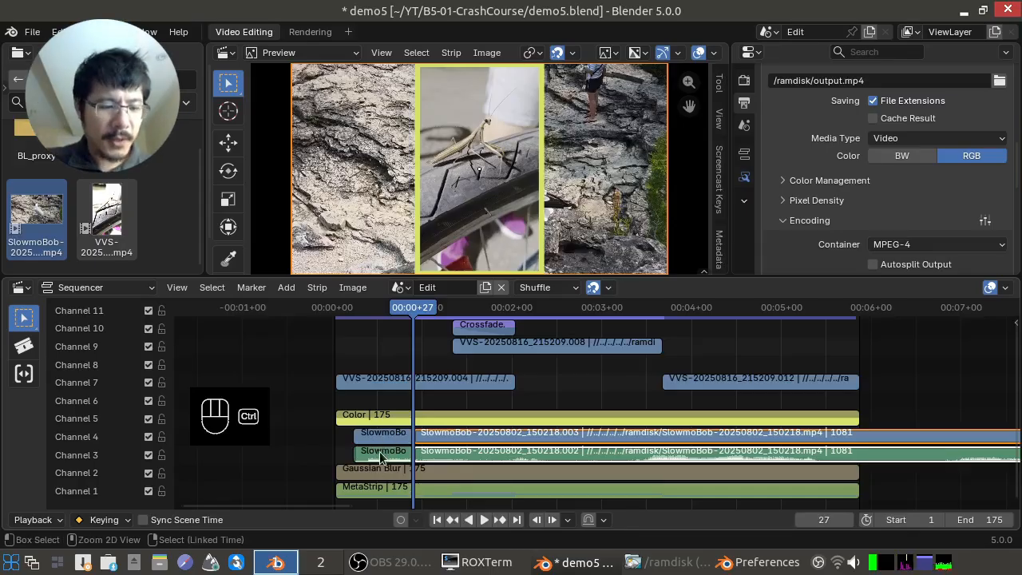
ctrl+click(386, 437)
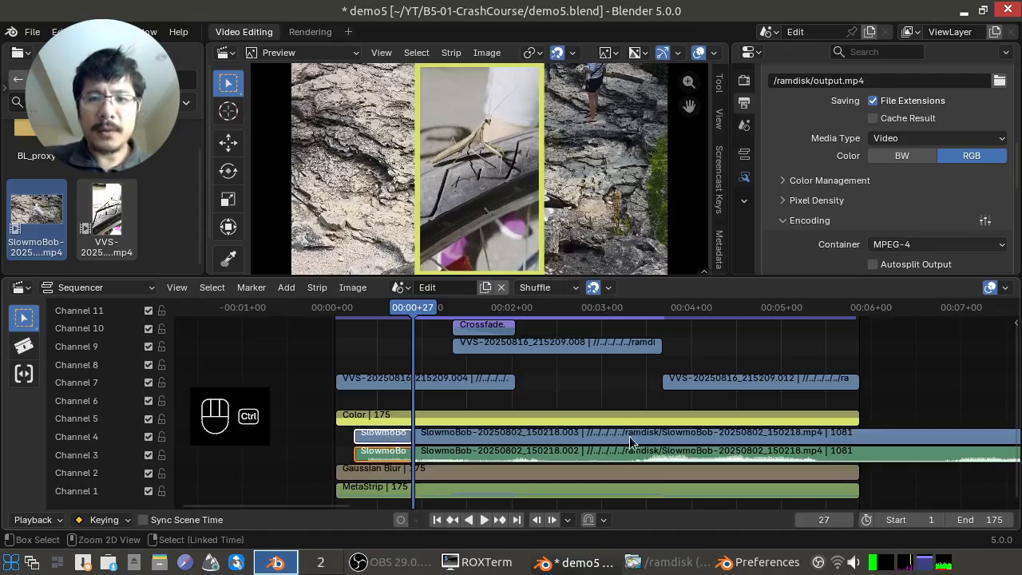
ctrl+click(672, 435)
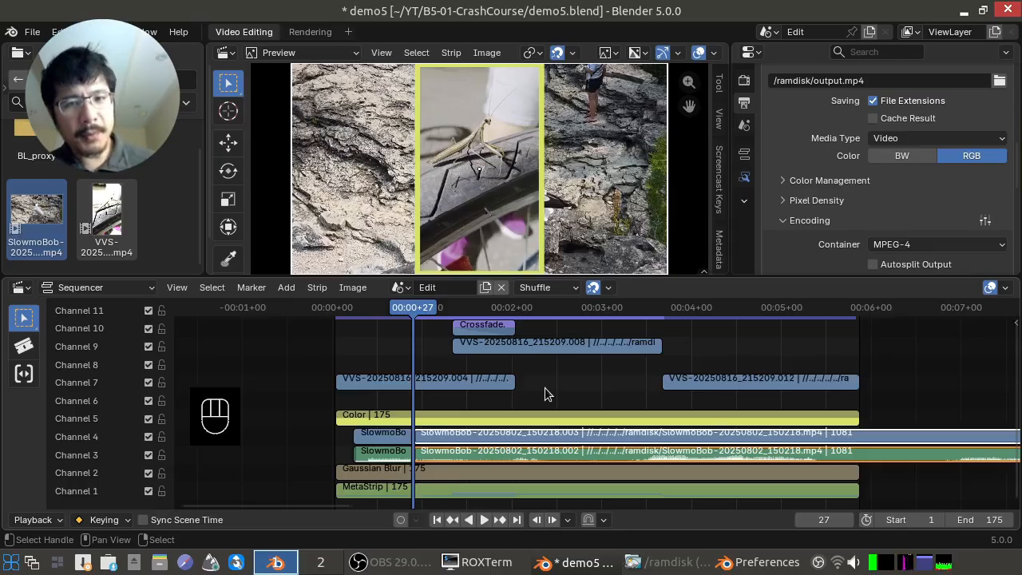
Add the VVS-20250816_215209.mp4 movie from /ramdisk and place its strips on channels 9 and 10, starting at about 00:04+00
key(shift)
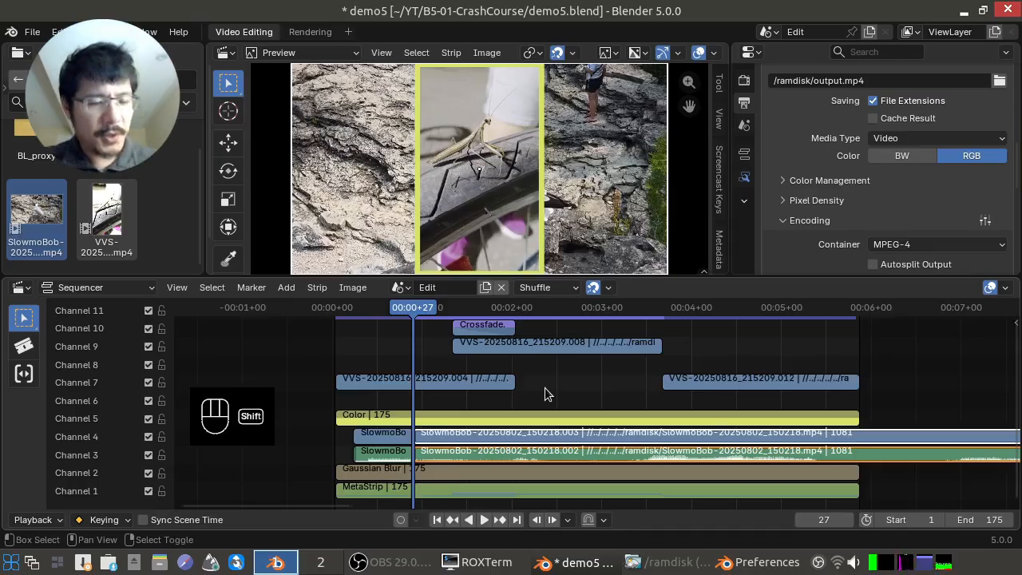
key(shift+a)
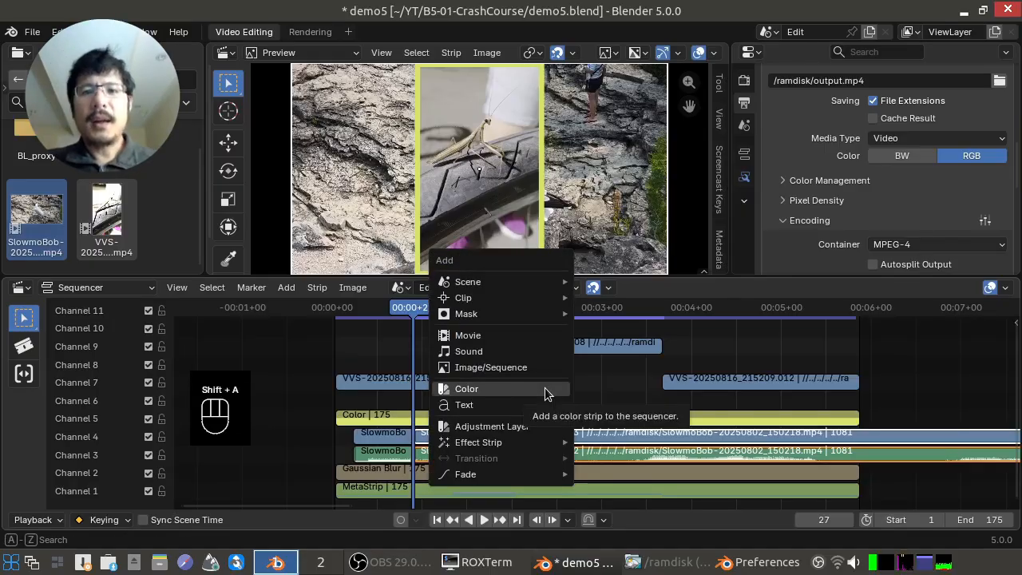
click(478, 335)
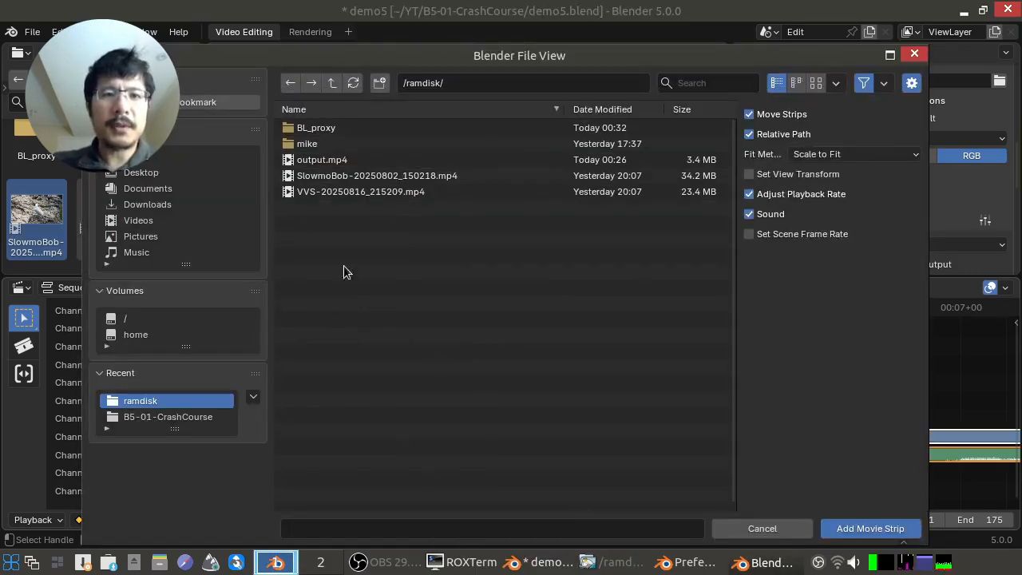
click(369, 194)
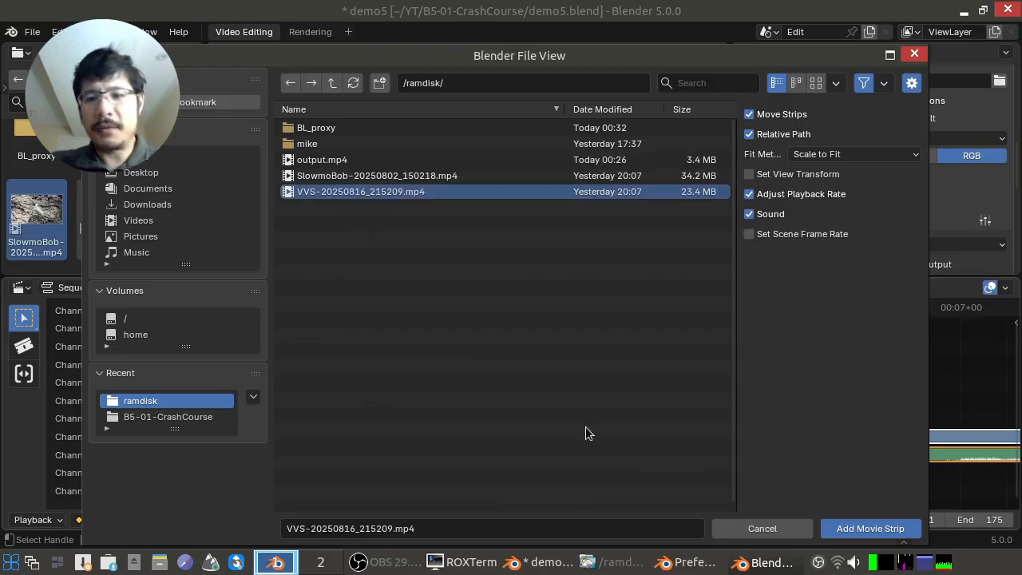
double_click(395, 191)
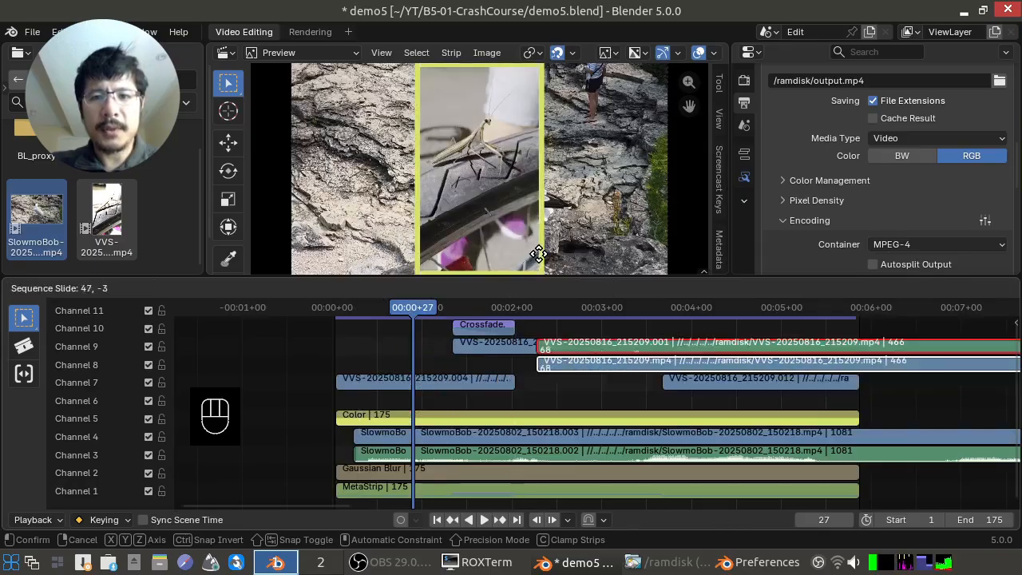
click(689, 235)
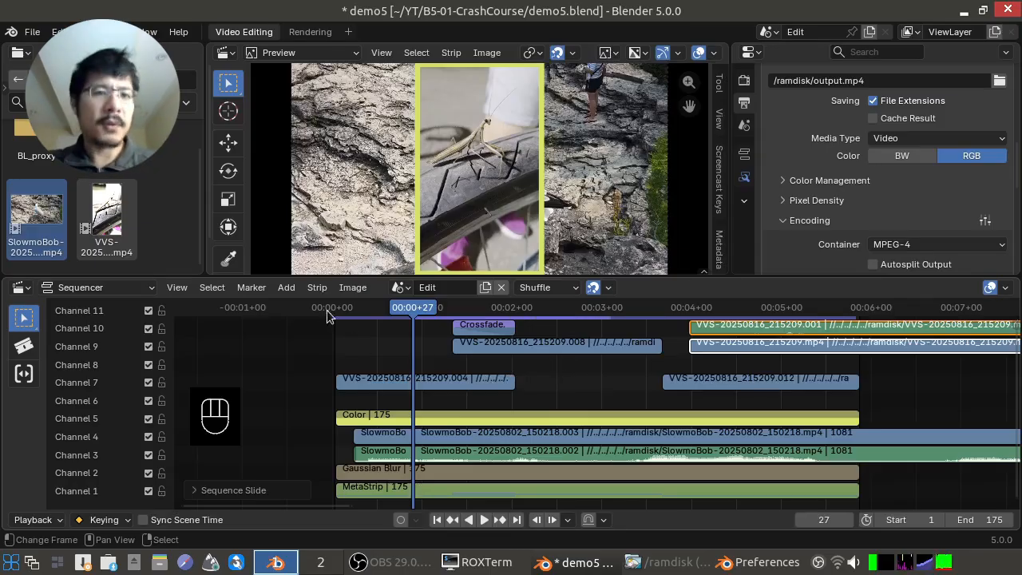
click(281, 289)
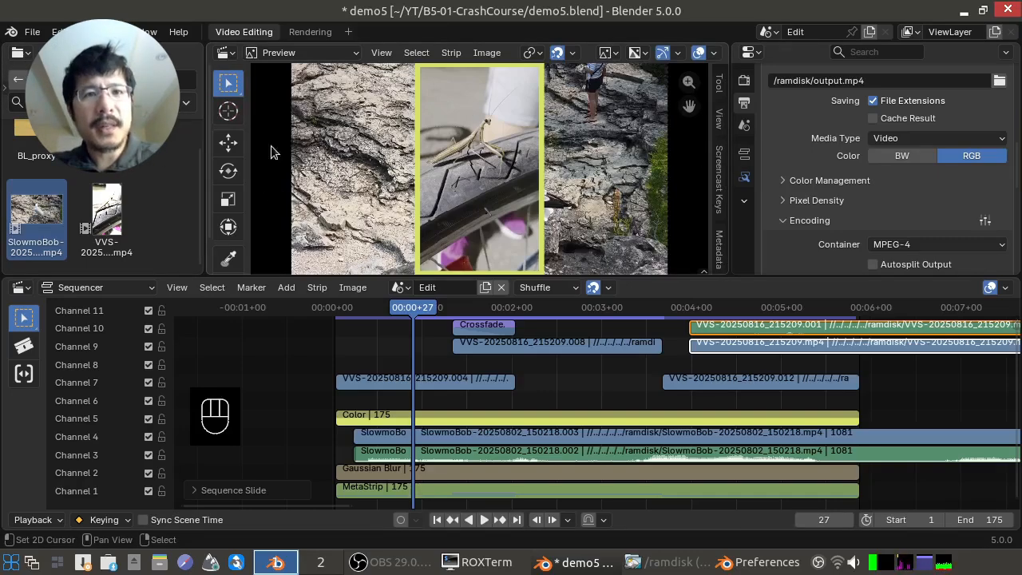
Resize the editor areas by shifting the borders of the timeline, the properties editor and the file browser
mouse_move(675, 277)
mouse_down()
mouse_move(680, 309)
mouse_move(672, 284)
mouse_up()
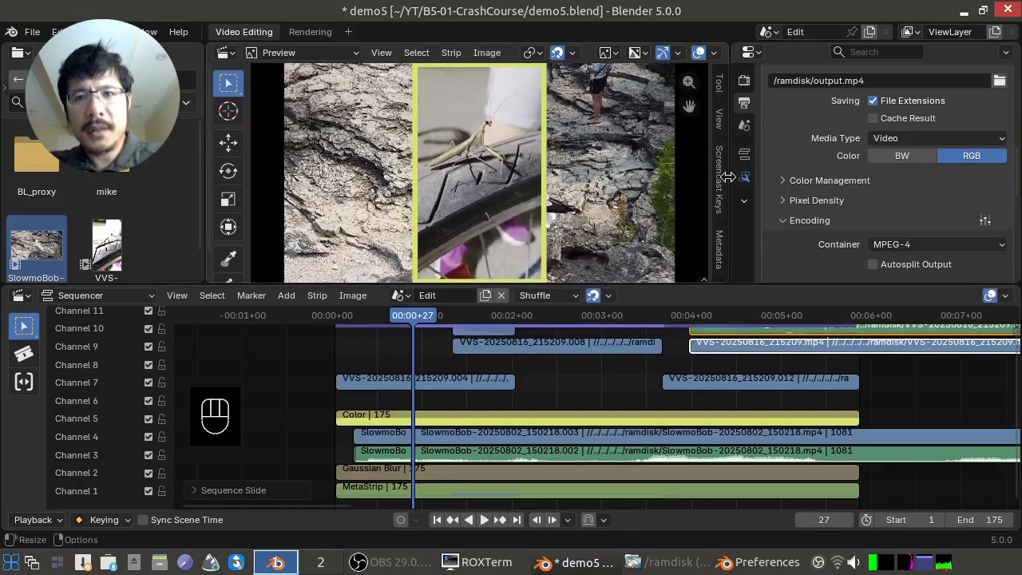
mouse_move(730, 170)
mouse_down()
mouse_move(750, 170)
mouse_move(735, 171)
mouse_up()
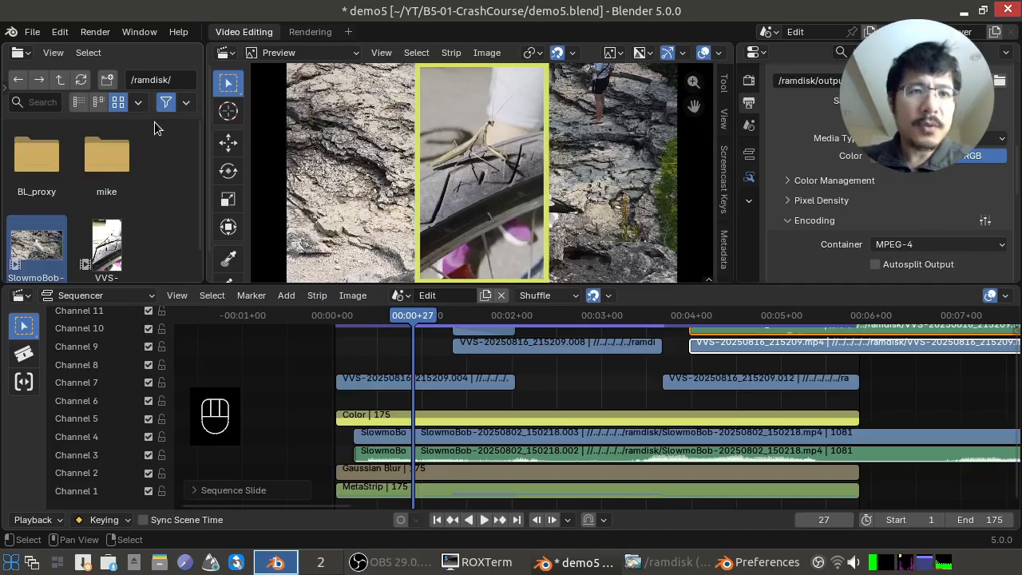
drag(201, 127, 23, 132)
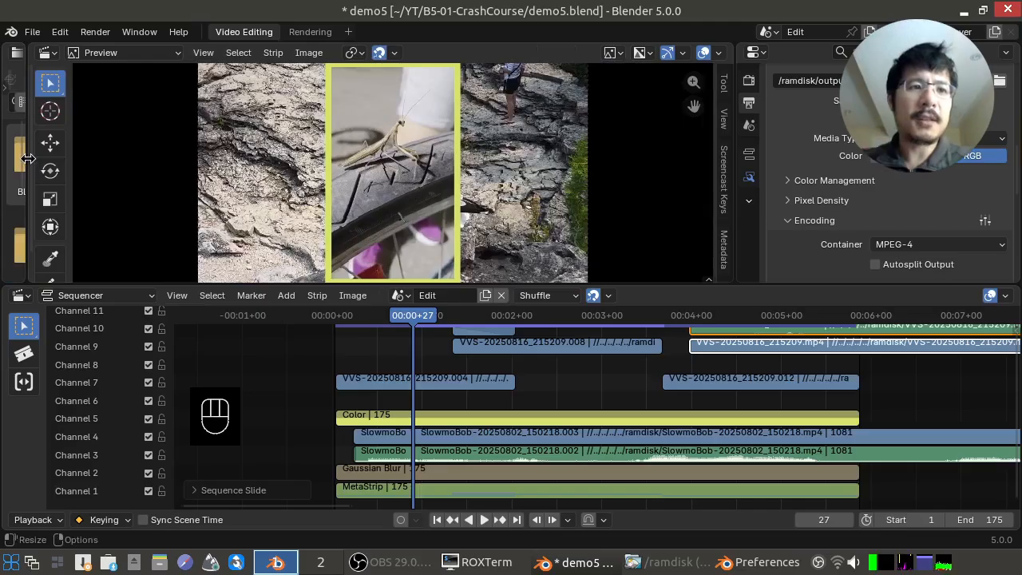
drag(28, 158, 237, 156)
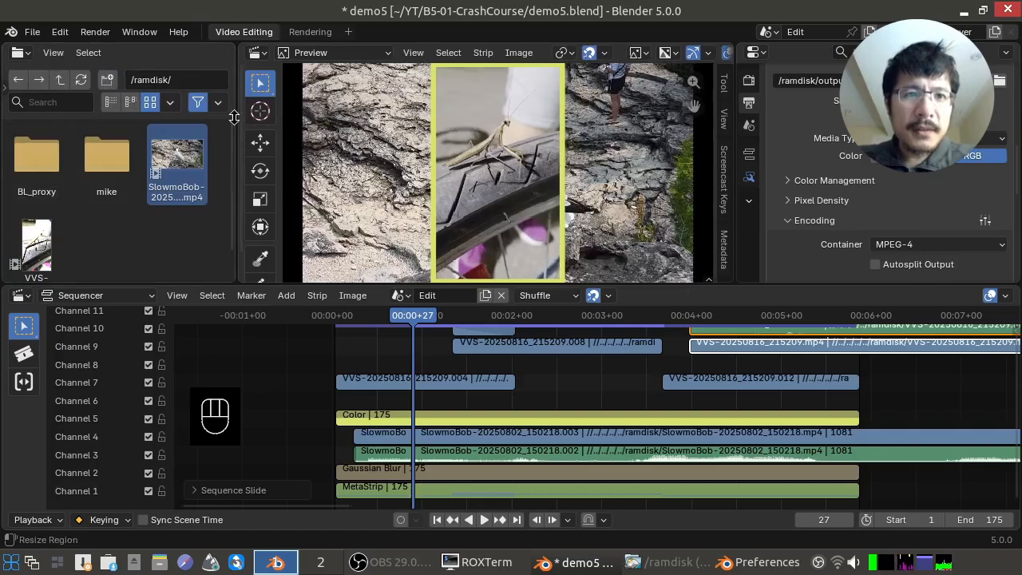
Remove the file browser area by joining the preview area leftward over it
mouse_move(235, 105)
mouse_down()
mouse_move(264, 104)
mouse_move(225, 104)
mouse_move(247, 102)
mouse_up()
right_click(247, 101)
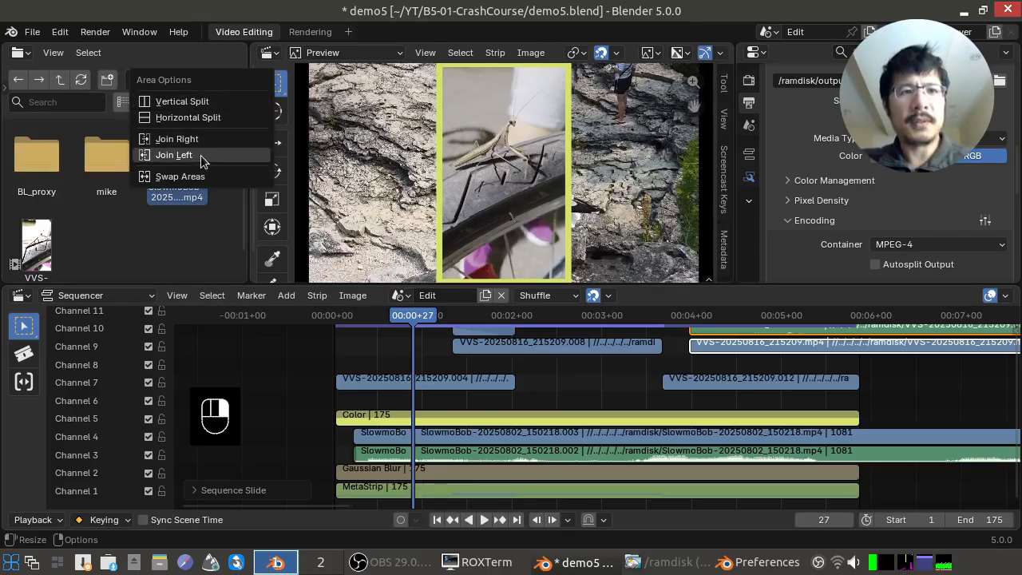
click(182, 156)
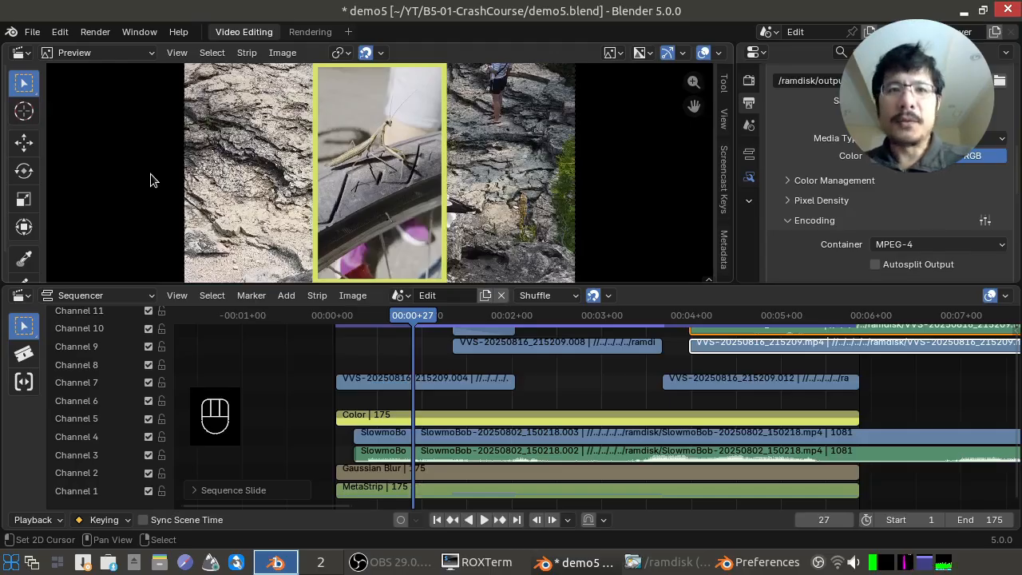
Undo the addition of the VVS movie strips on channels 9 and 10
click(61, 33)
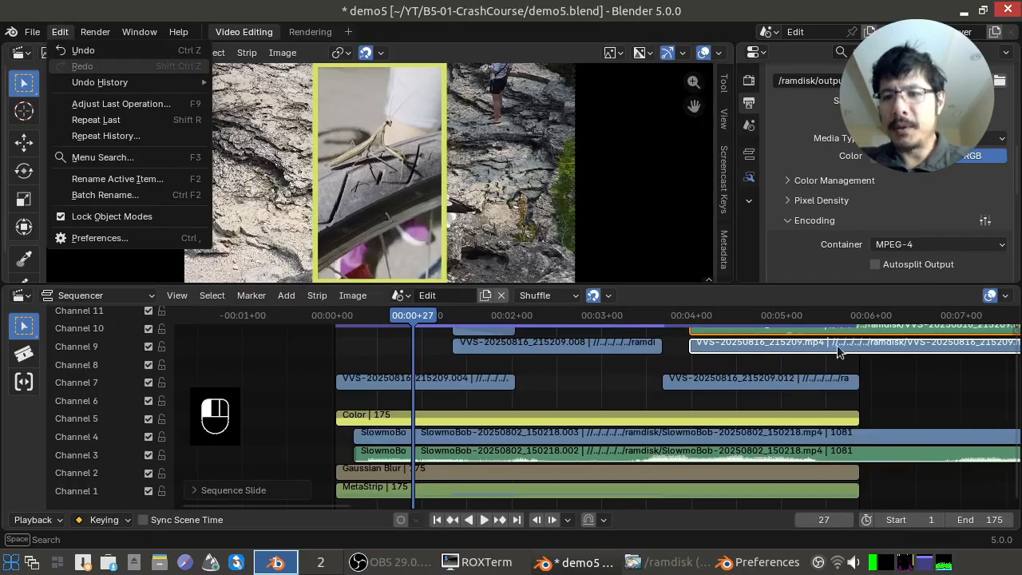
click(93, 50)
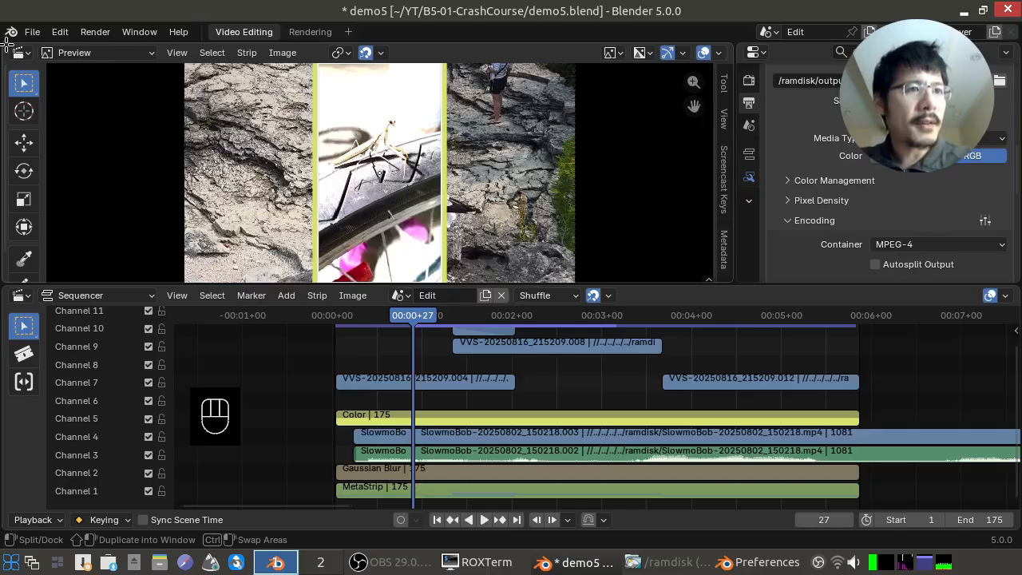
Split the preview editor vertically into two areas of about equal width and set the second one's view type to Sequencer
drag(8, 46, 297, 123)
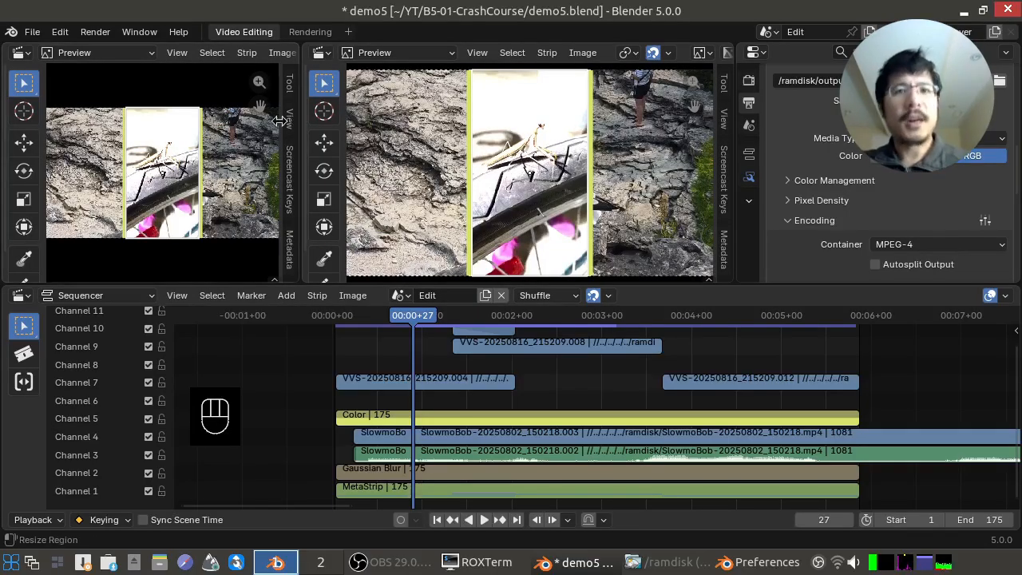
drag(300, 120, 364, 105)
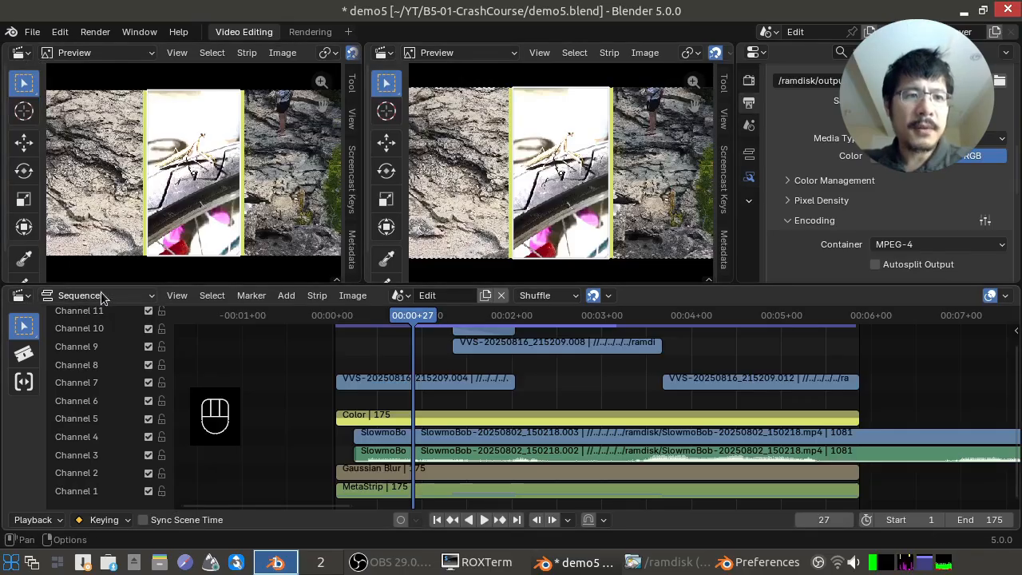
click(501, 52)
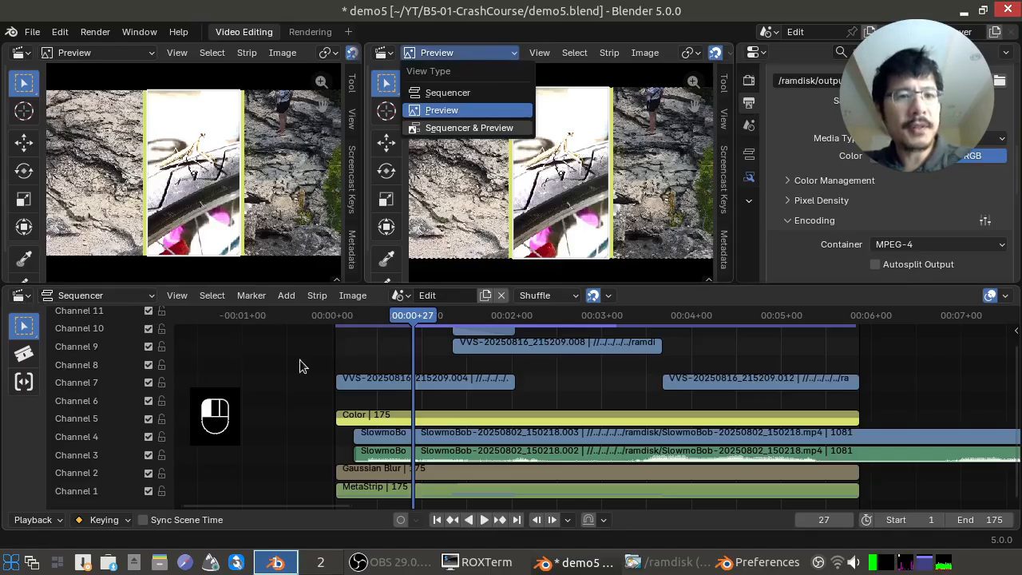
click(466, 52)
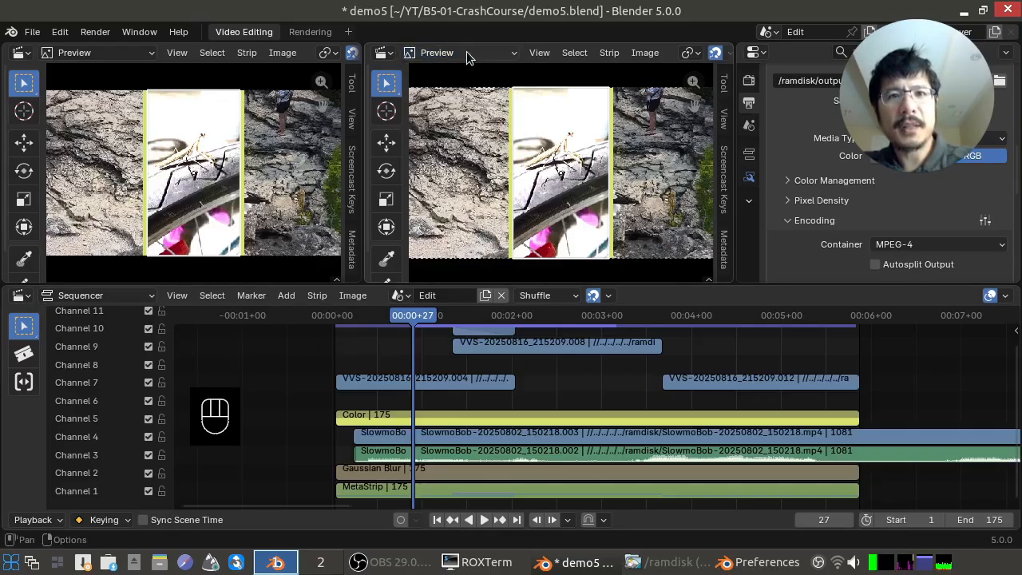
click(467, 52)
click(472, 94)
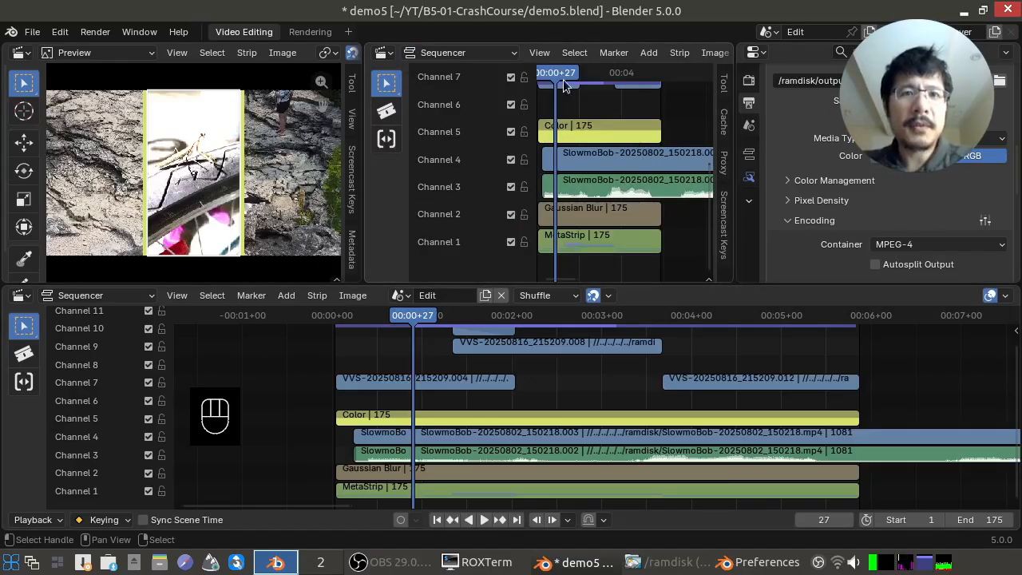
Set the second area's view type to Preview and change the first preview area to a File Browser
click(485, 53)
click(440, 111)
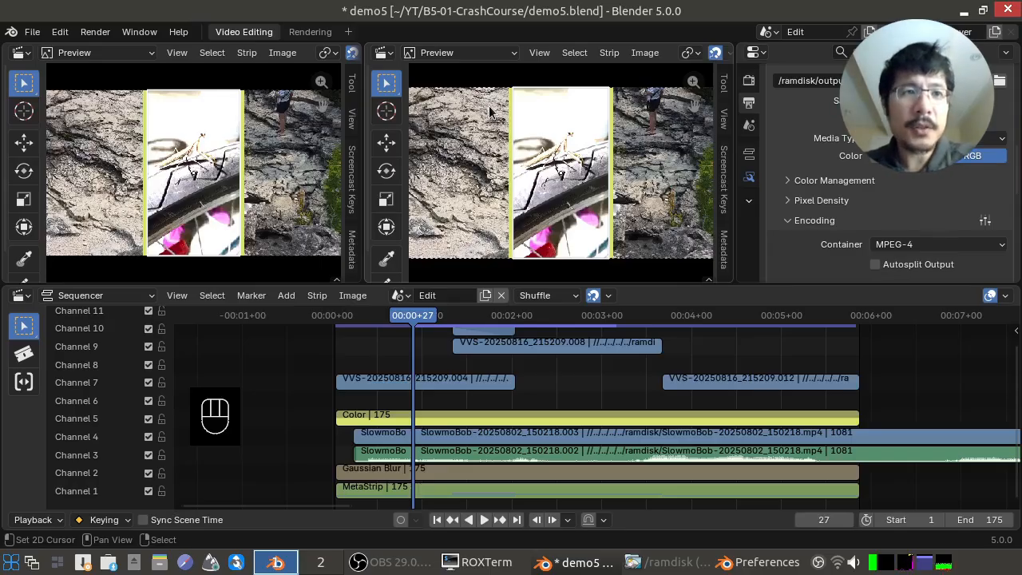
click(20, 56)
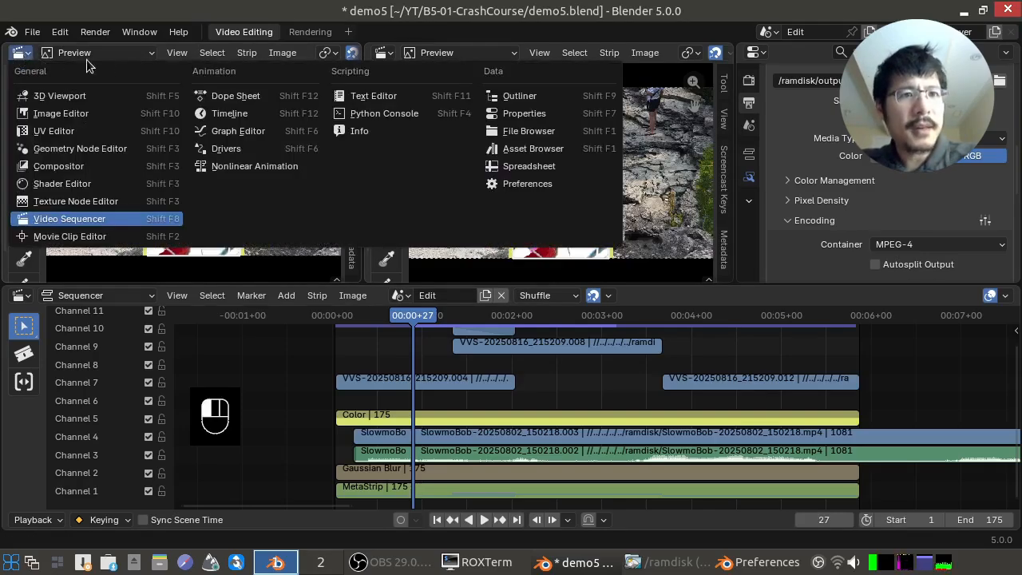
click(541, 131)
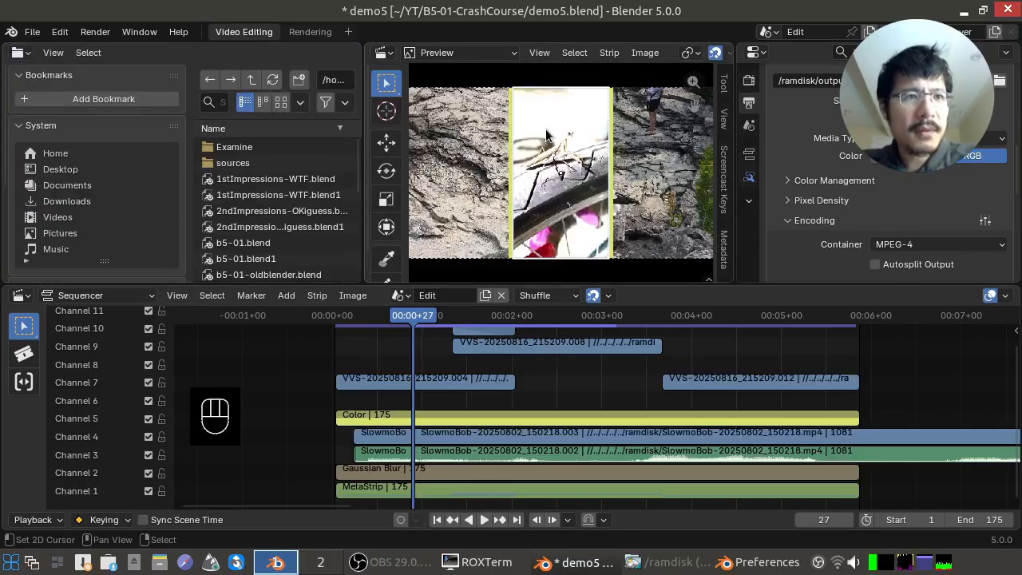
Hide the file browser's source list and show its files as thumbnails
click(52, 53)
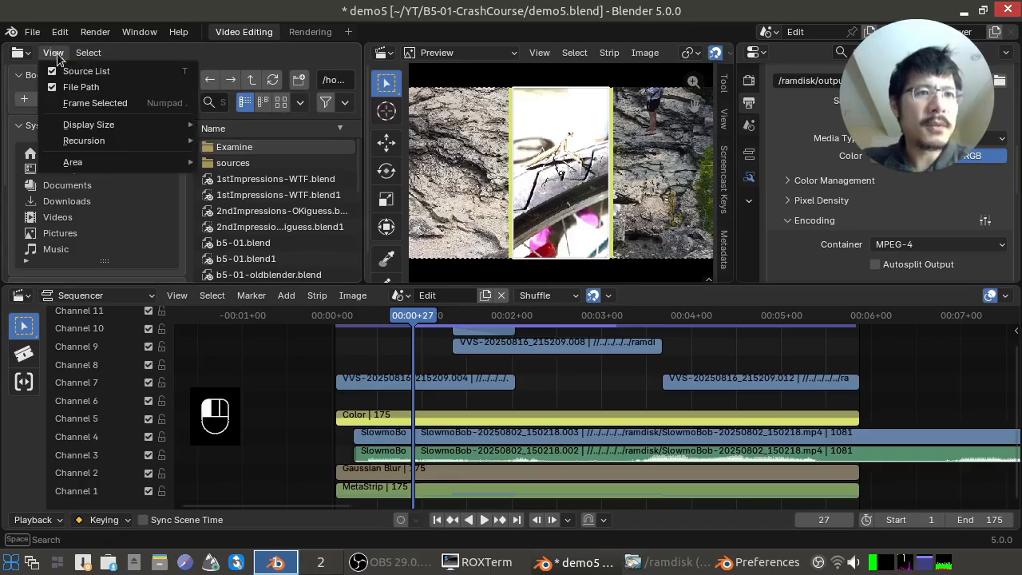
click(94, 71)
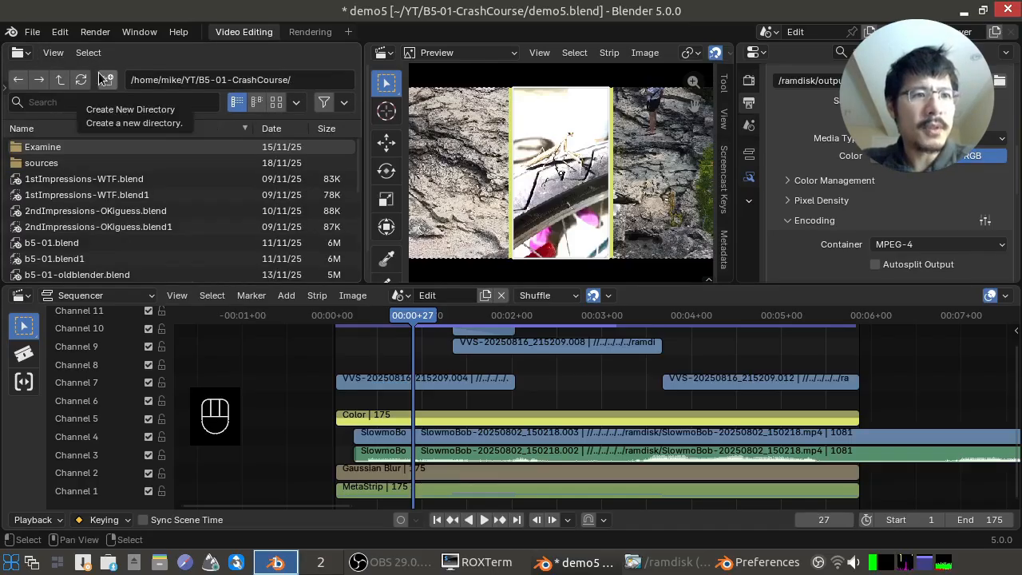
click(276, 101)
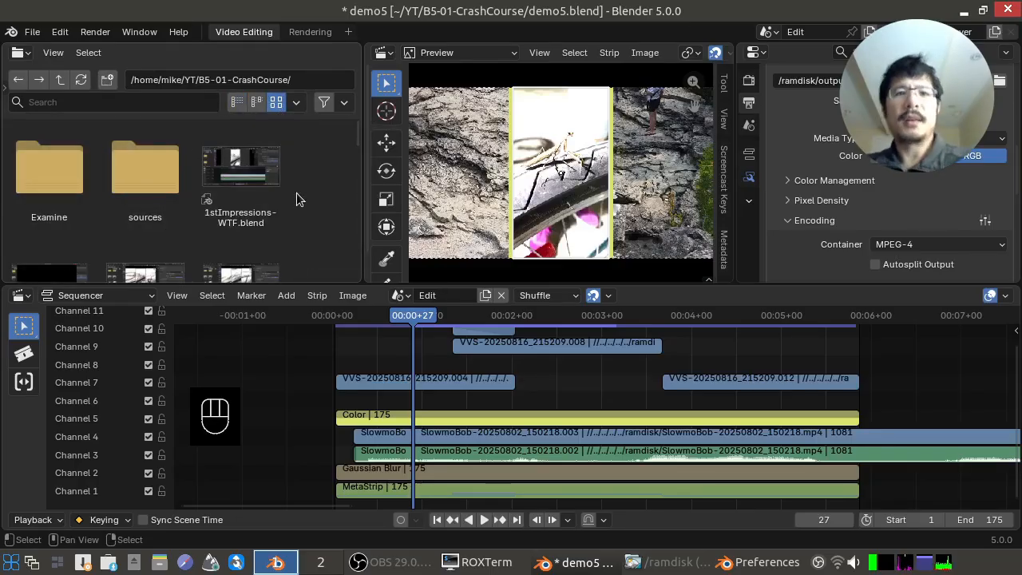
Narrow the file browser area in favour of the preview and change it to a Graph Editor
drag(364, 160, 319, 152)
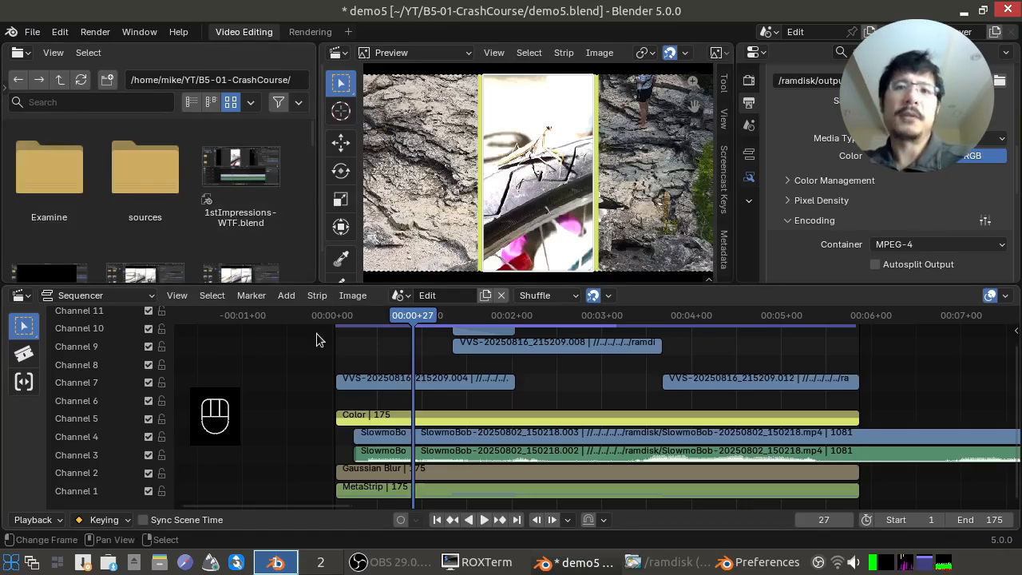
click(19, 53)
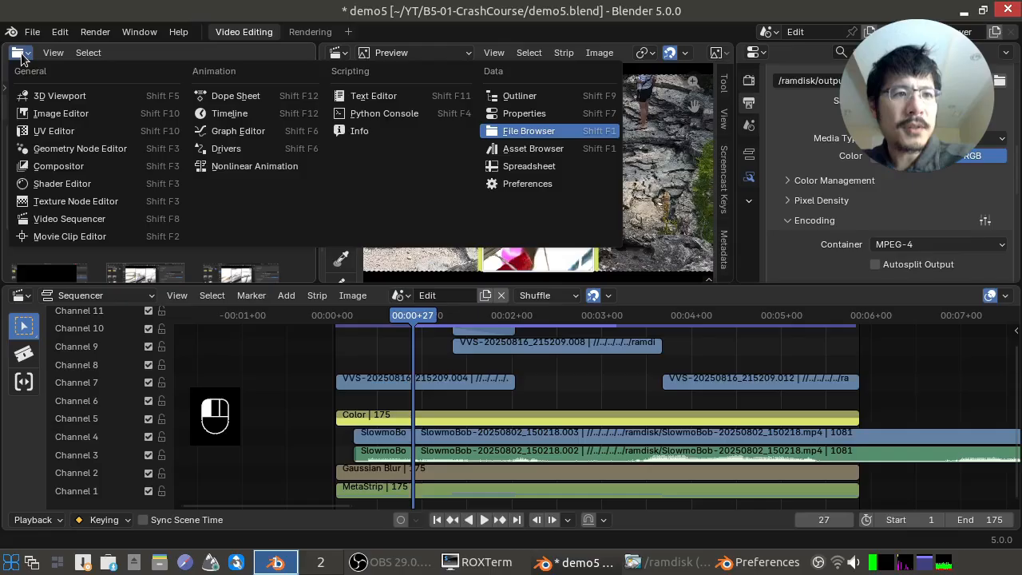
click(220, 132)
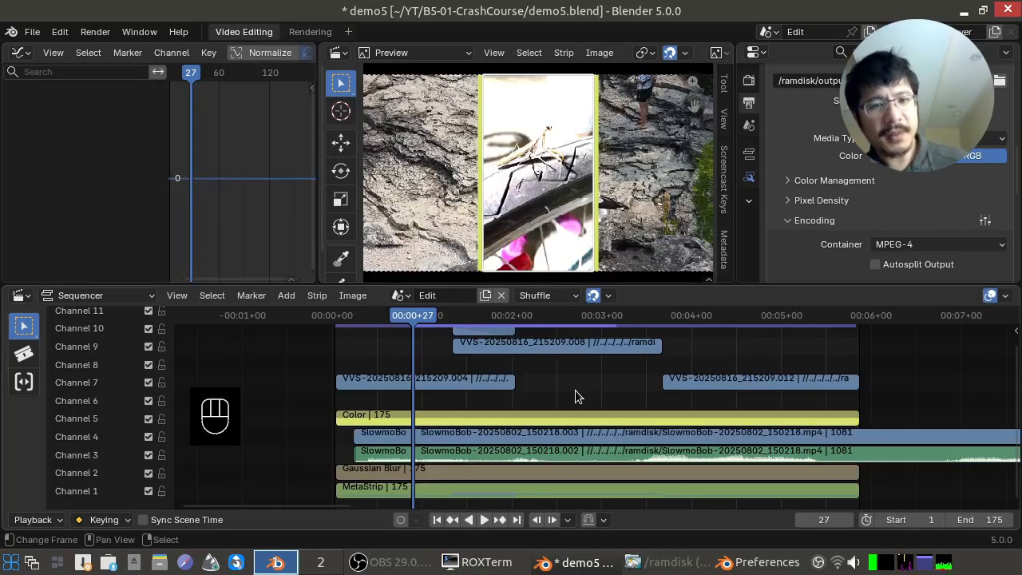
Select all strips in the timeline and clear the selection again
key(a)
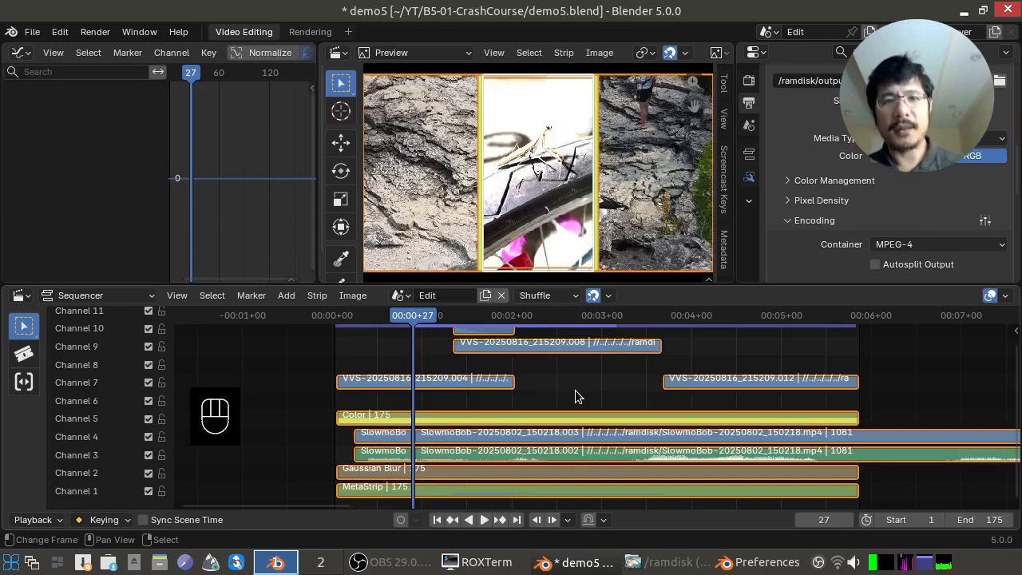
key(a)
key(a)
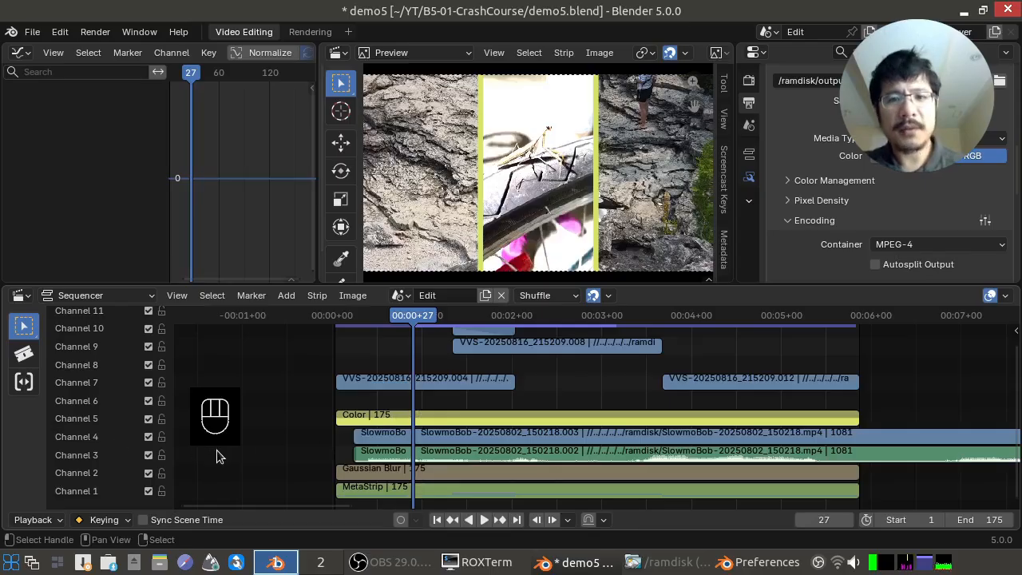
Split the SlowmoBob movie strip on channel 4 at frames 65, 101 and 145
click(487, 437)
click(525, 399)
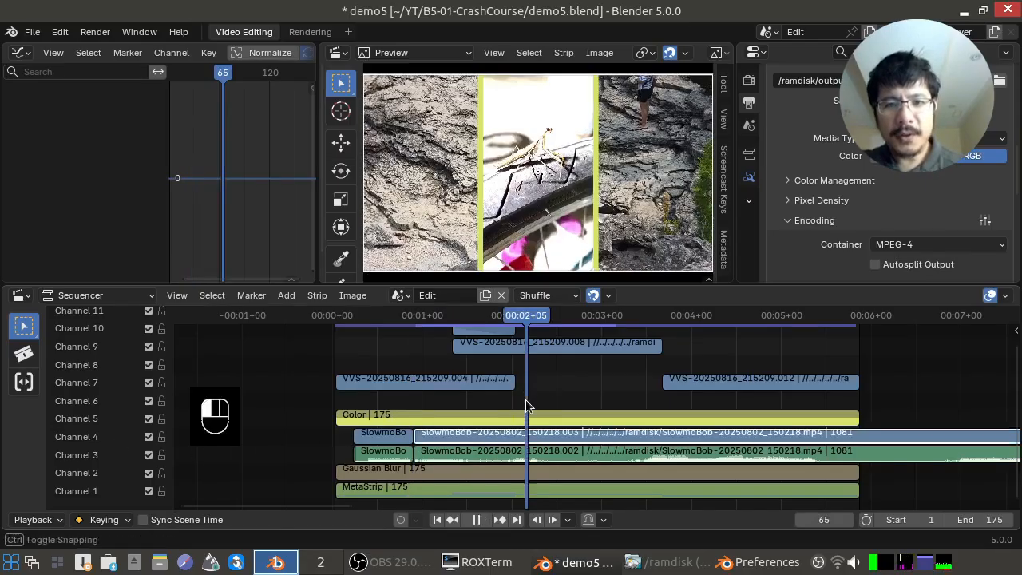
key(k)
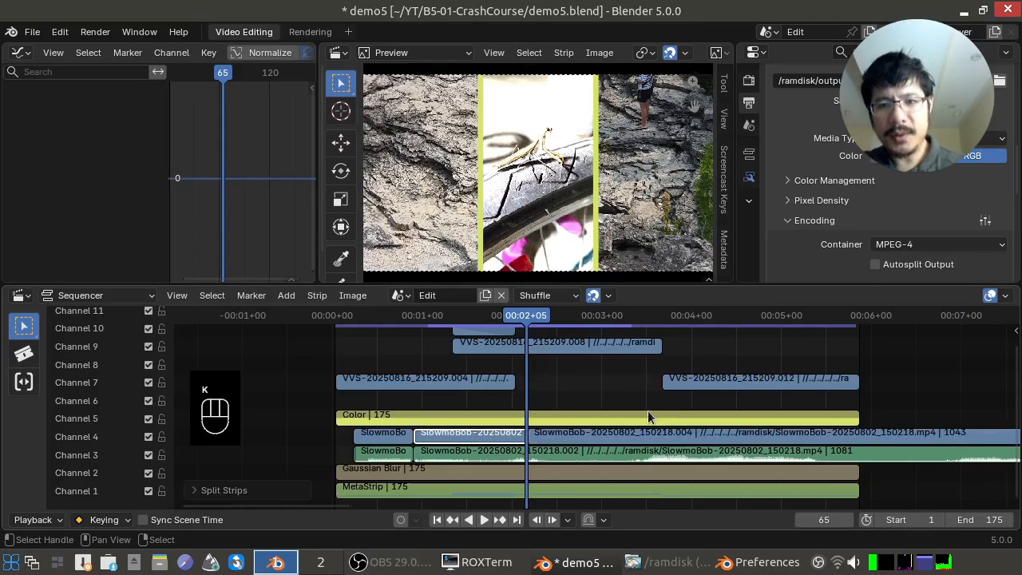
click(683, 438)
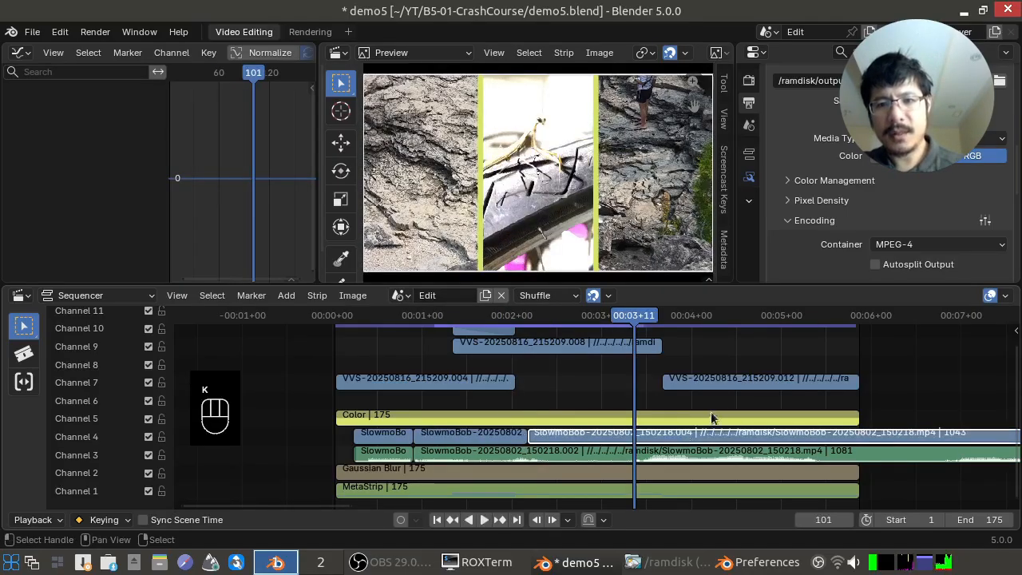
key(k)
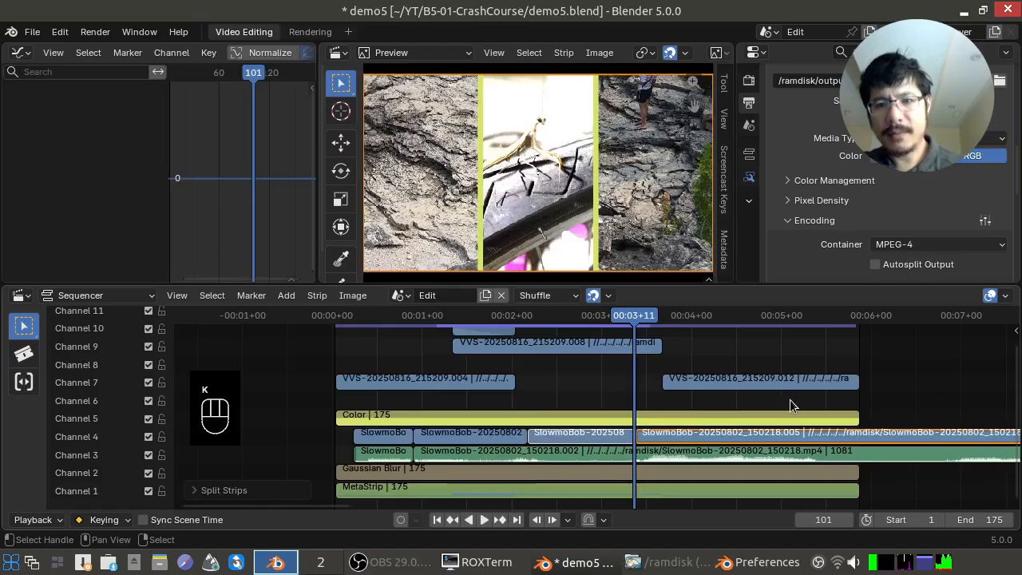
key(Up)
key(k)
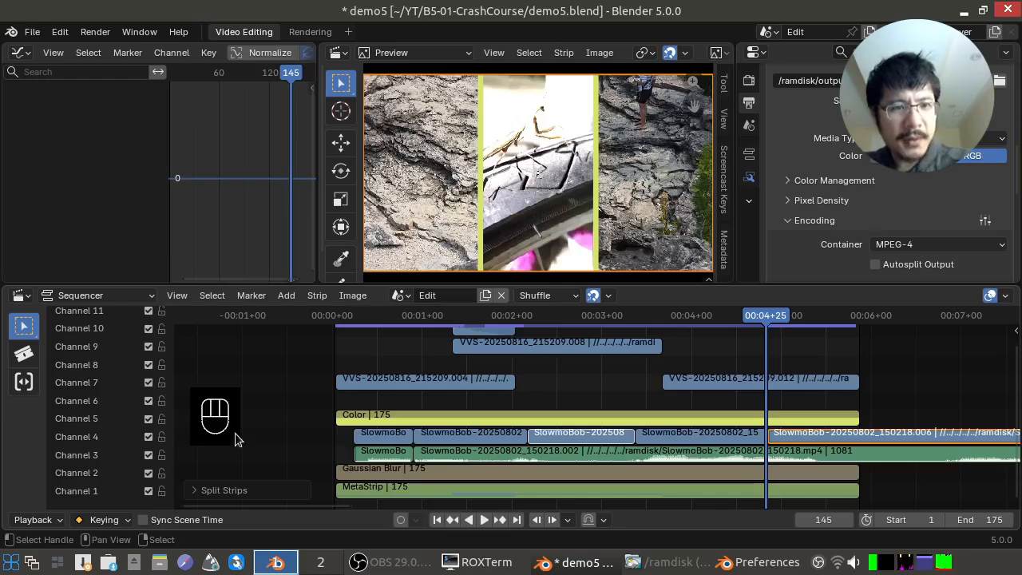
Select all strips on channel 4, on both sides of the selected one, and delete them
click(212, 295)
mouse_move(293, 530)
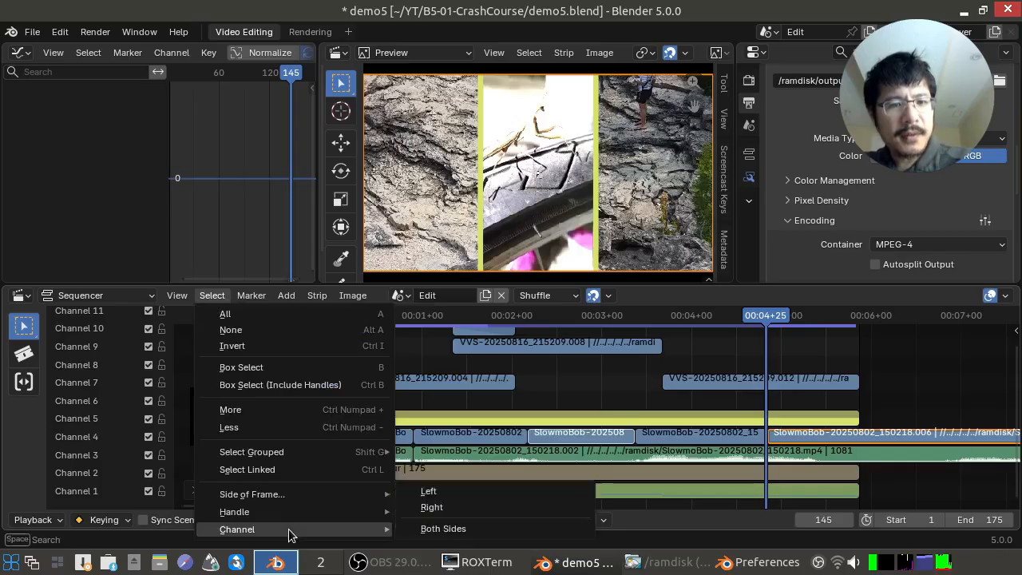
click(443, 529)
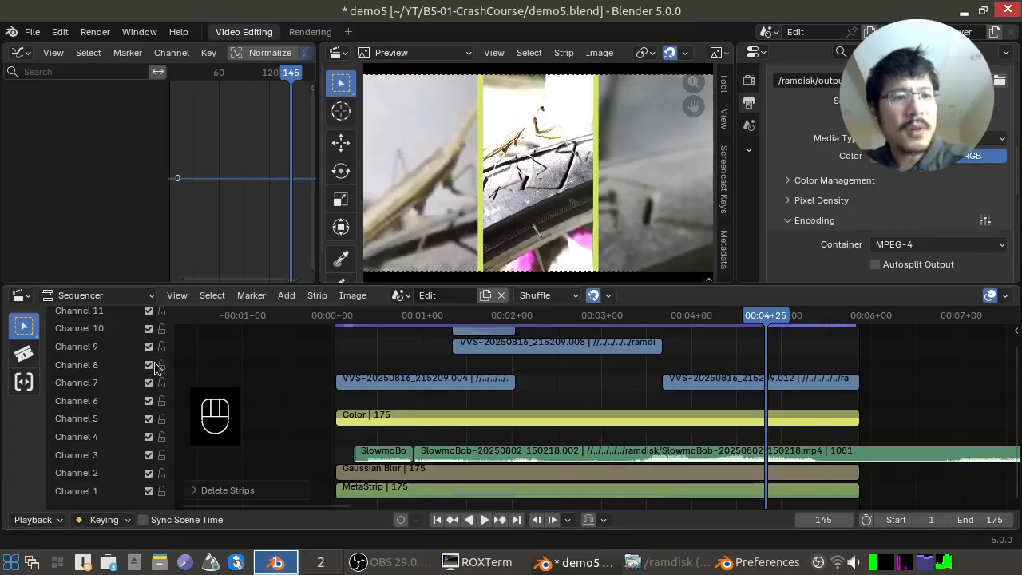
Mute the last VVS movie strip on channel 7 through its strip properties
click(438, 383)
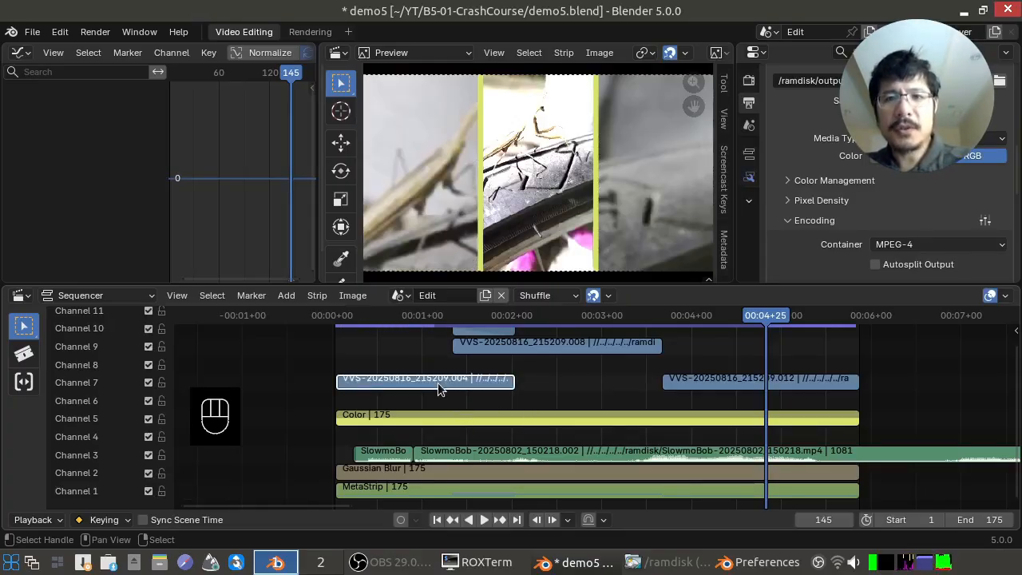
click(748, 382)
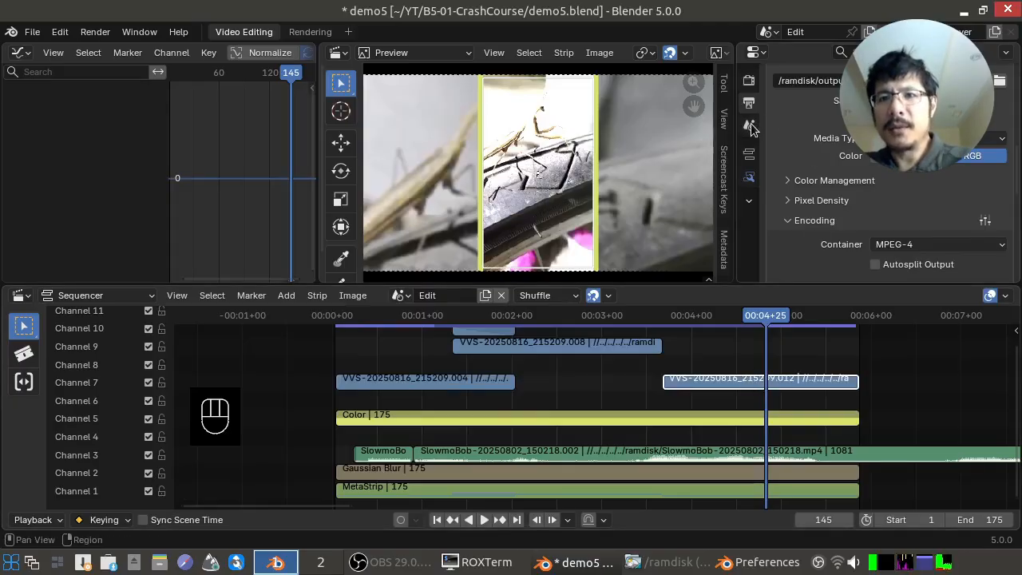
click(751, 160)
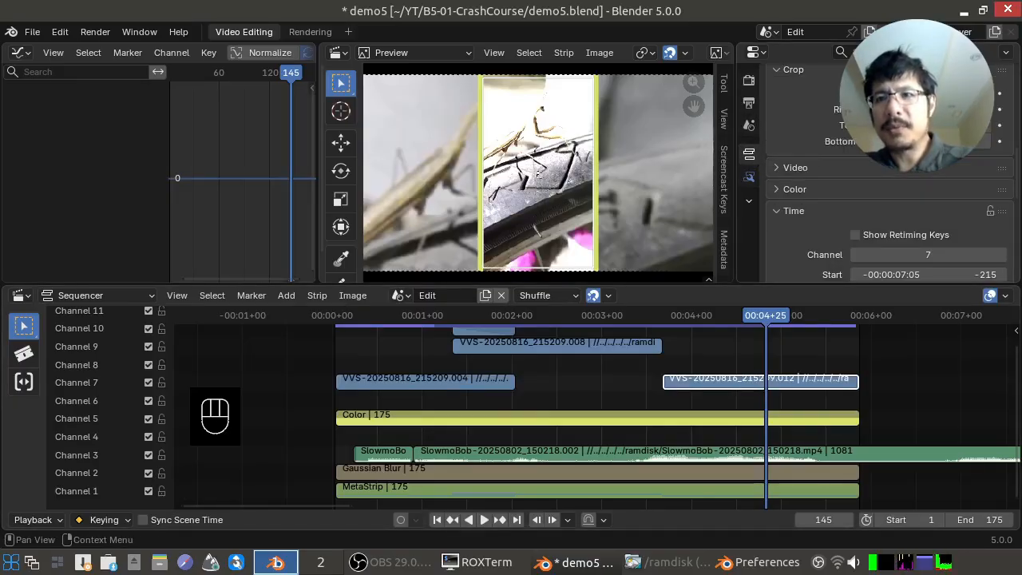
scroll(918, 159, up, 5)
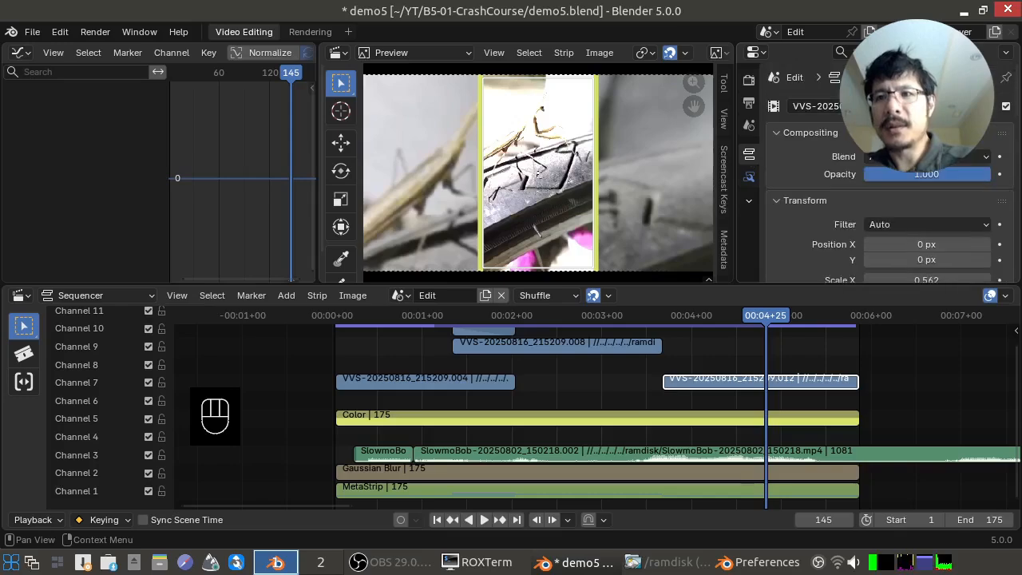
click(1006, 107)
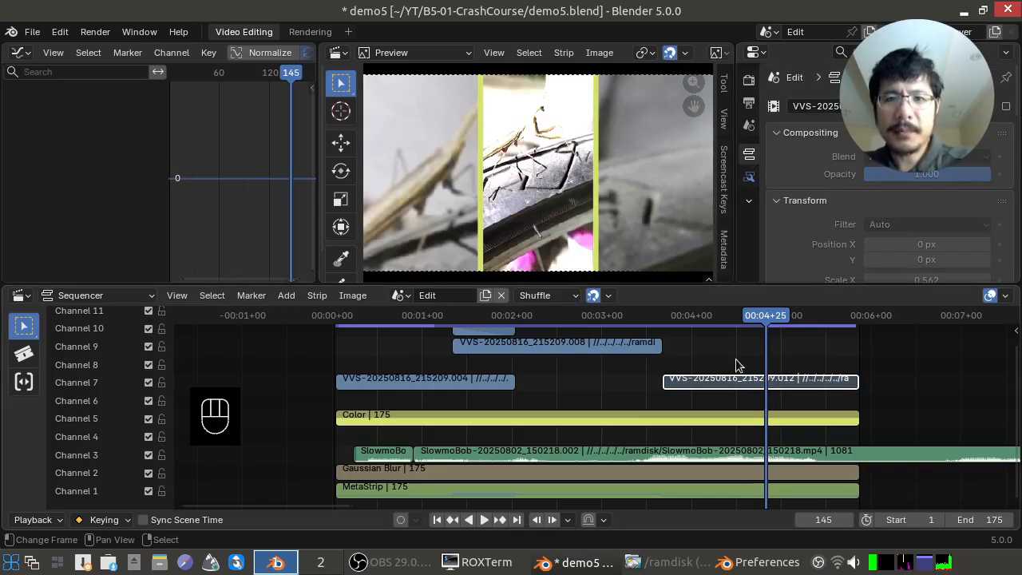
Delete the long VVS sound and movie strips on channels 12 and 11
click(754, 347)
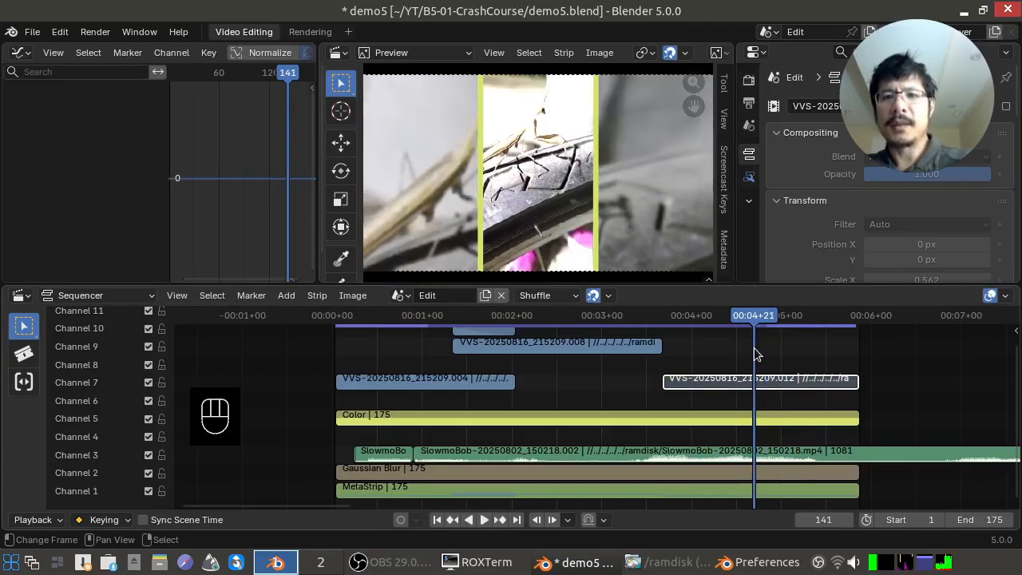
middle_drag(774, 355, 759, 421)
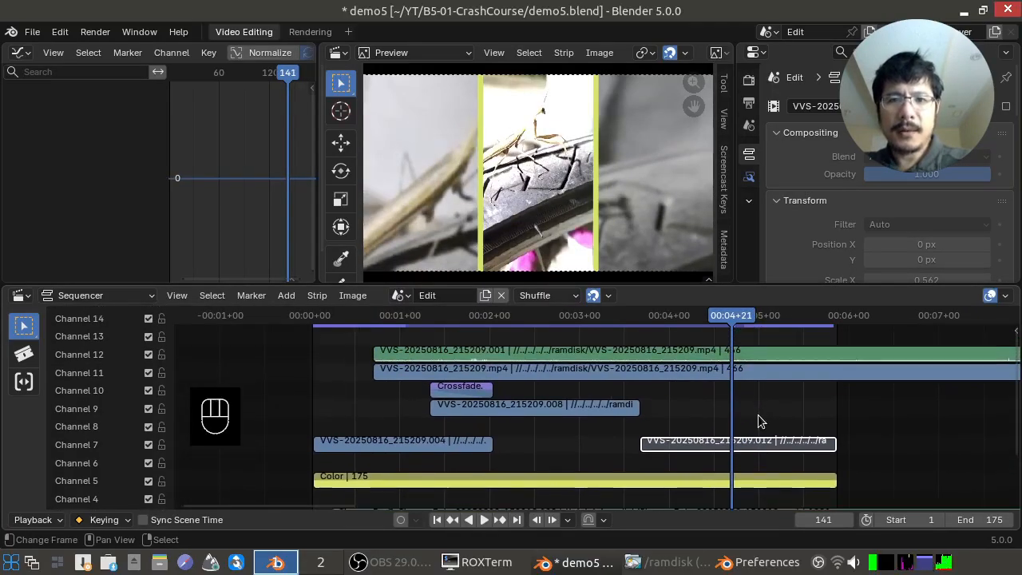
click(676, 352)
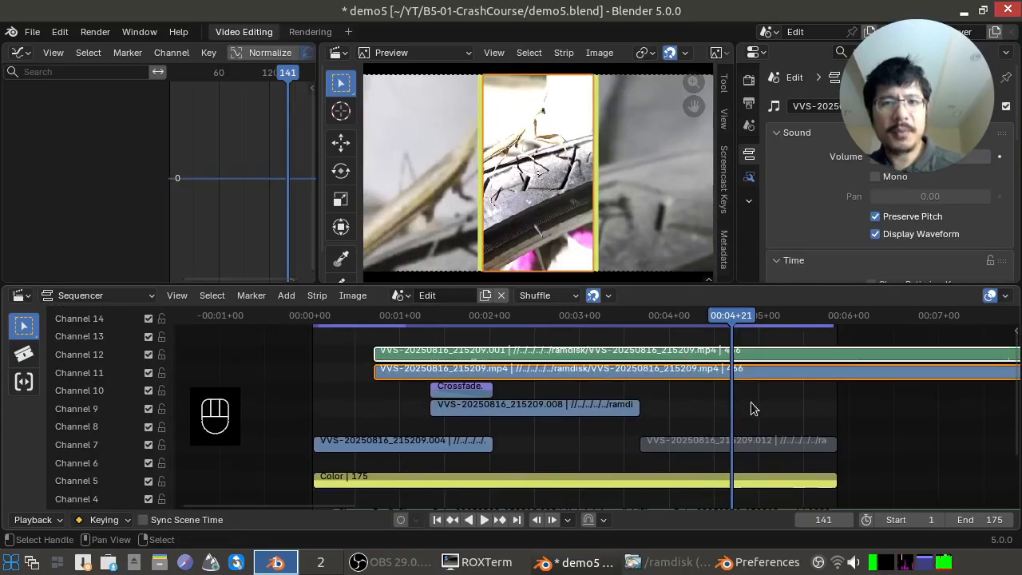
key(x)
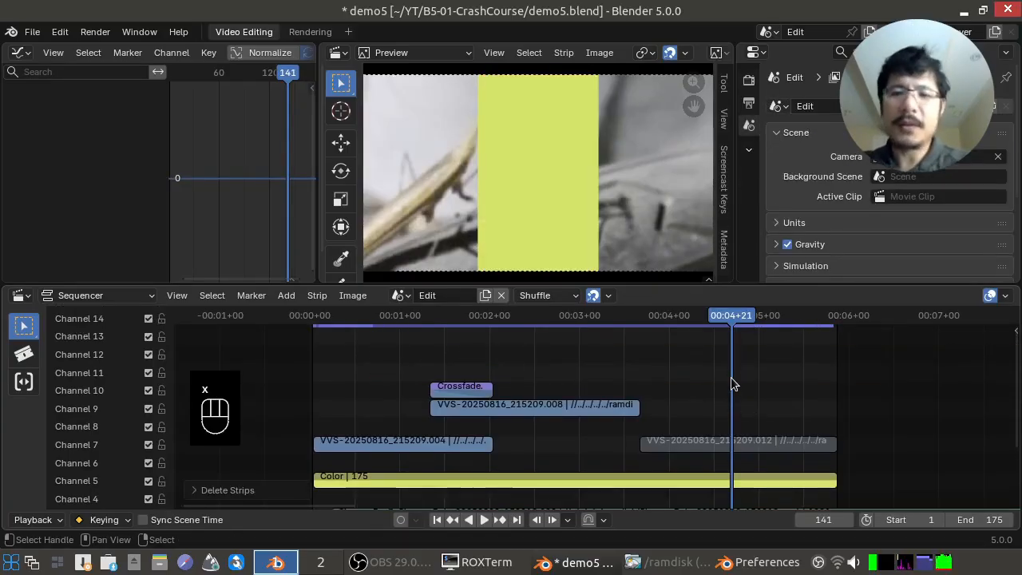
Apply Mute Strips to the last VVS movie strip on channel 7 and unmute it
click(725, 441)
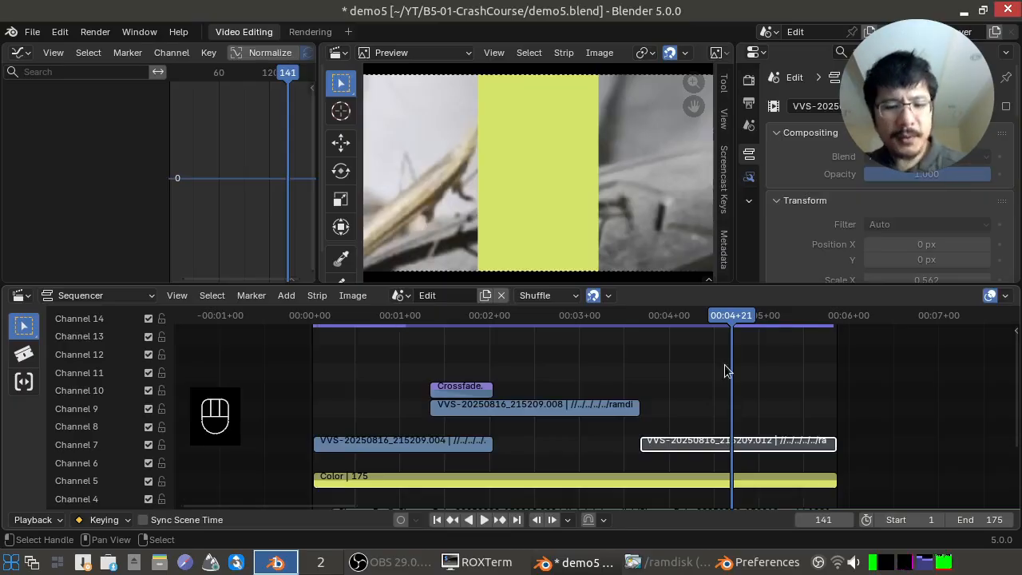
key(h)
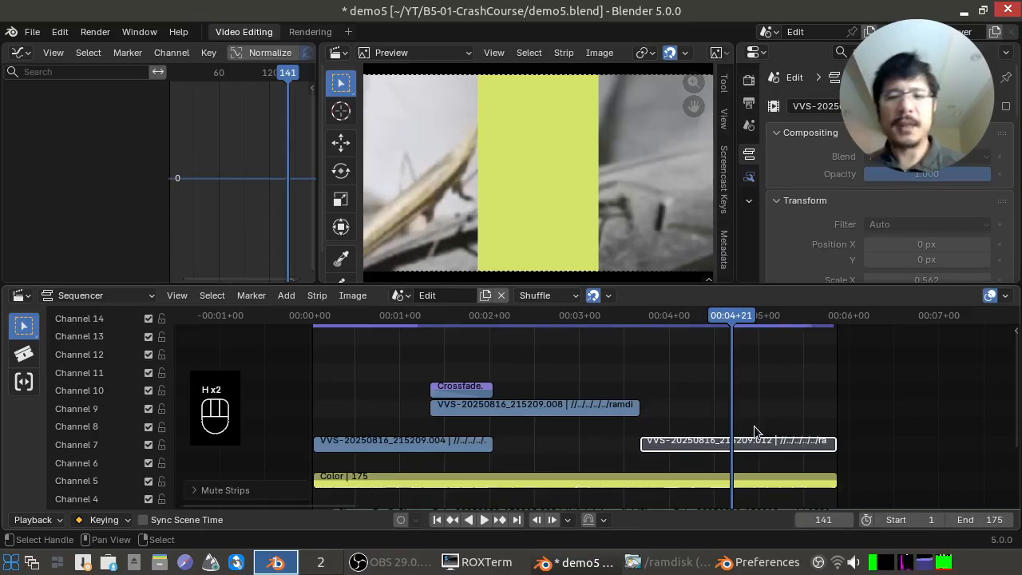
key(alt)
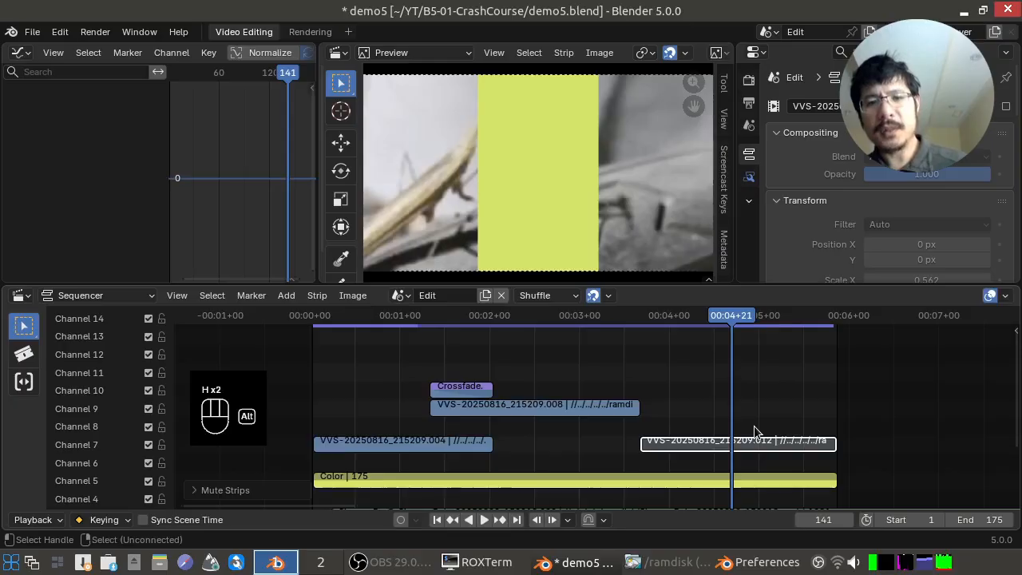
key(alt+h)
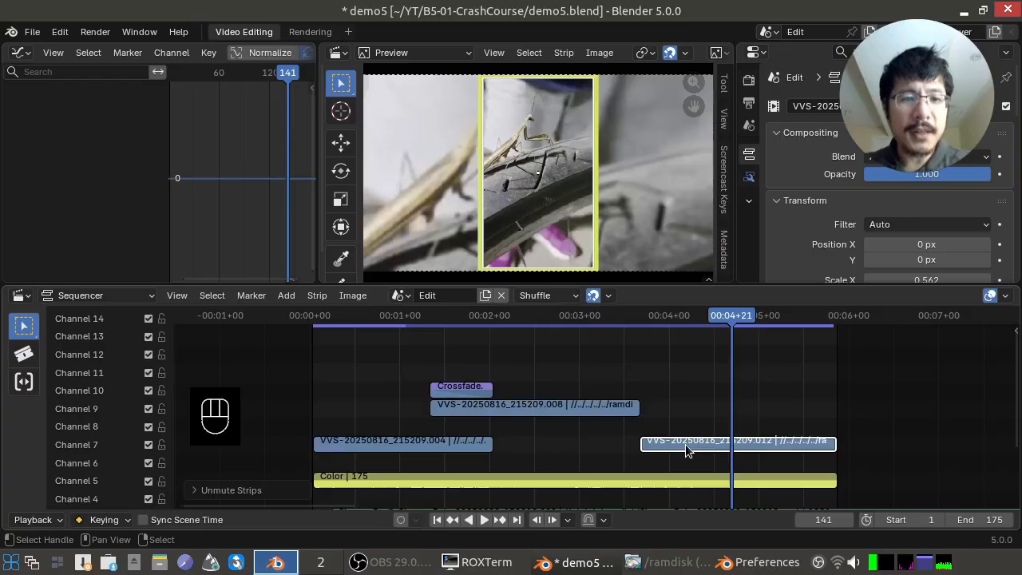
Mute the whole of channel 7 and enable it again
click(148, 445)
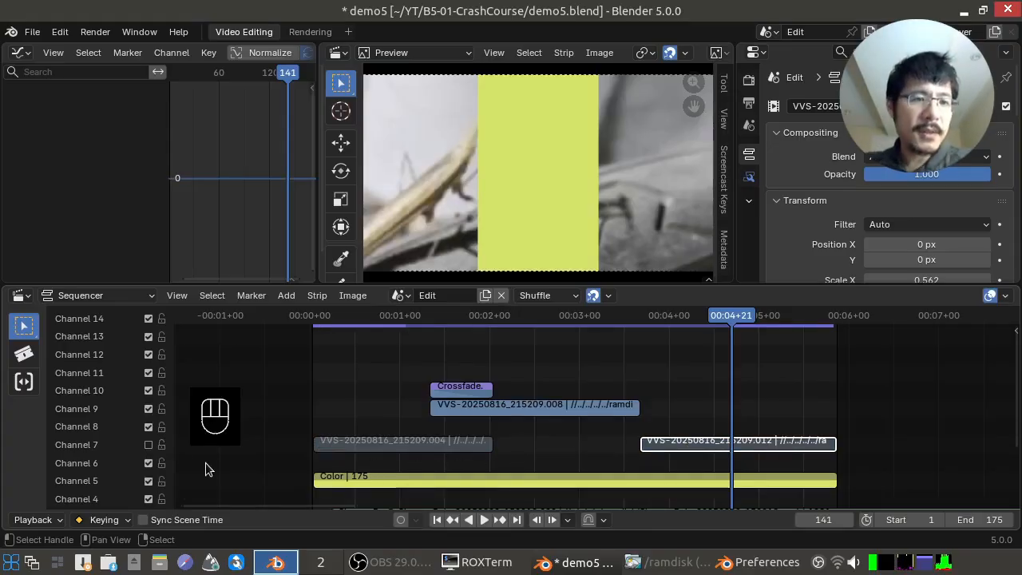
click(149, 445)
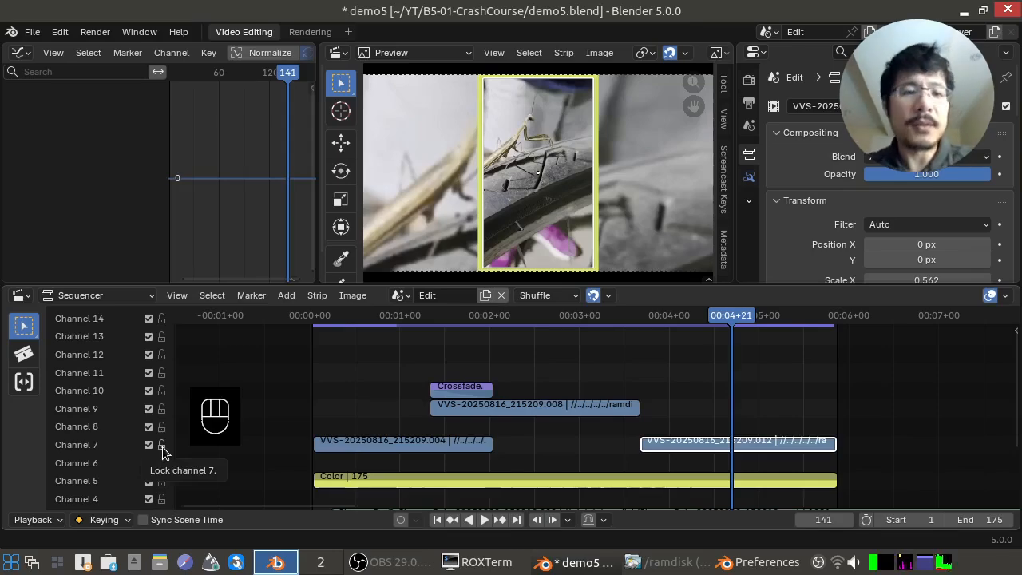
Lock channel 7 and try to move its last VVS movie strip
click(162, 447)
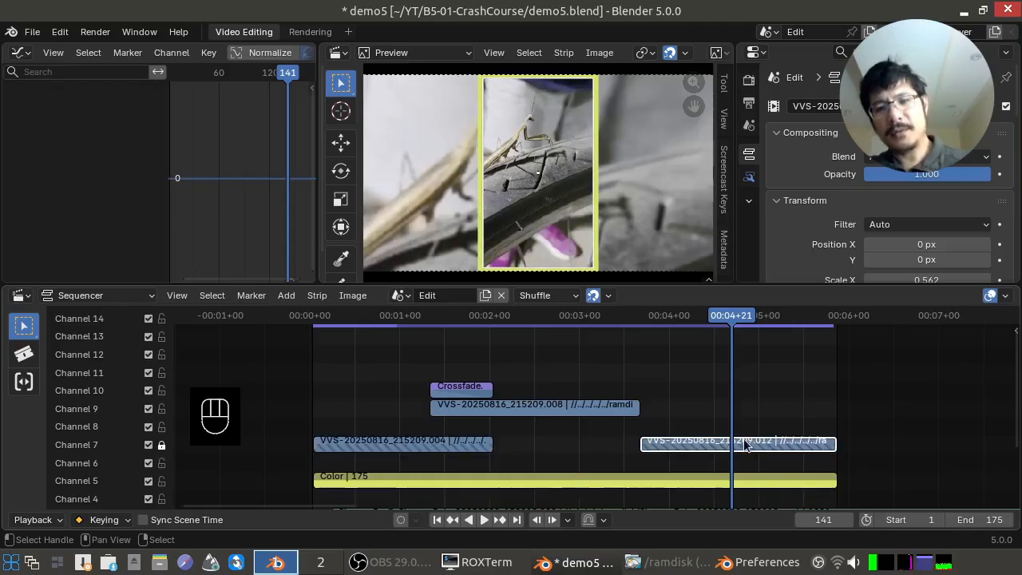
key(g)
key(Escape)
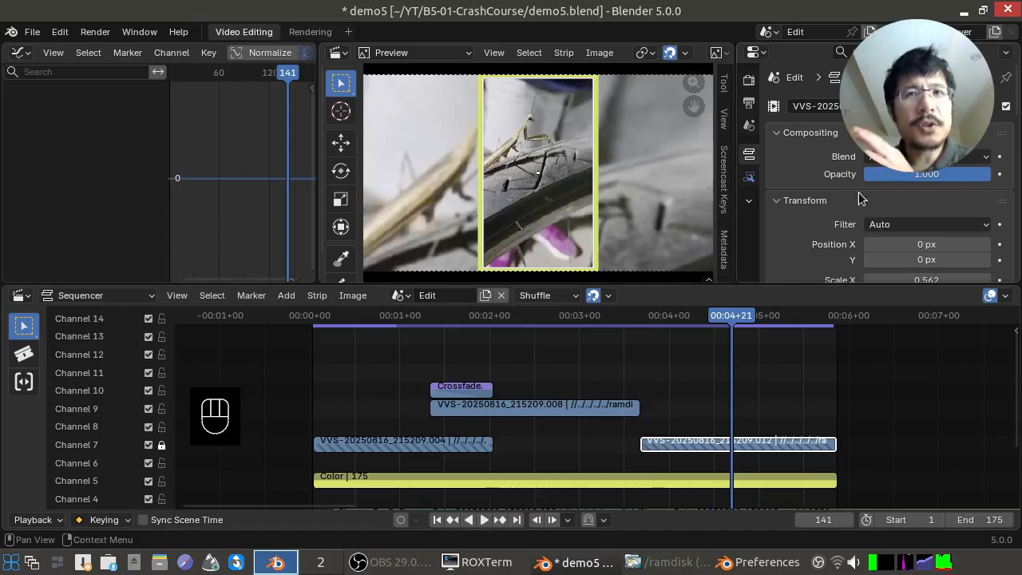
Set Scale X of the selected VVS movie strip's transform to 1
scroll(864, 206, down, 4)
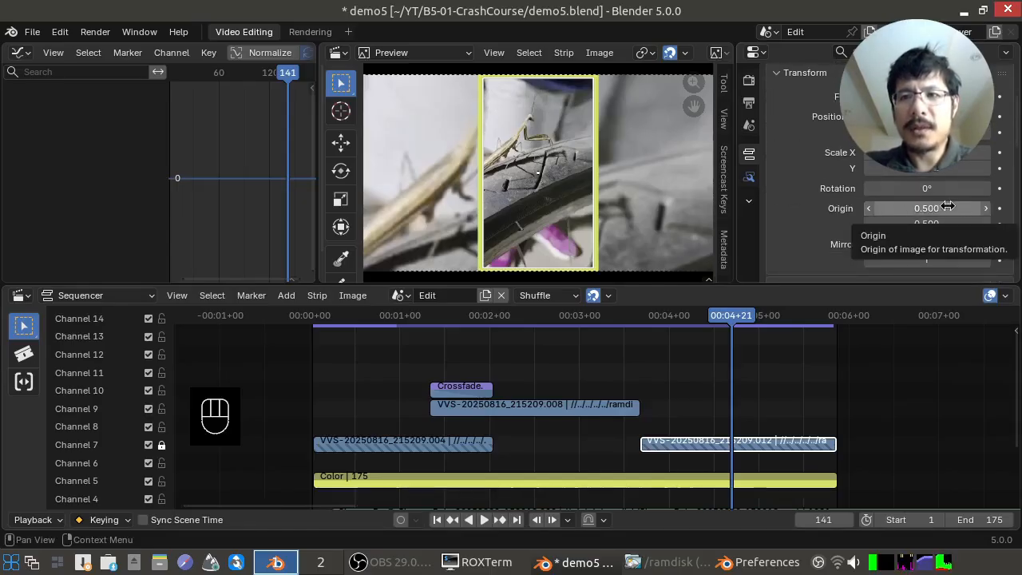
click(914, 152)
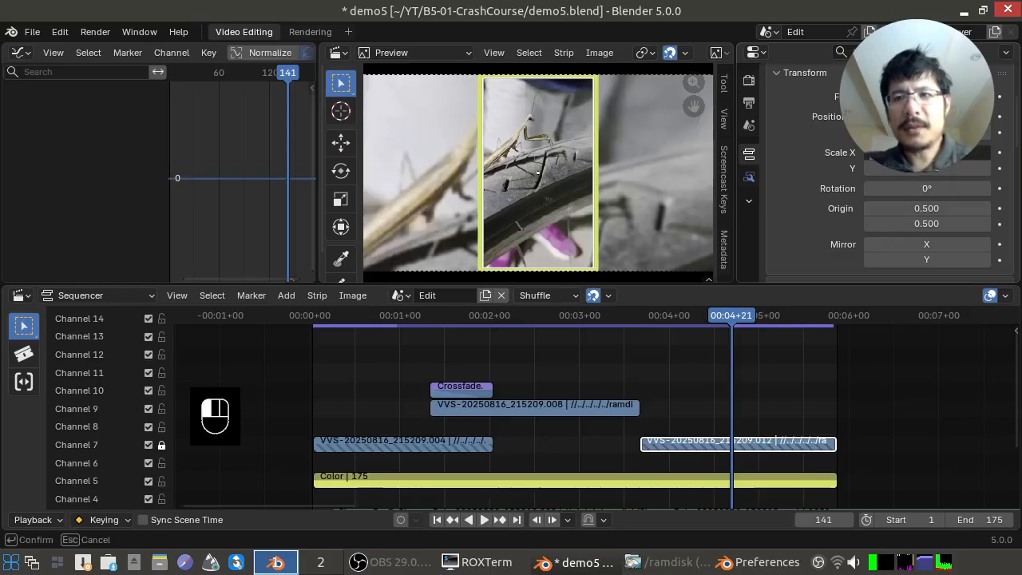
text(1)
key(Return)
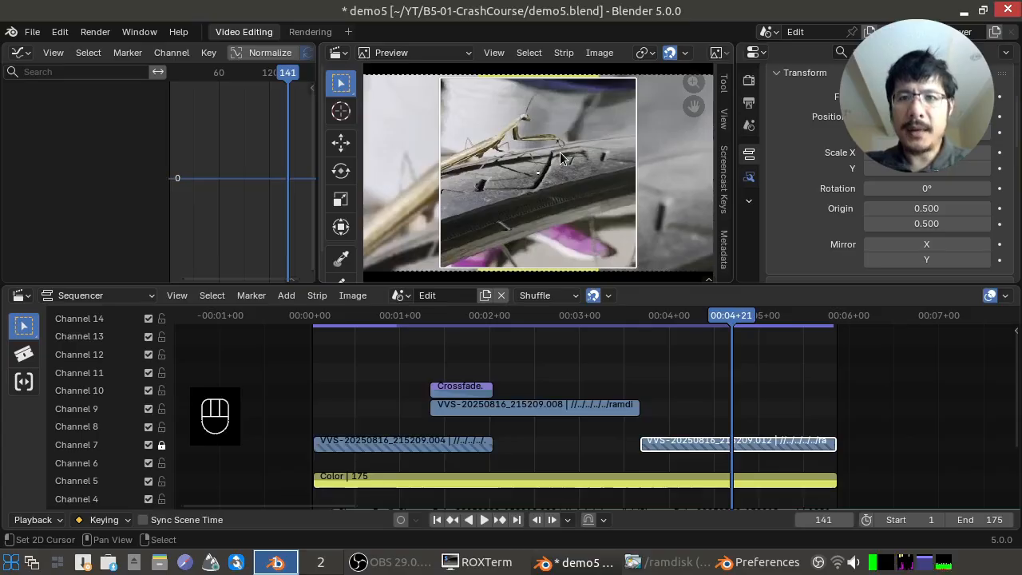
Toggle the Preview's sidebar region off and on
key(n)
key(n)
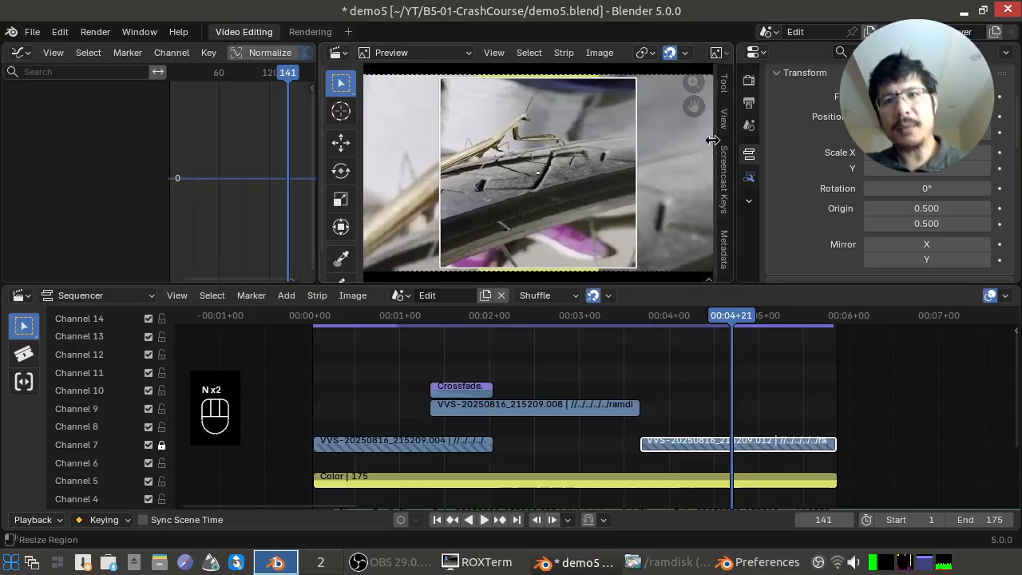
key(n)
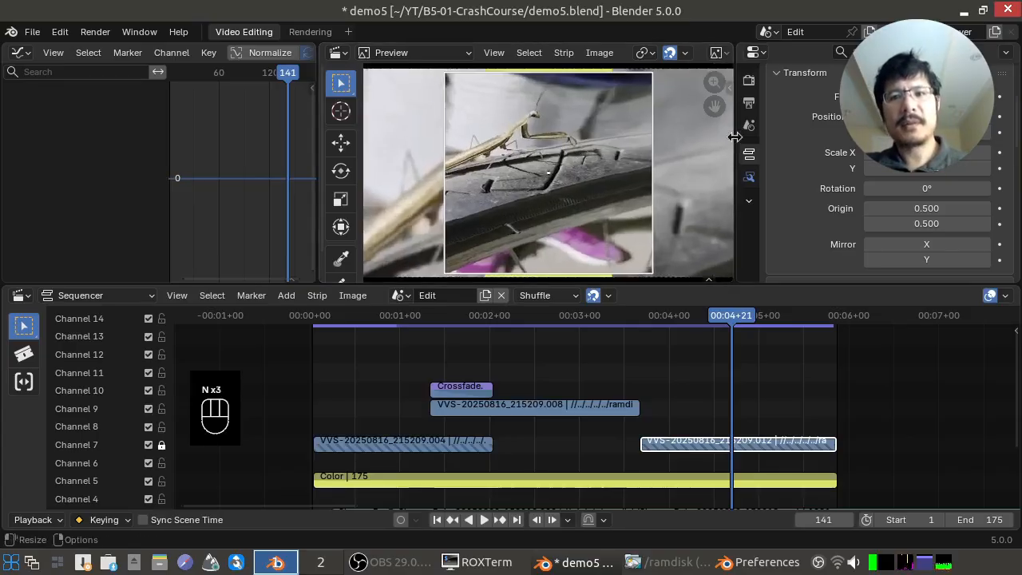
key(n)
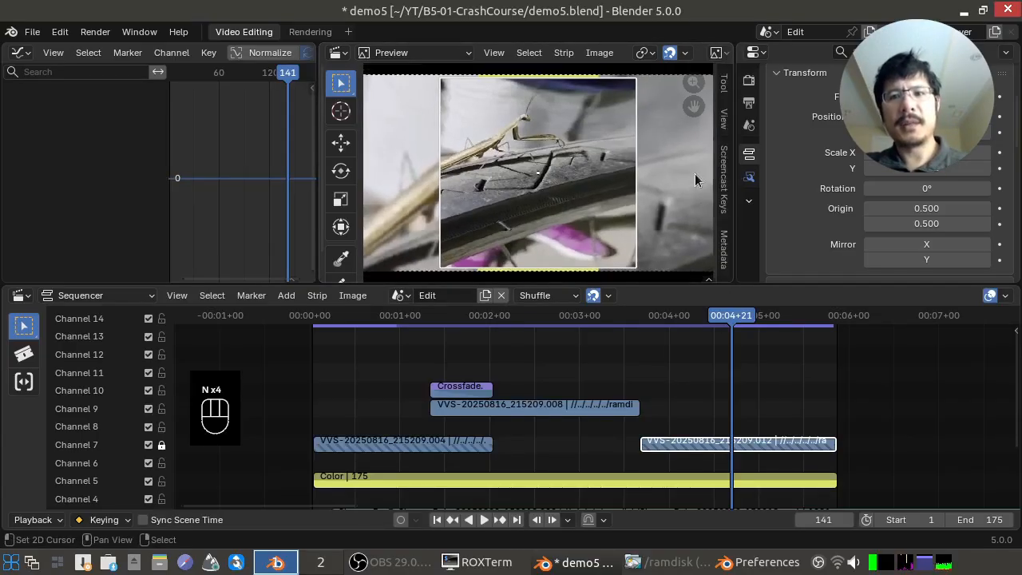
Look through the Preview sidebar's Tool and View settings and hide the sidebar
click(726, 88)
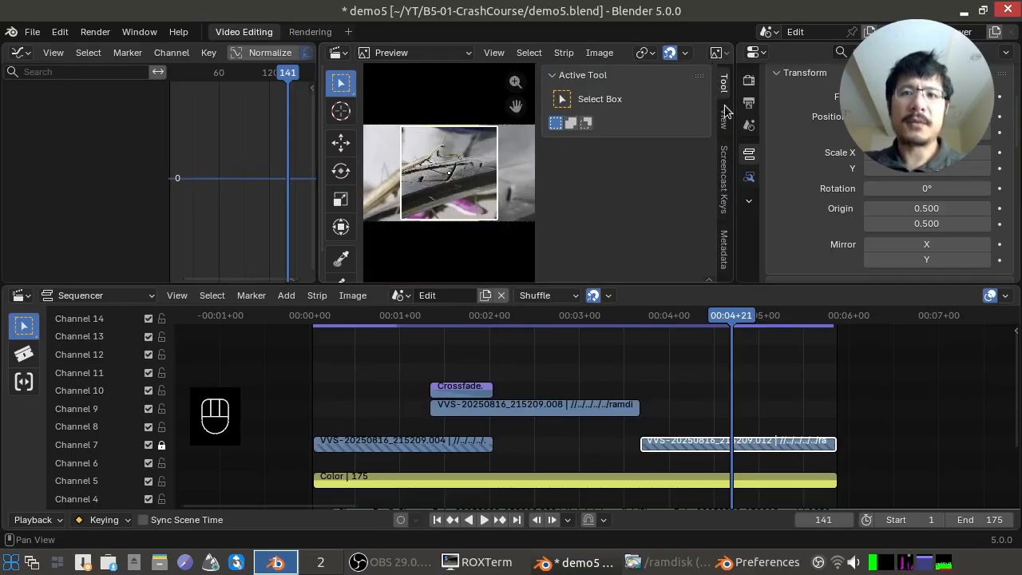
click(725, 120)
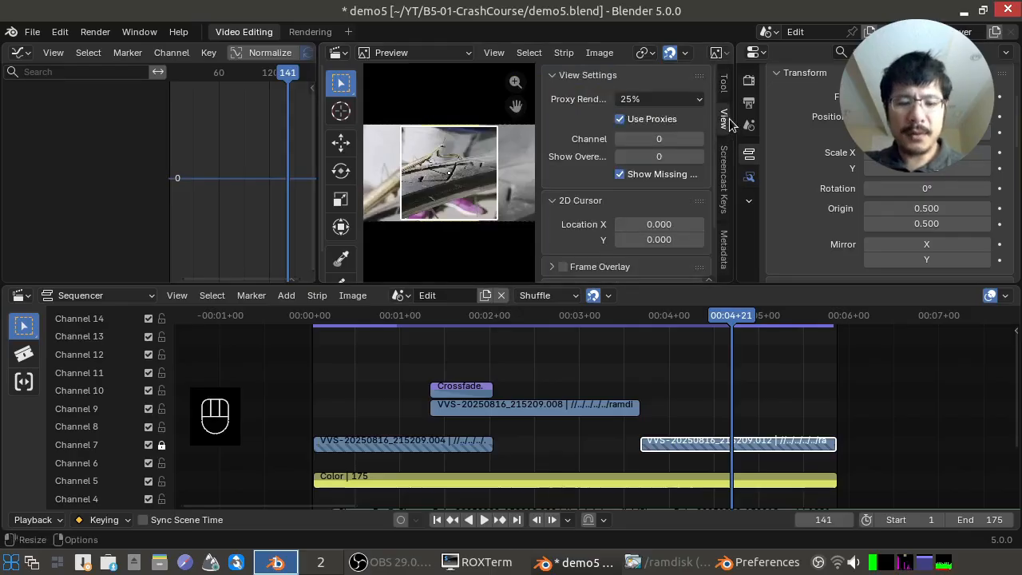
key(n)
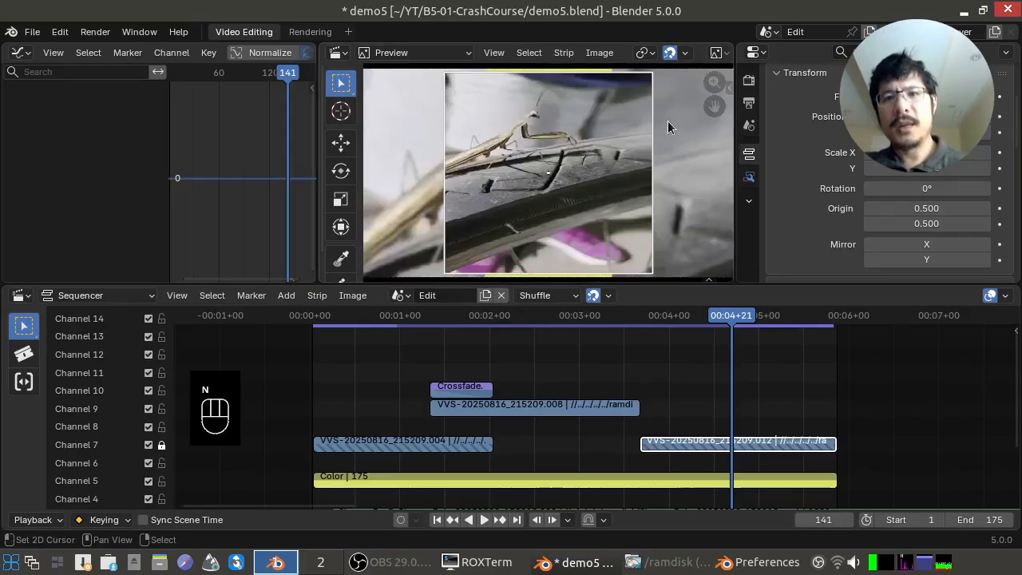
key(n)
key(n)
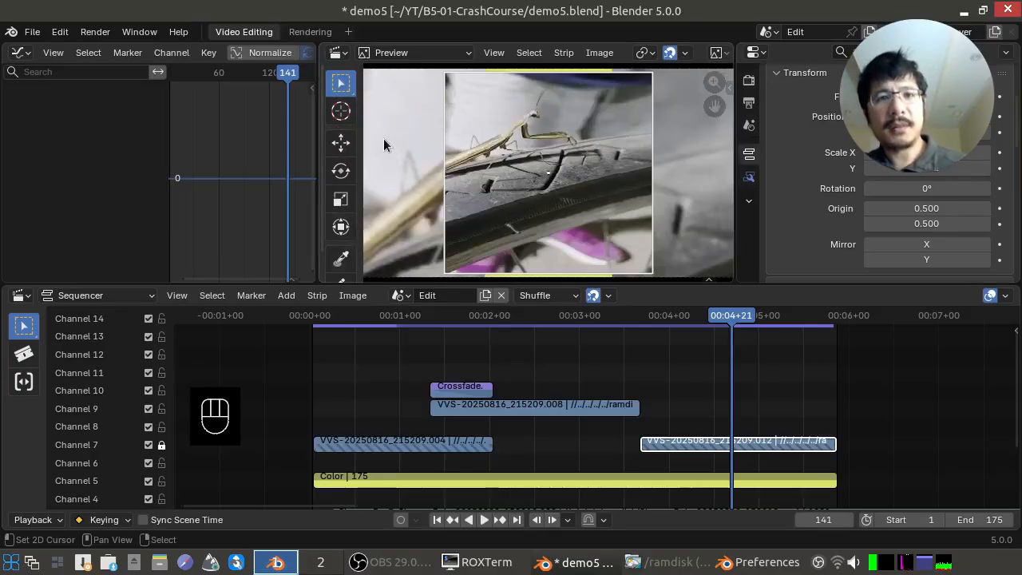
Toggle the Preview's toolbar several times and leave it hidden
key(t)
key(t)
key(t)
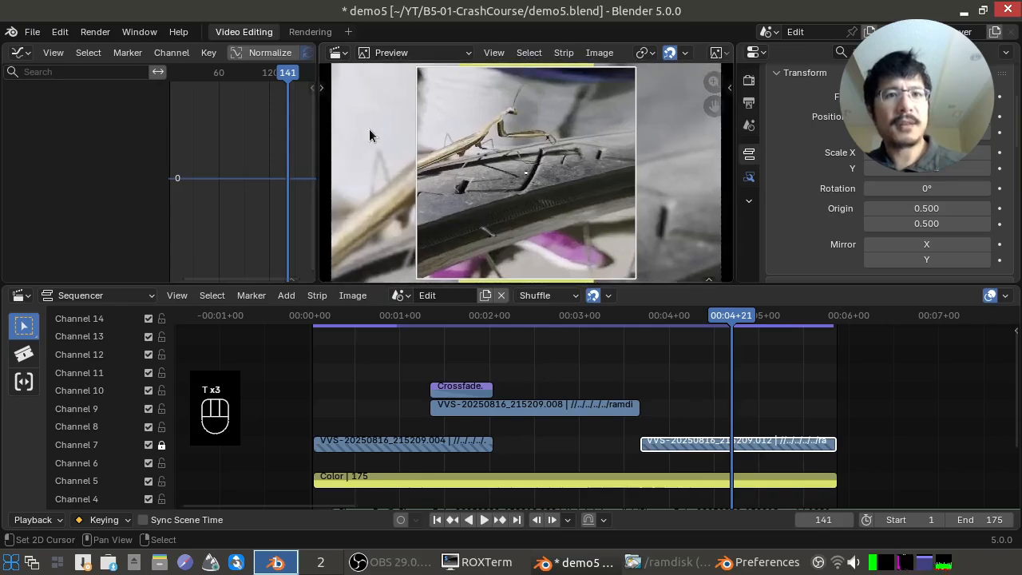
key(t)
key(t)
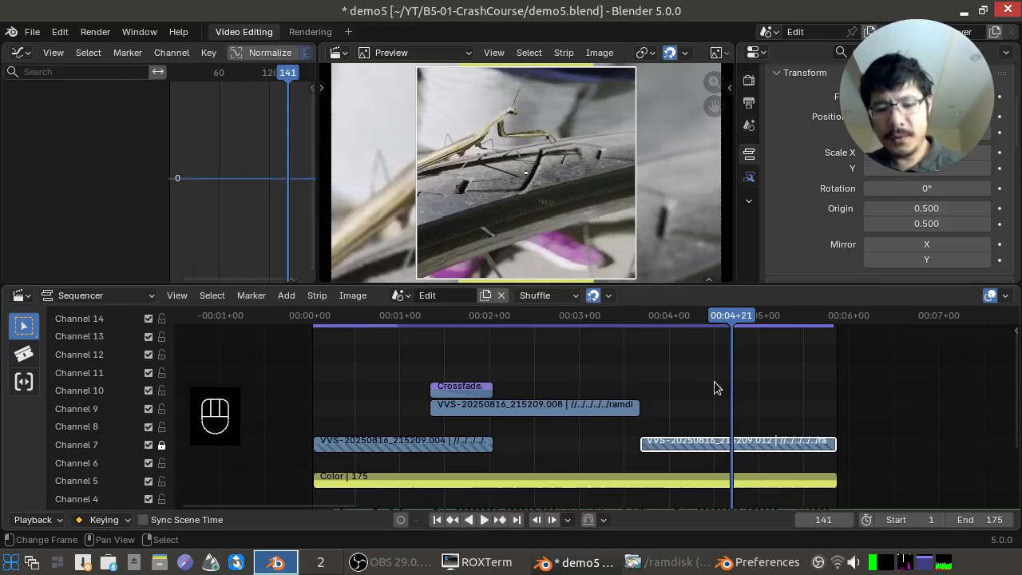
Show the sequencer's sidebar with its Proxy settings and make the sidebar narrower
key(n)
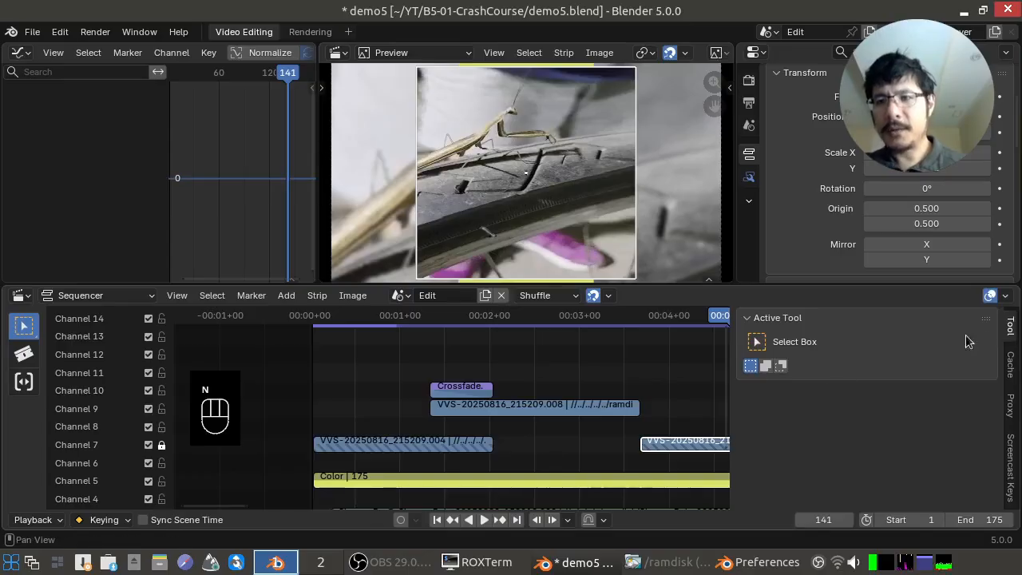
click(1010, 361)
click(1010, 401)
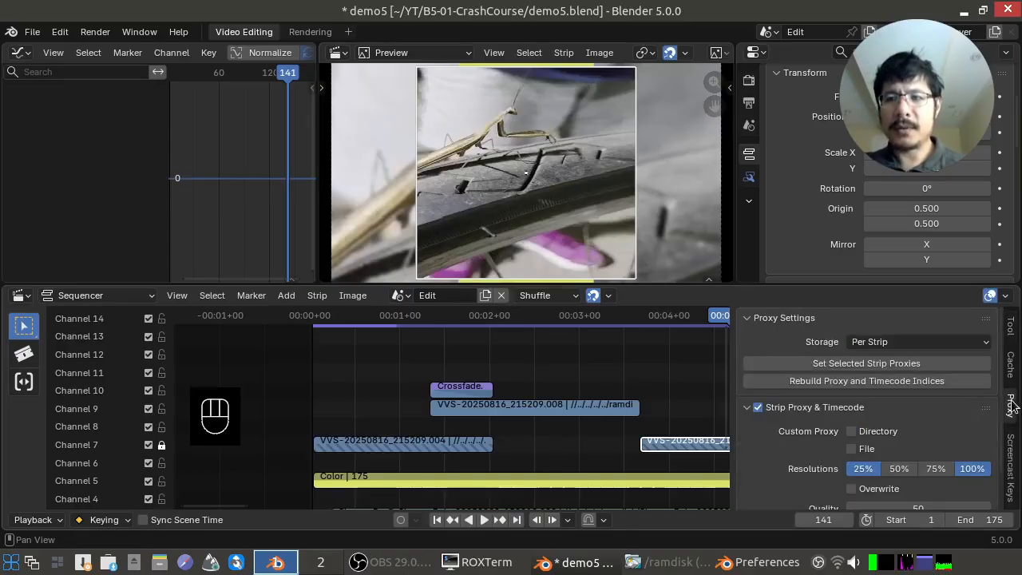
scroll(918, 383, down, 1)
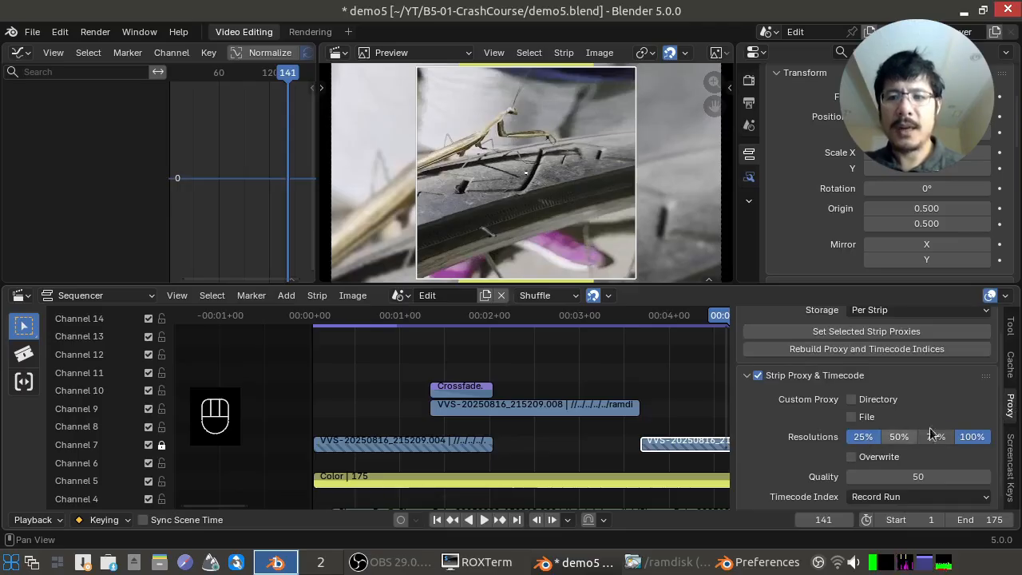
double_click(1009, 401)
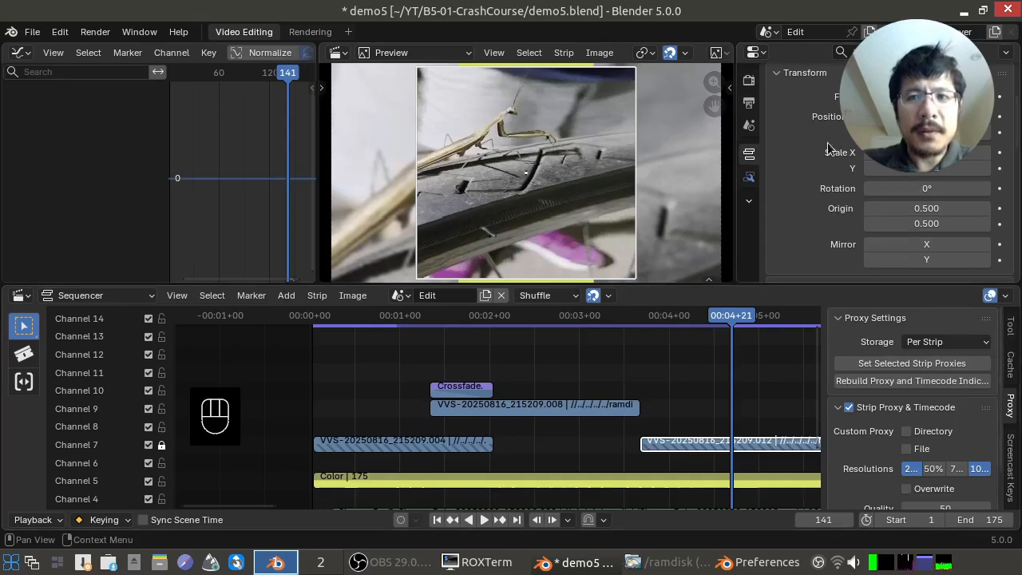
Examine the list of modifiers that can be added to the selected movie strip
click(748, 180)
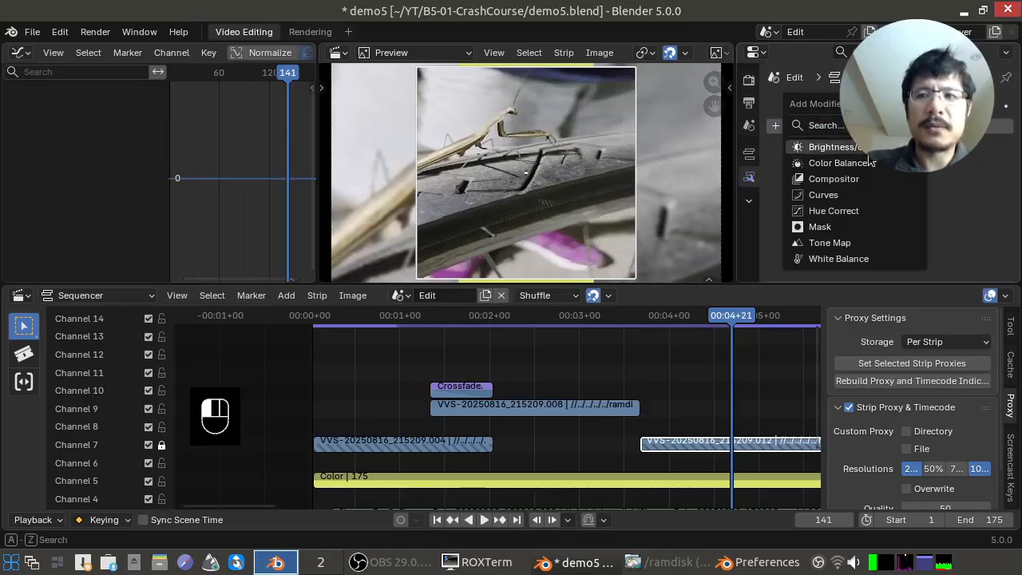
click(838, 125)
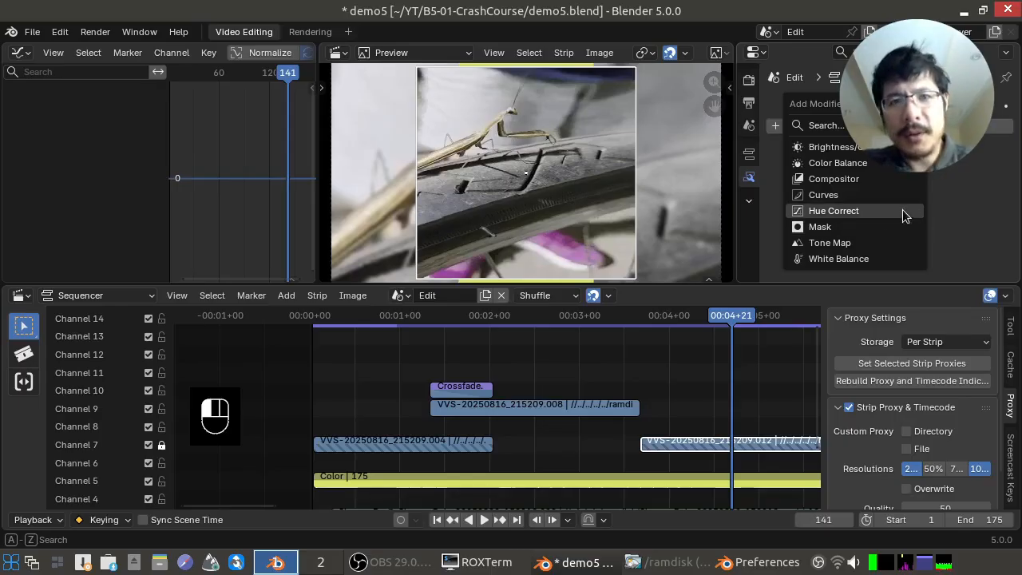
click(962, 195)
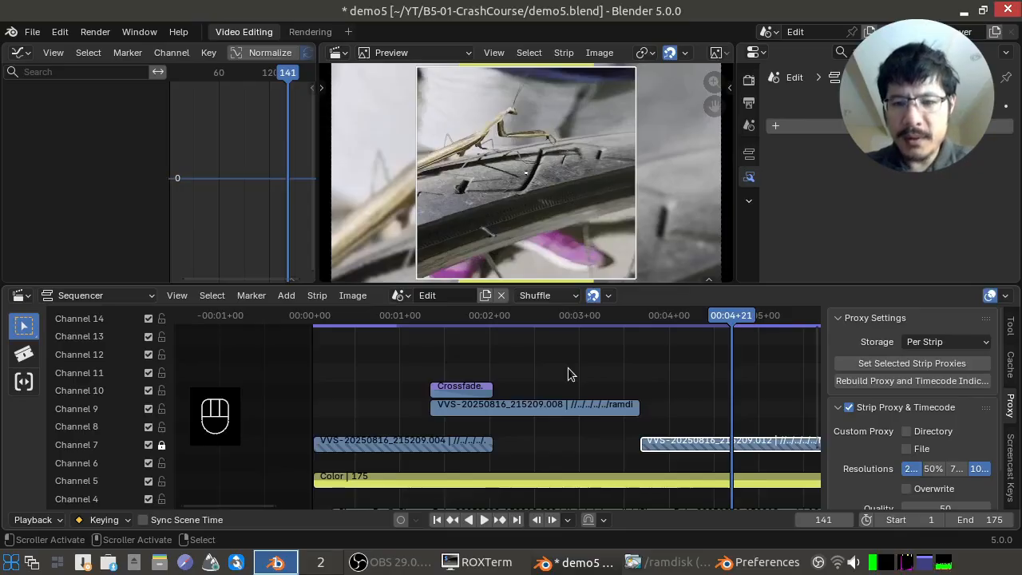
Jump the playhead backward and forward between the strip edges in the sequencer
key(Page_Up)
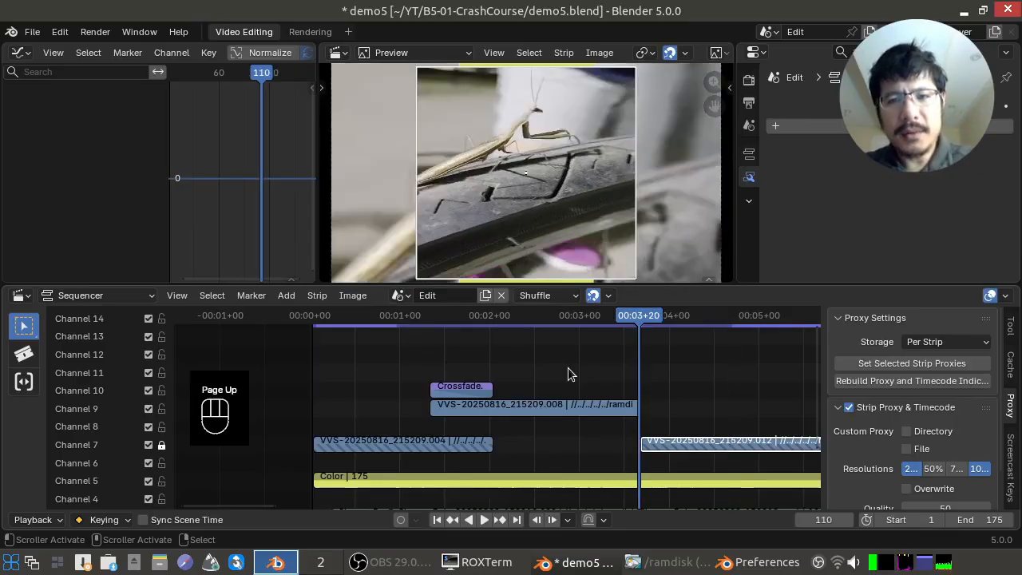
key(Page_Up)
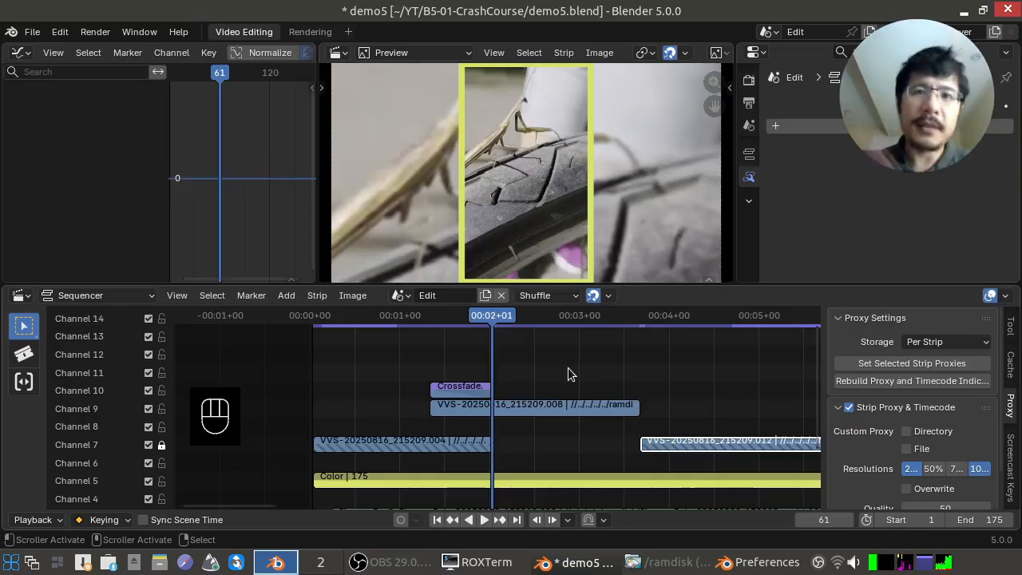
key(Page_Up)
key(Page_Down)
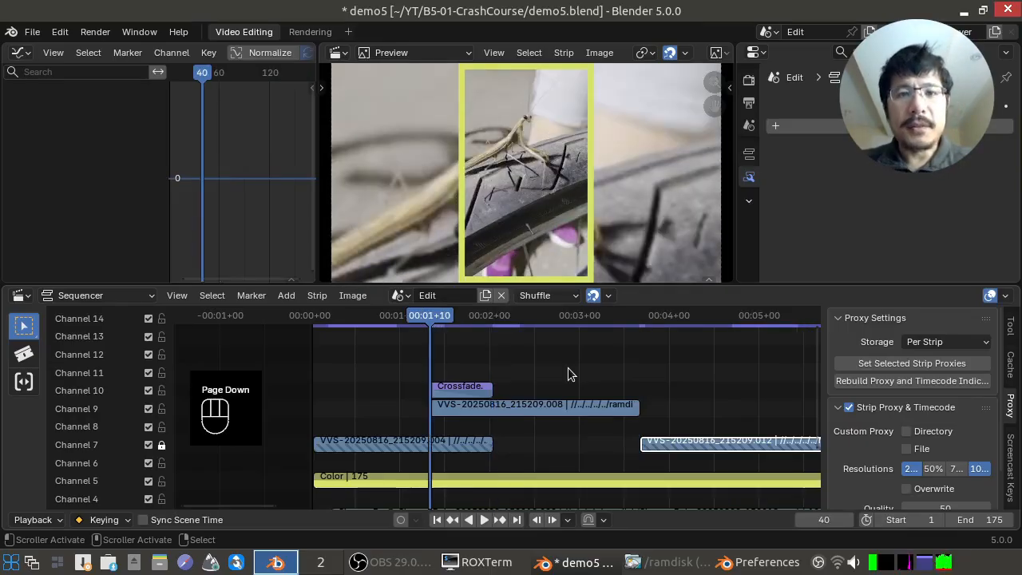
key(Page_Up)
key(Page_Up)
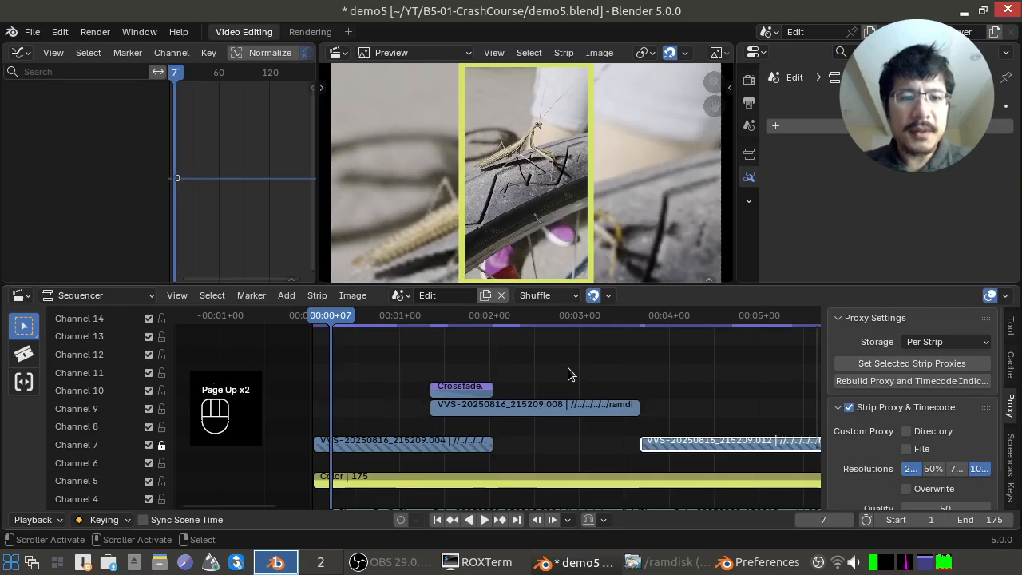
key(Page_Up)
key(Page_Down)
key(Page_Down)
key(Page_Down)
key(Page_Down)
key(Page_Down)
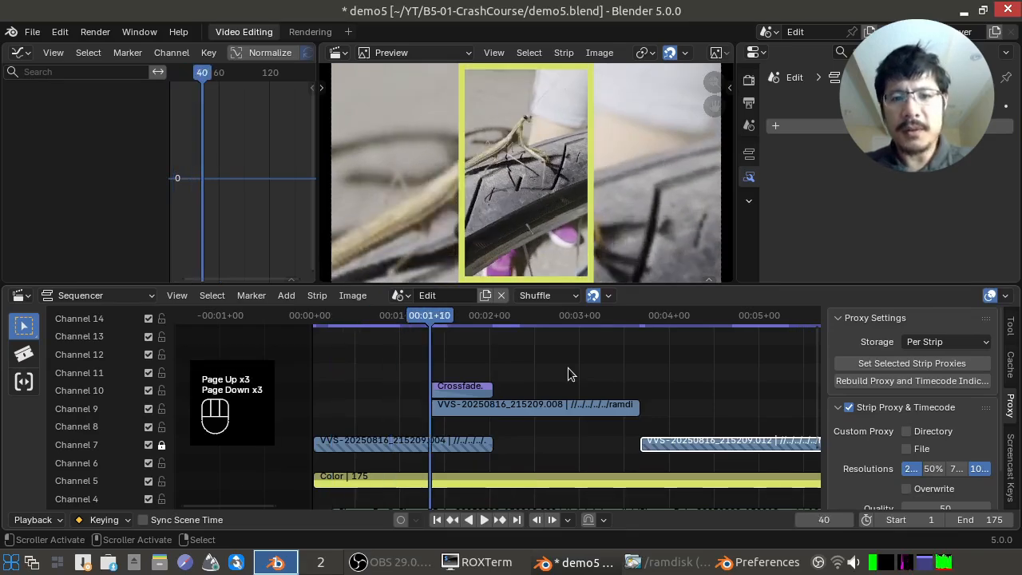
key(Page_Up)
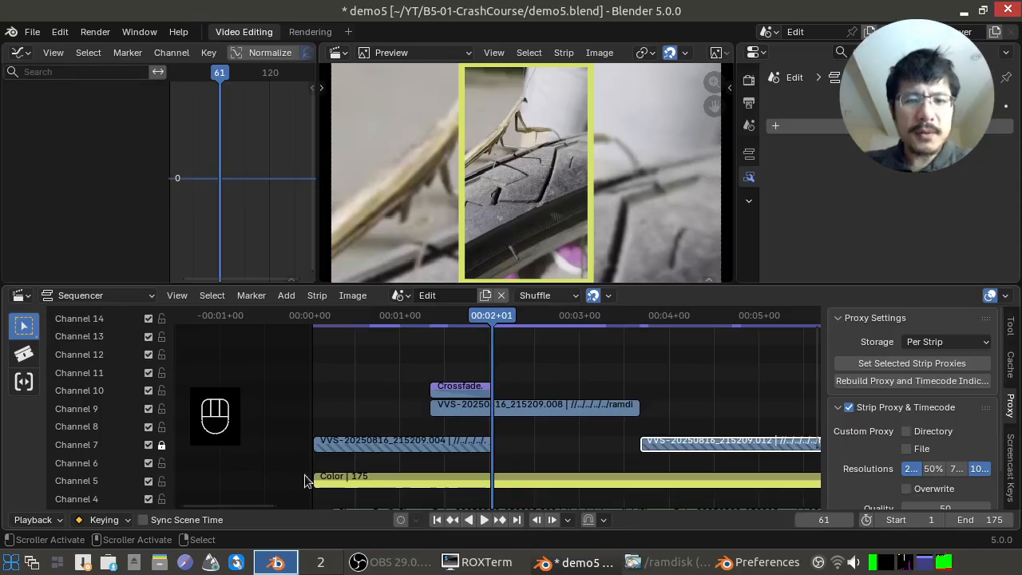
Jump to the first frame, scrub to frames 74 and 98, and return the playhead to the first frame
click(437, 521)
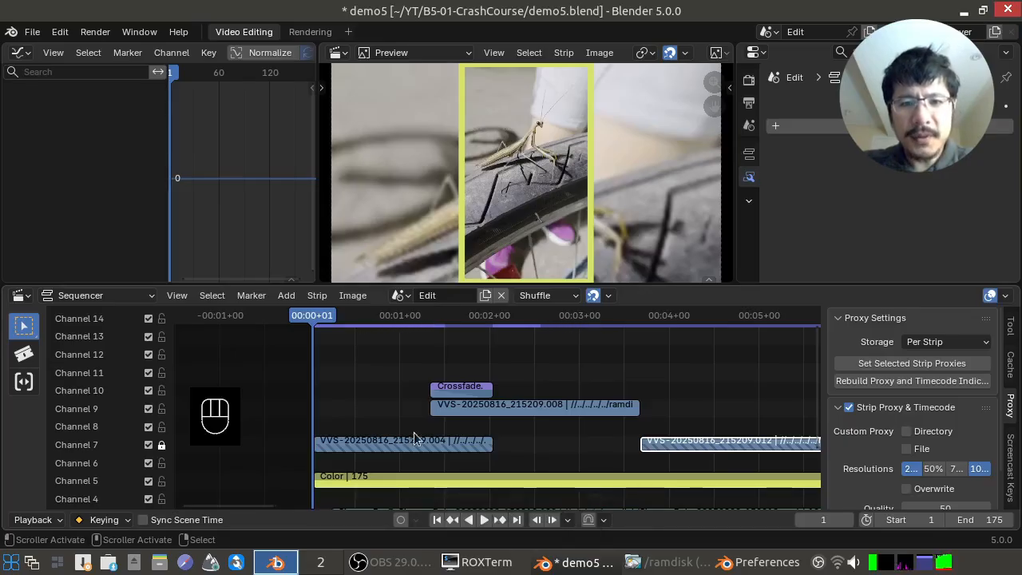
click(532, 361)
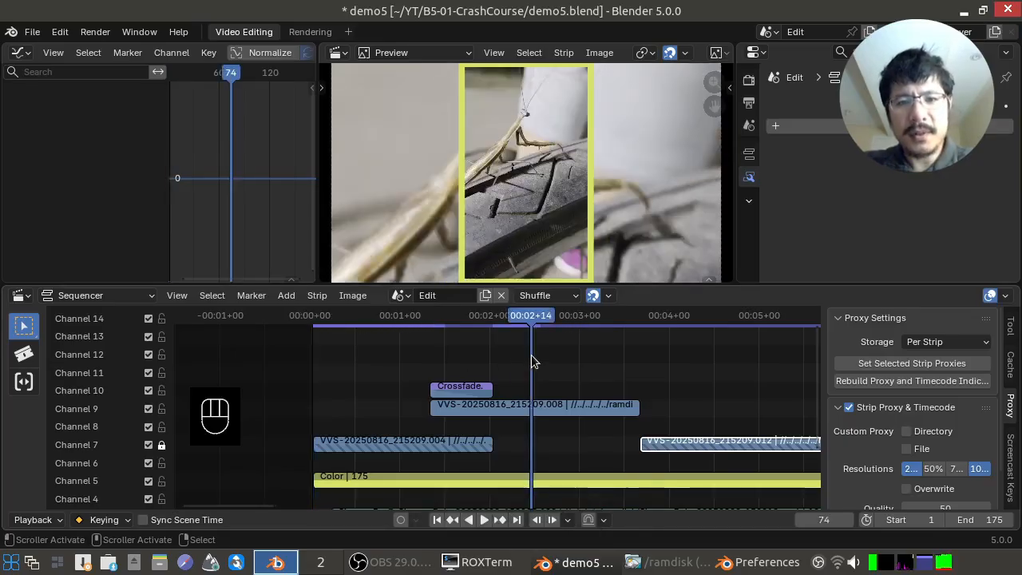
click(601, 358)
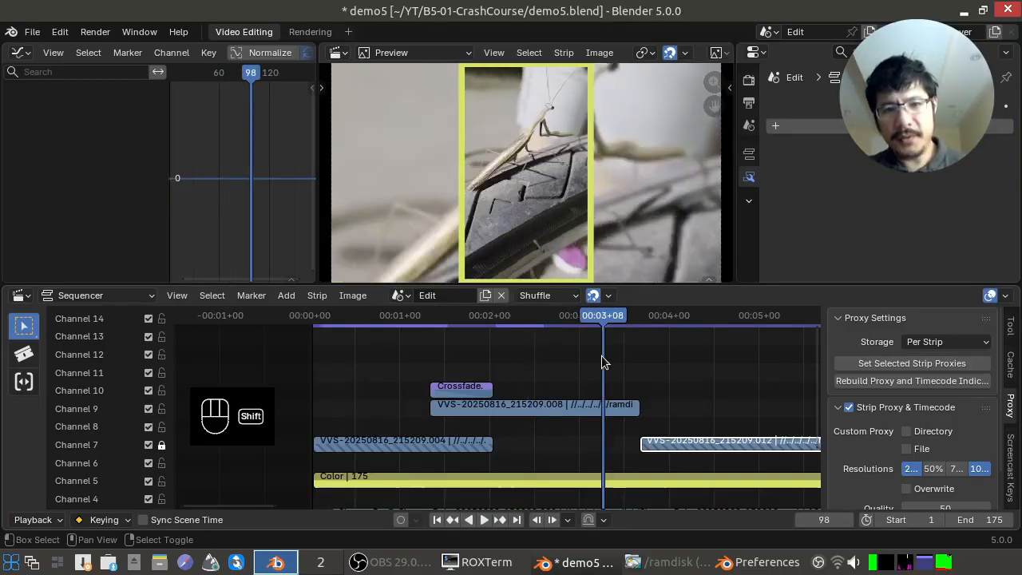
key(shift+Left)
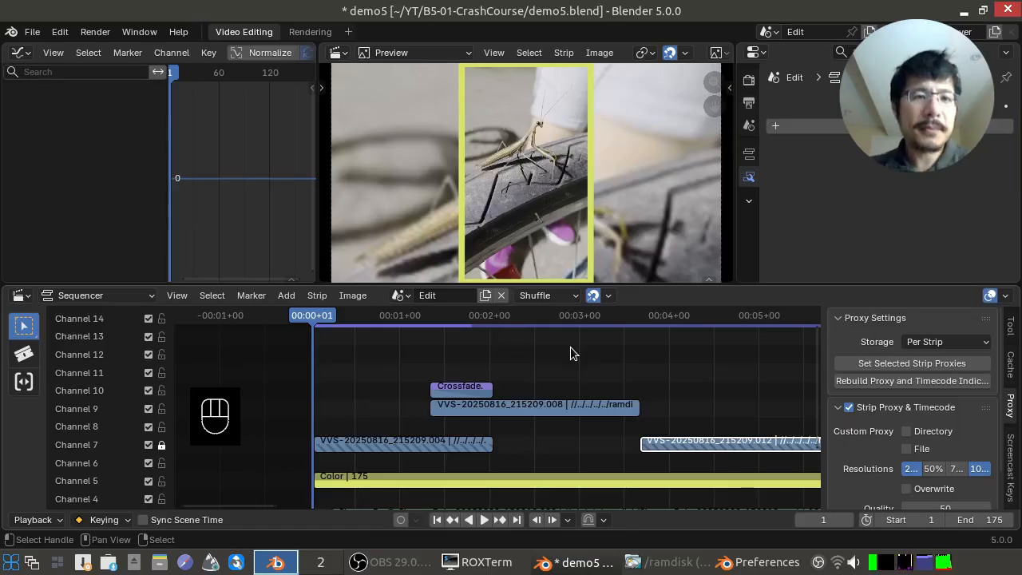
Apply Delete Strips to the current selection in the sequencer
key(Delete)
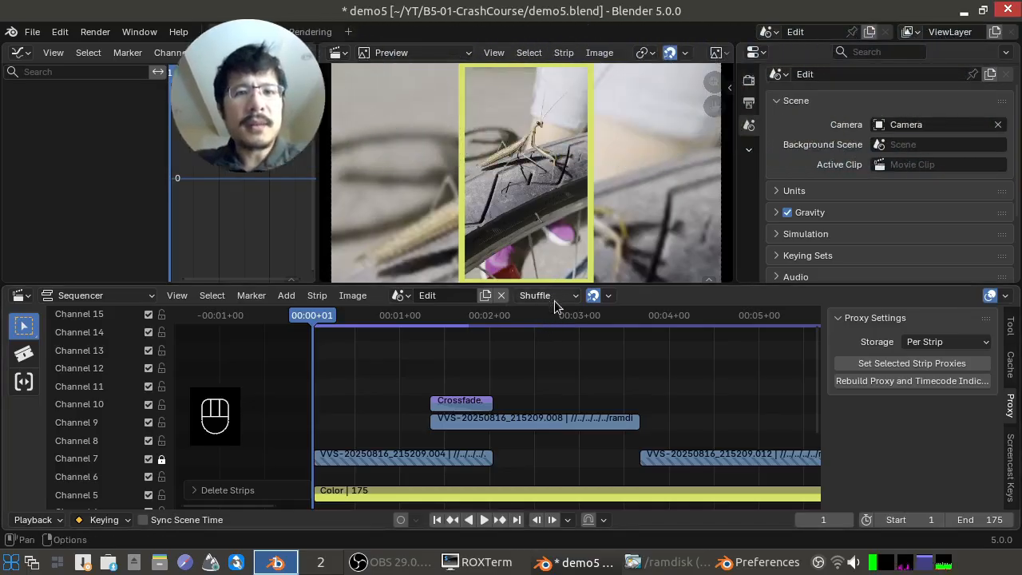
Set the video codec to H.265 / HEVC in the output's Encoding settings
click(749, 109)
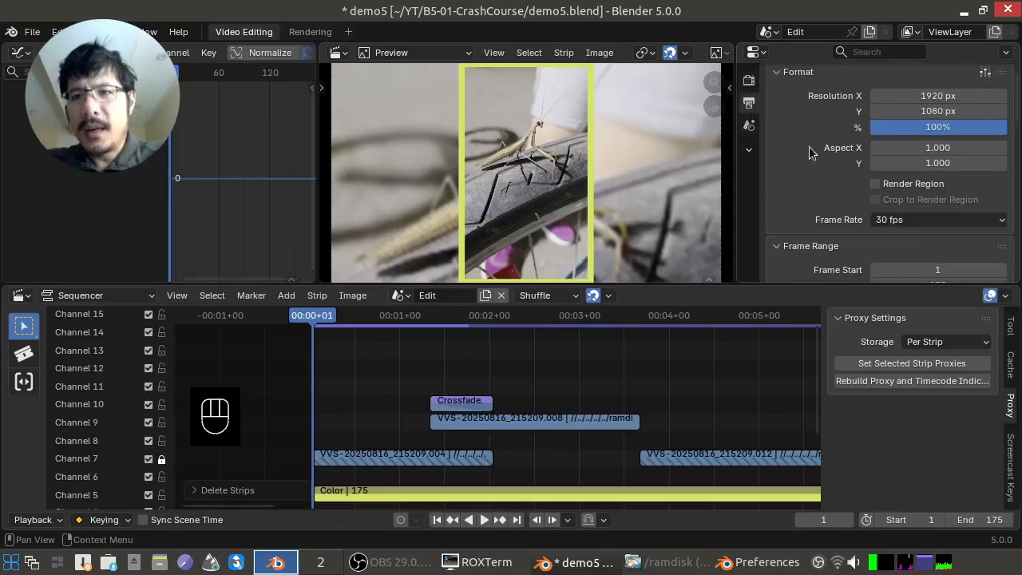
scroll(830, 194, down, 5)
scroll(830, 194, down, 7)
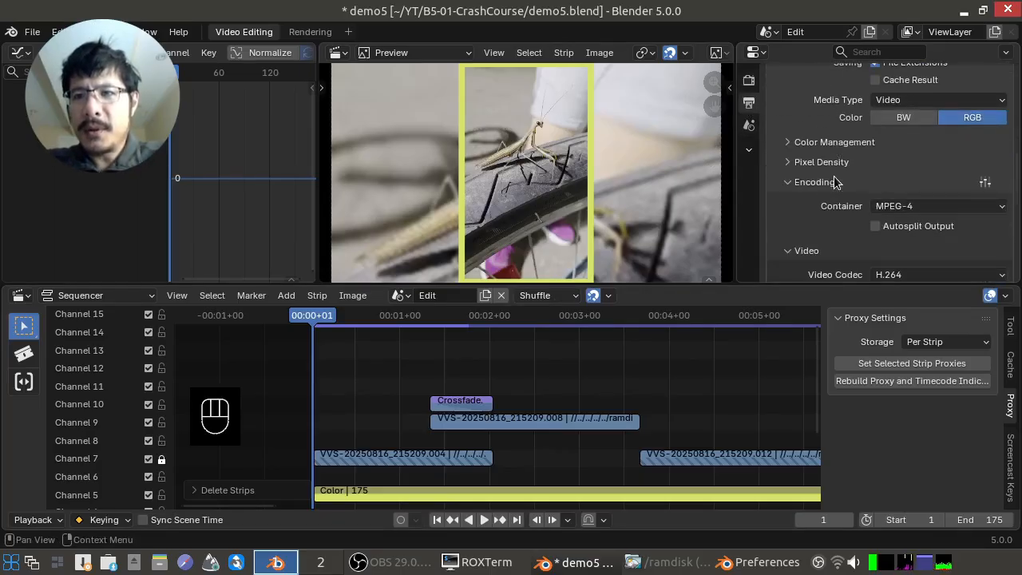
scroll(831, 184, down, 1)
click(803, 119)
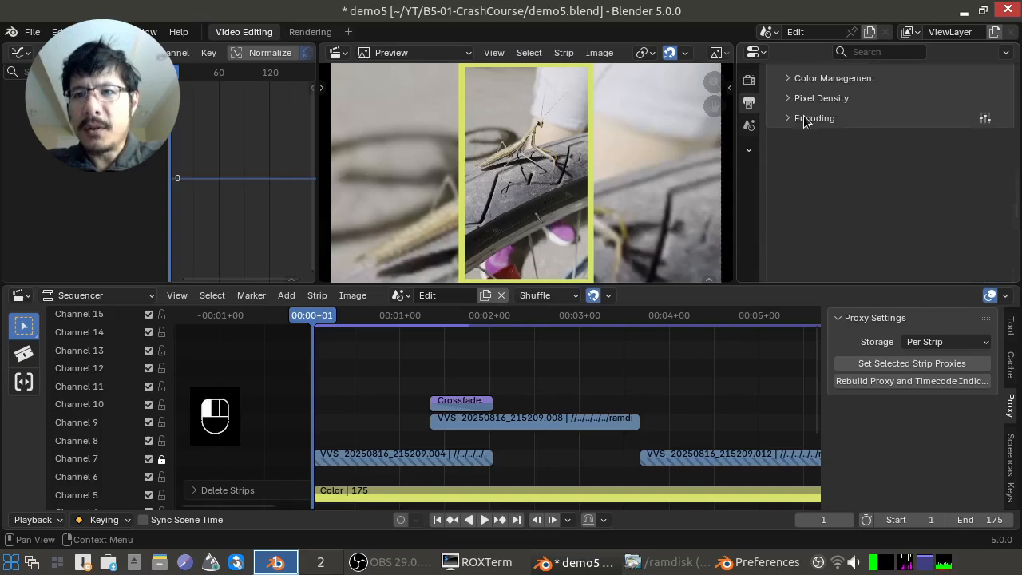
click(823, 230)
scroll(833, 188, down, 4)
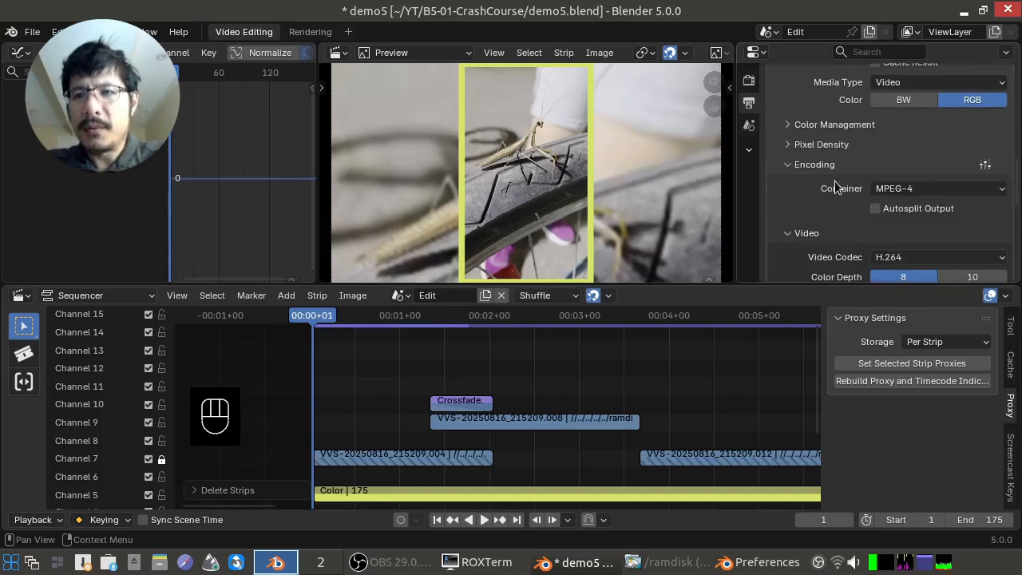
scroll(825, 142, down, 1)
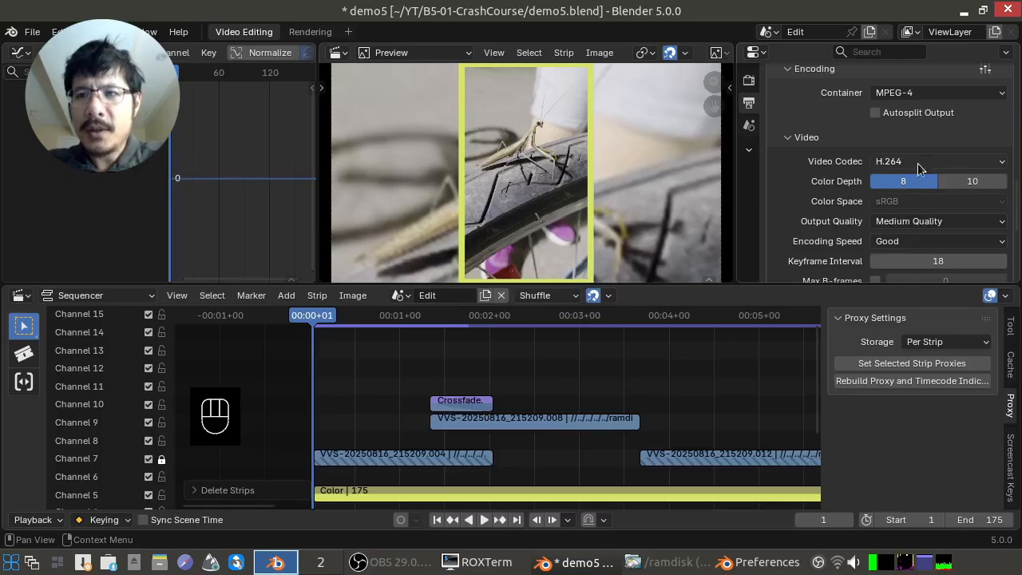
click(921, 160)
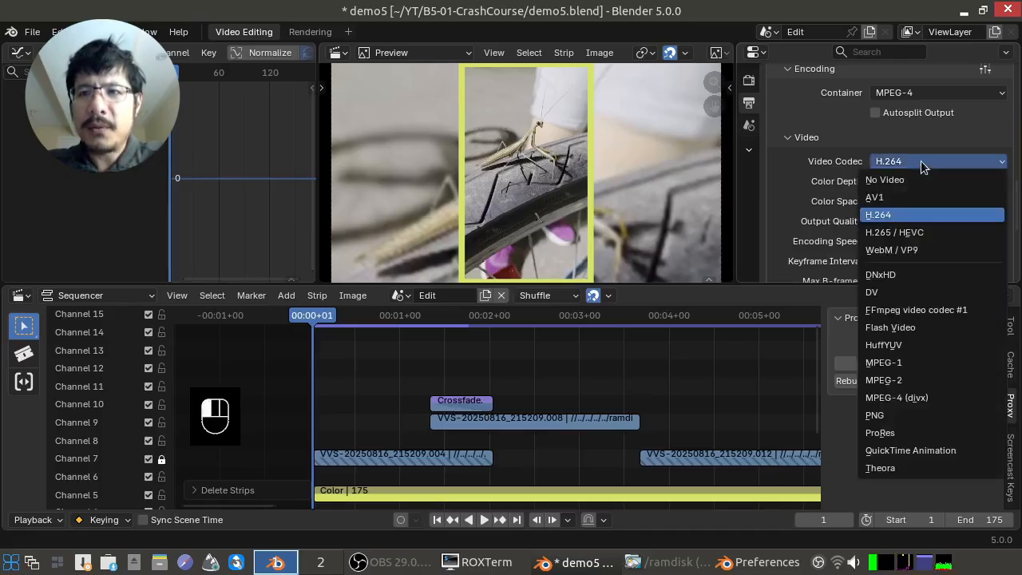
click(936, 242)
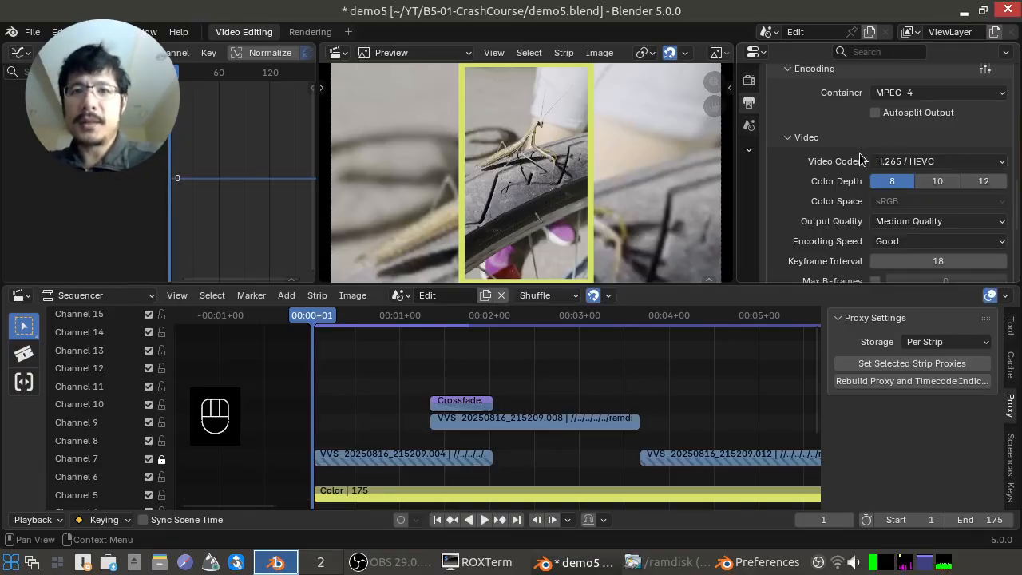
scroll(858, 160, up, 10)
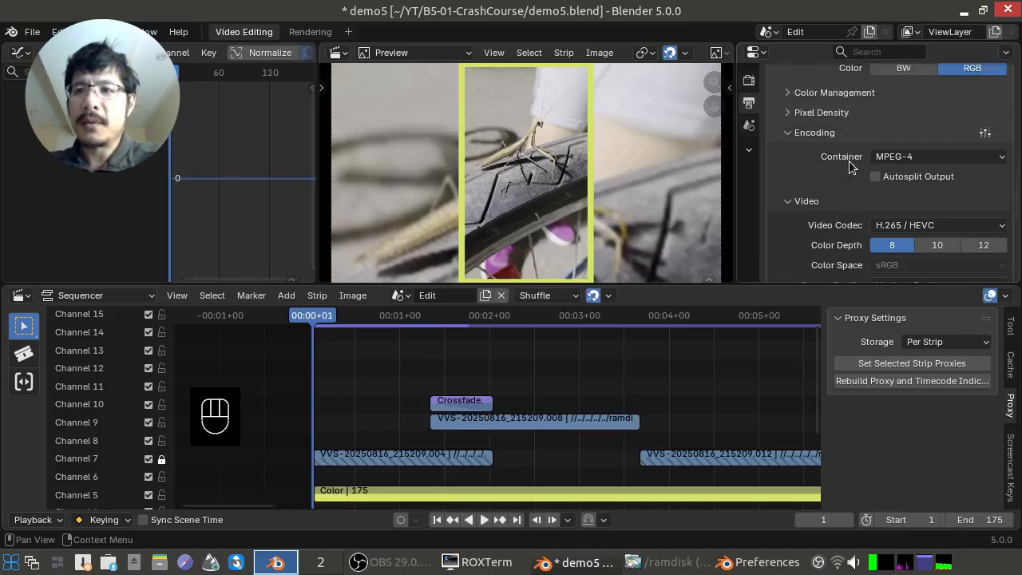